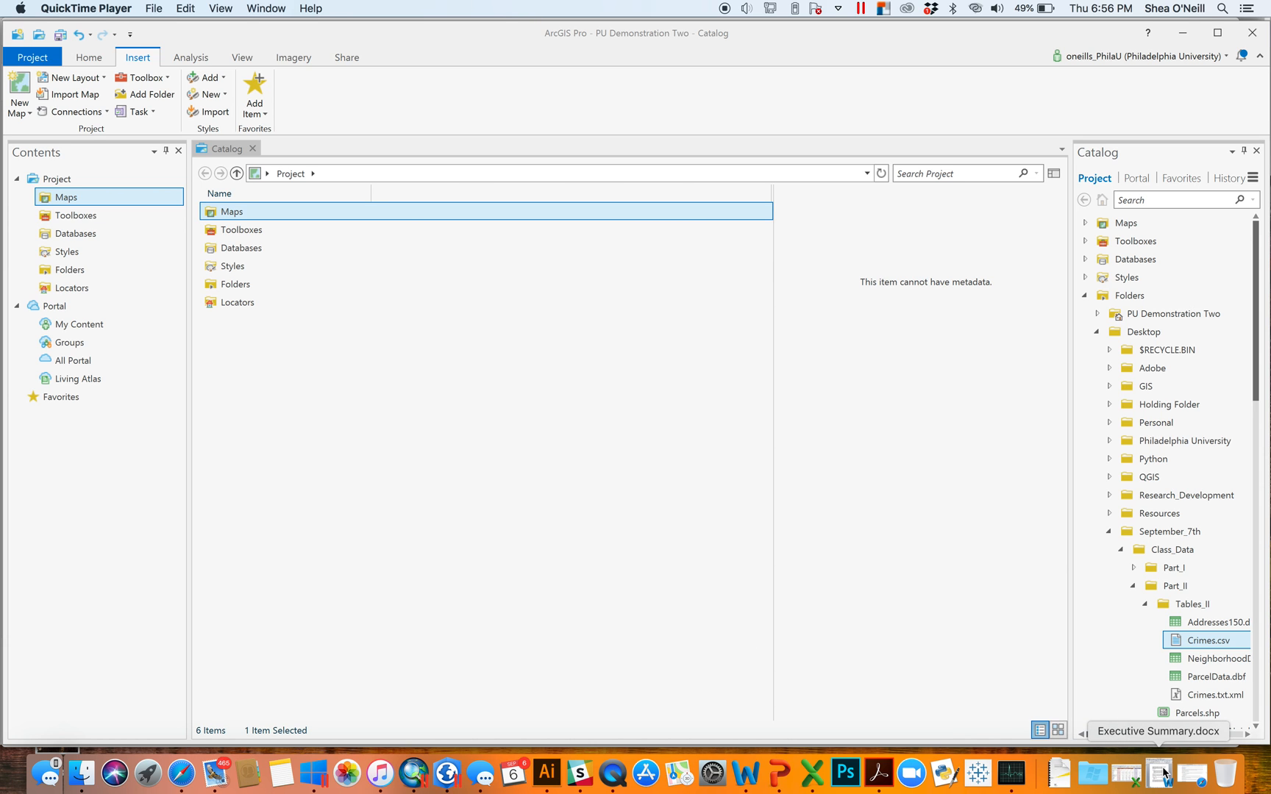
- Bring Safari back to the front and open a new browser window
click(1191, 772)
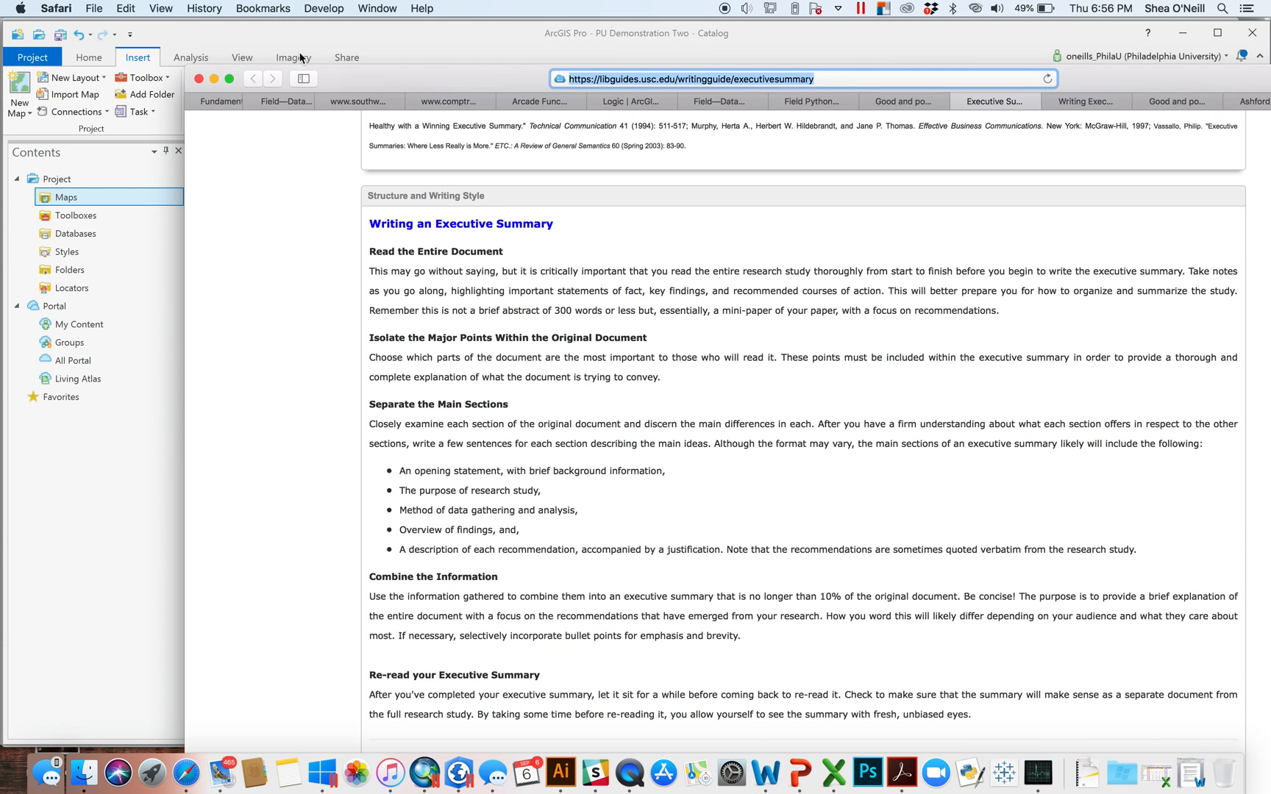
click(94, 8)
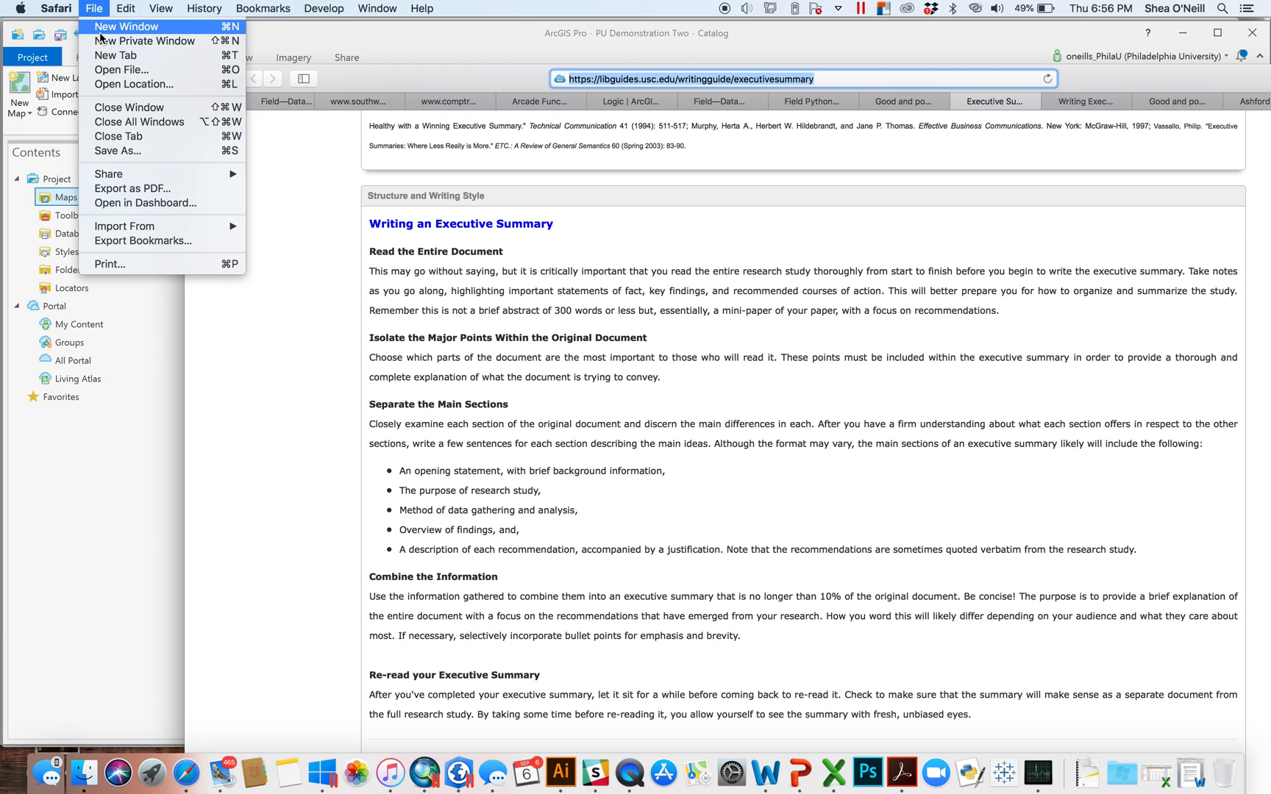
click(103, 30)
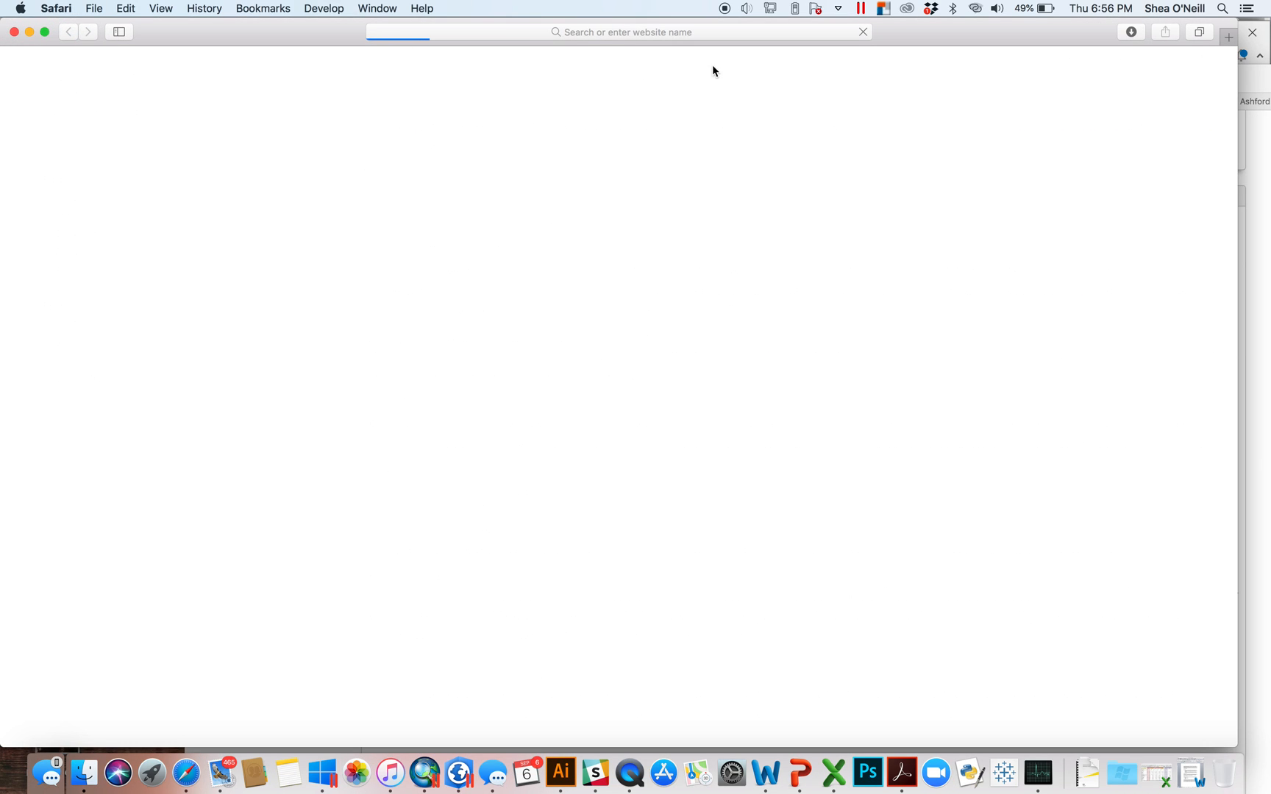
click(721, 35)
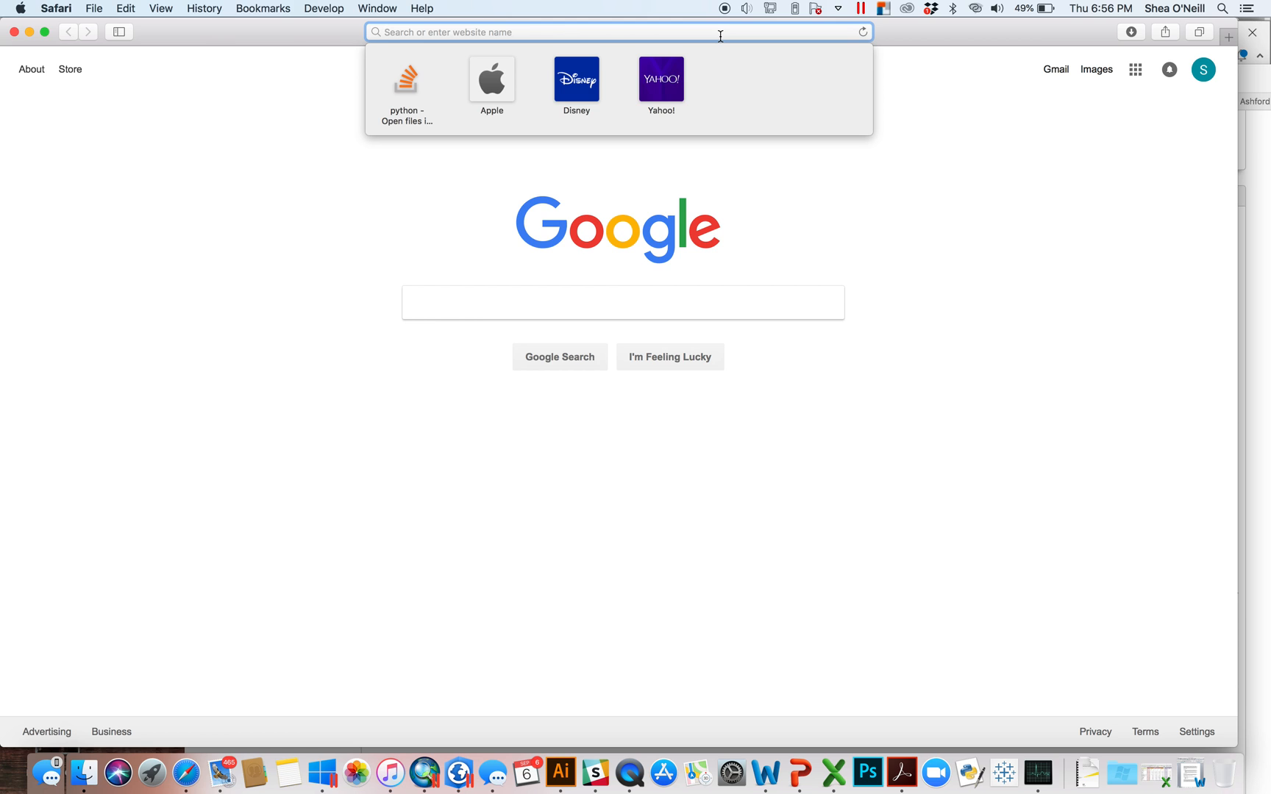
text(1)
key(BackSpace)
key(BackSpace)
key(Return)
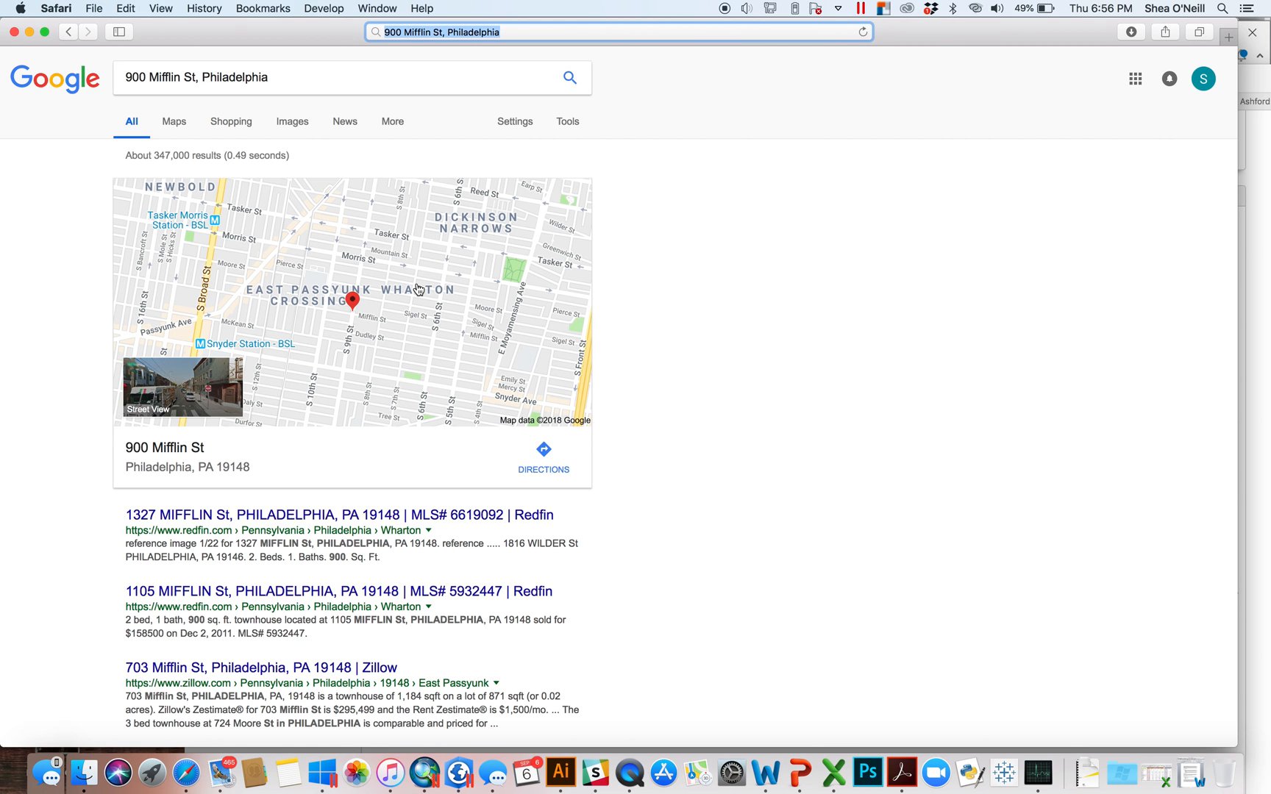
click(417, 288)
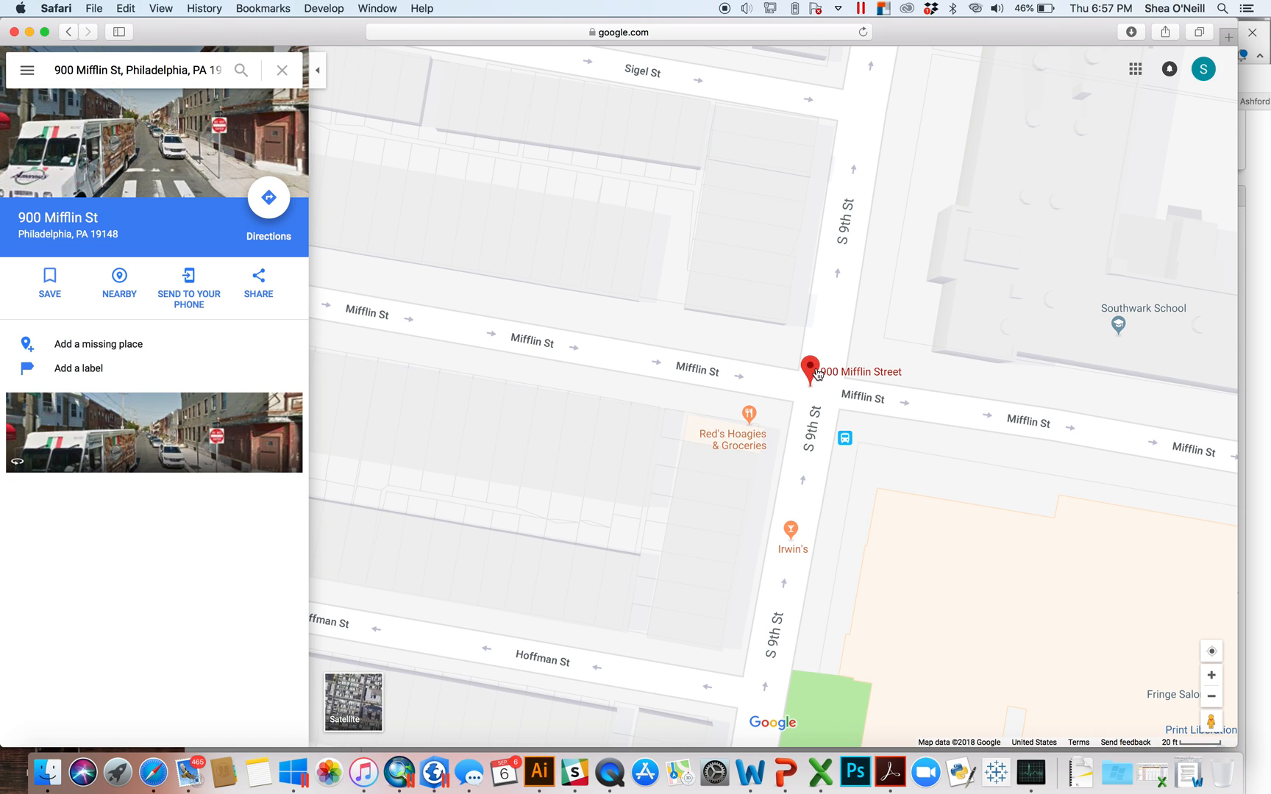
click(67, 69)
double_click(67, 69)
text(922)
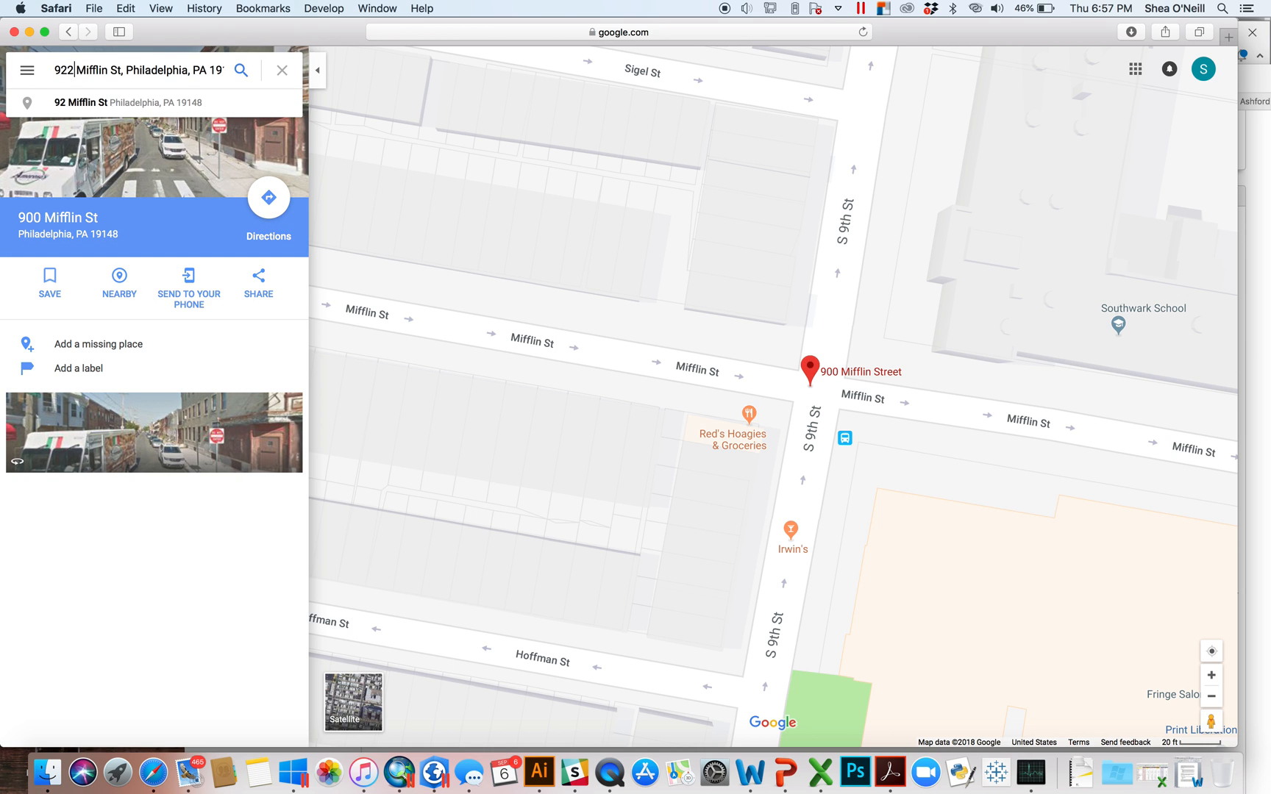
key(Return)
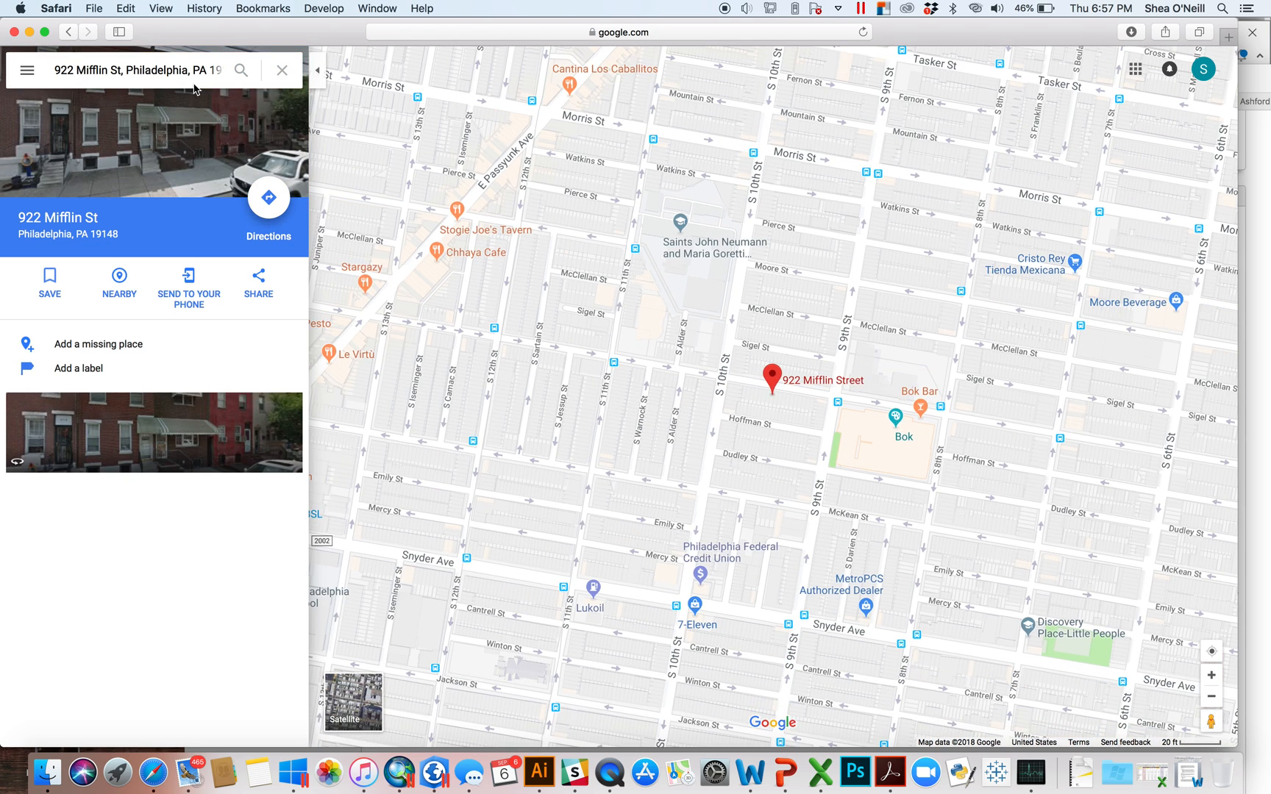
scroll(762, 403, down, 3)
scroll(763, 403, up, 6)
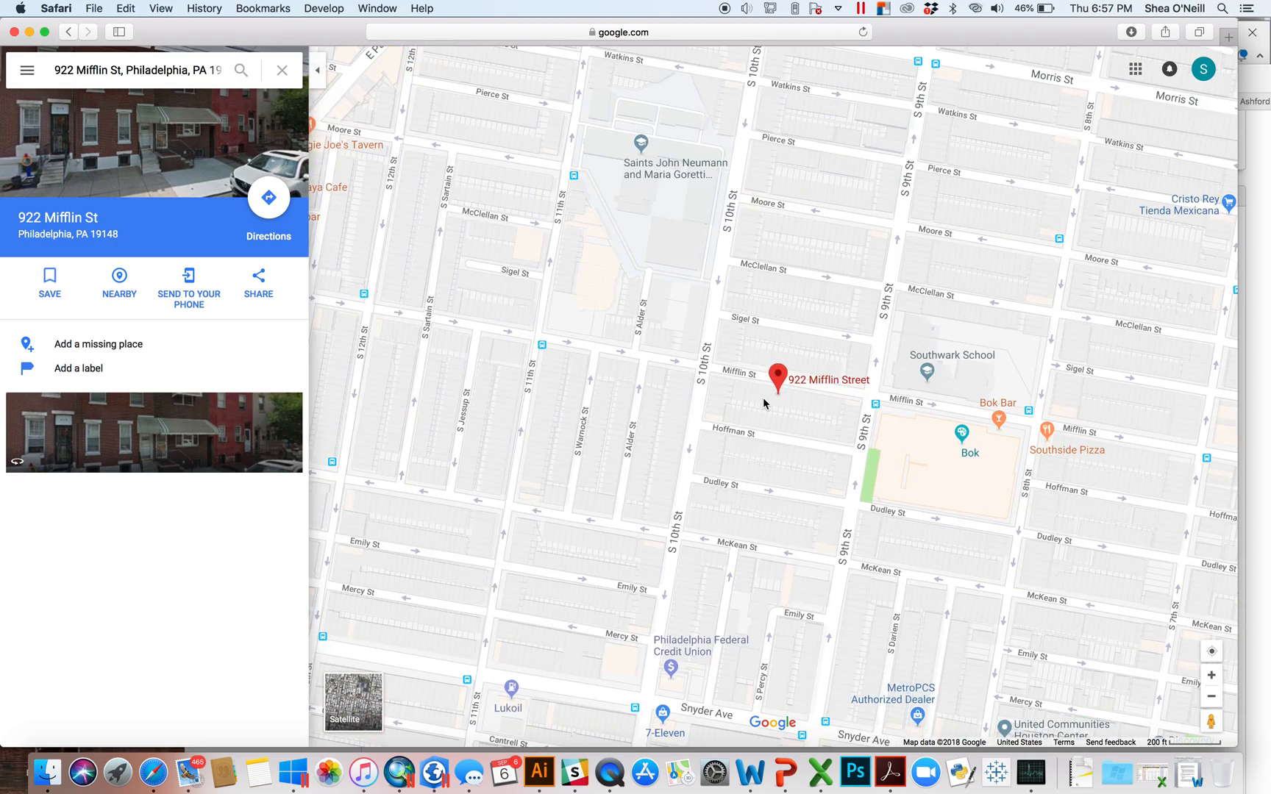
scroll(763, 399, up, 8)
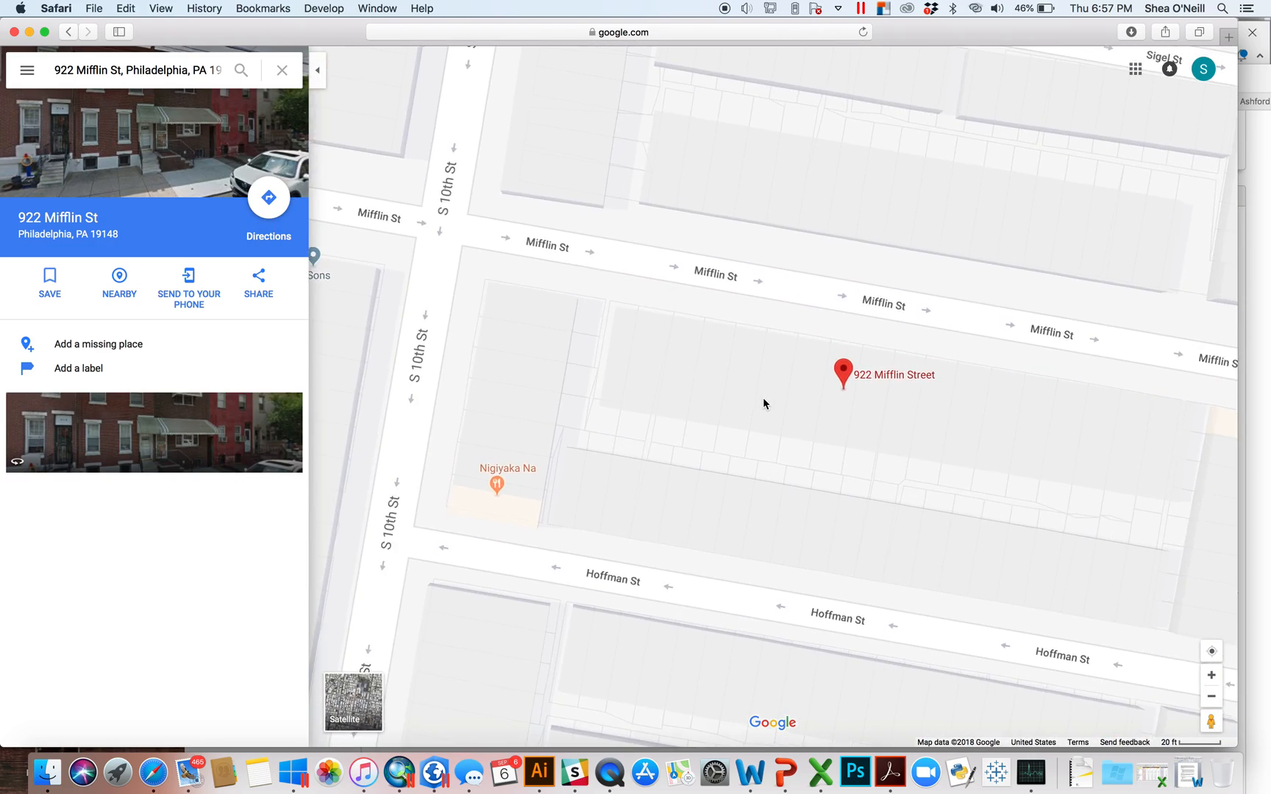
drag(898, 403, 747, 378)
scroll(814, 434, down, 4)
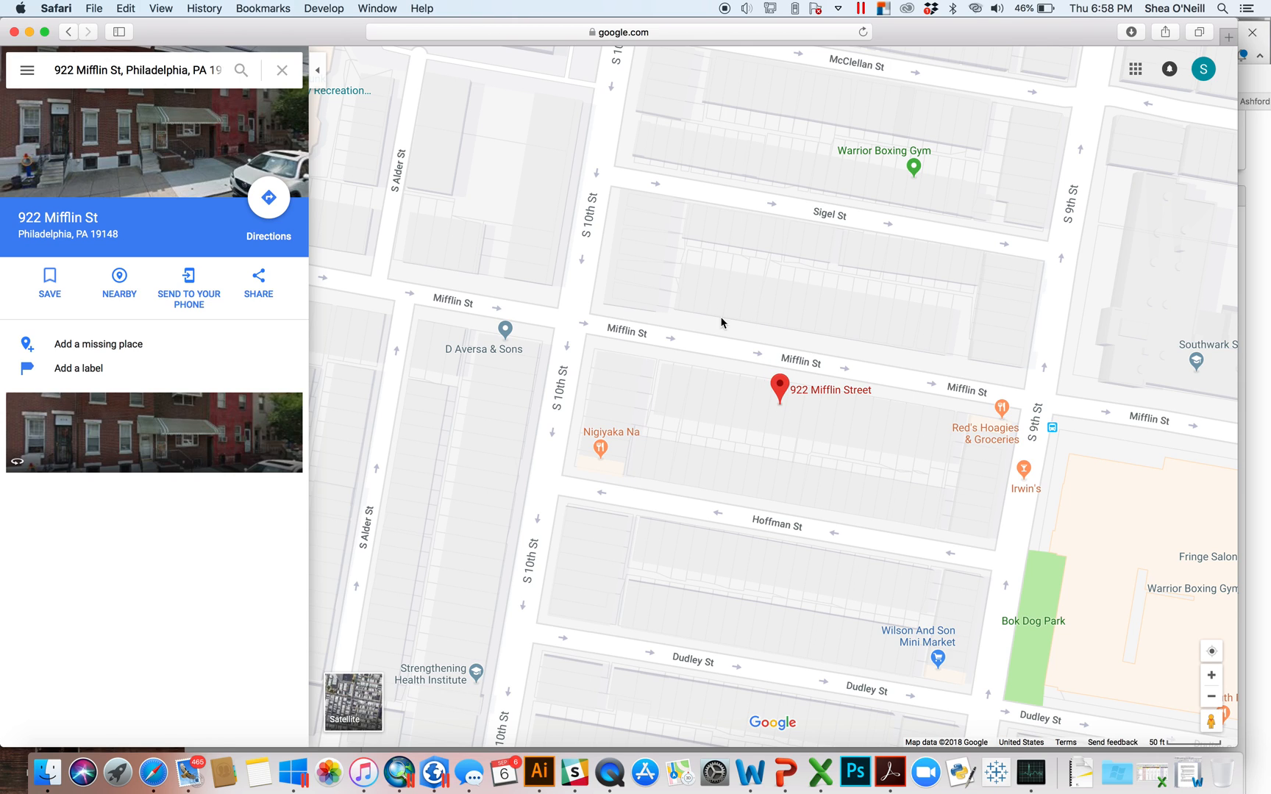
- Move the Google Maps window aside and bring ArcGIS Pro's Catalog back to the front
drag(194, 38, 226, 363)
click(336, 42)
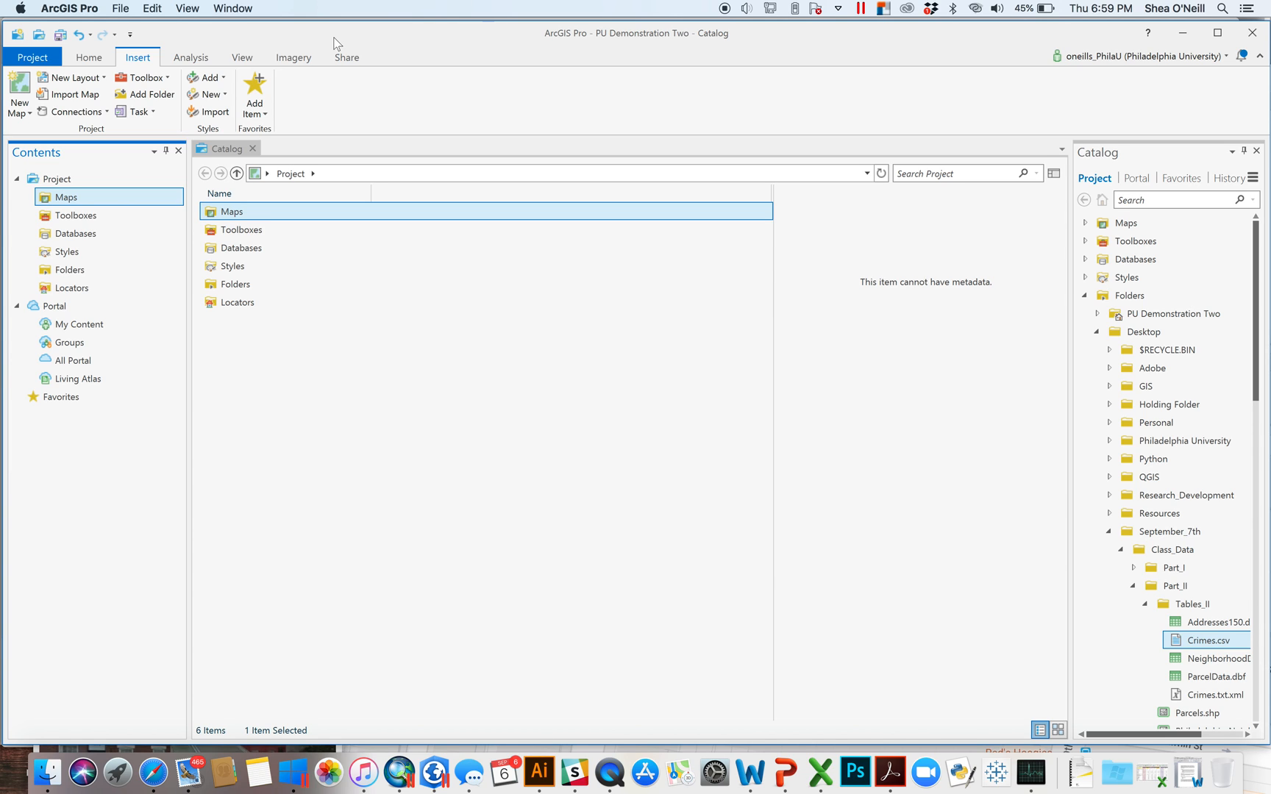
- Insert a new map, Map2, with the Topographic basemap of North America
click(22, 104)
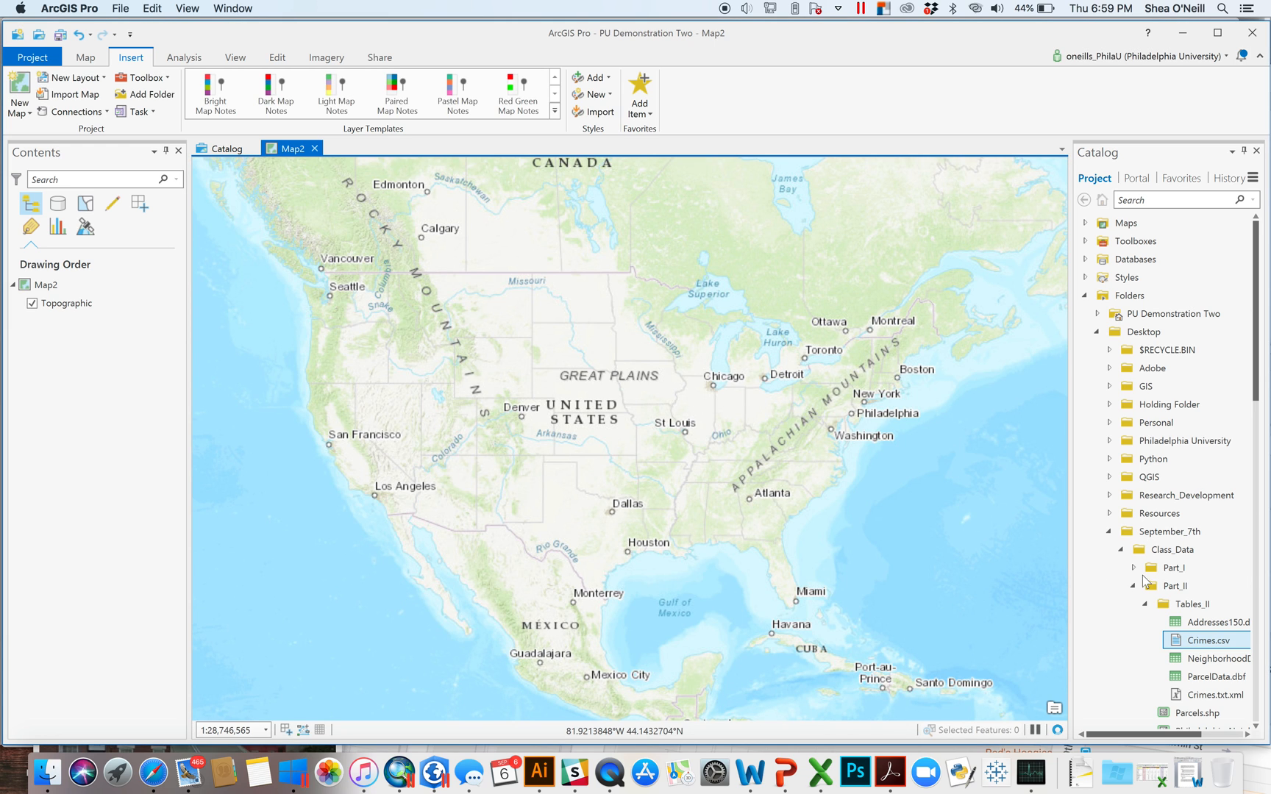
- Refresh September_7th and expand September_6th > Class_Data > Video_Two > Tables in Catalog
click(1133, 587)
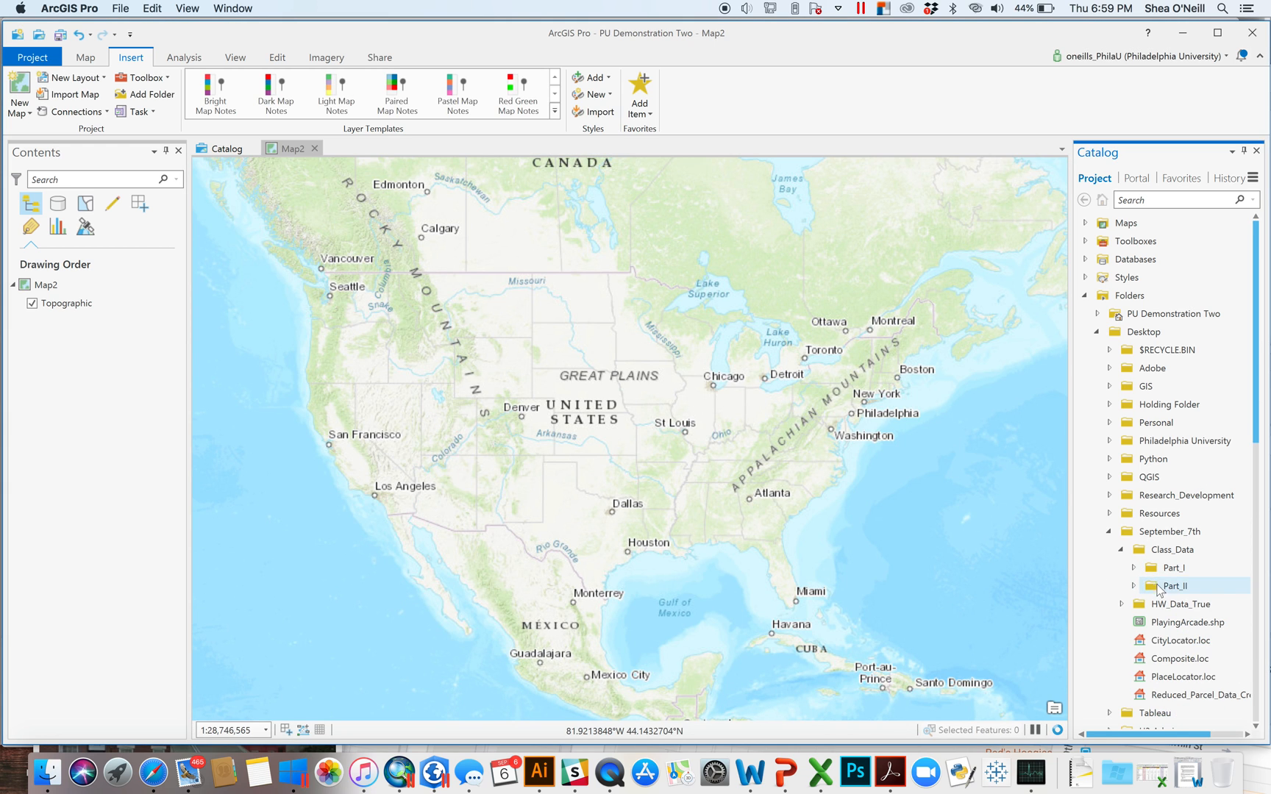
right_click(1166, 533)
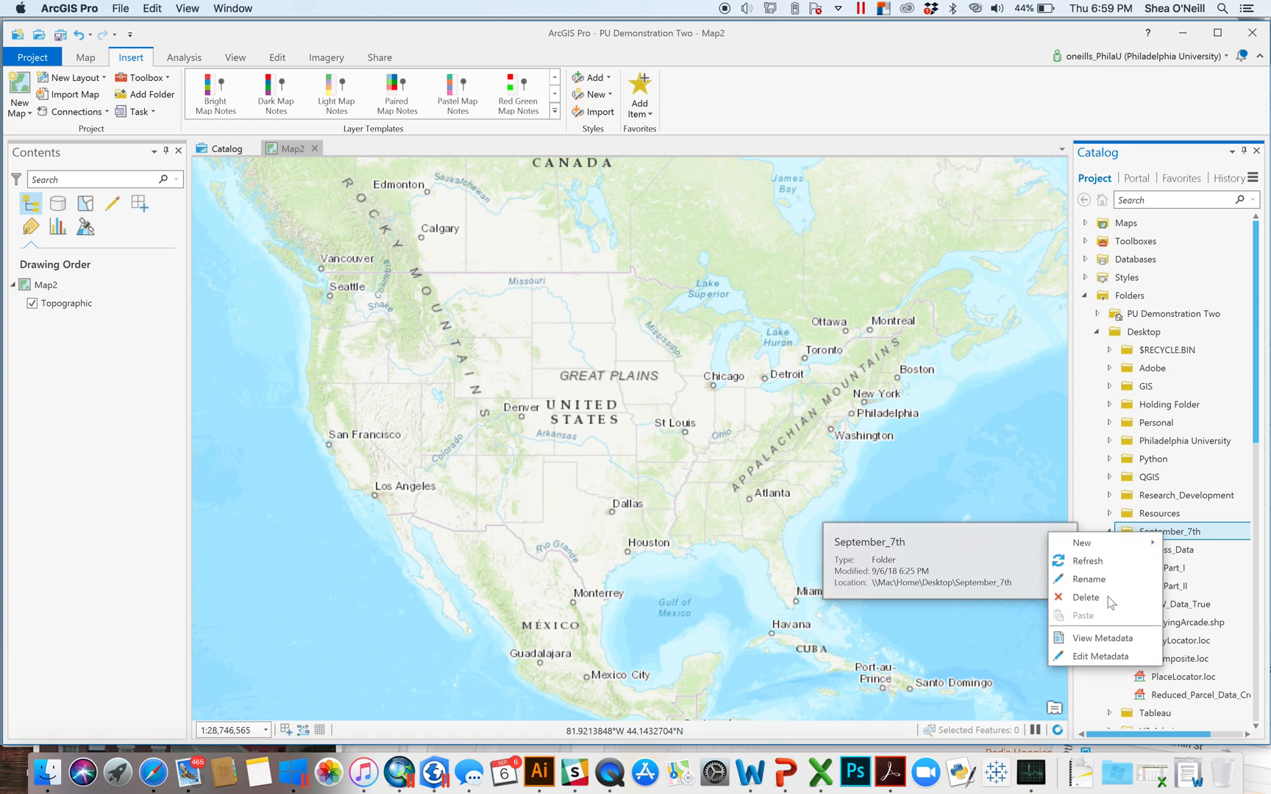
click(1118, 562)
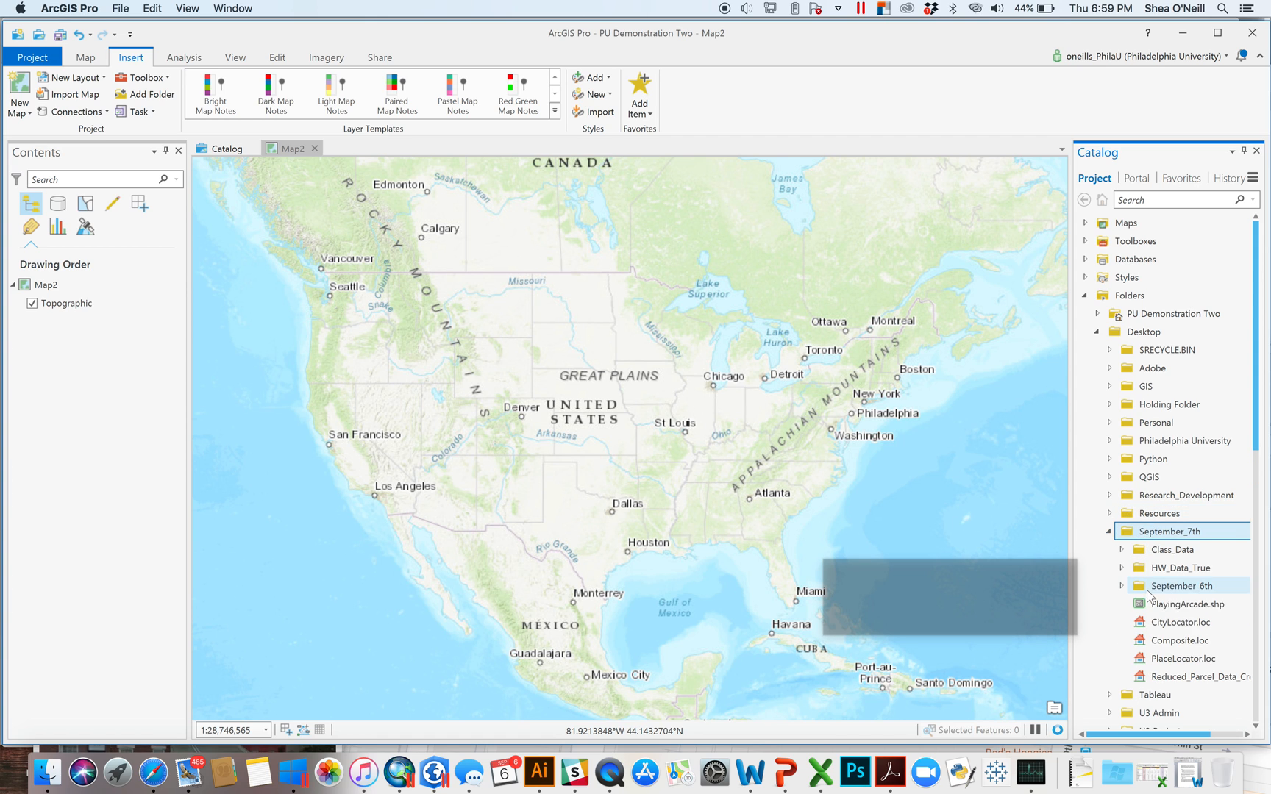
click(1122, 586)
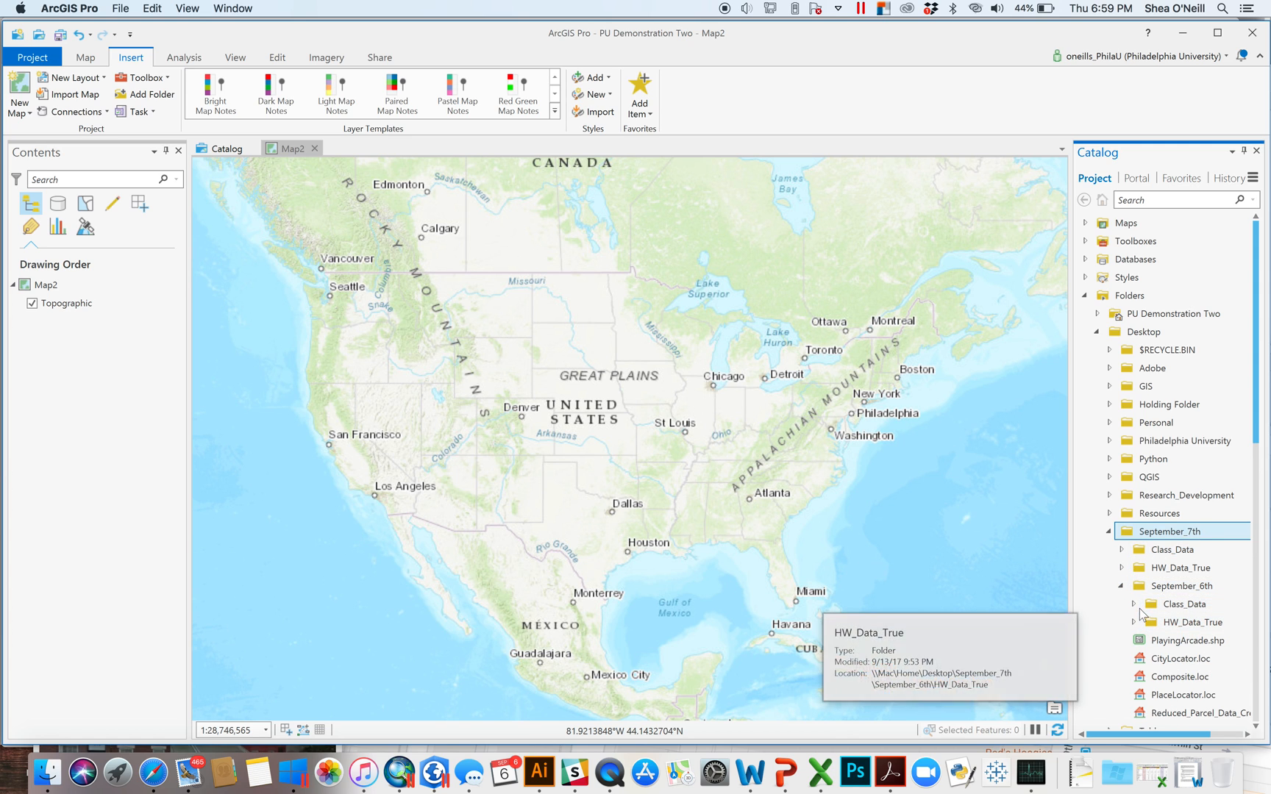
click(1133, 605)
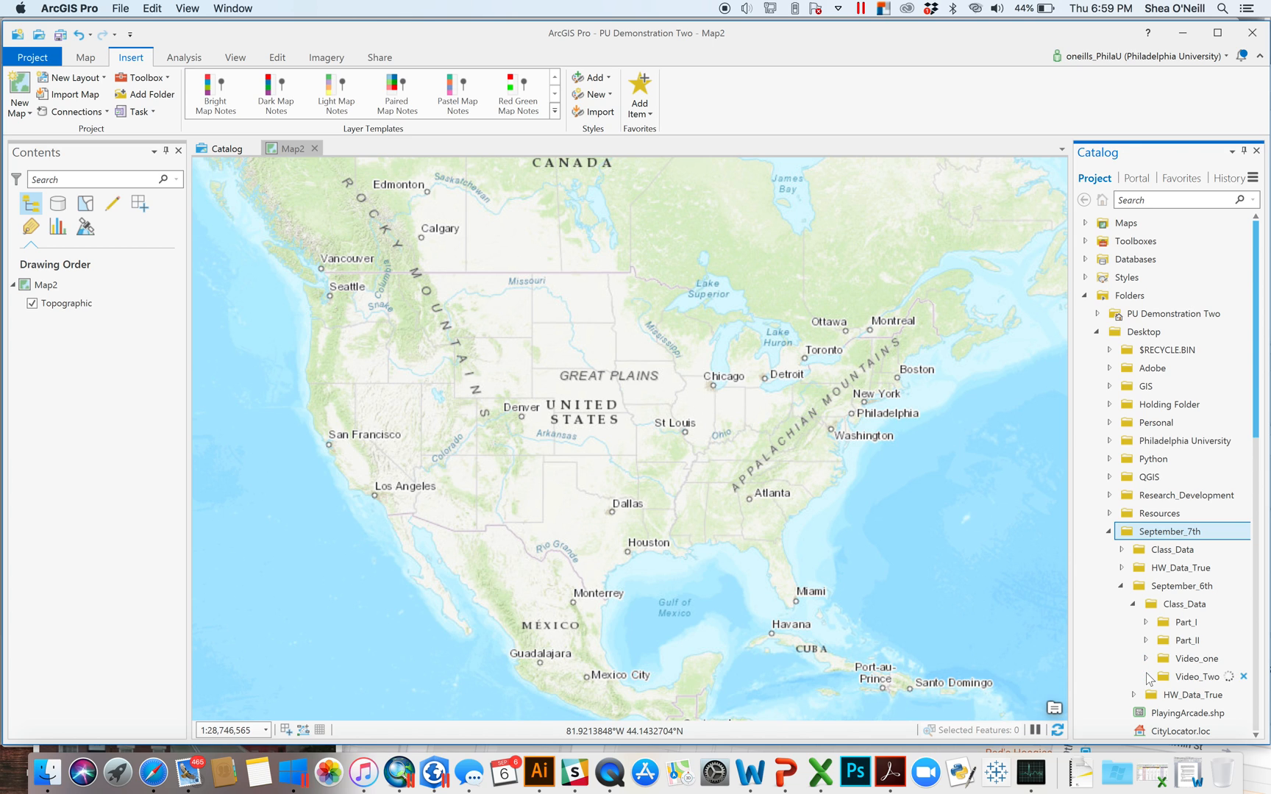
drag(1257, 393, 1256, 457)
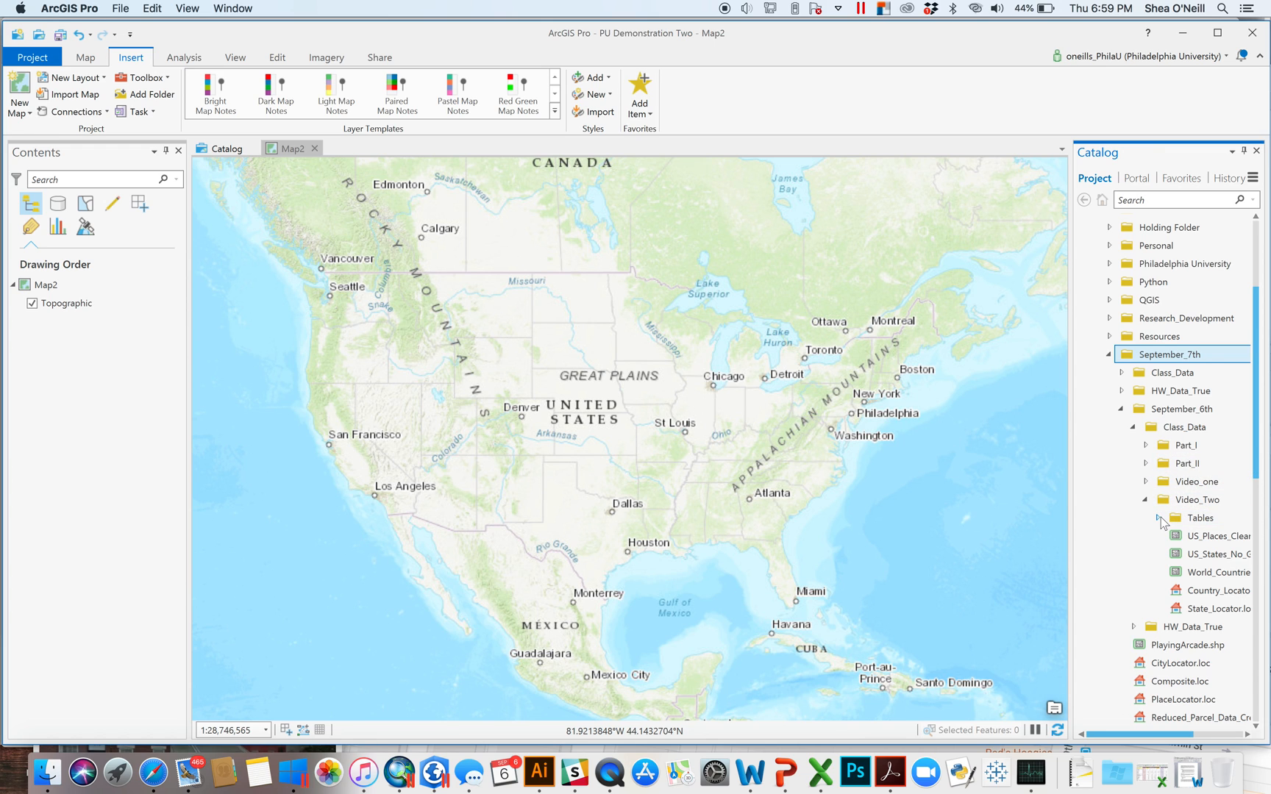
click(1159, 518)
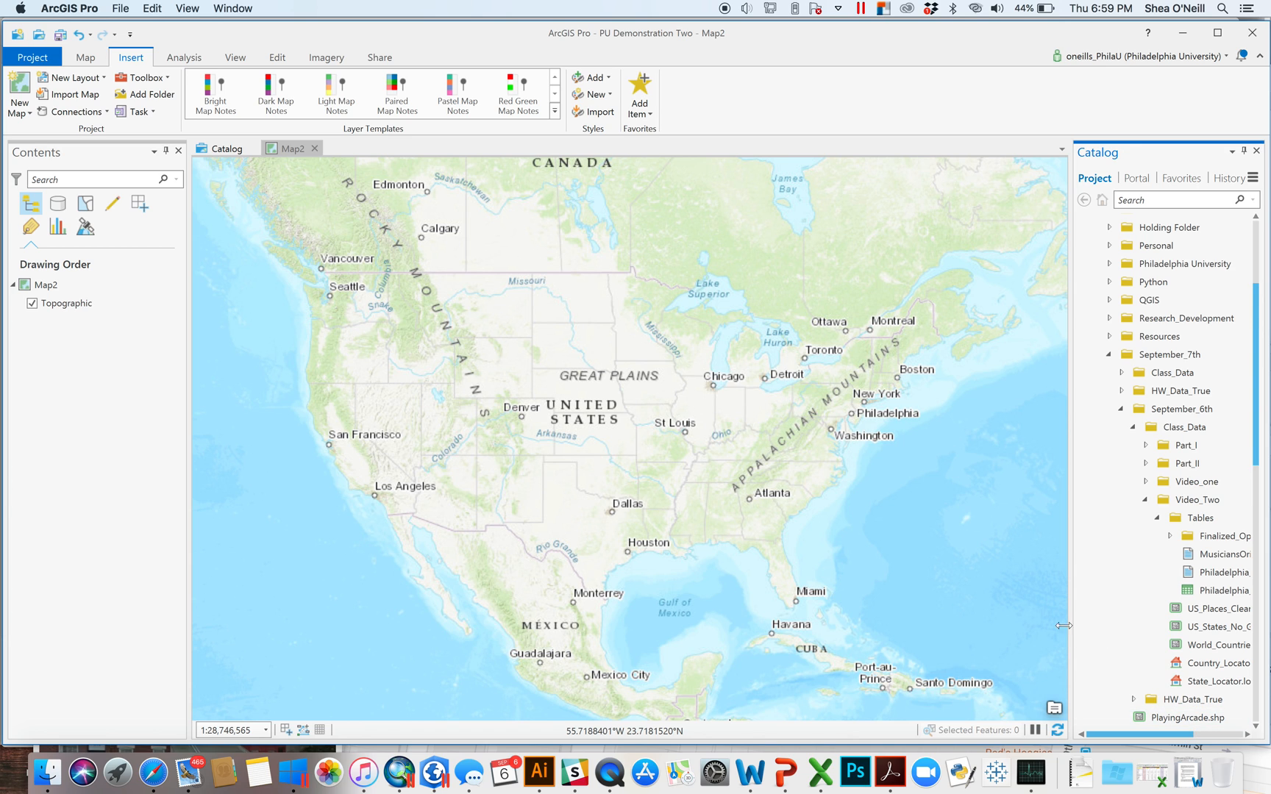
- Add Philadelphia_Artists.csv and MusiciansOriginal.csv to Map2 as standalone tables
drag(1069, 635, 981, 635)
drag(1169, 565, 797, 478)
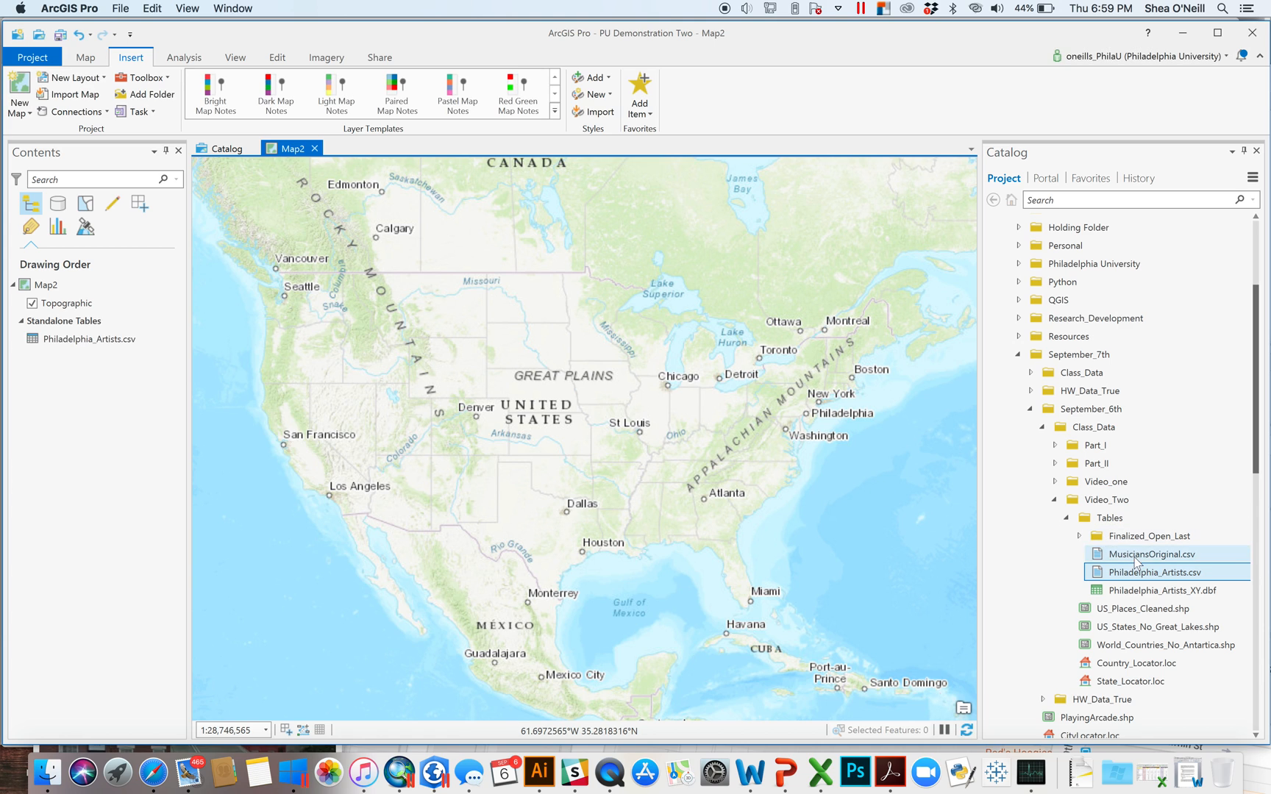
drag(1142, 556, 860, 451)
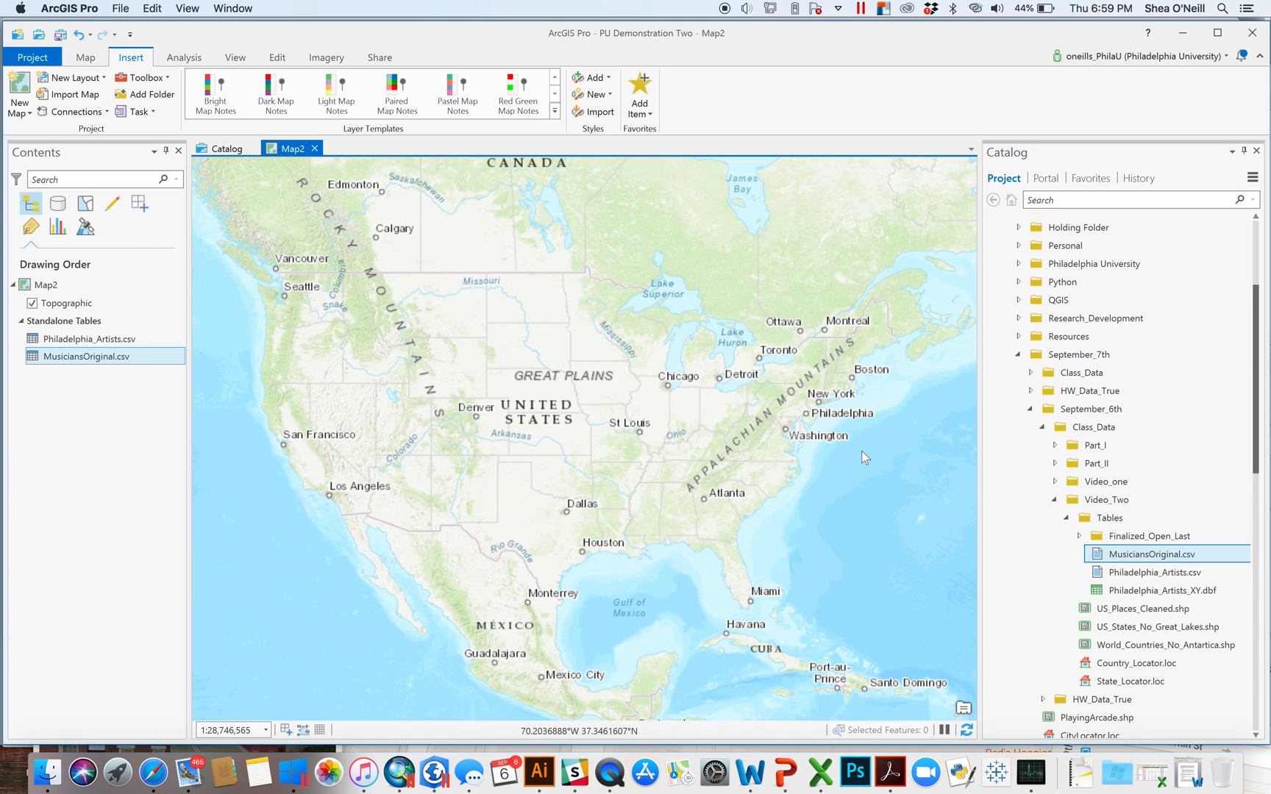
- Open the Philadelphia_Artists.csv table, review its Address and City values, and shrink the table pane
right_click(109, 345)
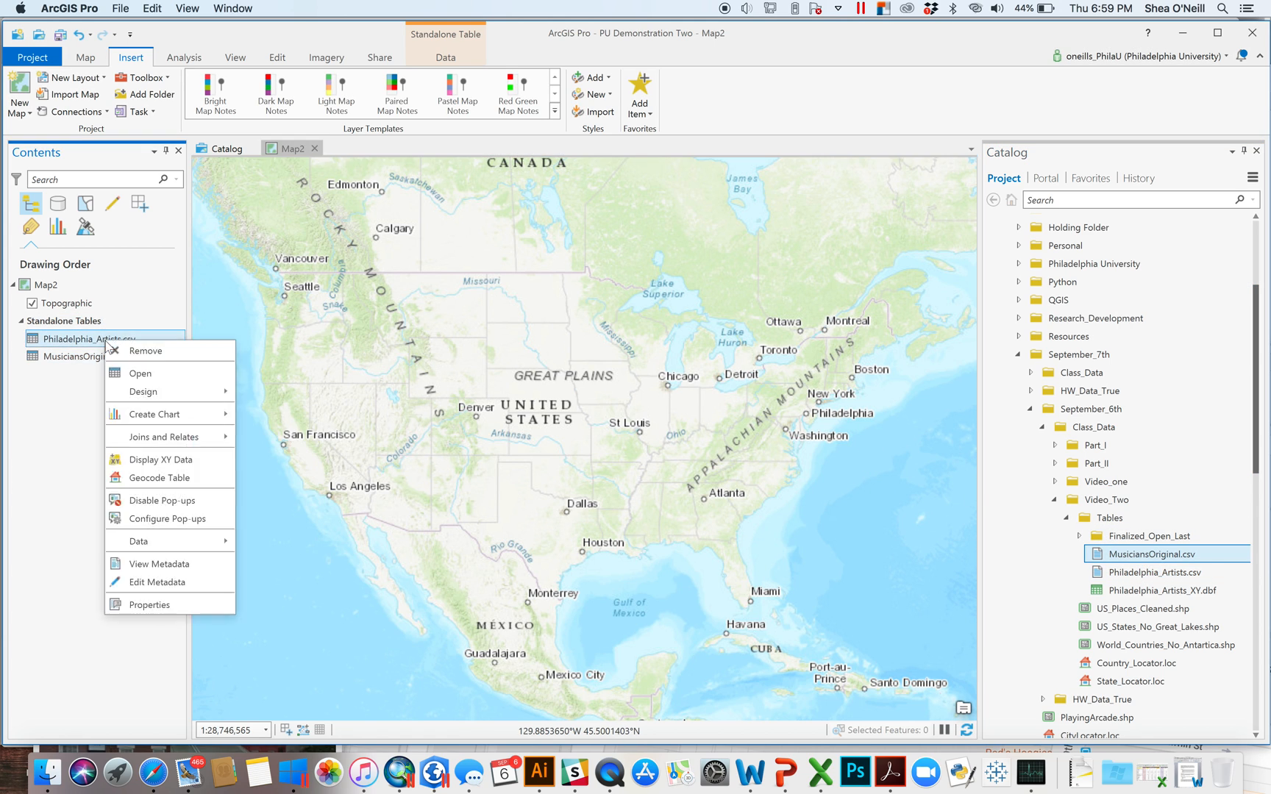
click(136, 371)
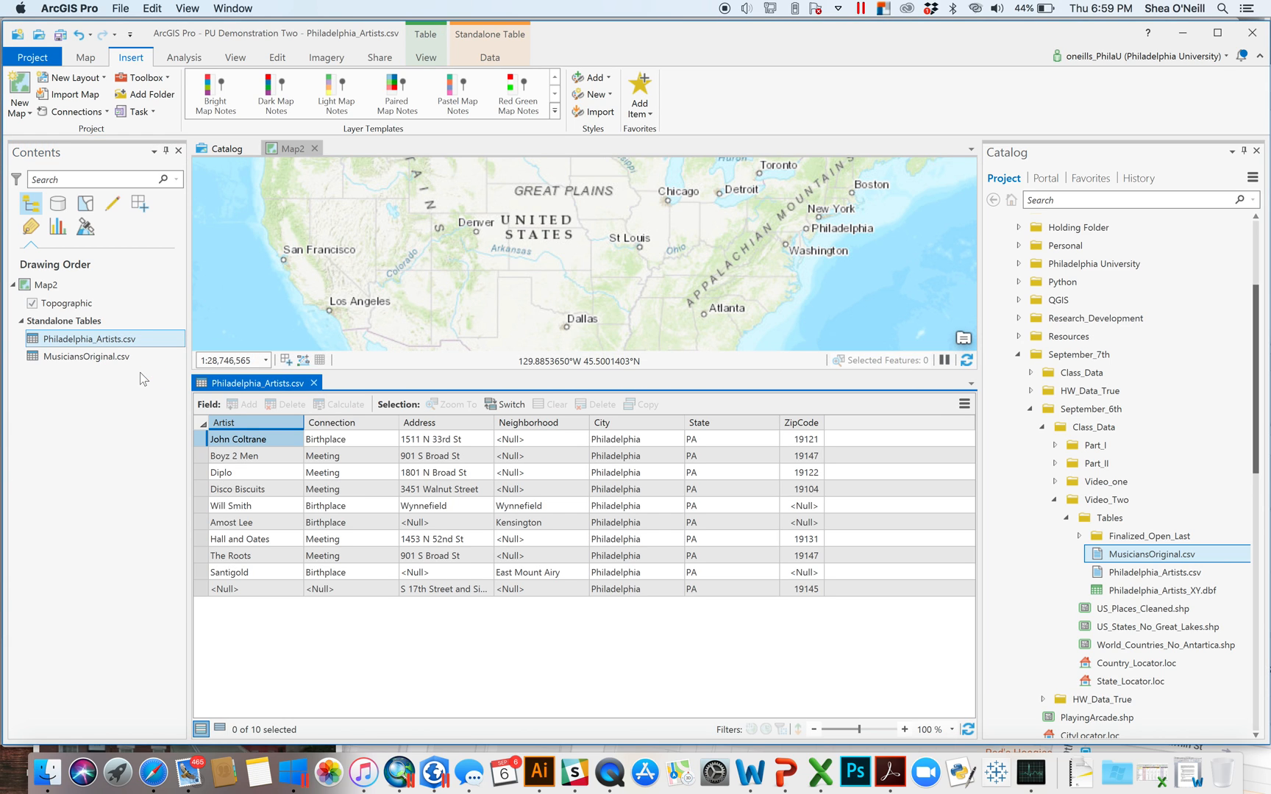
click(440, 489)
click(451, 458)
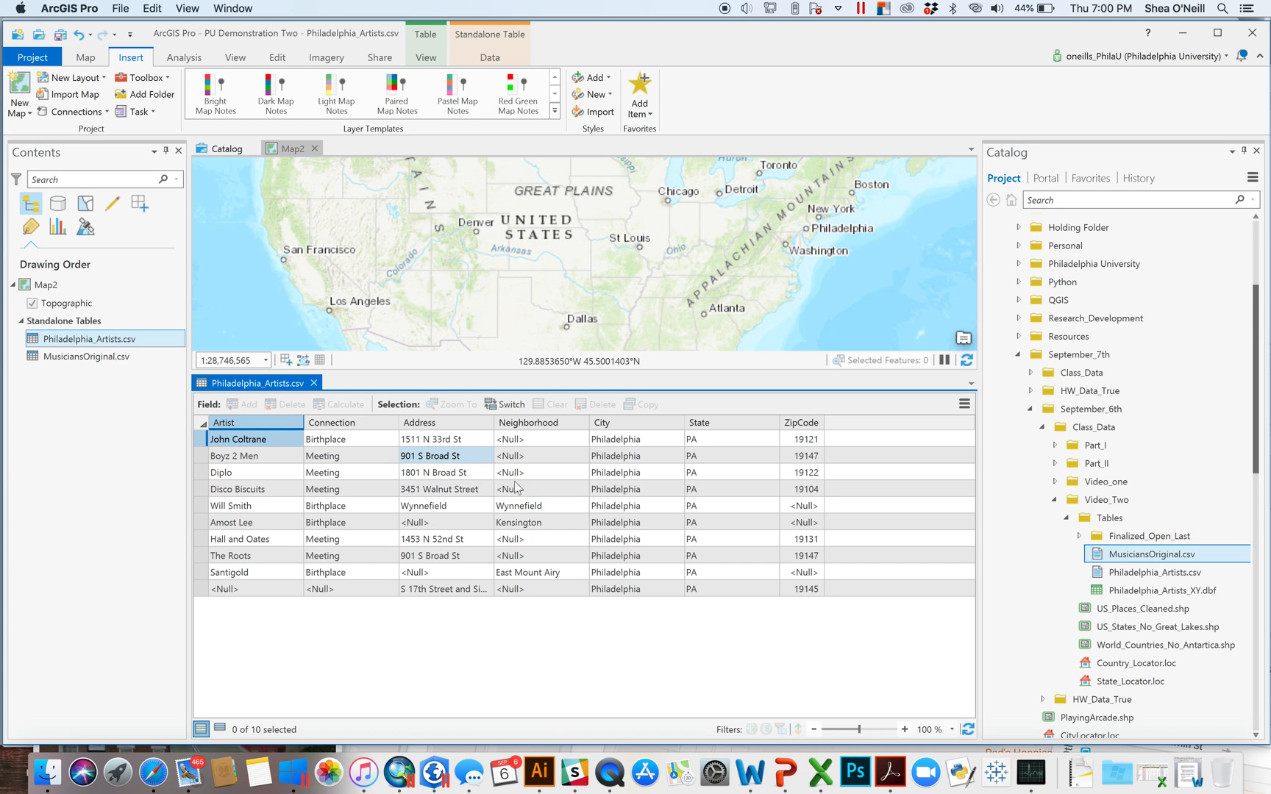
click(635, 441)
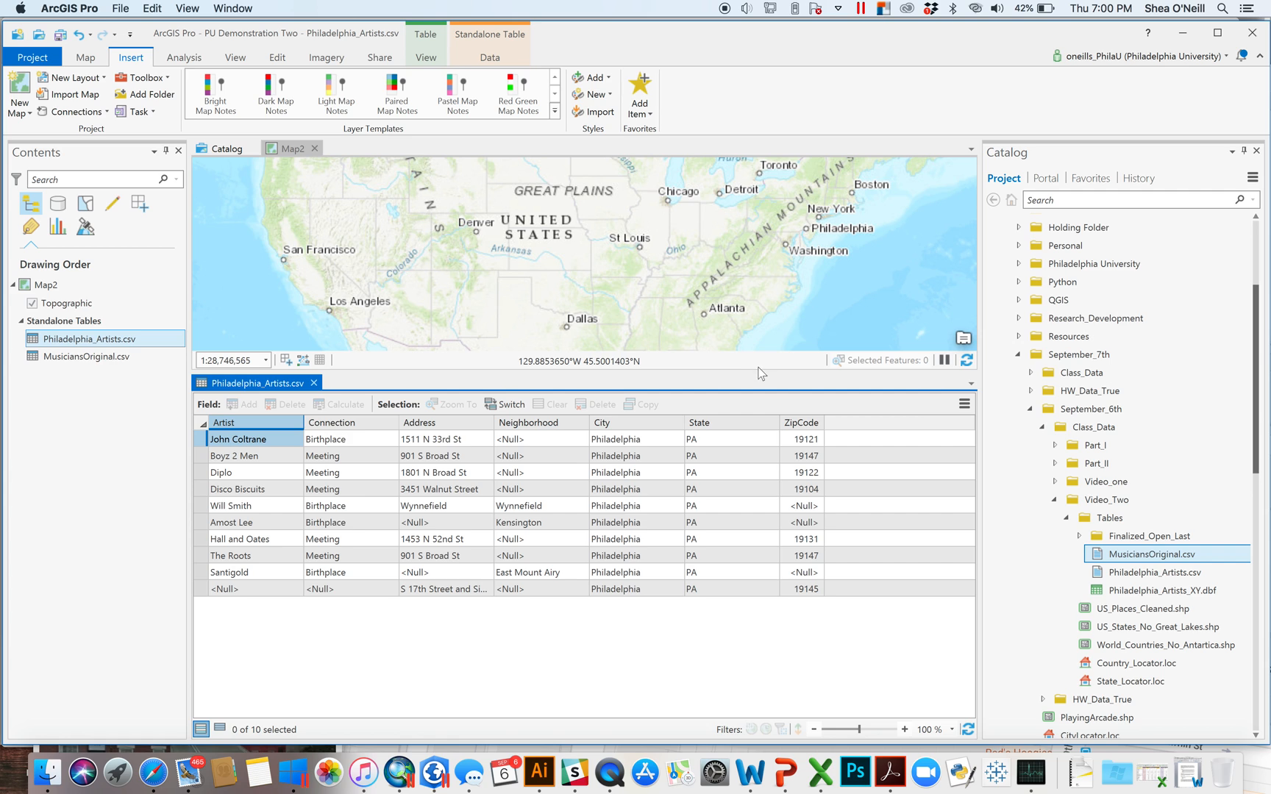
drag(758, 371, 759, 520)
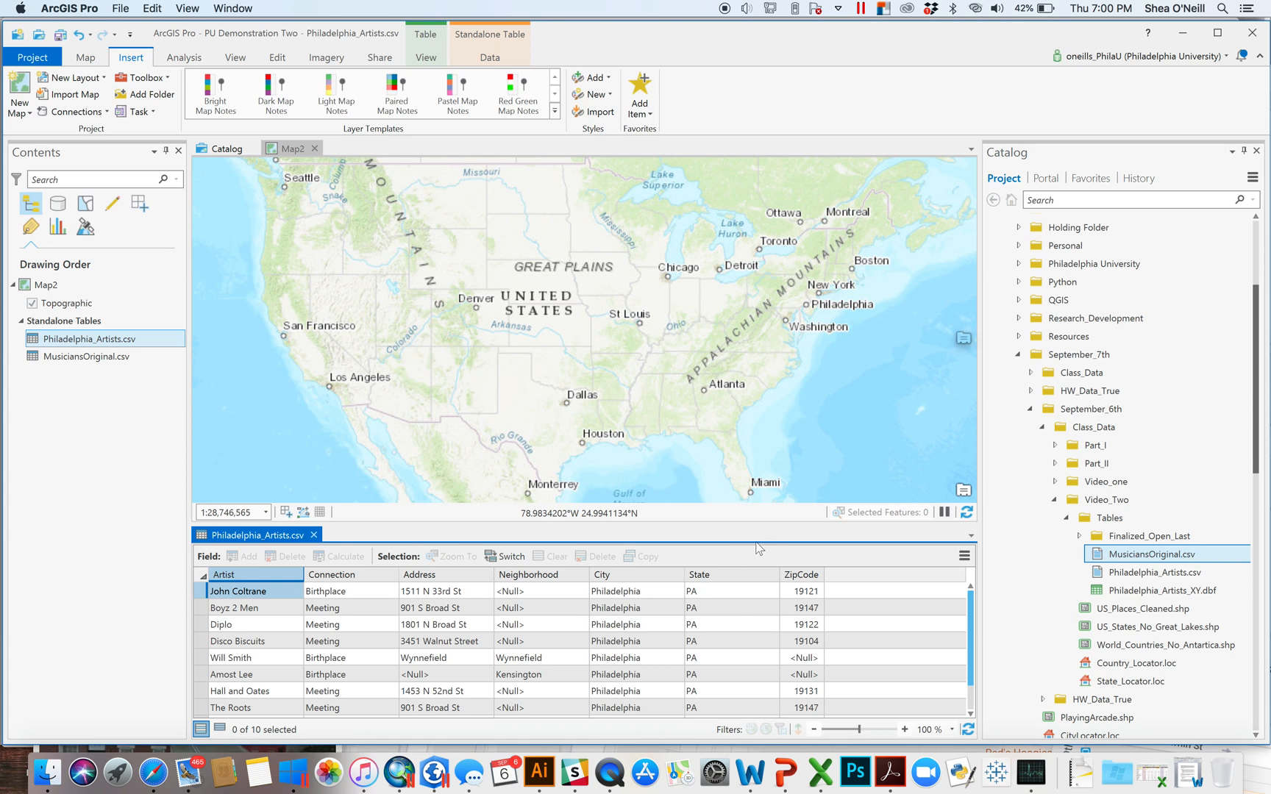
- Launch the Geocode Table guided workflow for Philadelphia_Artists.csv and widen its pane
drag(675, 523, 676, 588)
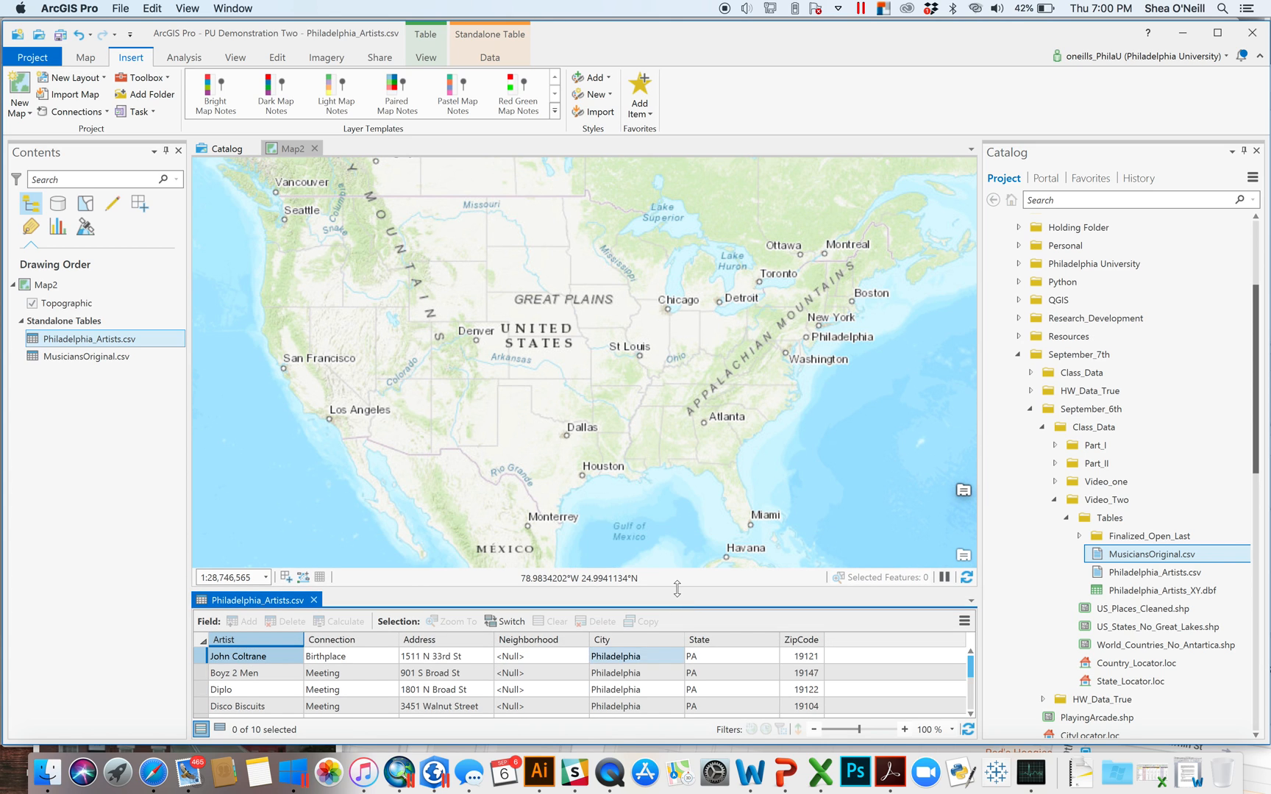
right_click(105, 346)
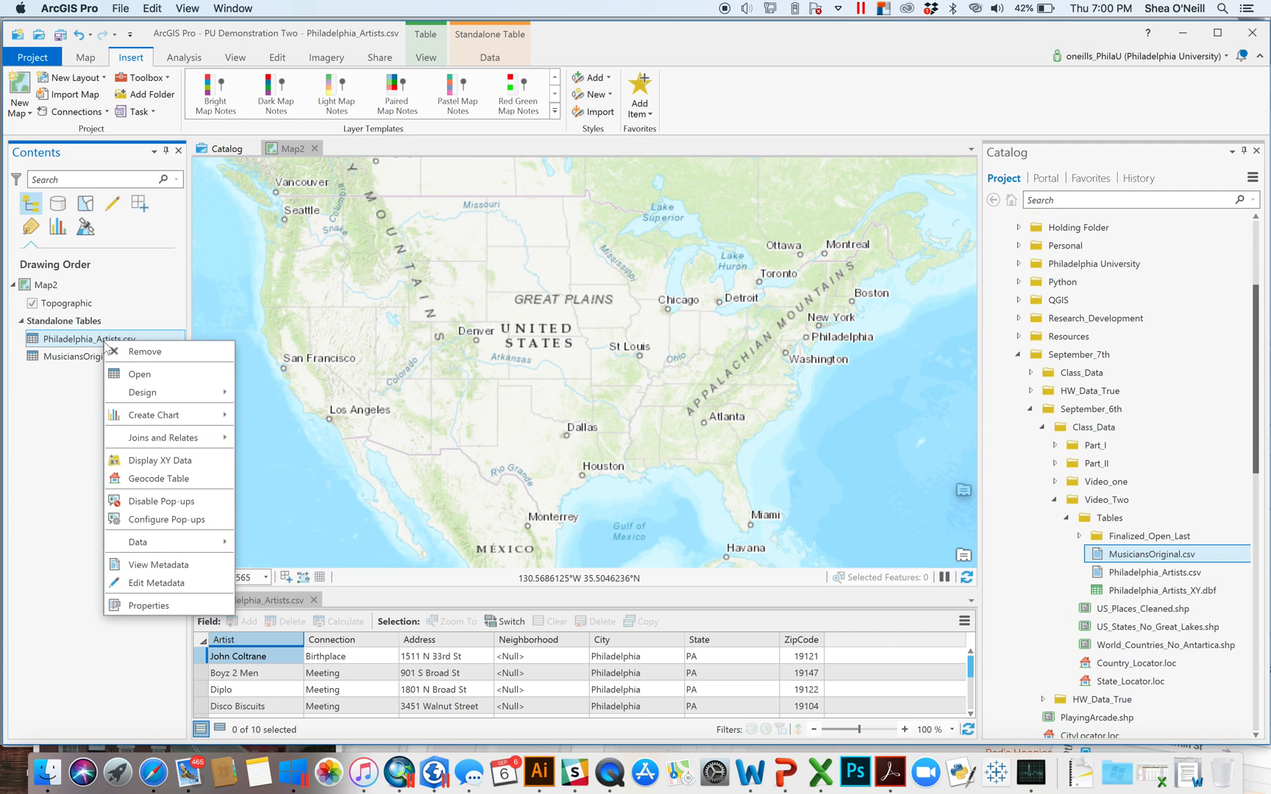
click(166, 484)
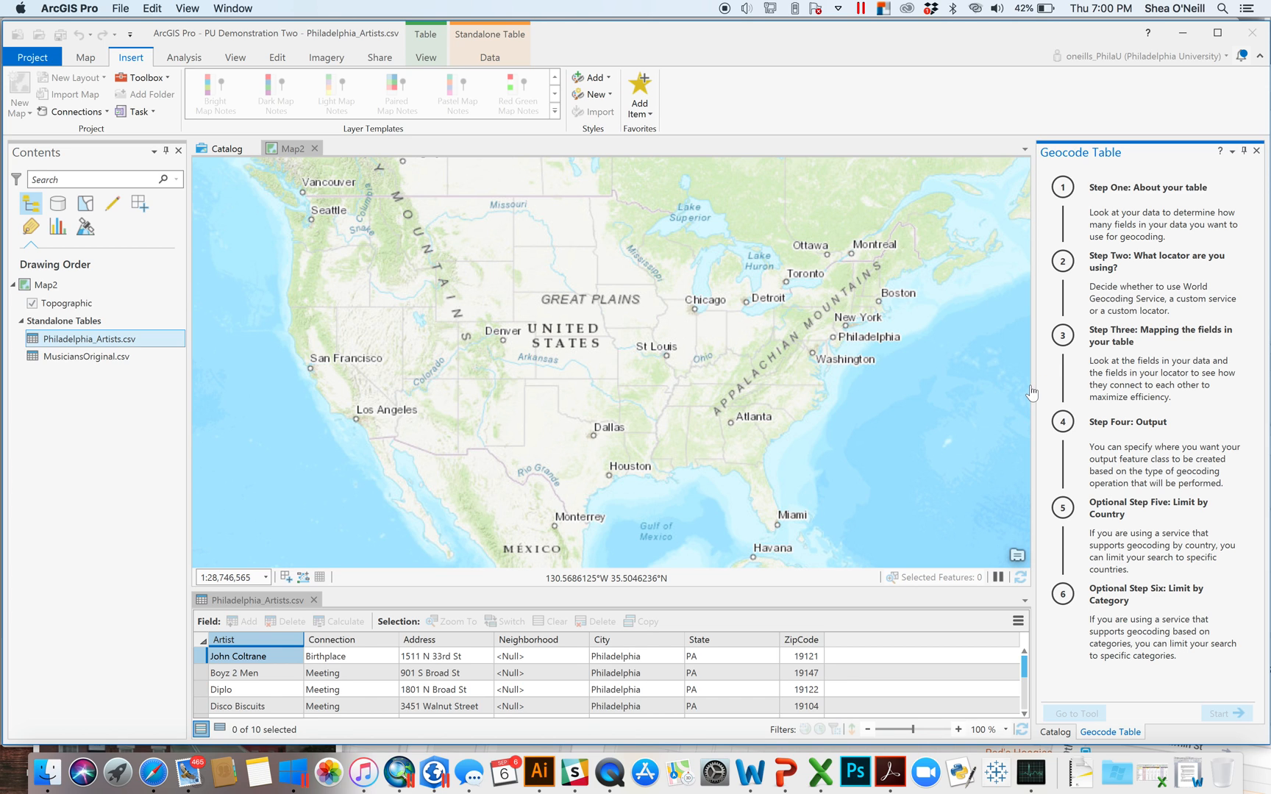
drag(1008, 381, 976, 380)
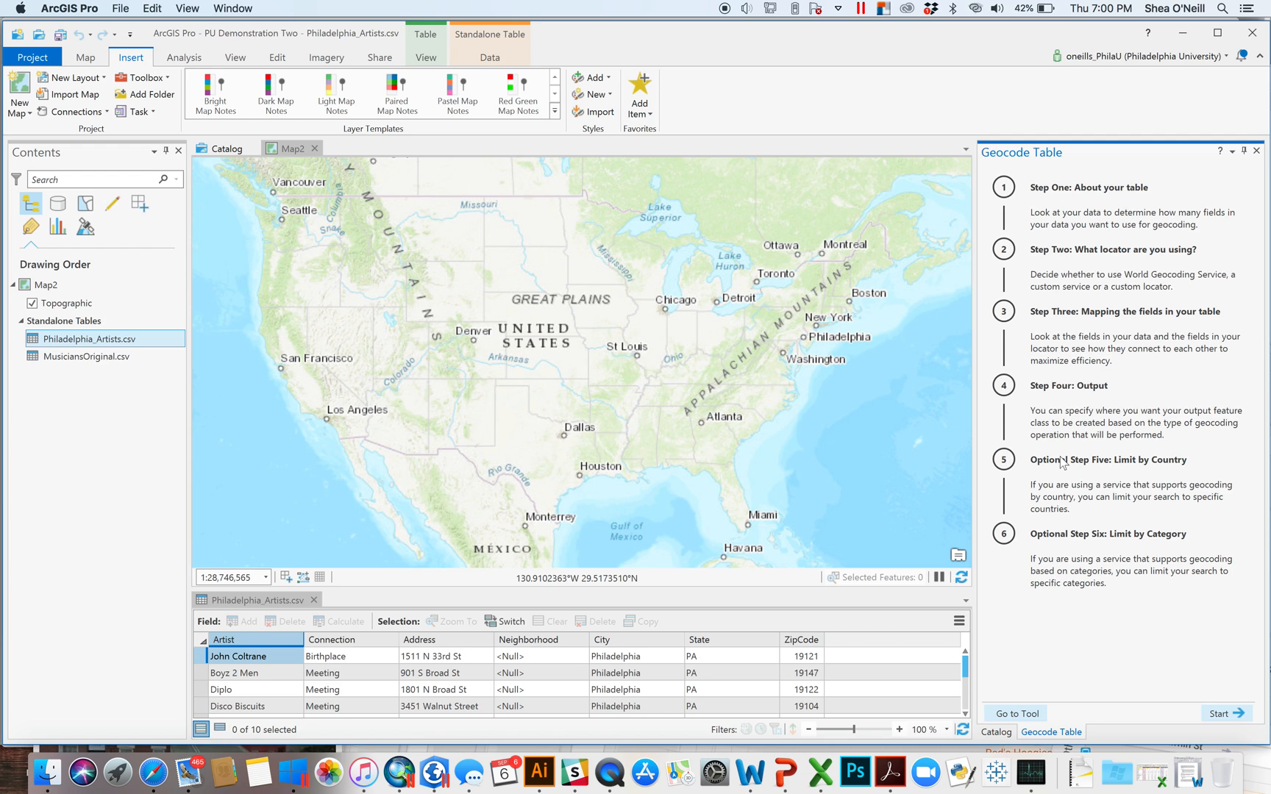
- Start the workflow with Philadelphia_Artists.csv as input and addresses in 'More than one field'
click(1220, 714)
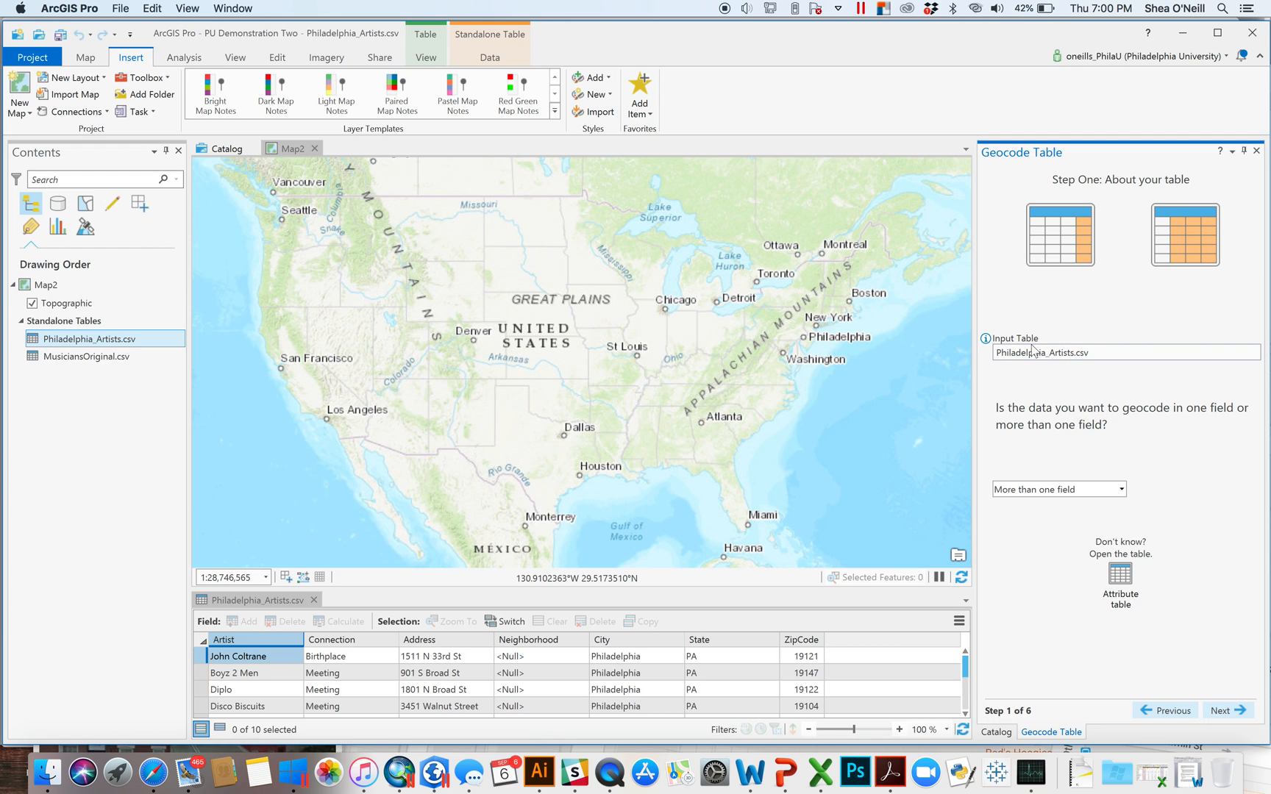
click(1121, 490)
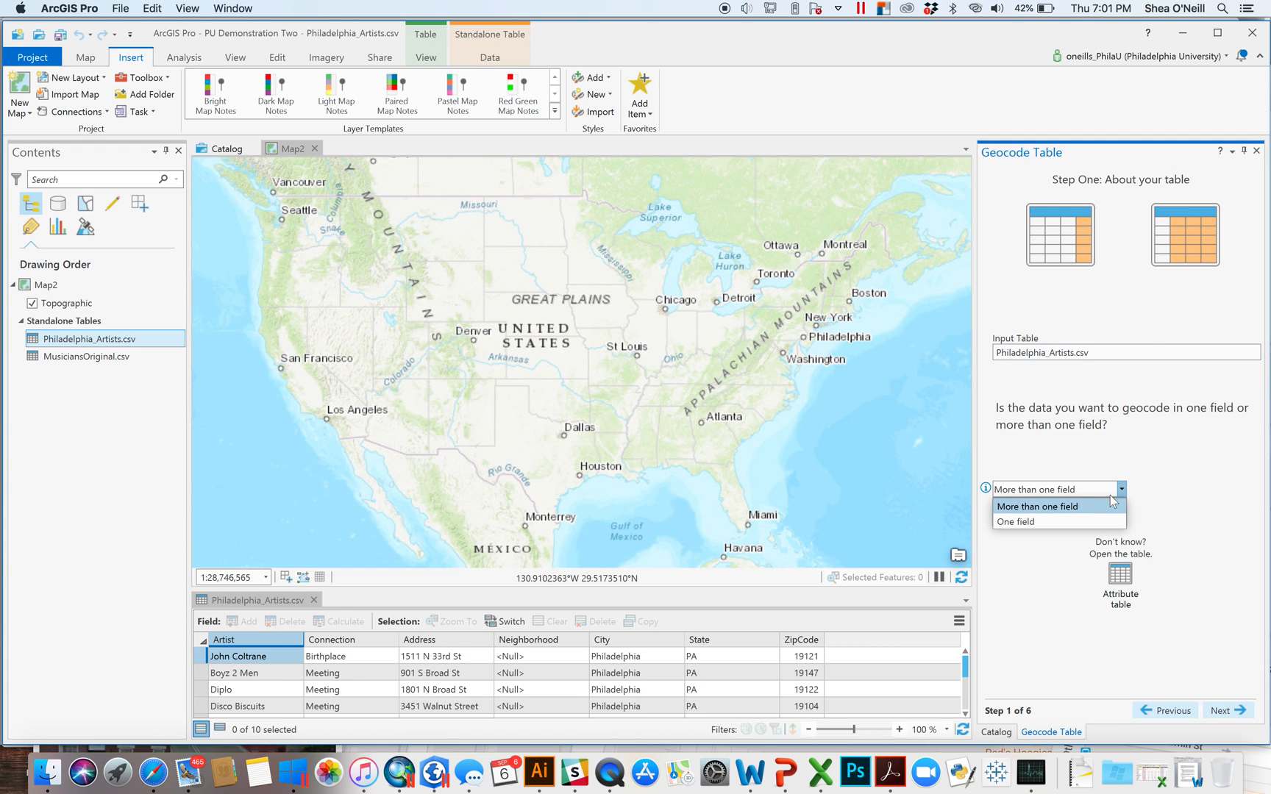
click(1043, 509)
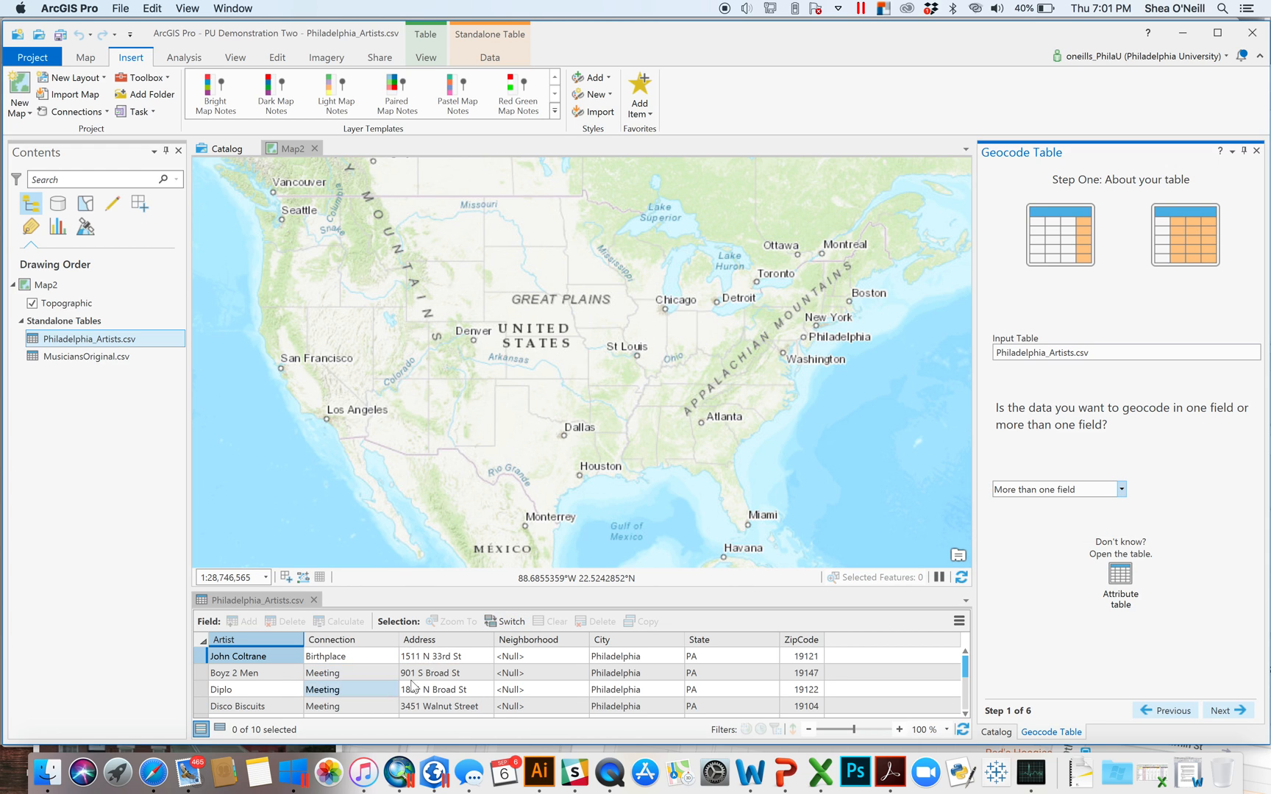
click(619, 707)
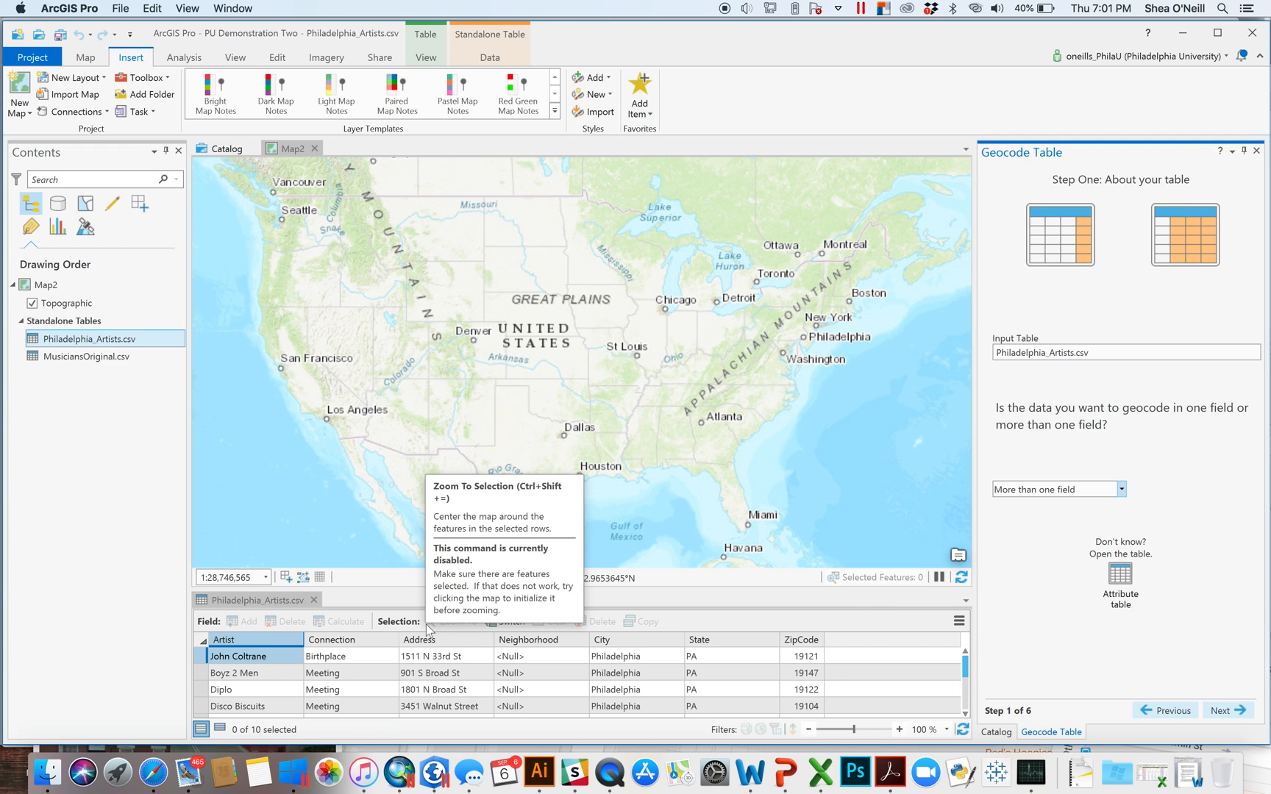
- Advance to Step Two and choose Esri World Geocoder as the input locator
click(1222, 712)
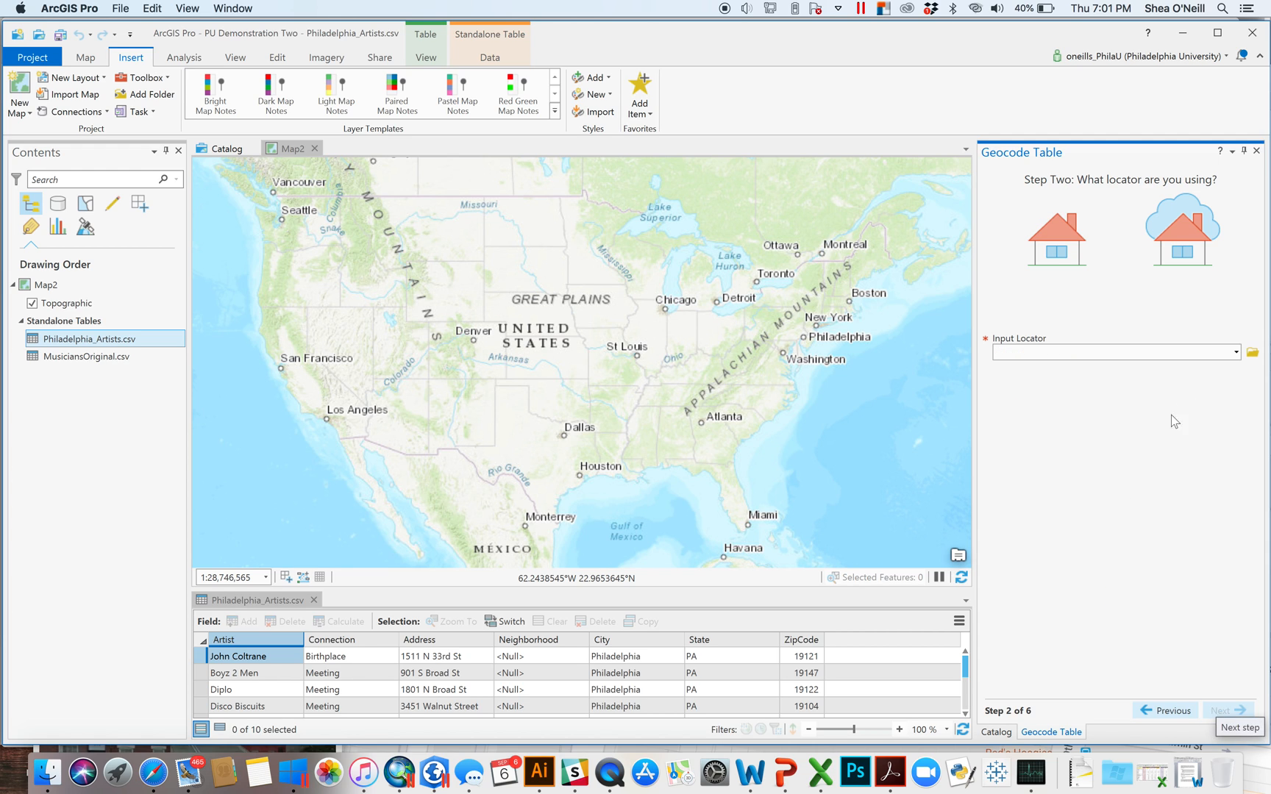
click(1236, 352)
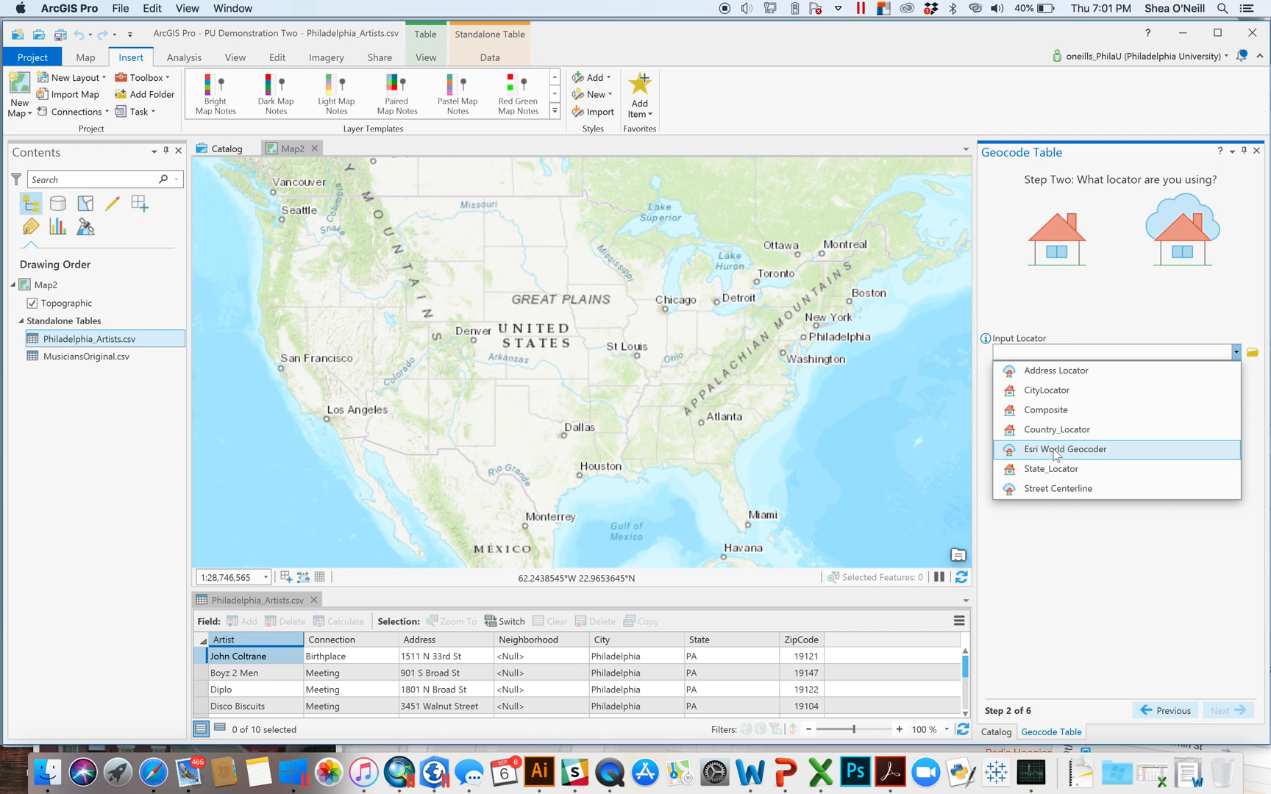
click(1079, 454)
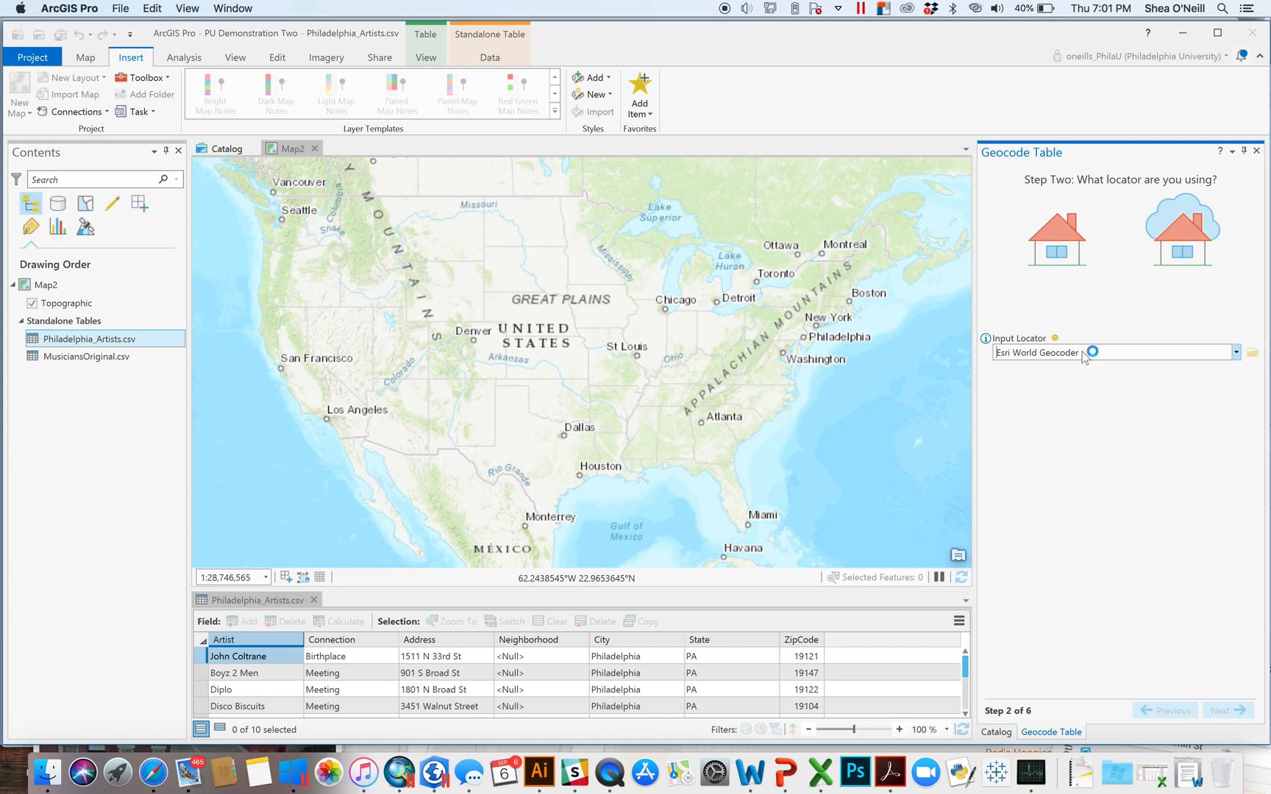
mouse_move(1059, 343)
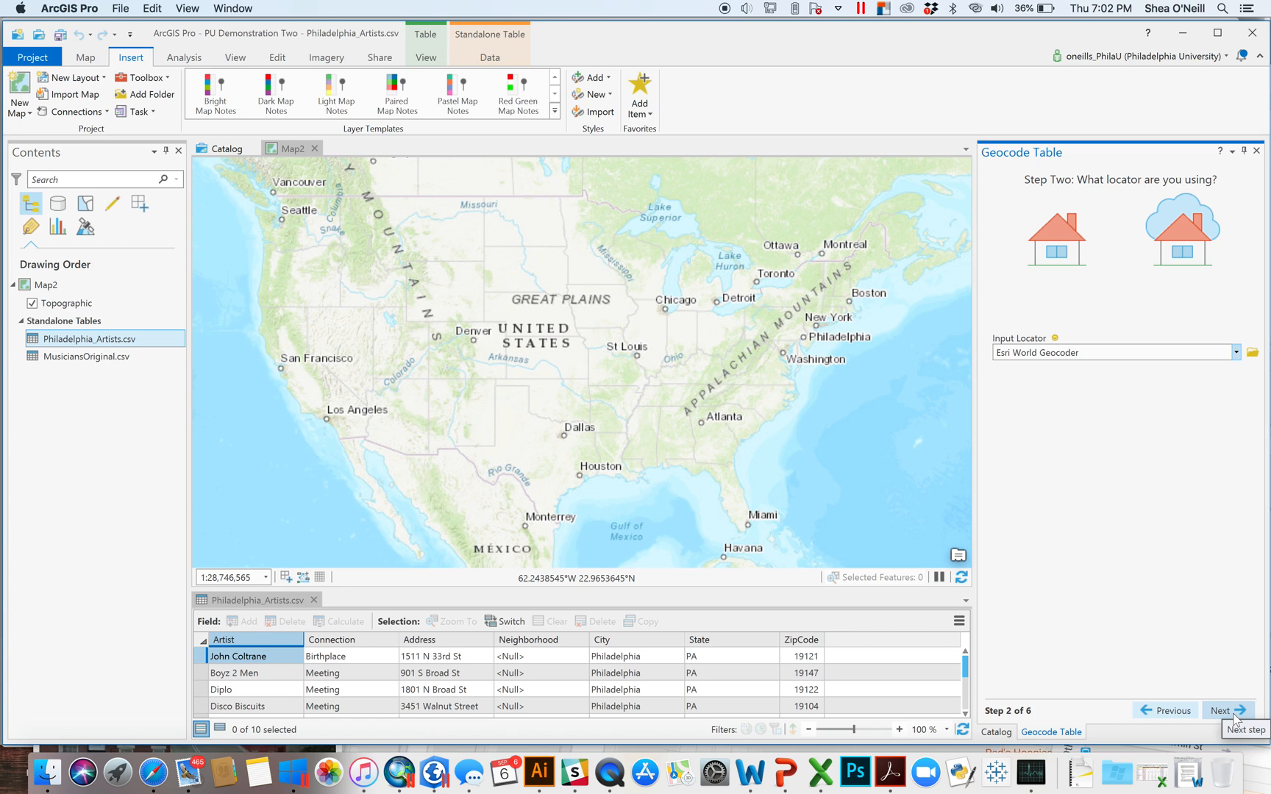
- Accept the default field mapping and the output name Philadelphia_Artists_Geocoded
click(1235, 717)
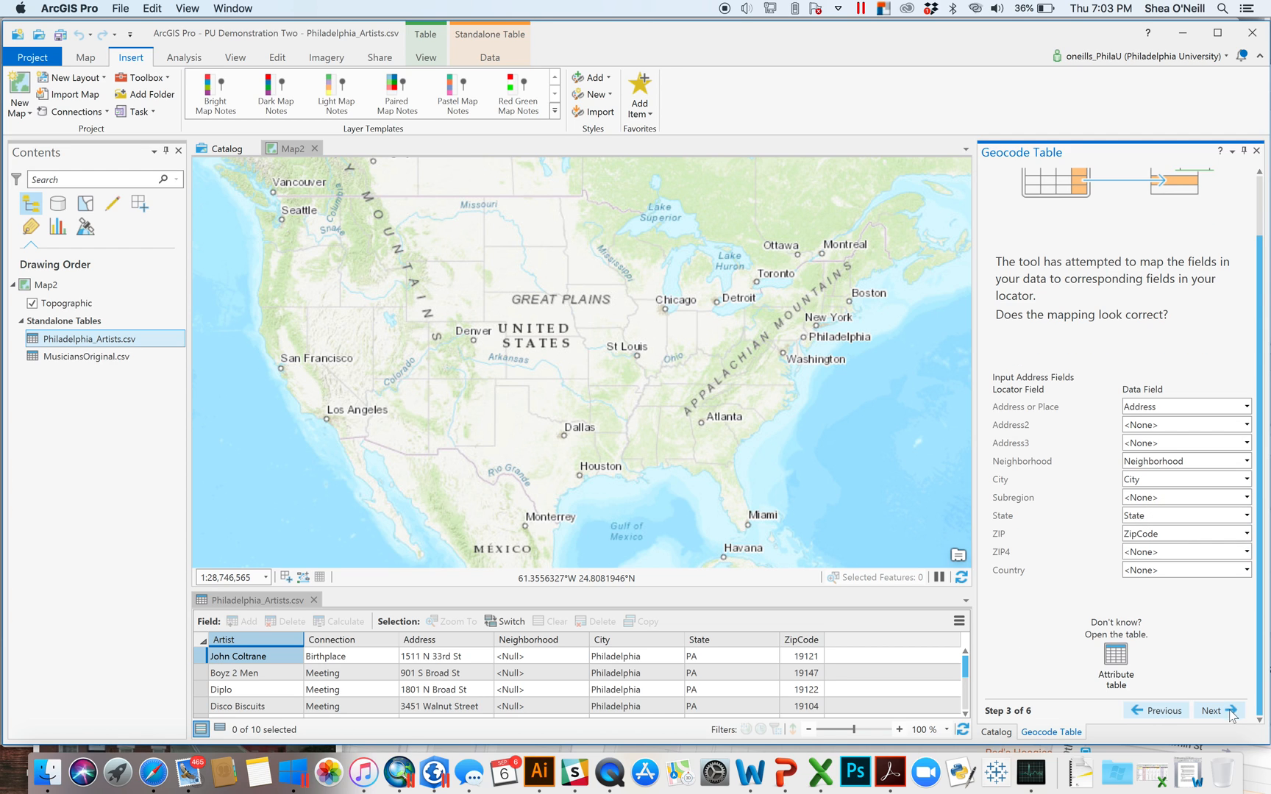
click(1220, 712)
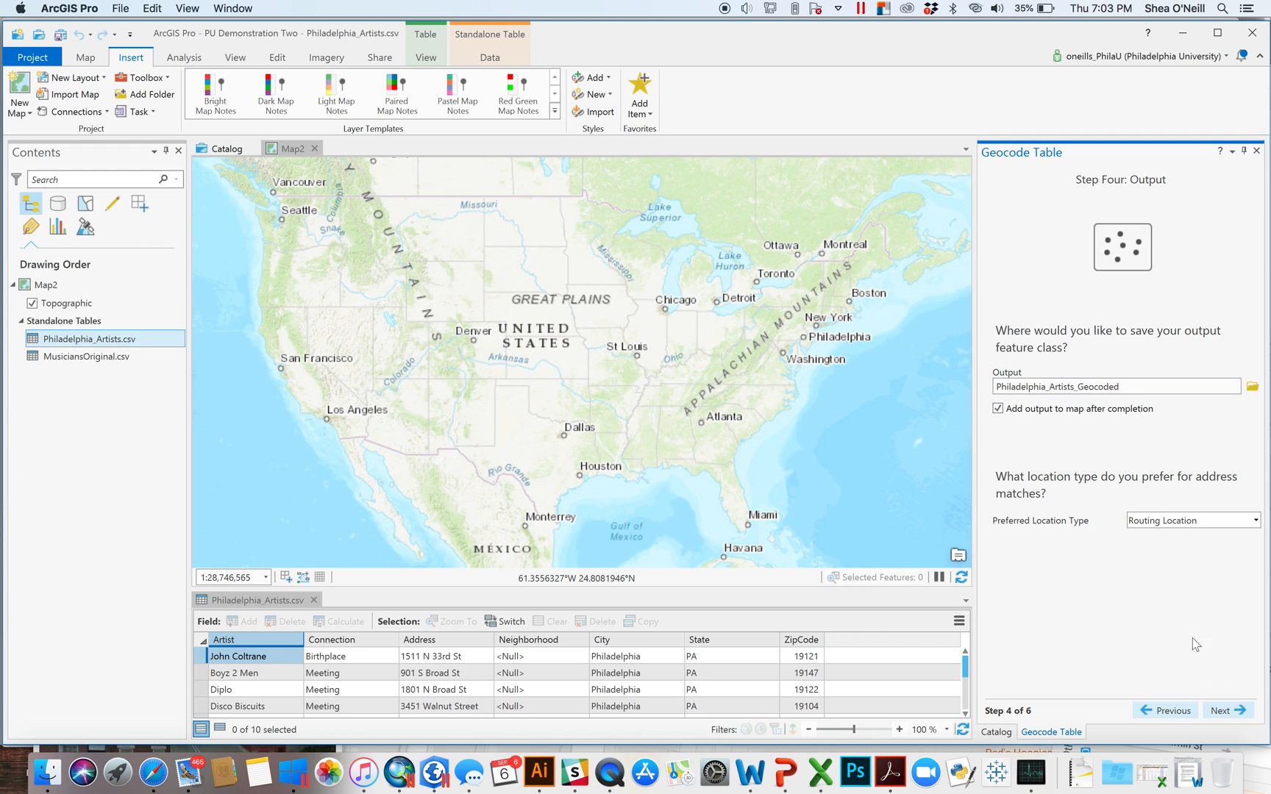
click(1240, 709)
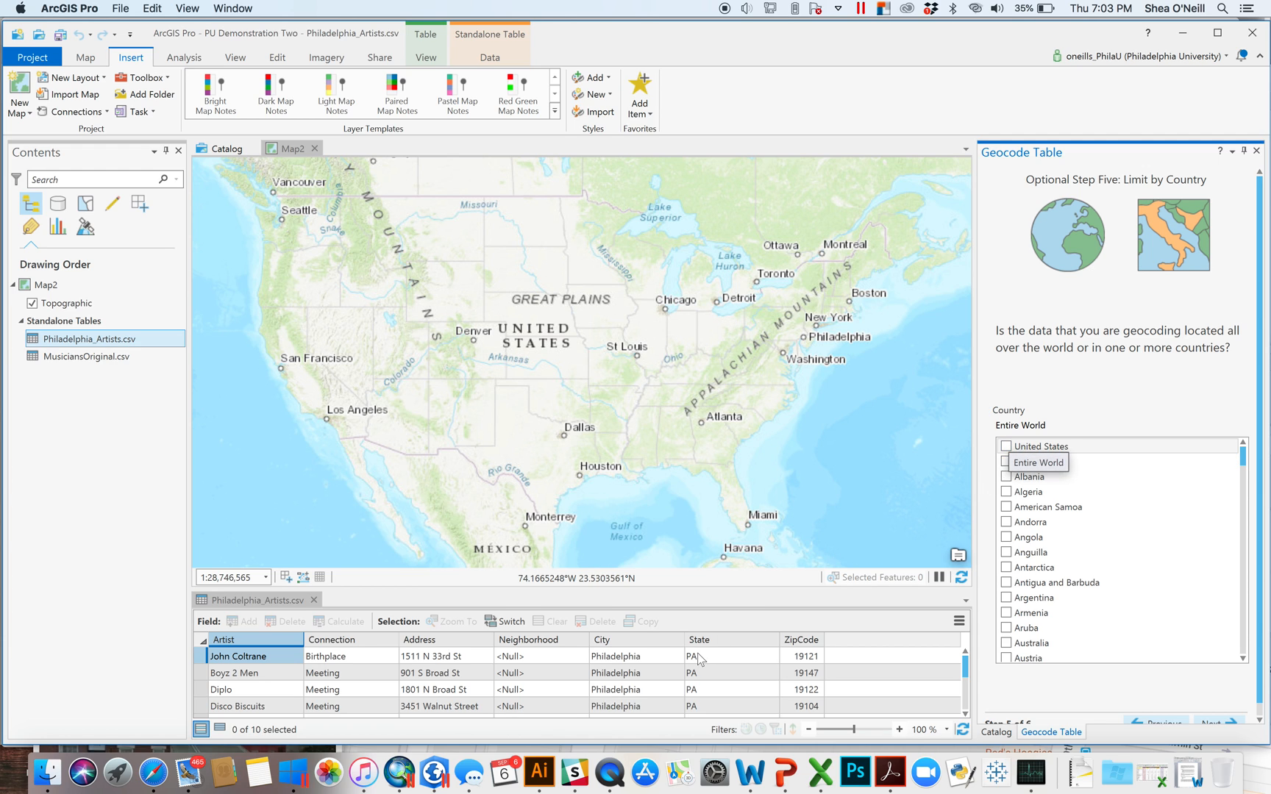
- Limit geocoding to the United States and keep the category as All types
click(1006, 447)
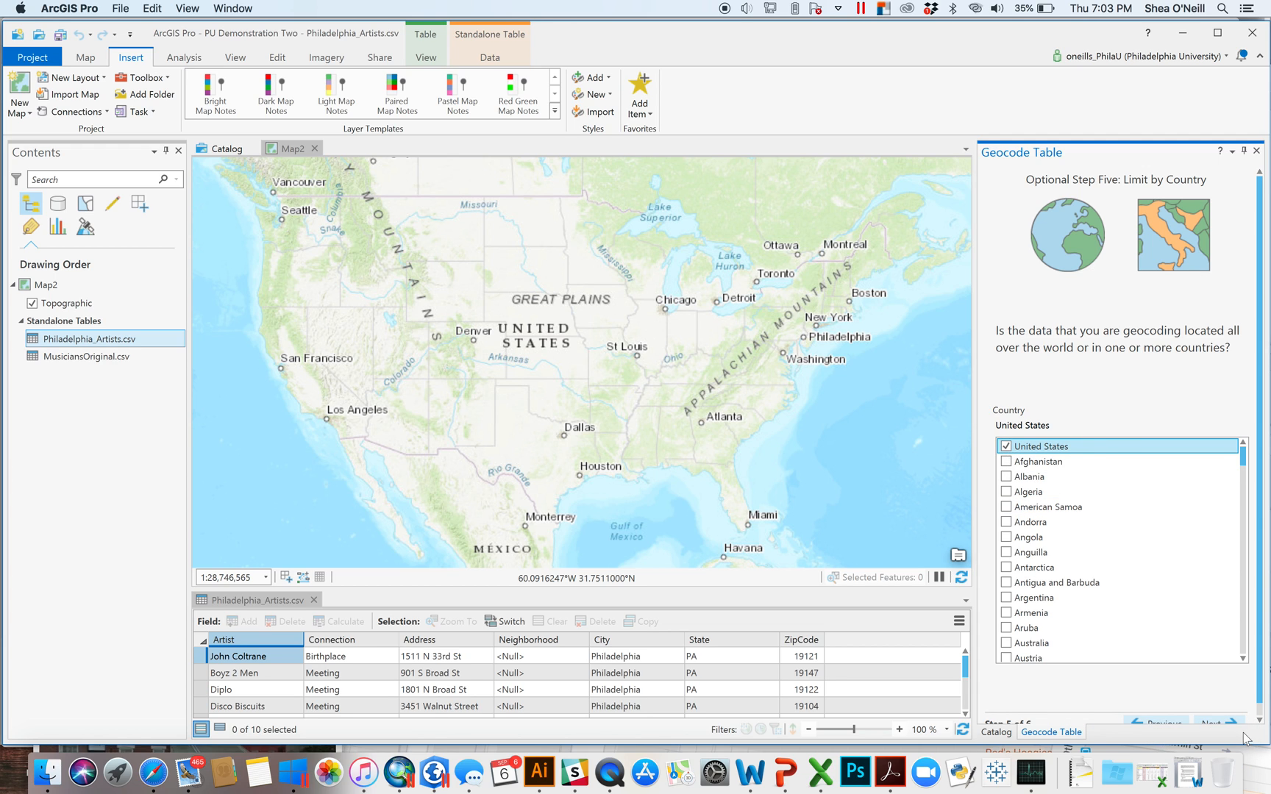
scroll(1217, 724, down, 1)
click(1217, 717)
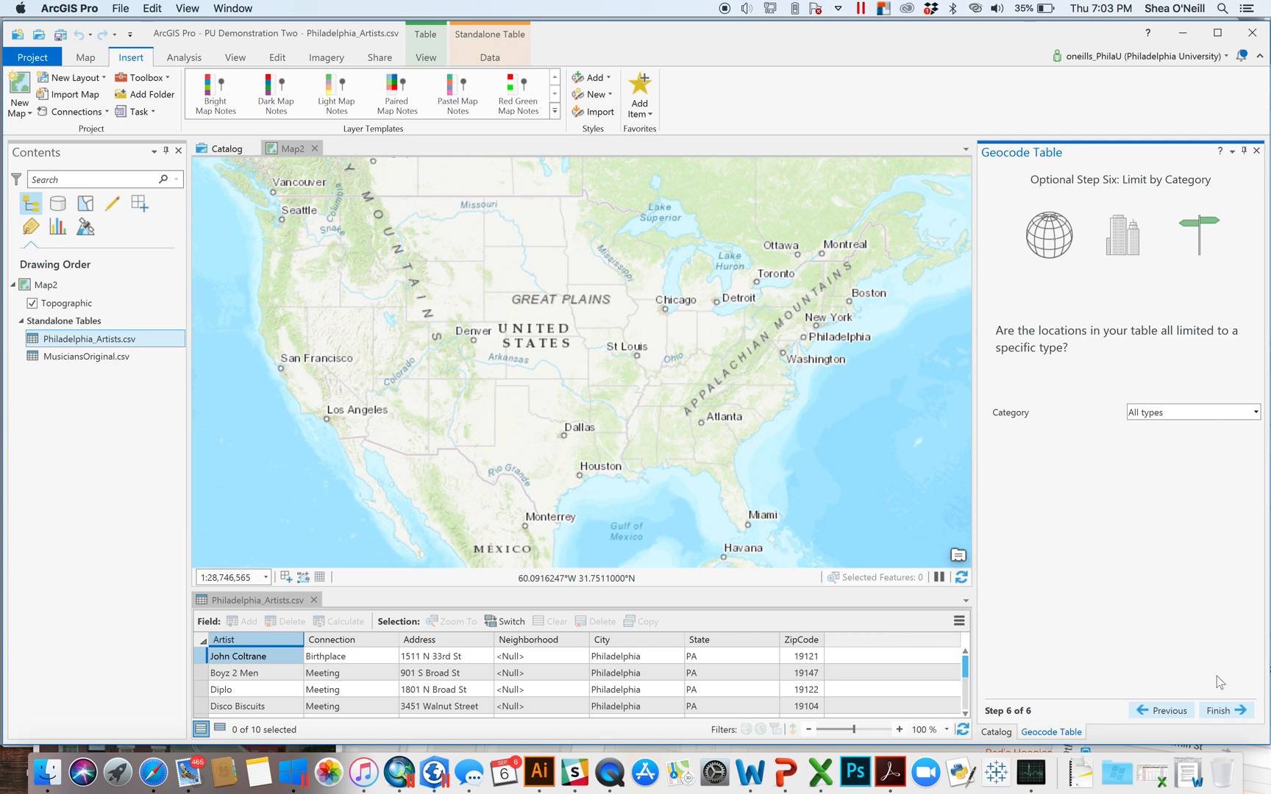
click(1221, 412)
click(1166, 424)
- Geocode all 10 artist addresses without rematching and open the layer's symbol gallery
click(1230, 712)
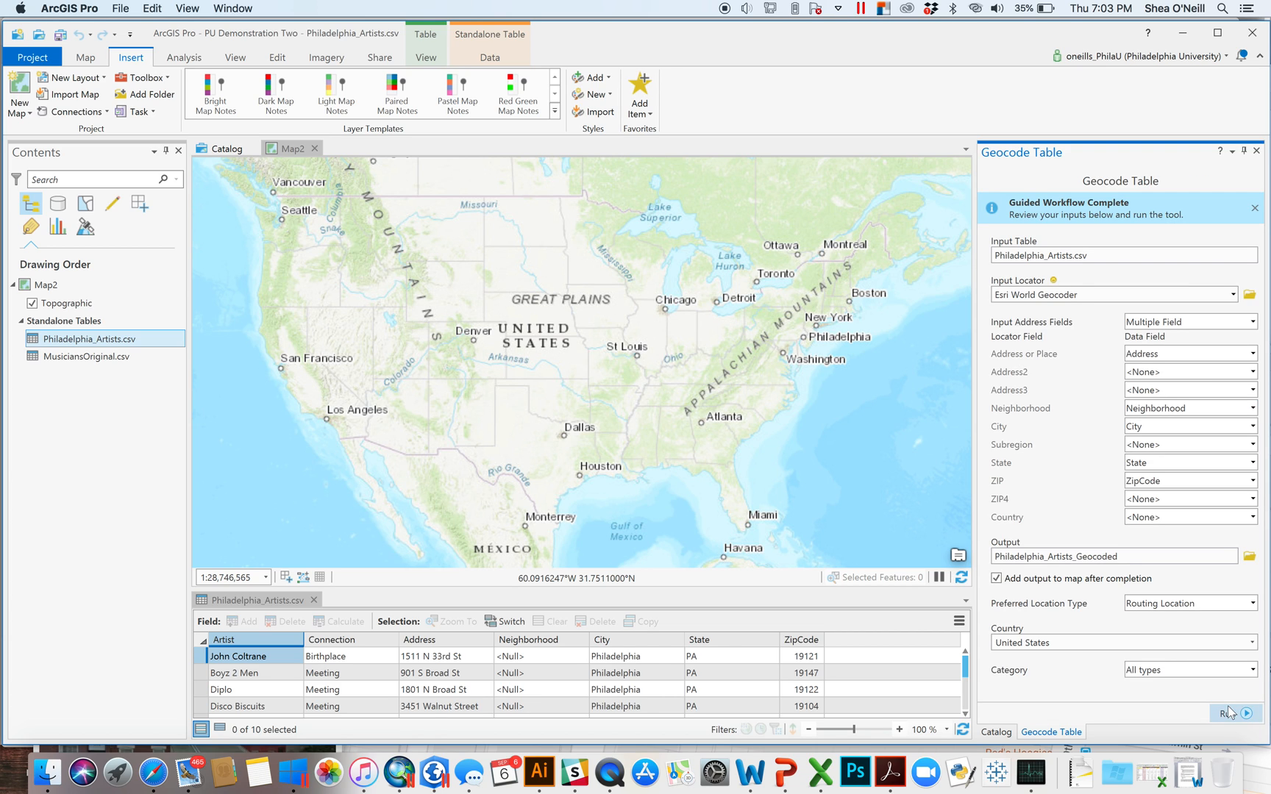
click(1237, 713)
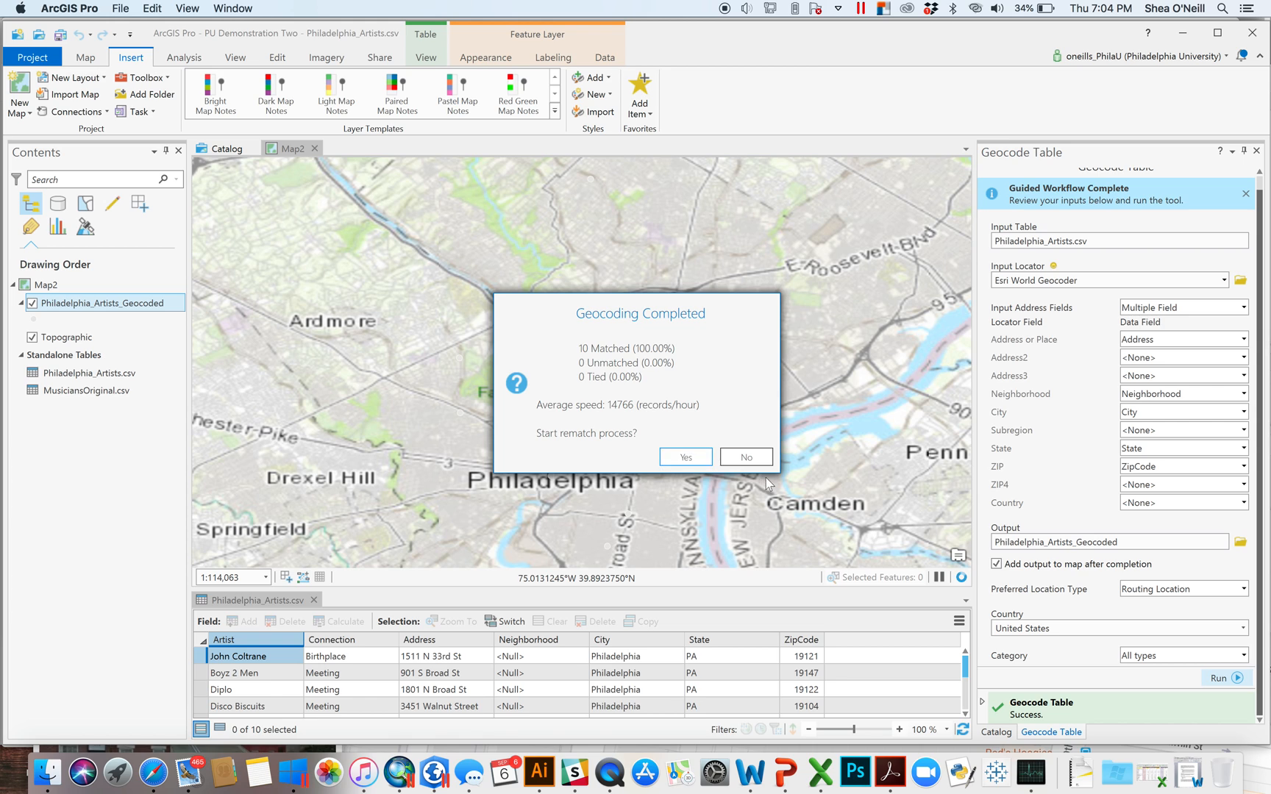
click(754, 459)
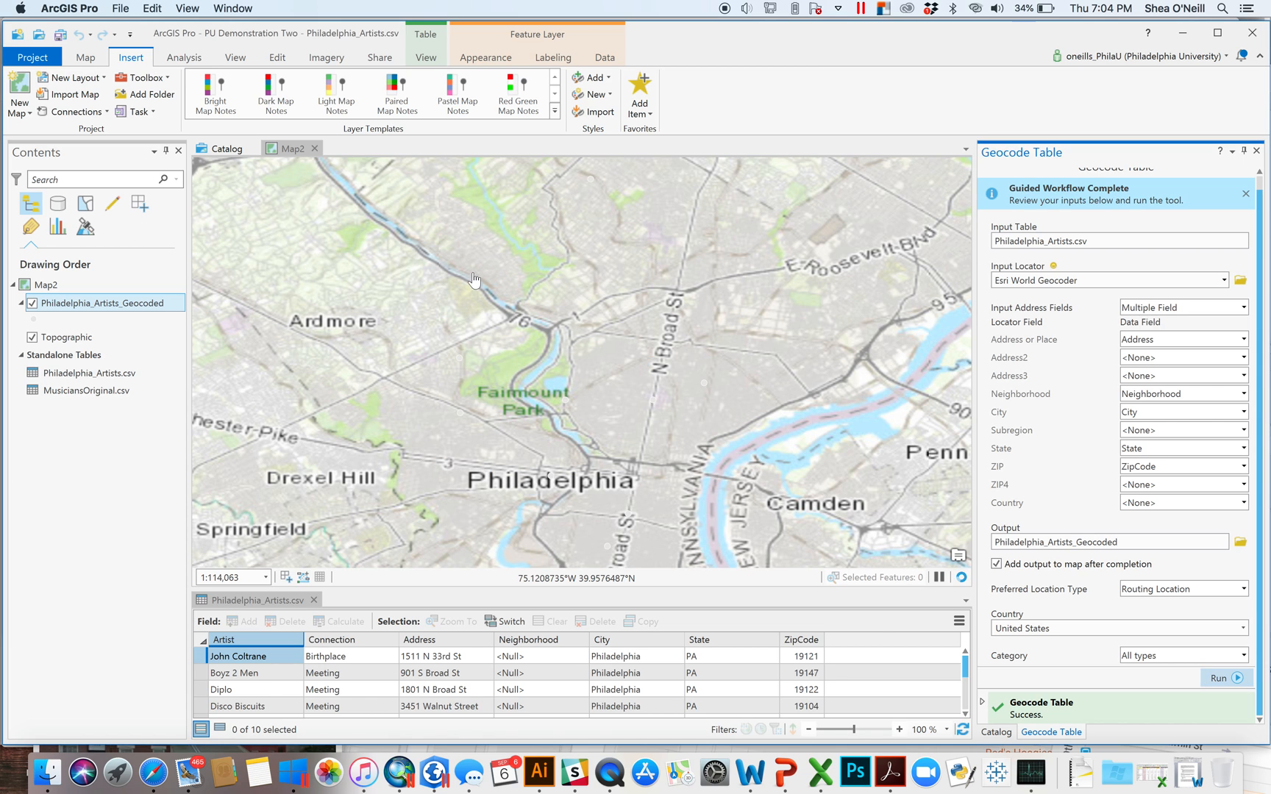
click(34, 321)
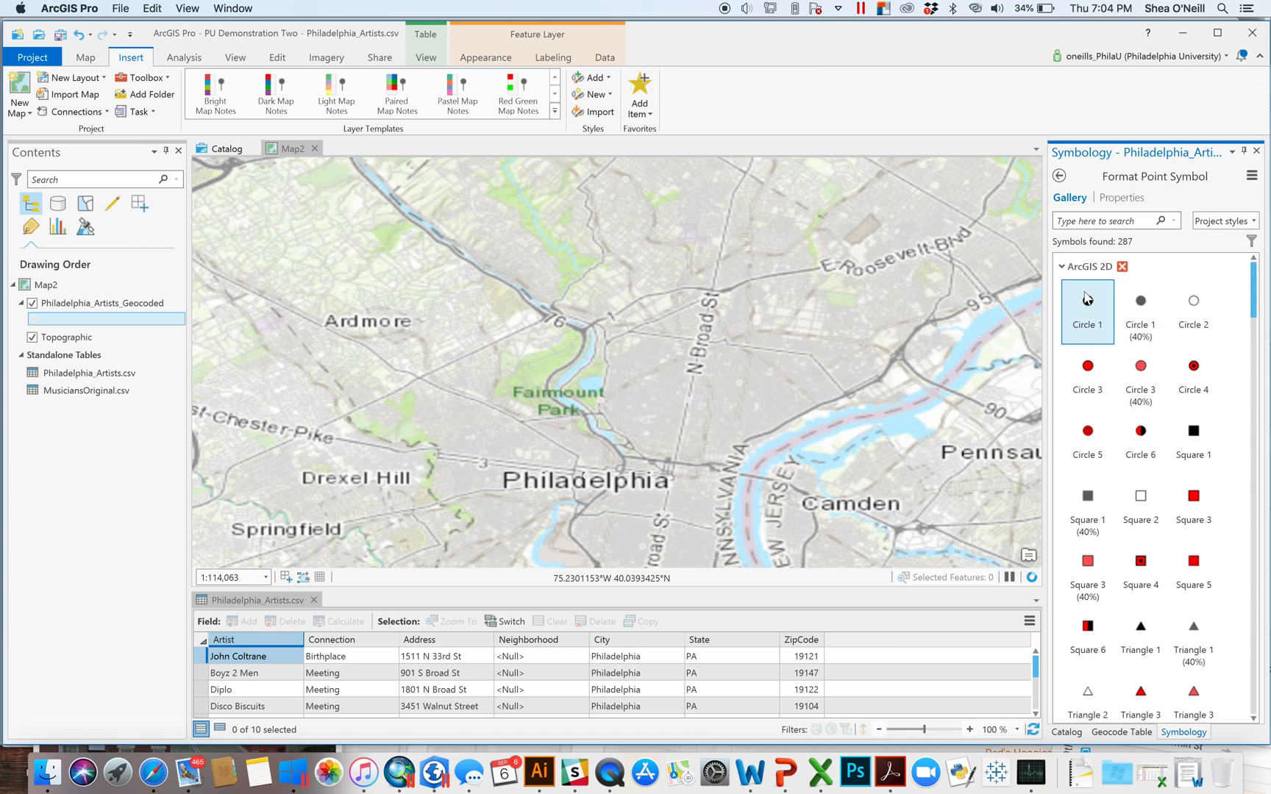
- Symbolize the geocoded artists as red Circle 3 points, then review and close their attribute table
click(1088, 366)
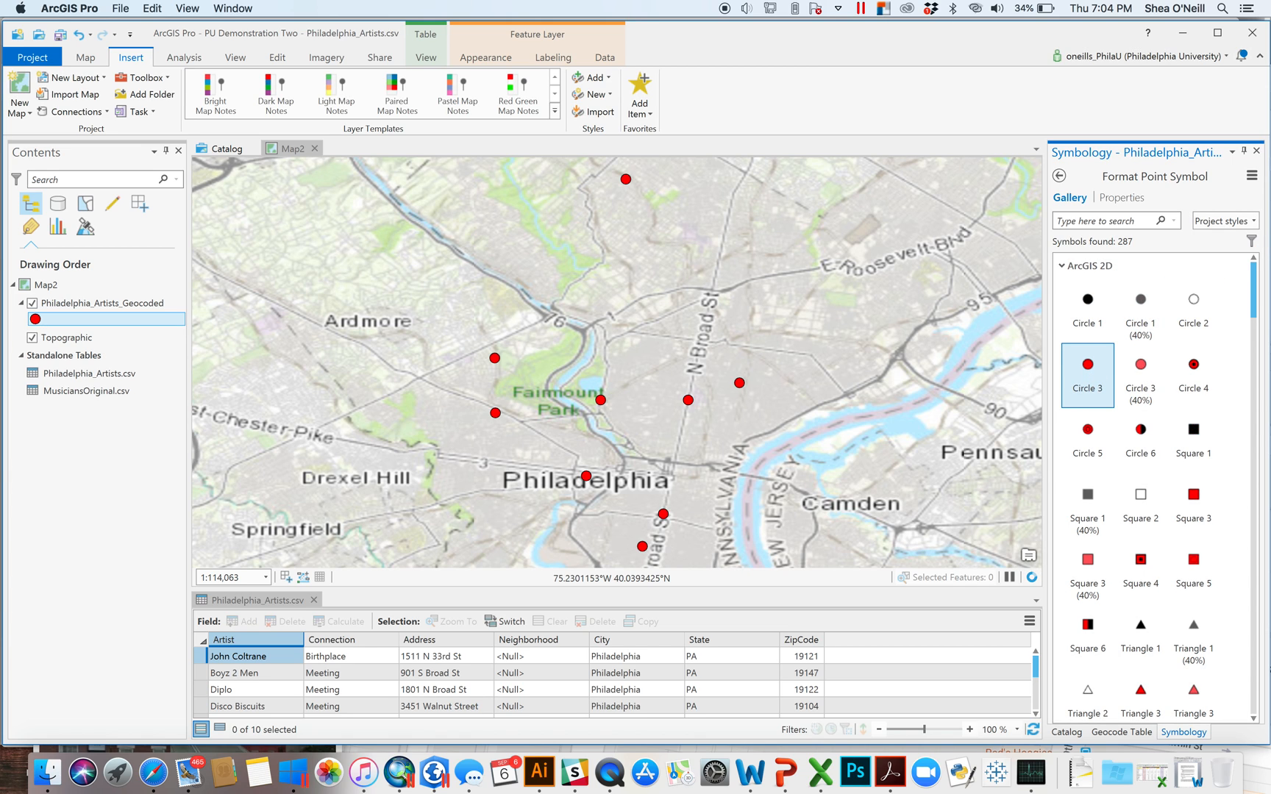
click(1256, 151)
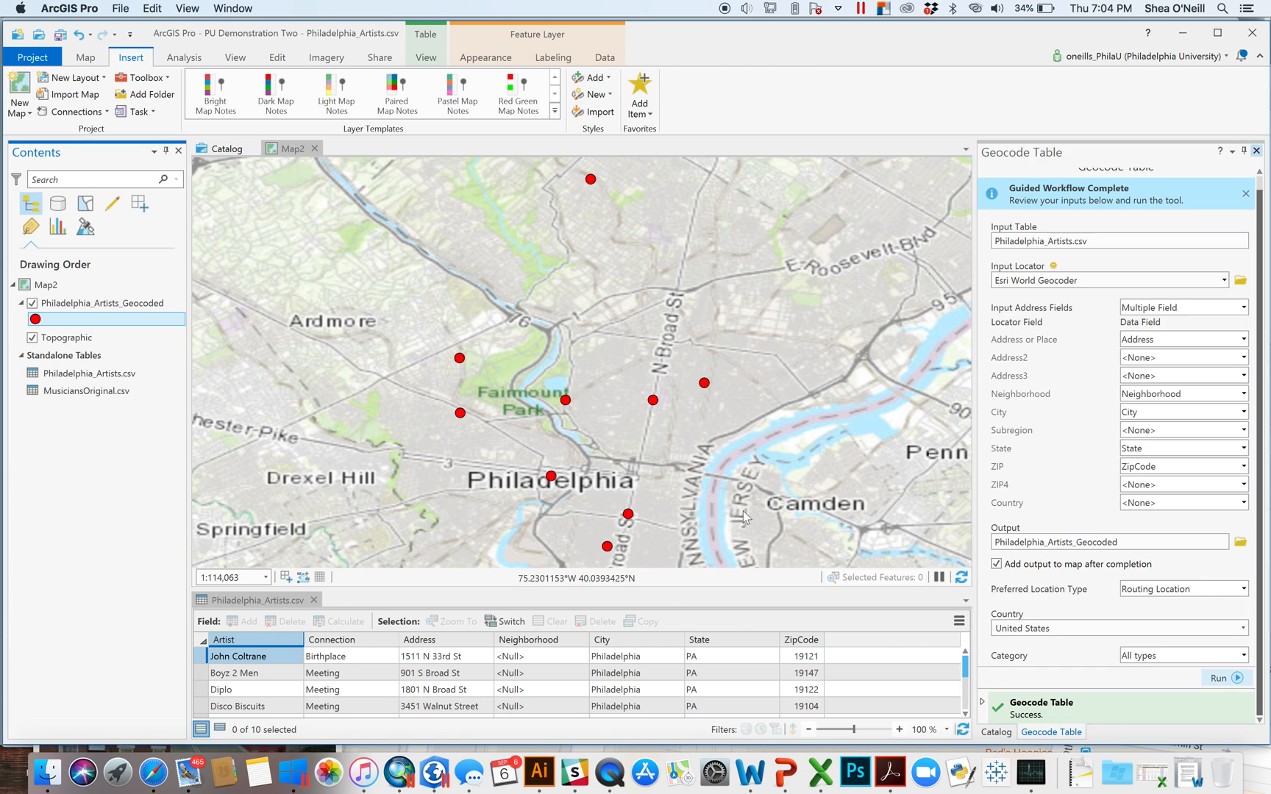
right_click(76, 309)
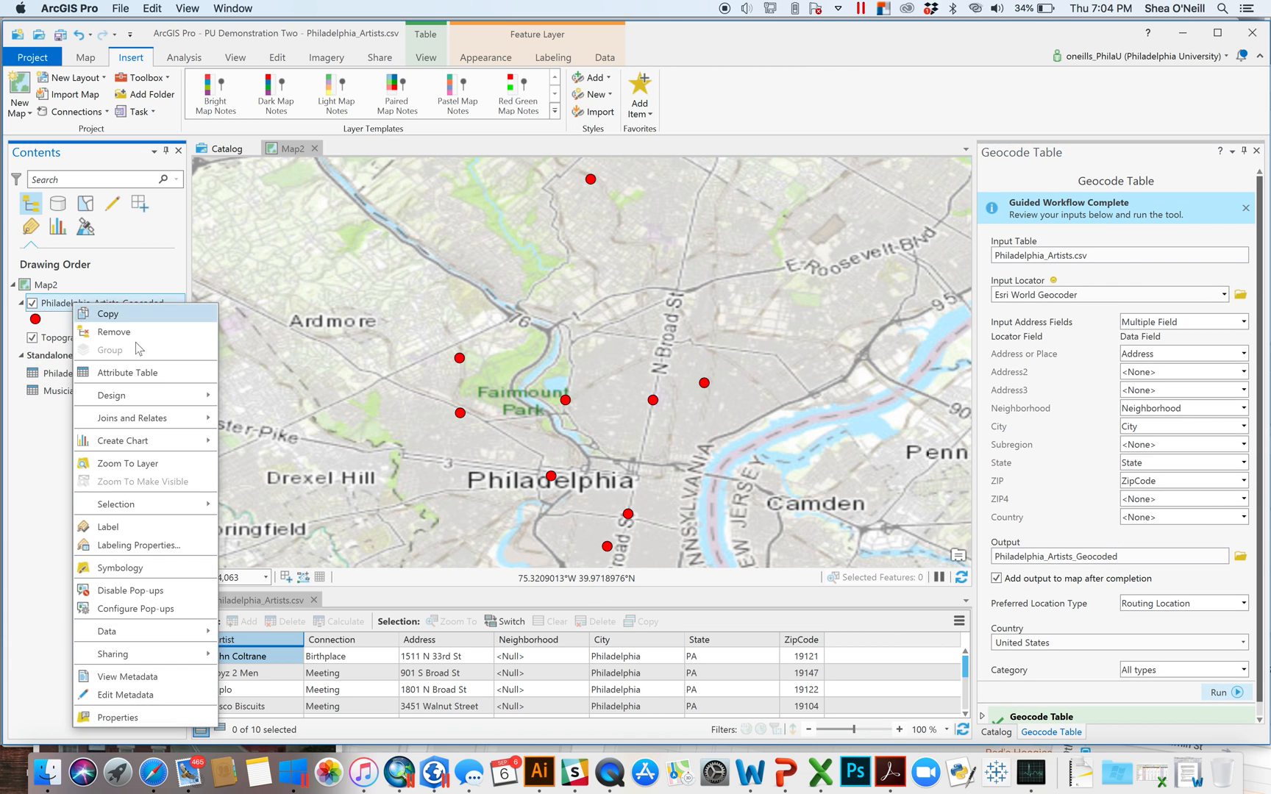
click(156, 377)
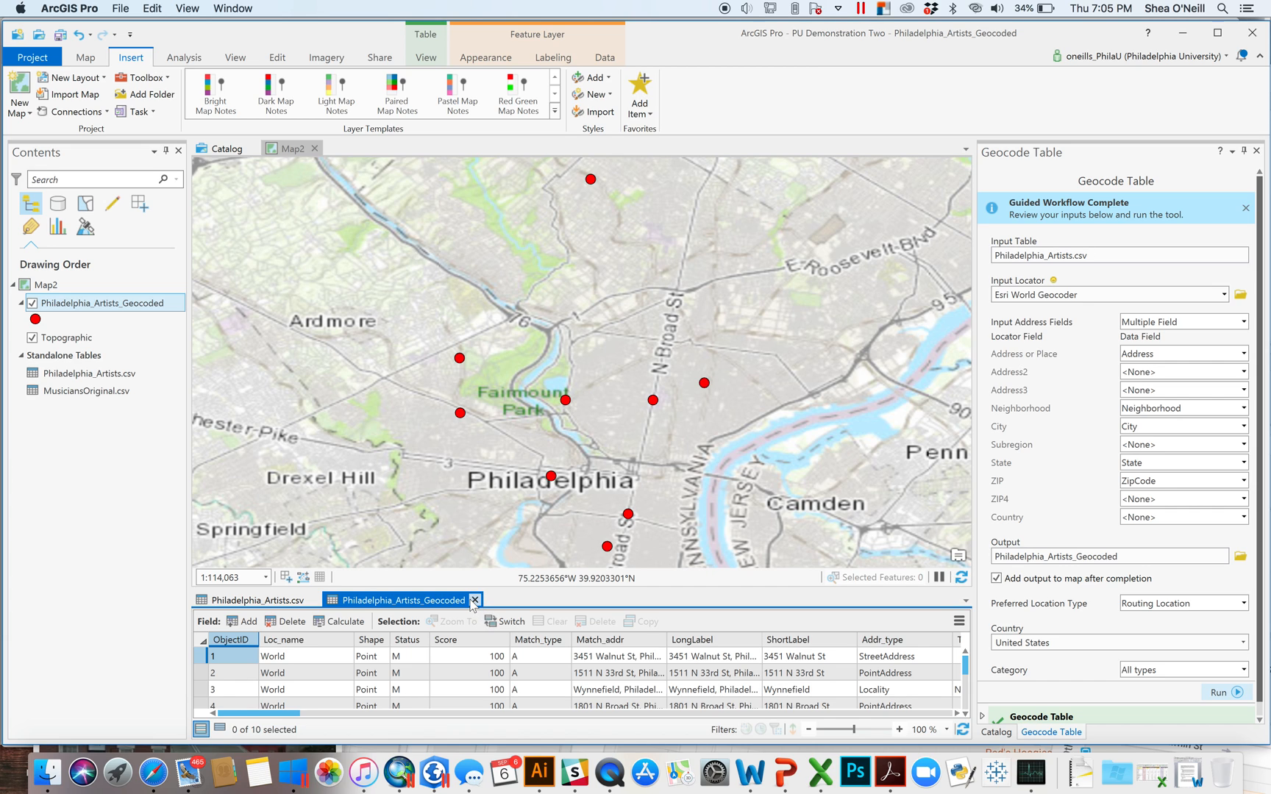
click(474, 600)
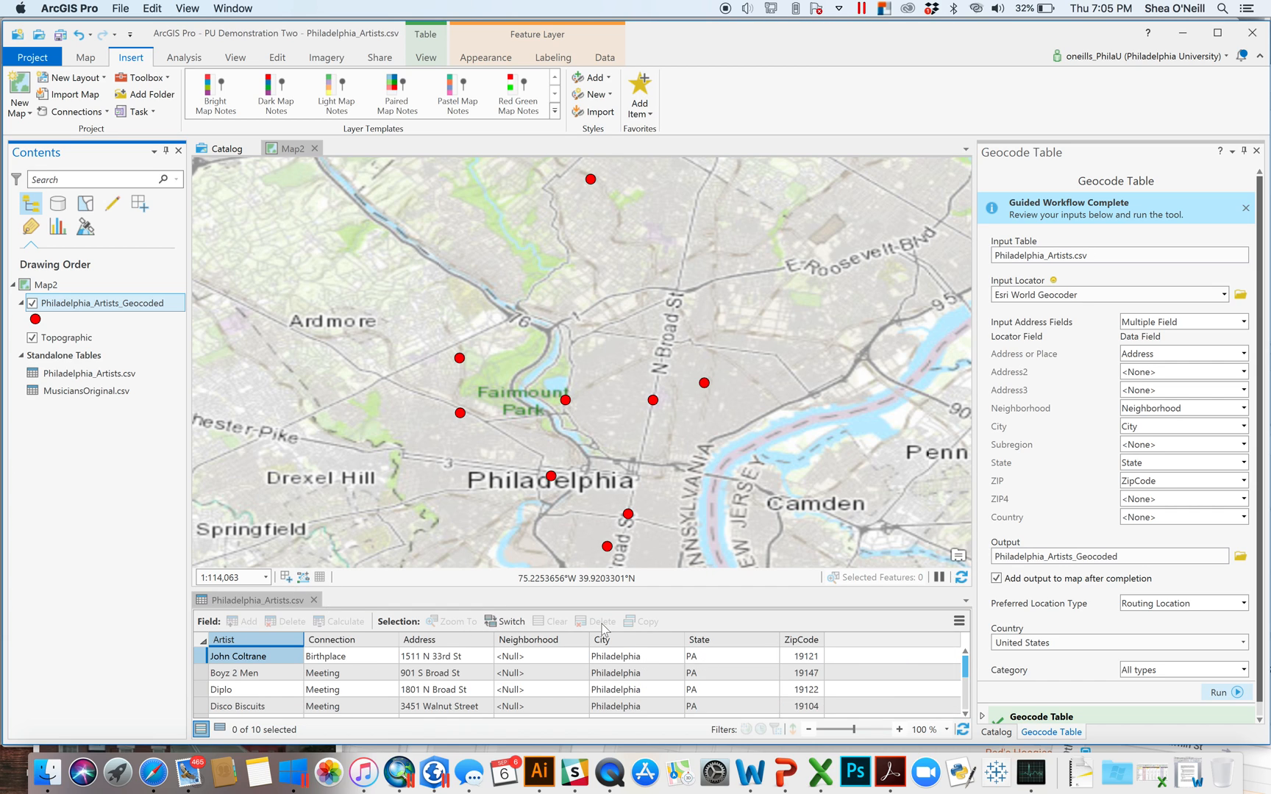
click(1256, 151)
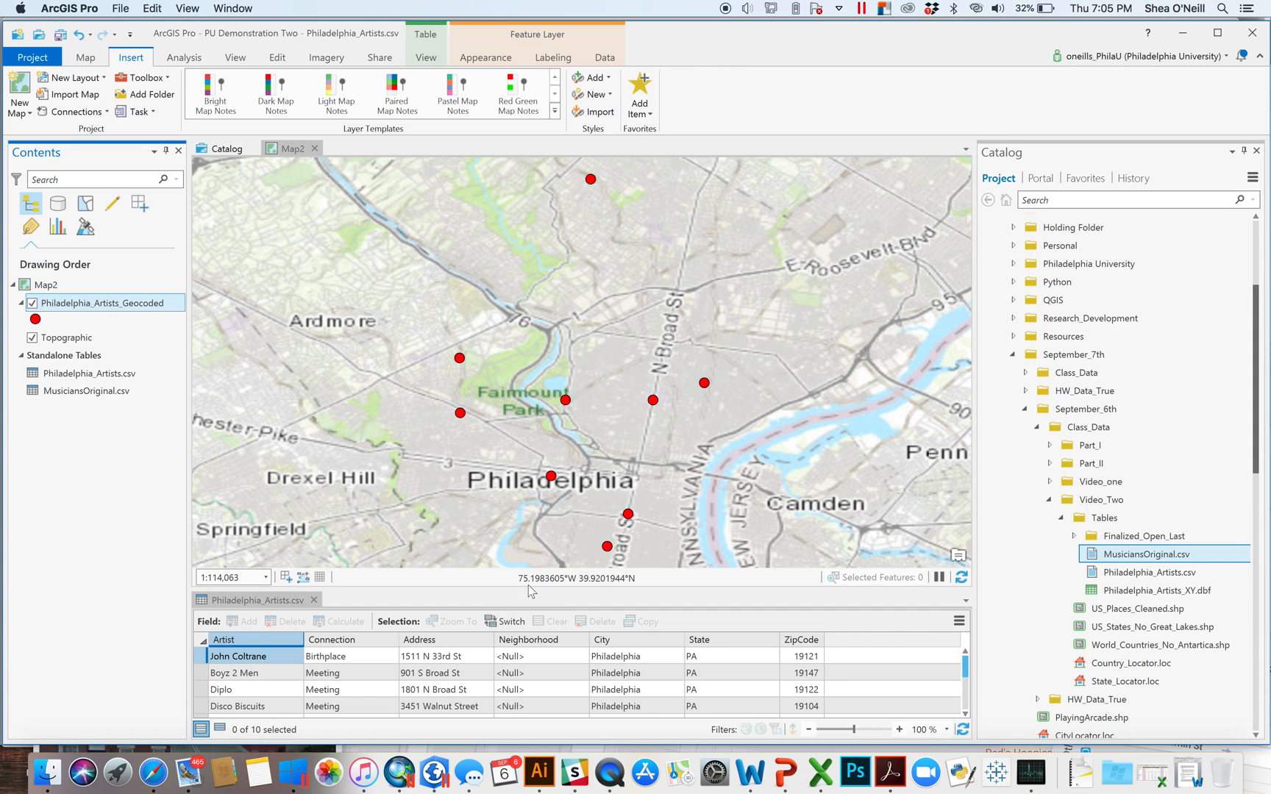
- Create a new map, Map3, and dock it as the main map view
drag(528, 589, 528, 664)
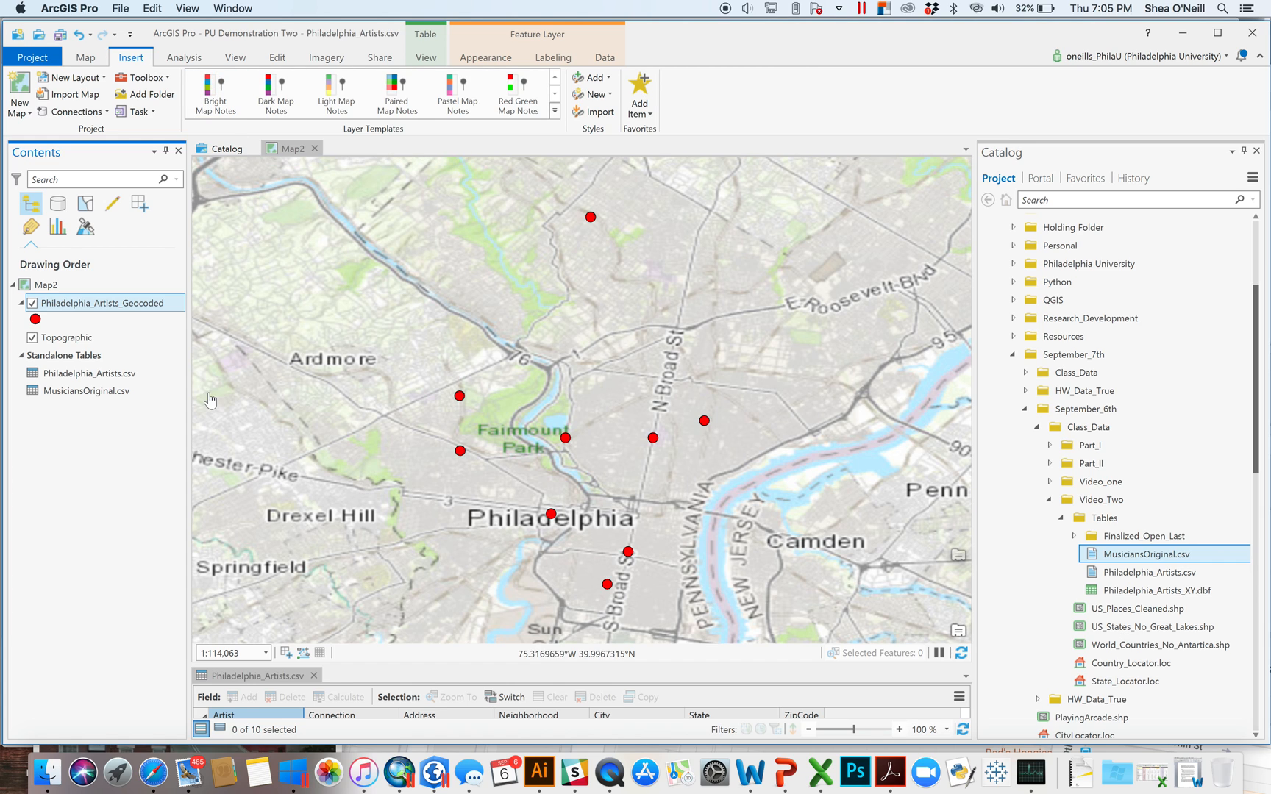
click(15, 98)
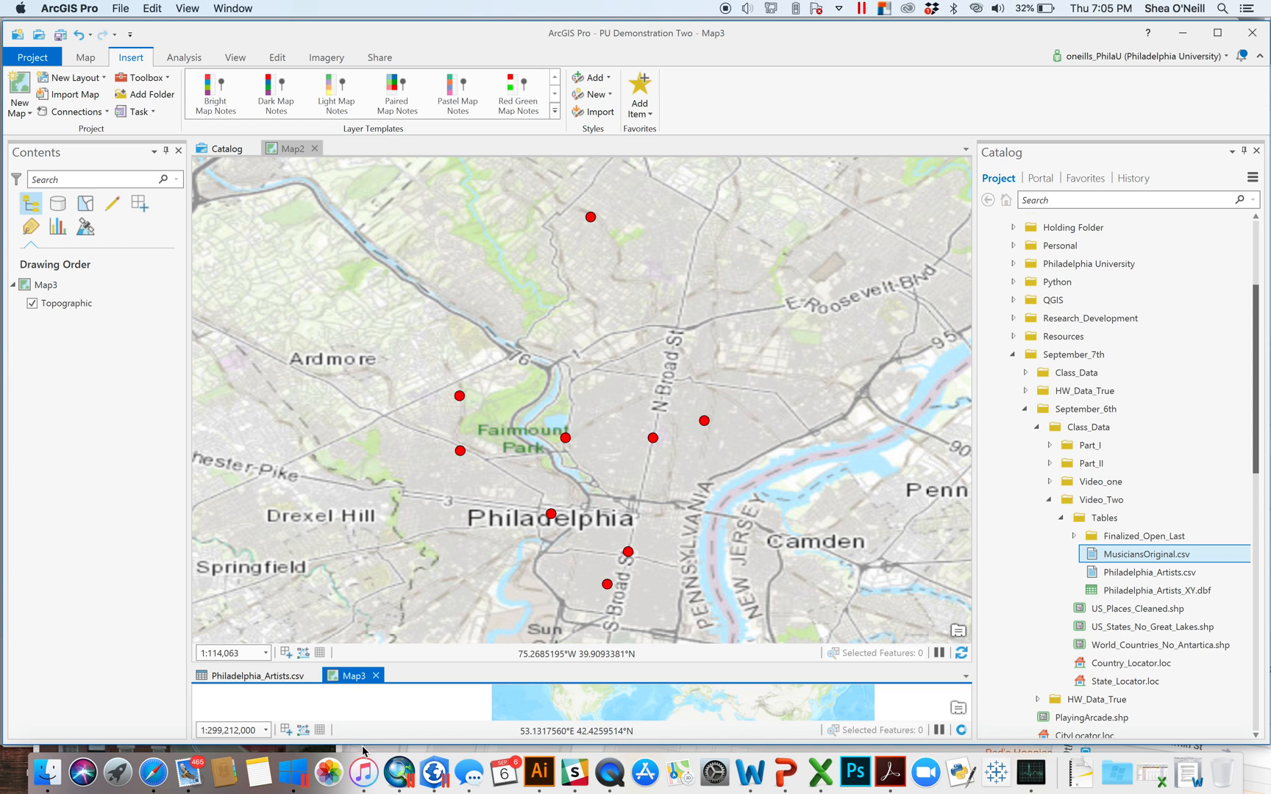
drag(357, 678, 273, 149)
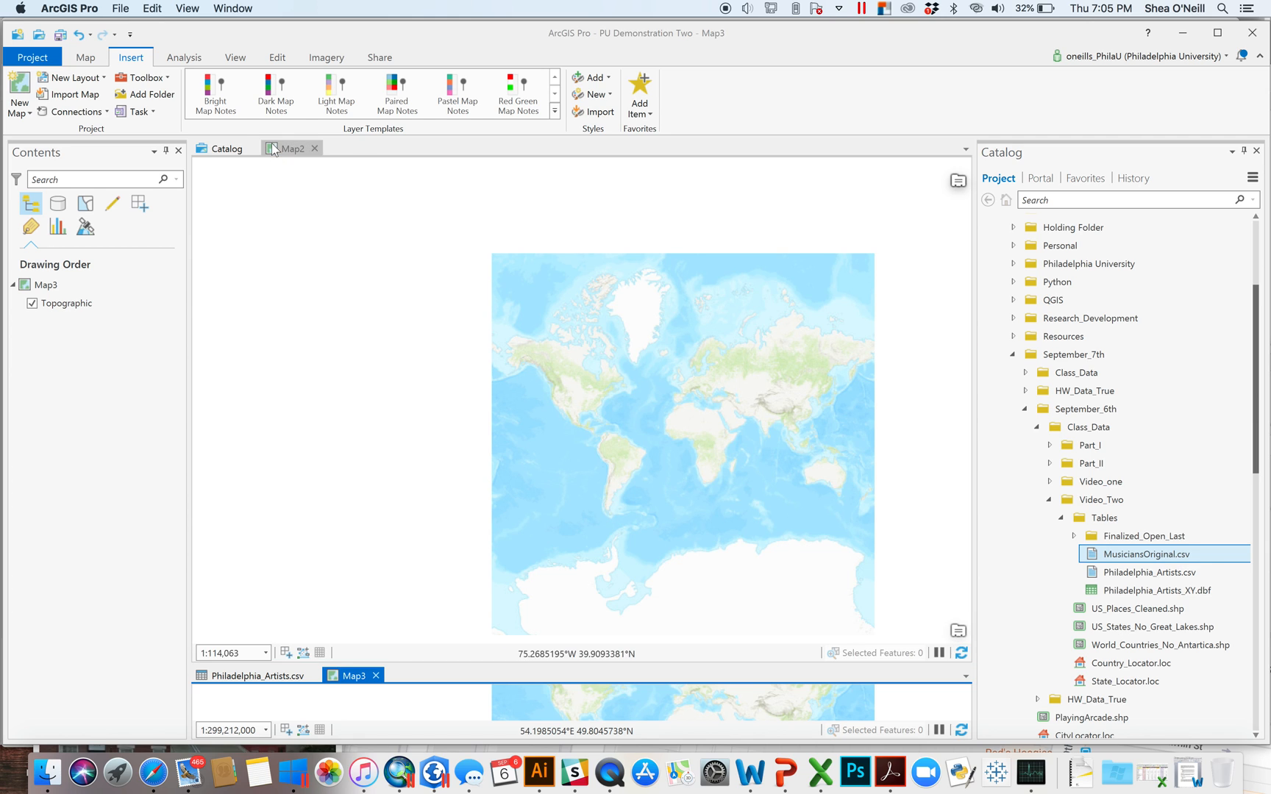
drag(519, 316, 403, 309)
- Zoom Map3 to North America and close the Philadelphia_Artists.csv table
scroll(477, 387, down, 1)
scroll(476, 387, up, 5)
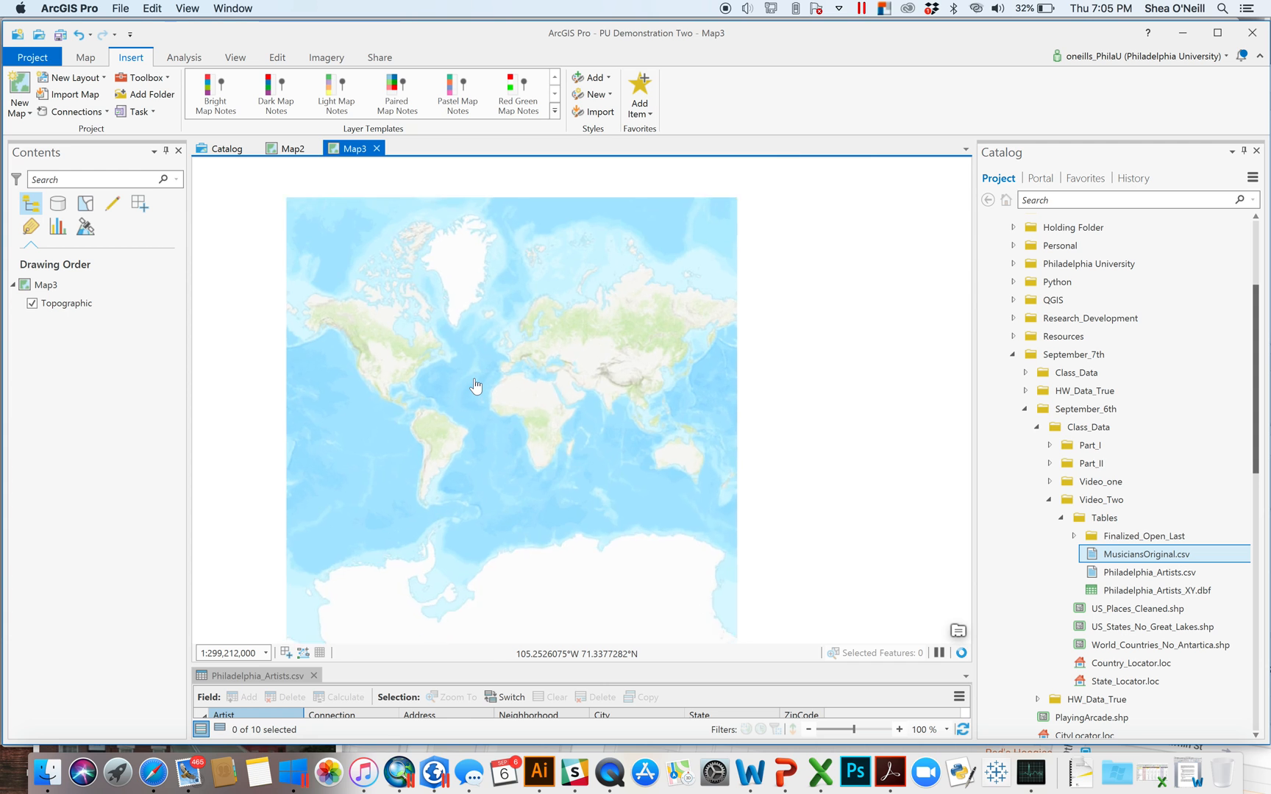
drag(355, 372, 576, 414)
scroll(576, 414, up, 6)
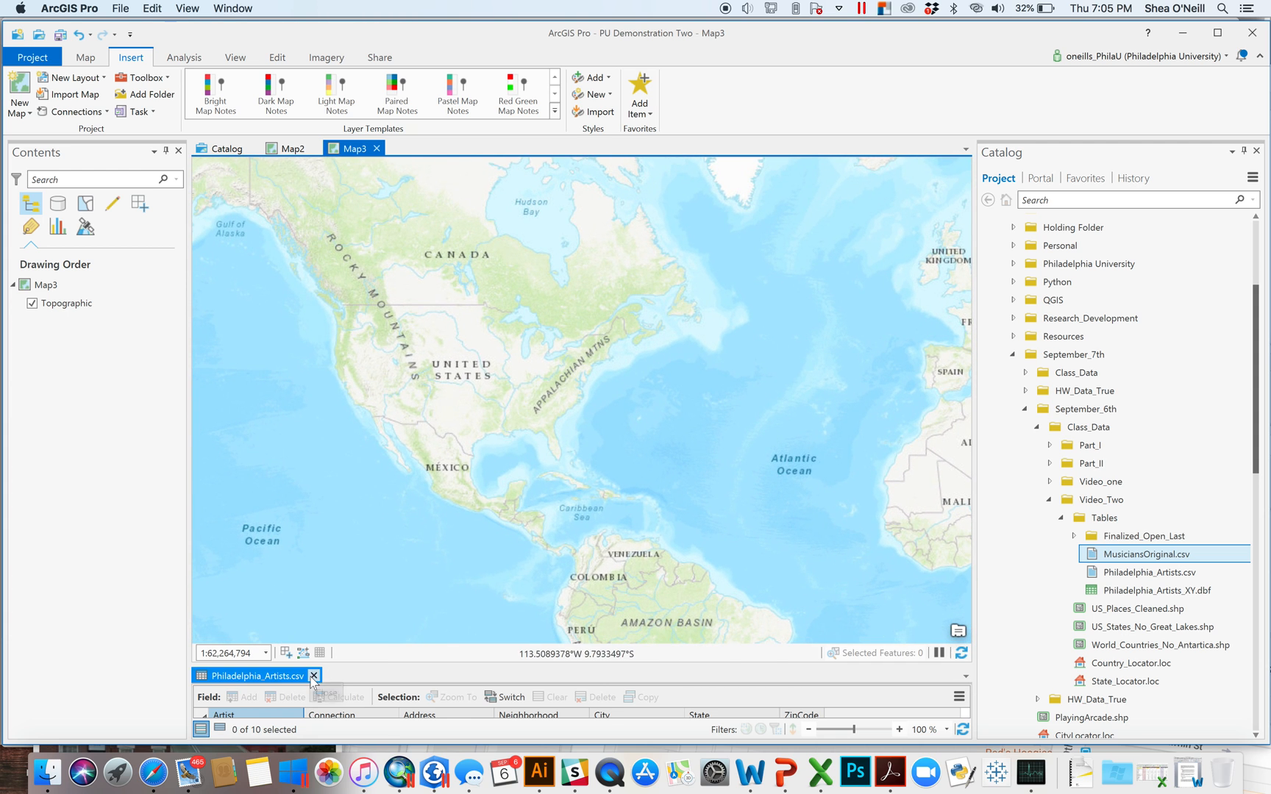
click(312, 676)
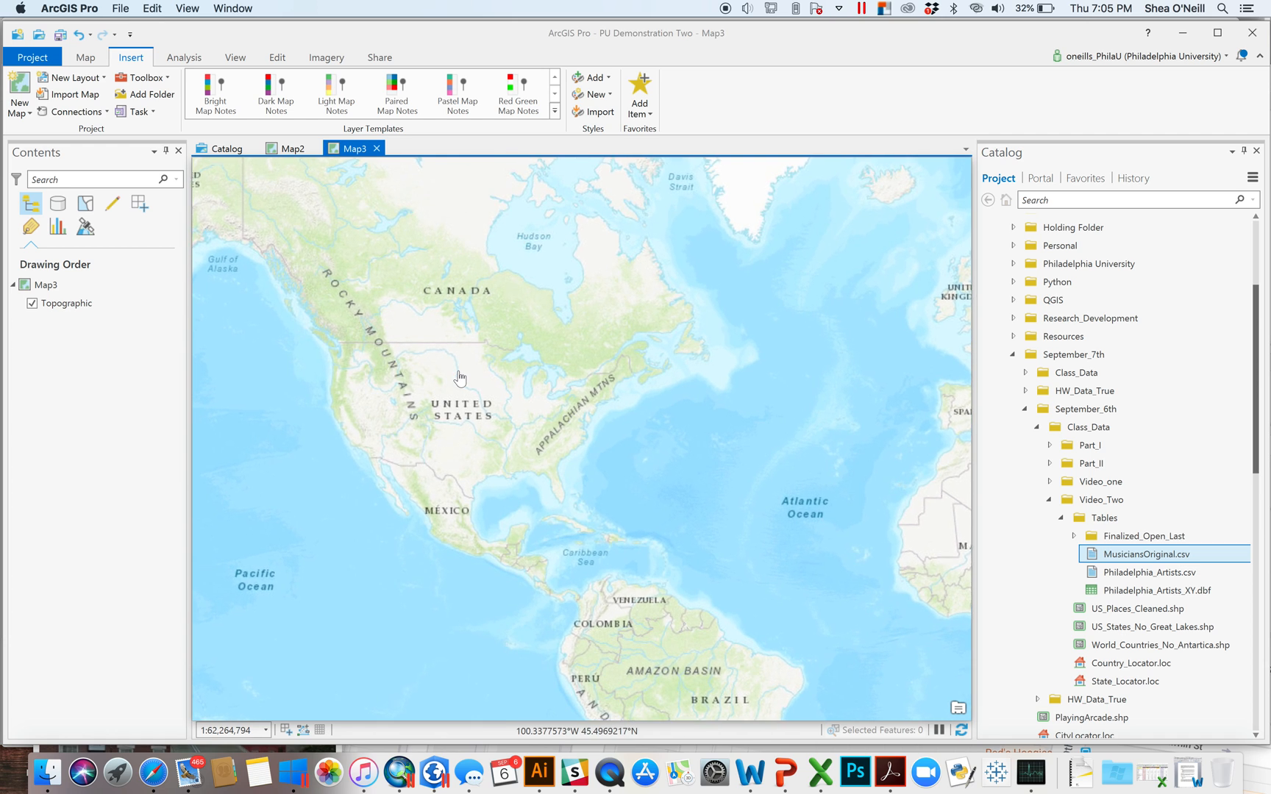
click(1061, 518)
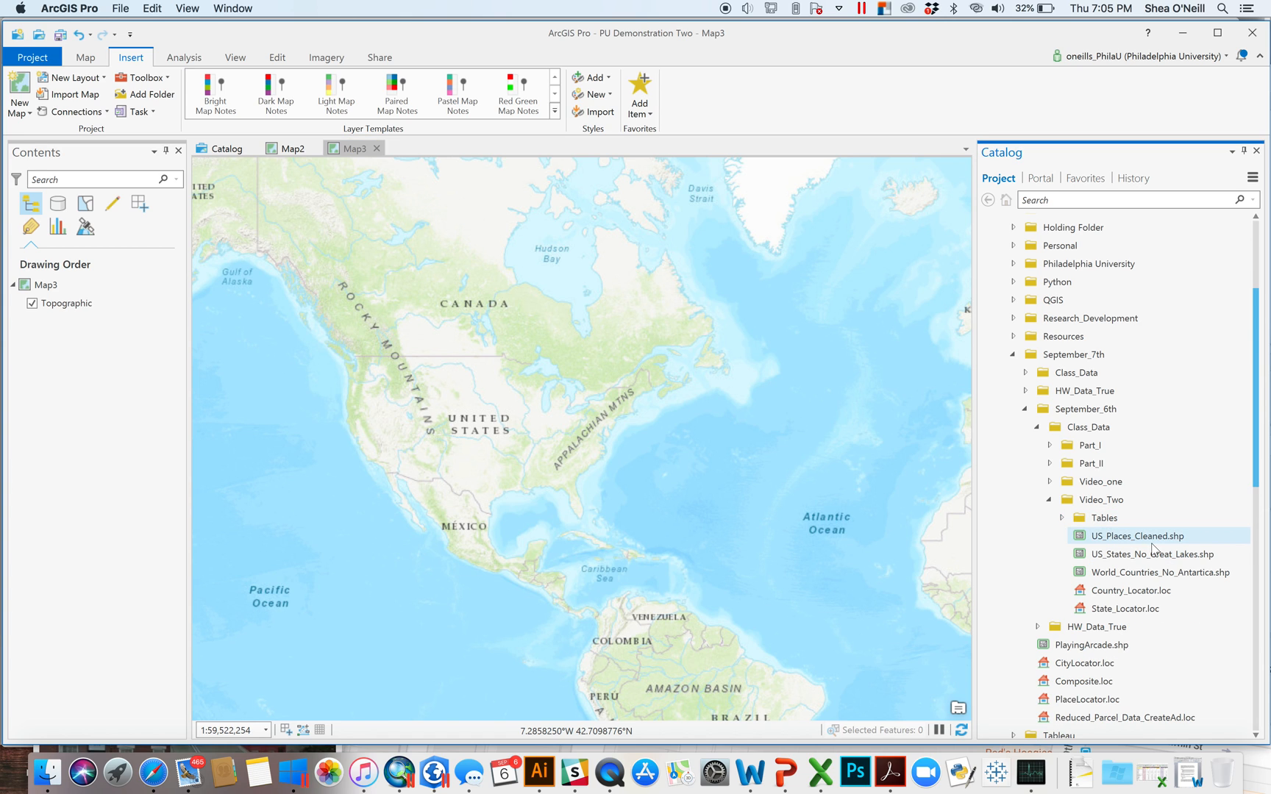
- Add US_Places_Cleaned, US_States_No_Great_Lakes and World_Countries_No_Antartica to Map3, hiding all three layers
drag(1125, 542, 706, 443)
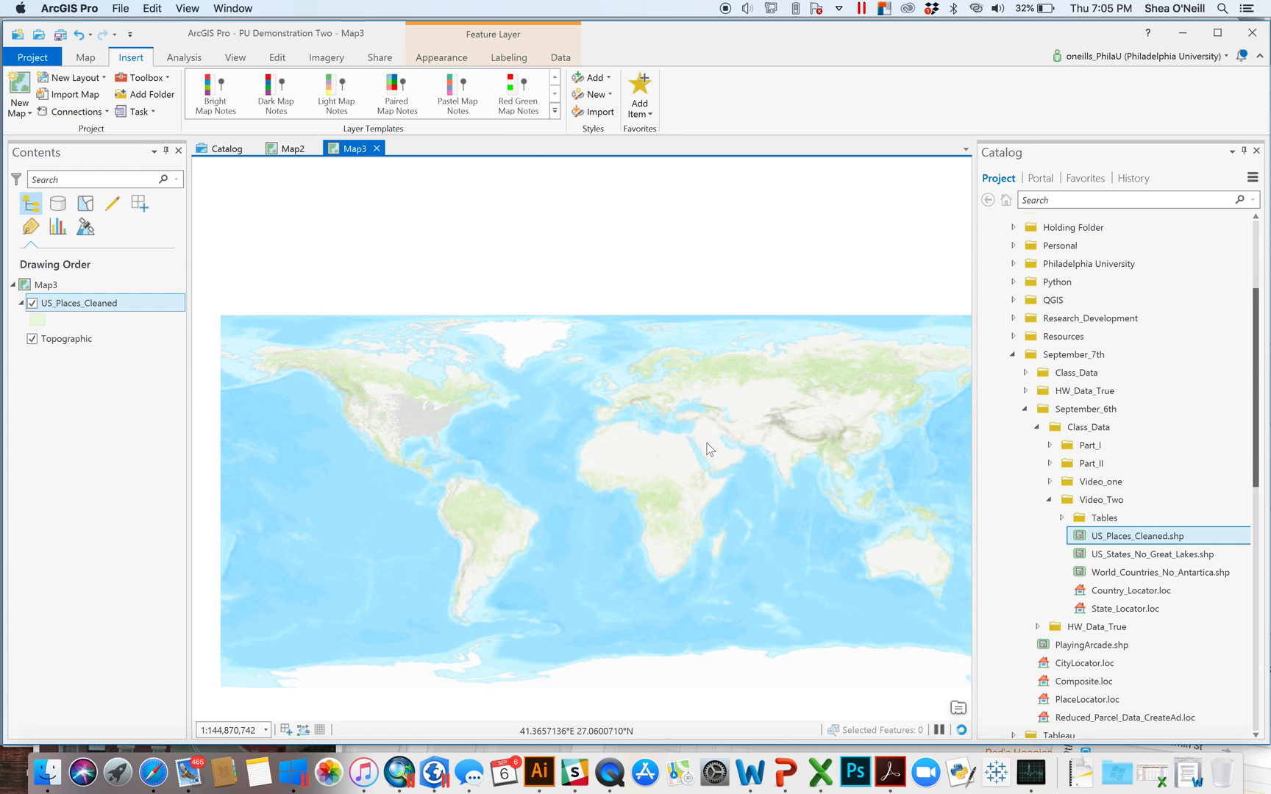
scroll(404, 429, up, 5)
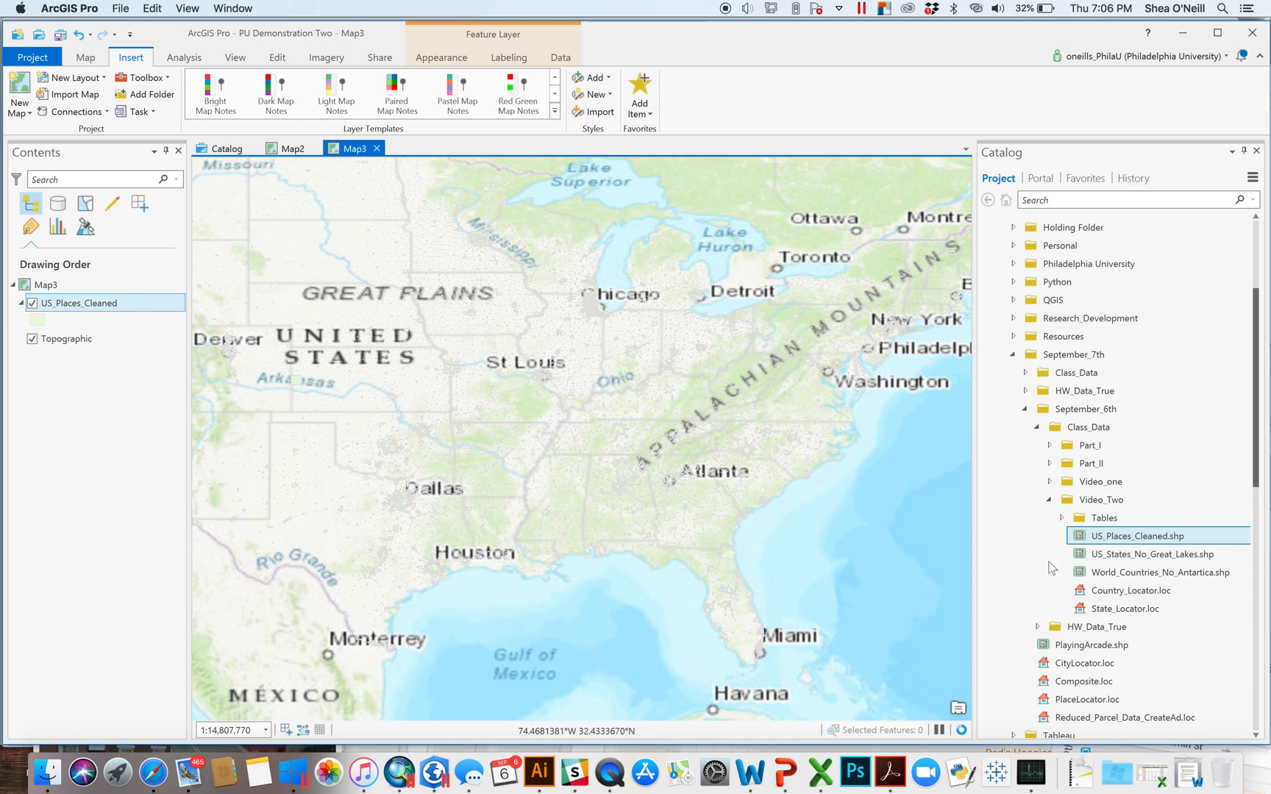
click(1114, 555)
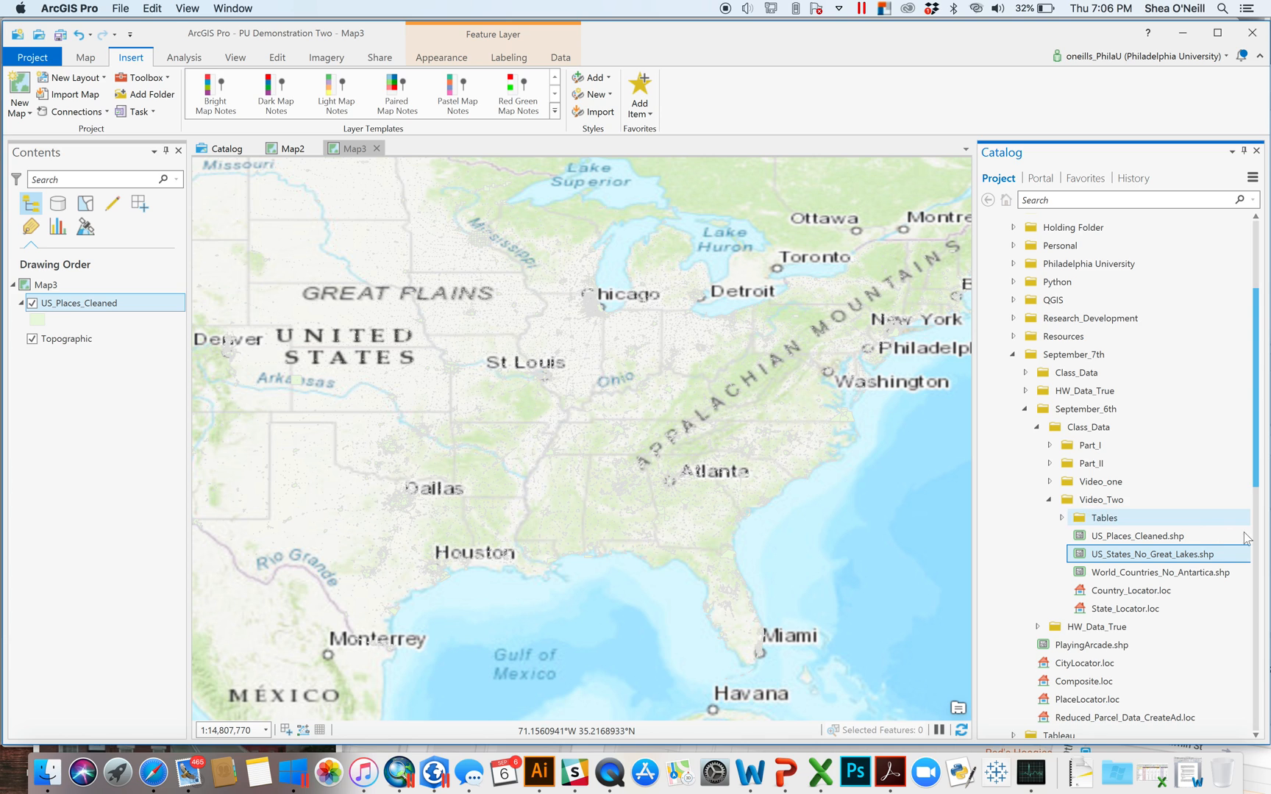
click(1107, 571)
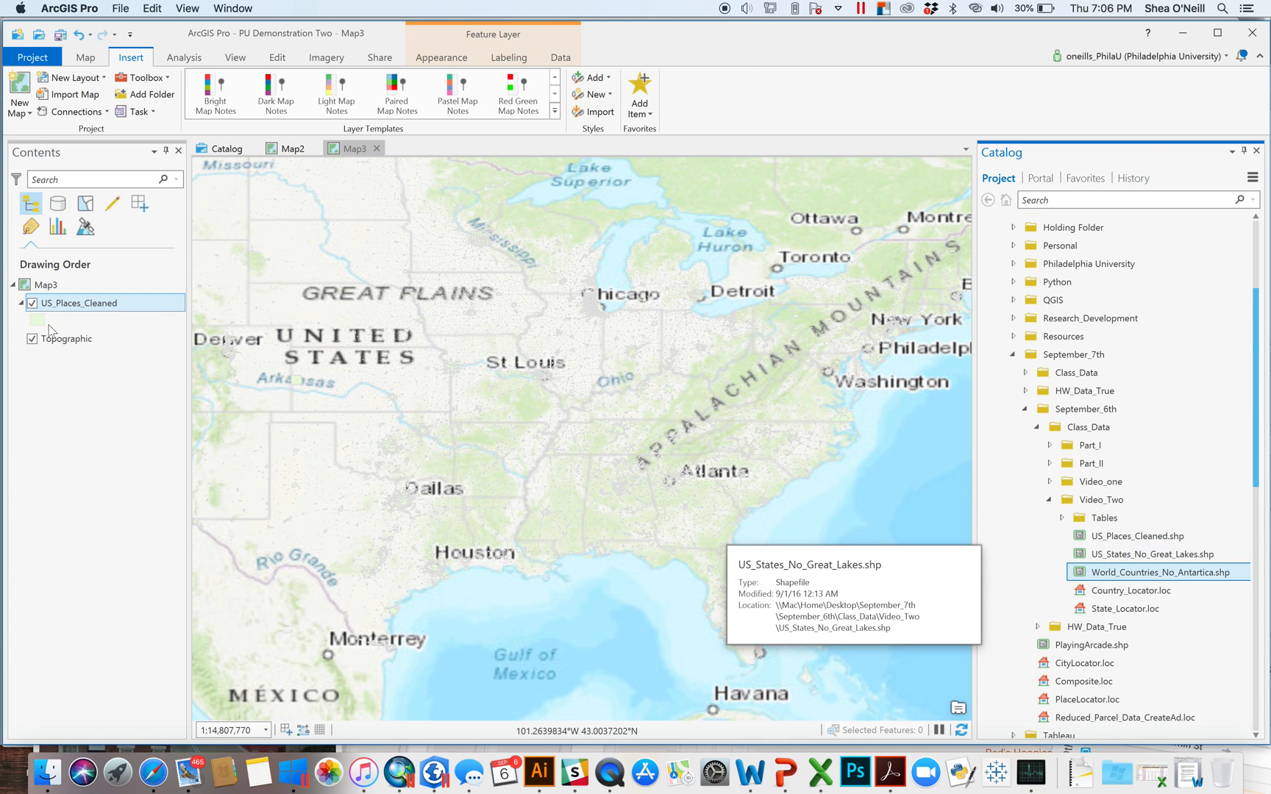
click(33, 303)
drag(1133, 554, 831, 483)
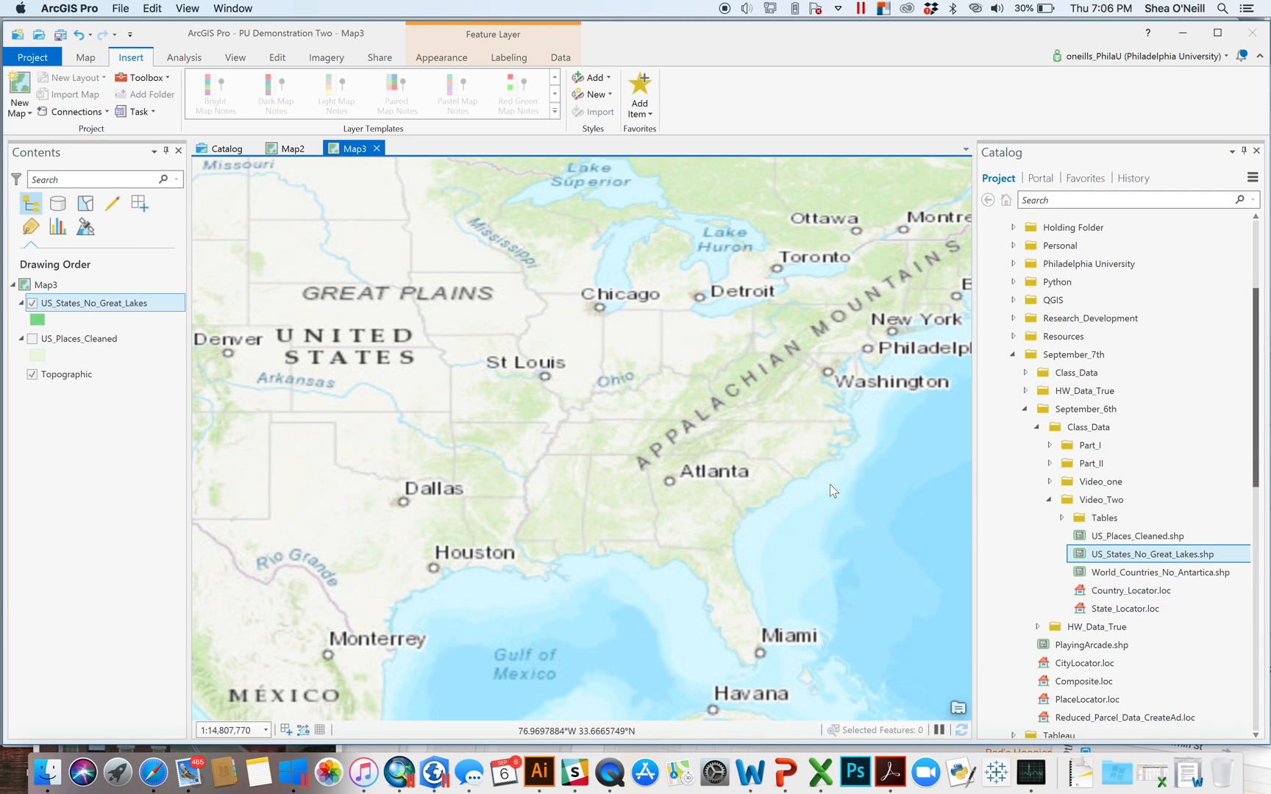
drag(1116, 576, 639, 394)
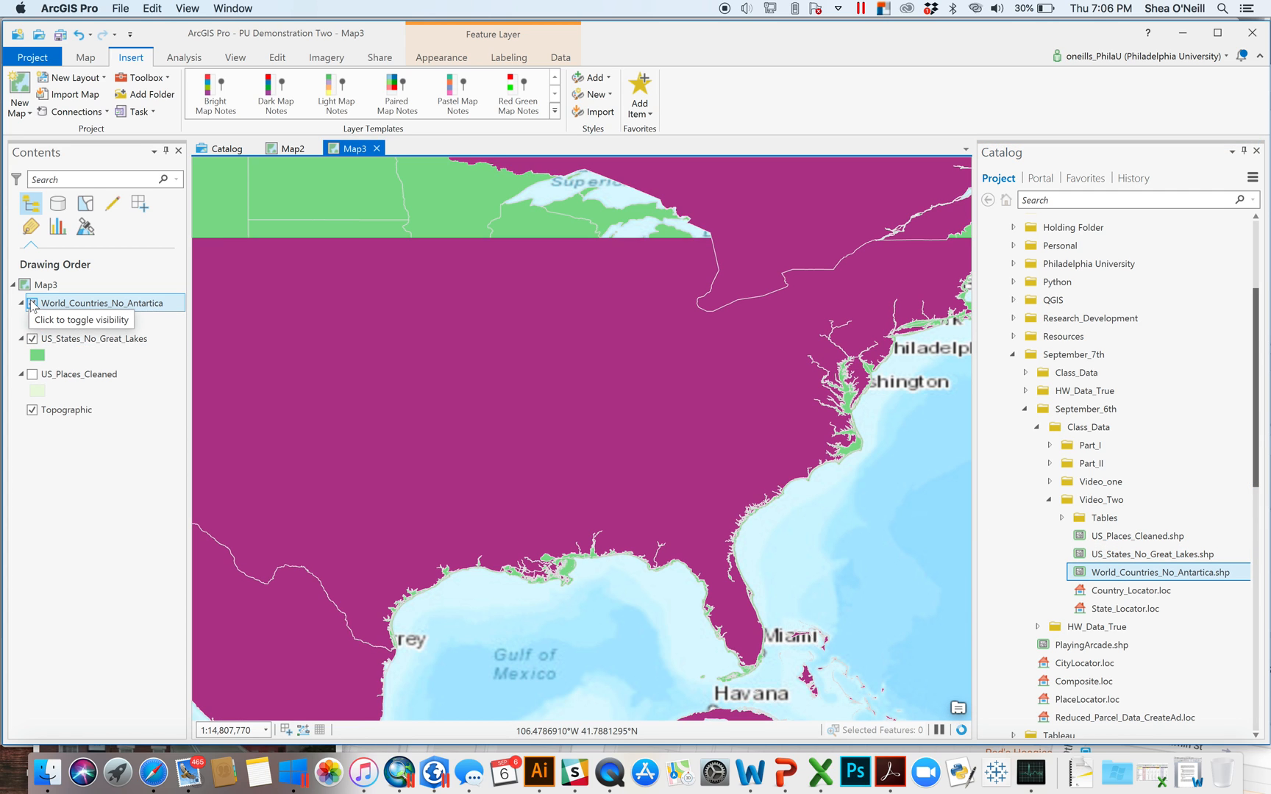
click(32, 303)
click(32, 338)
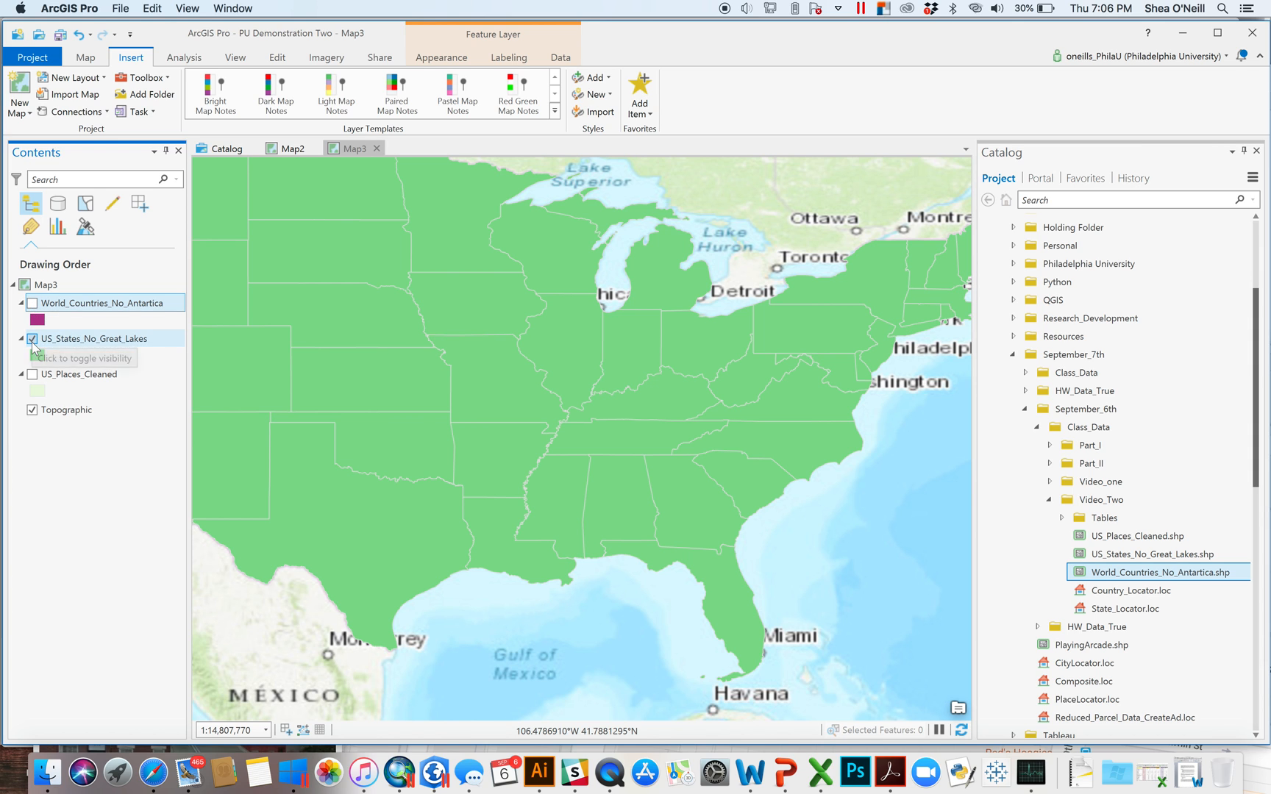
- Check the US_Places_Cleaned attribute table, then add MusiciansOriginal.csv as a standalone table
right_click(85, 373)
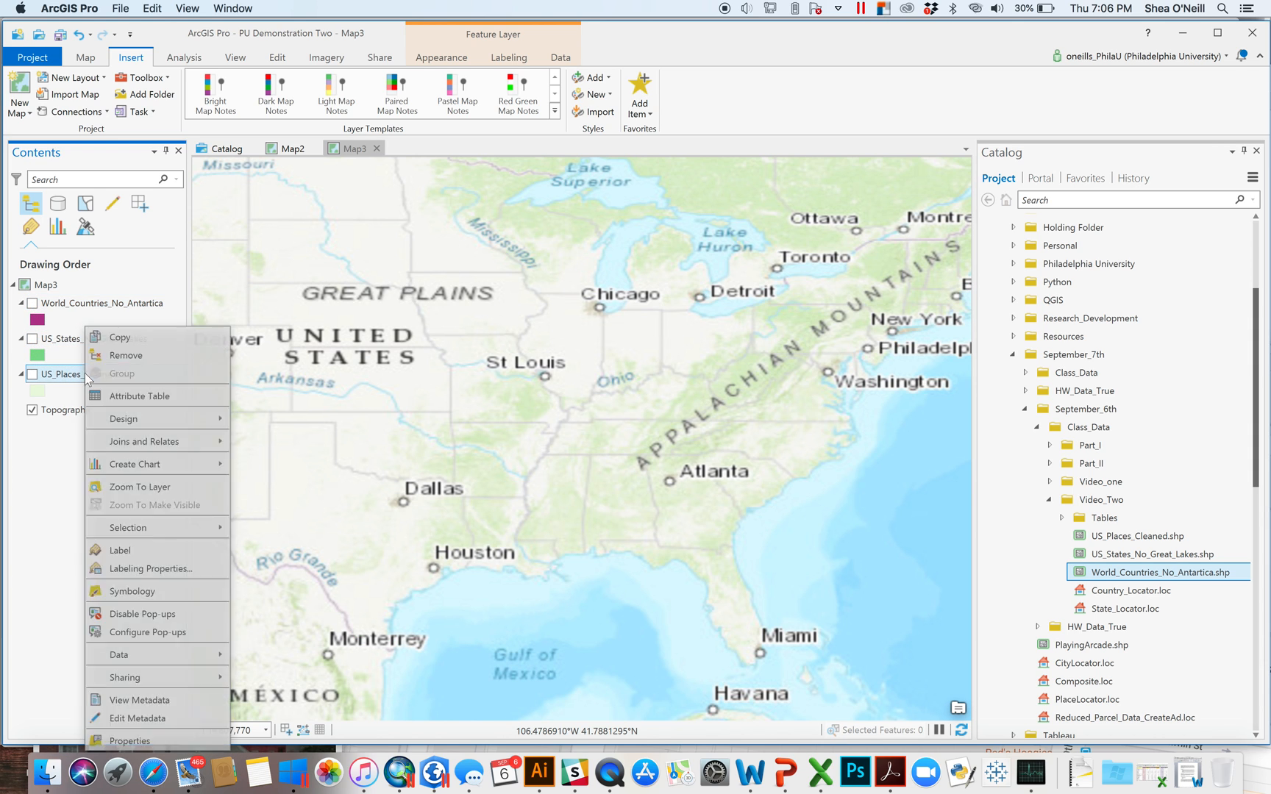
click(140, 395)
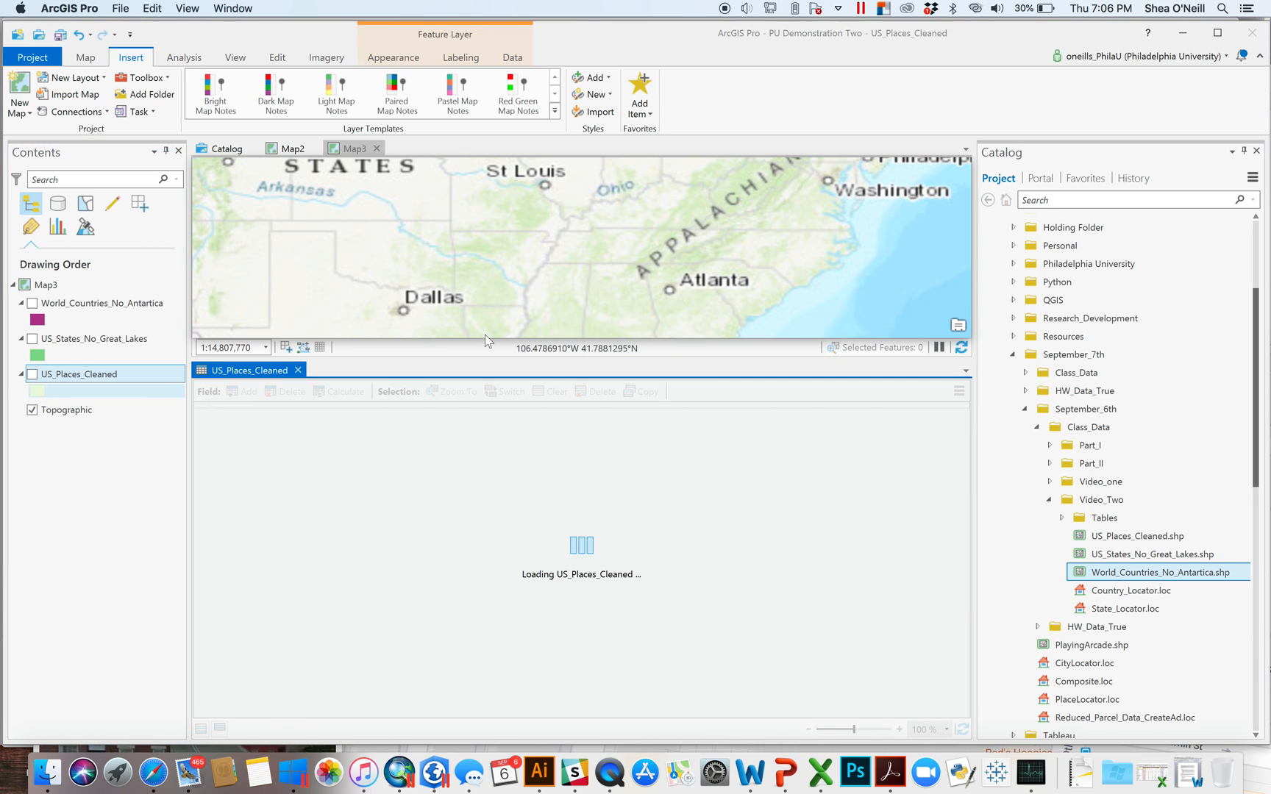
click(298, 370)
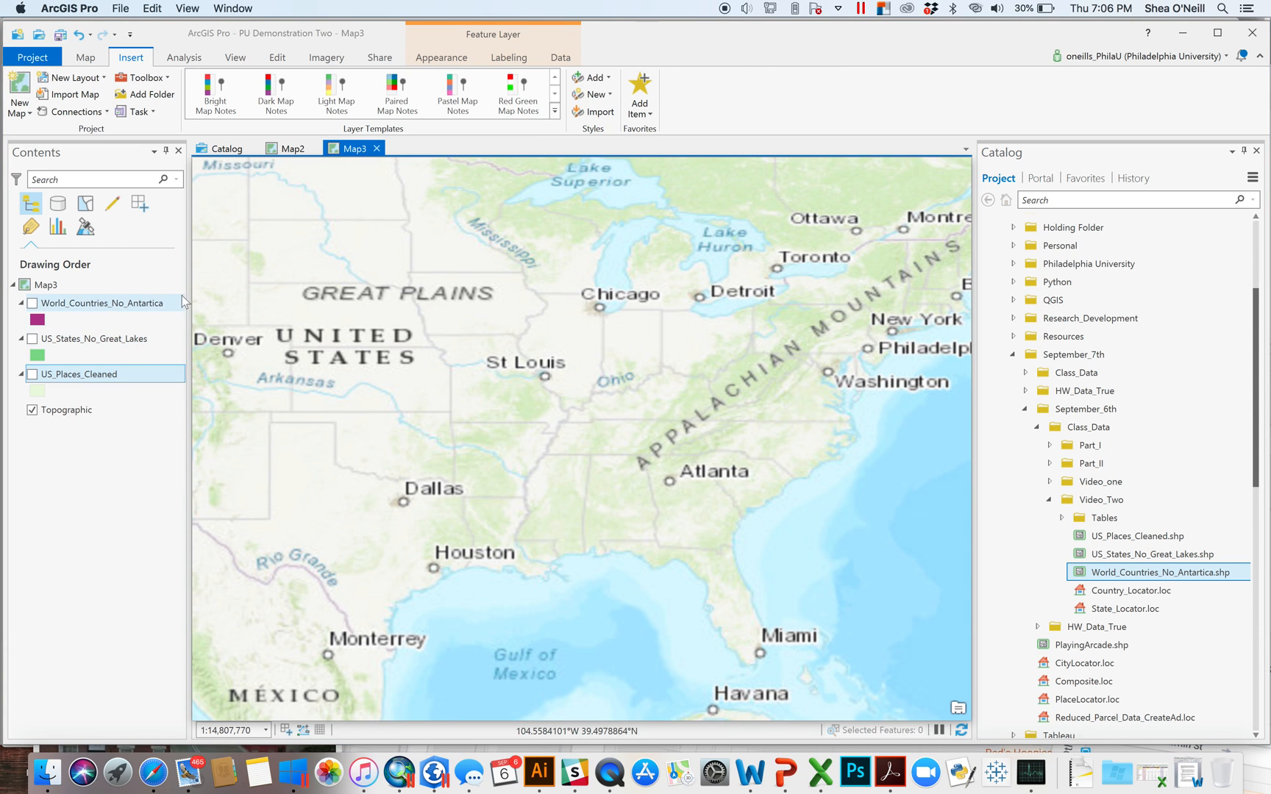
click(1060, 518)
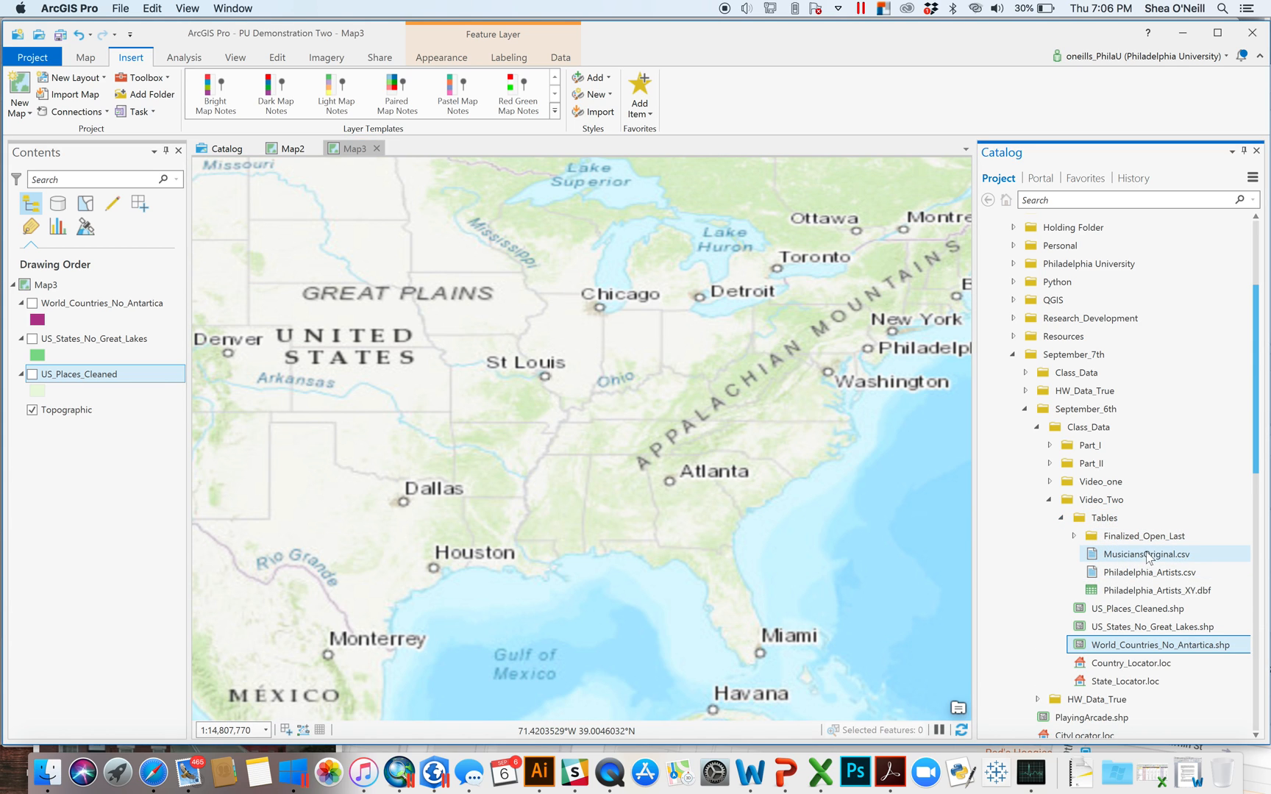
drag(1146, 556, 762, 461)
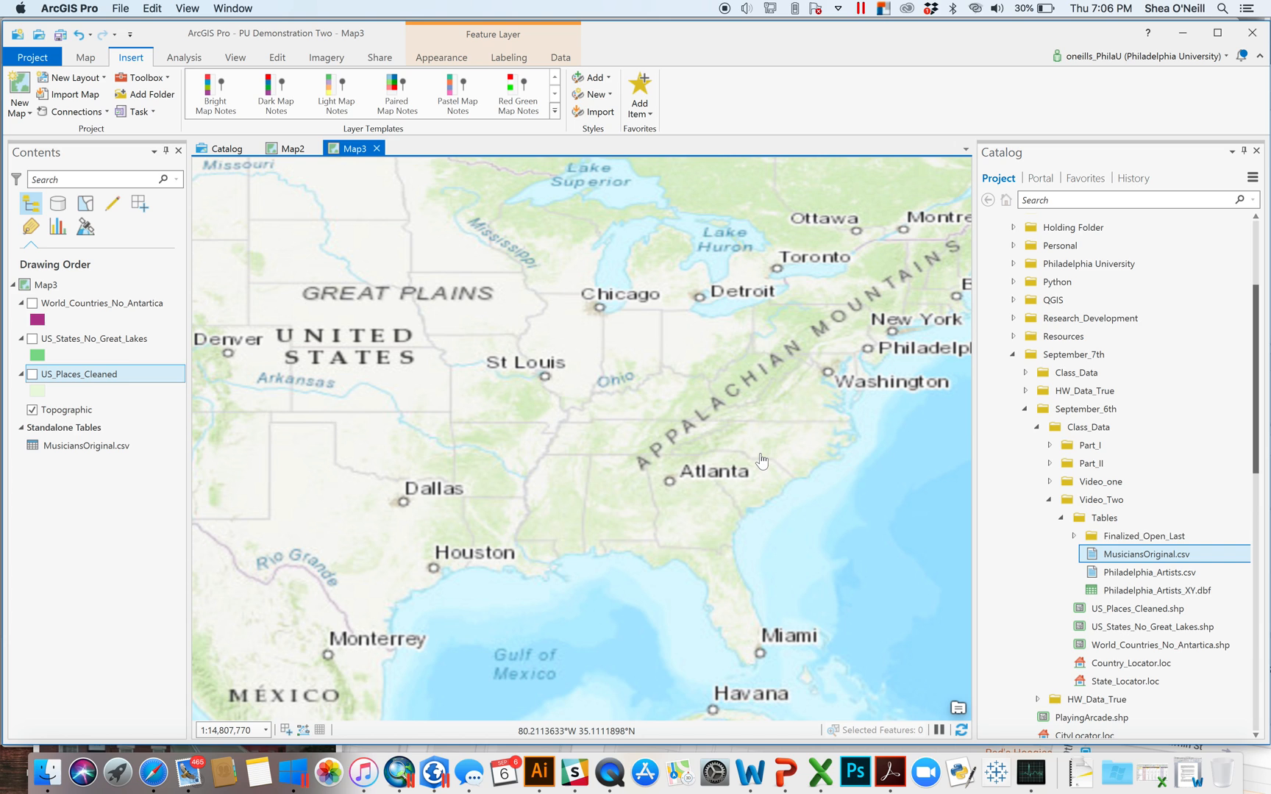
- Open MusiciansOriginal.csv and inspect its <Null> City_US and State values and Field9/Field10 columns
right_click(58, 449)
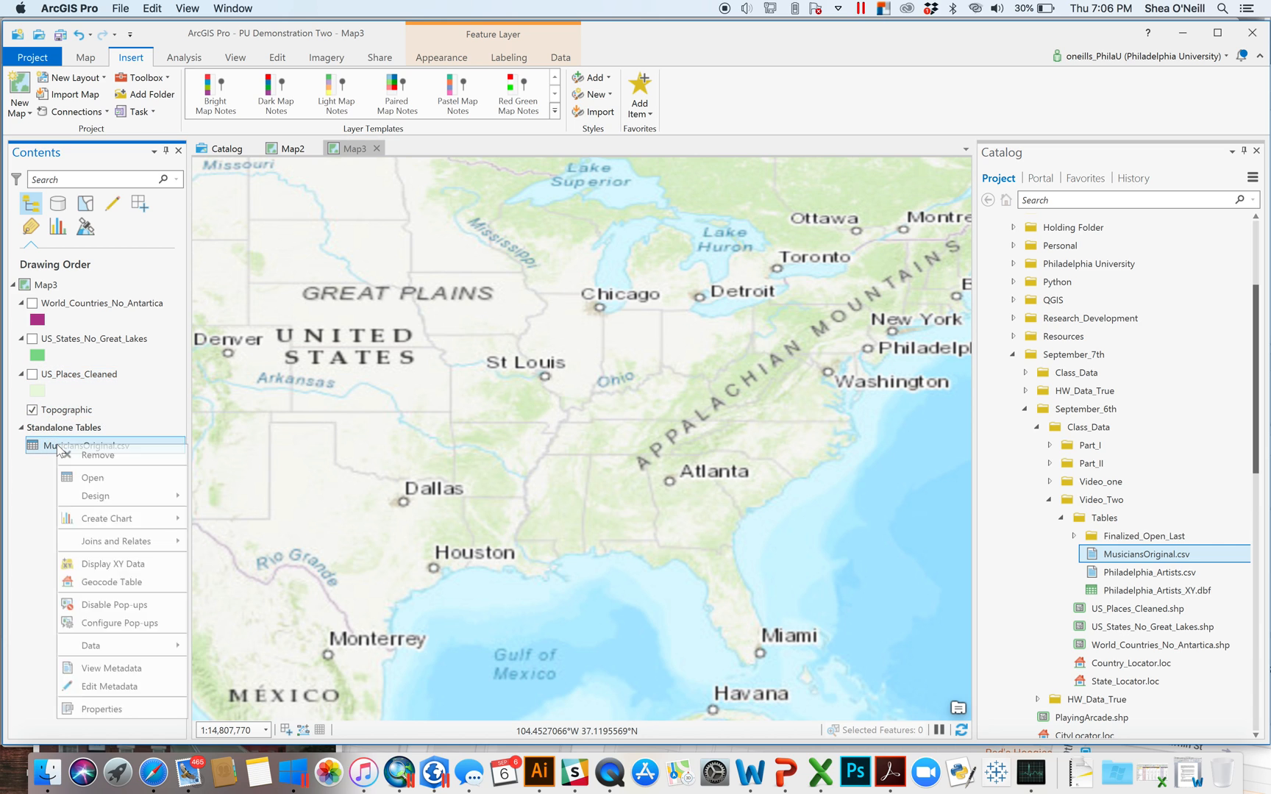
click(113, 478)
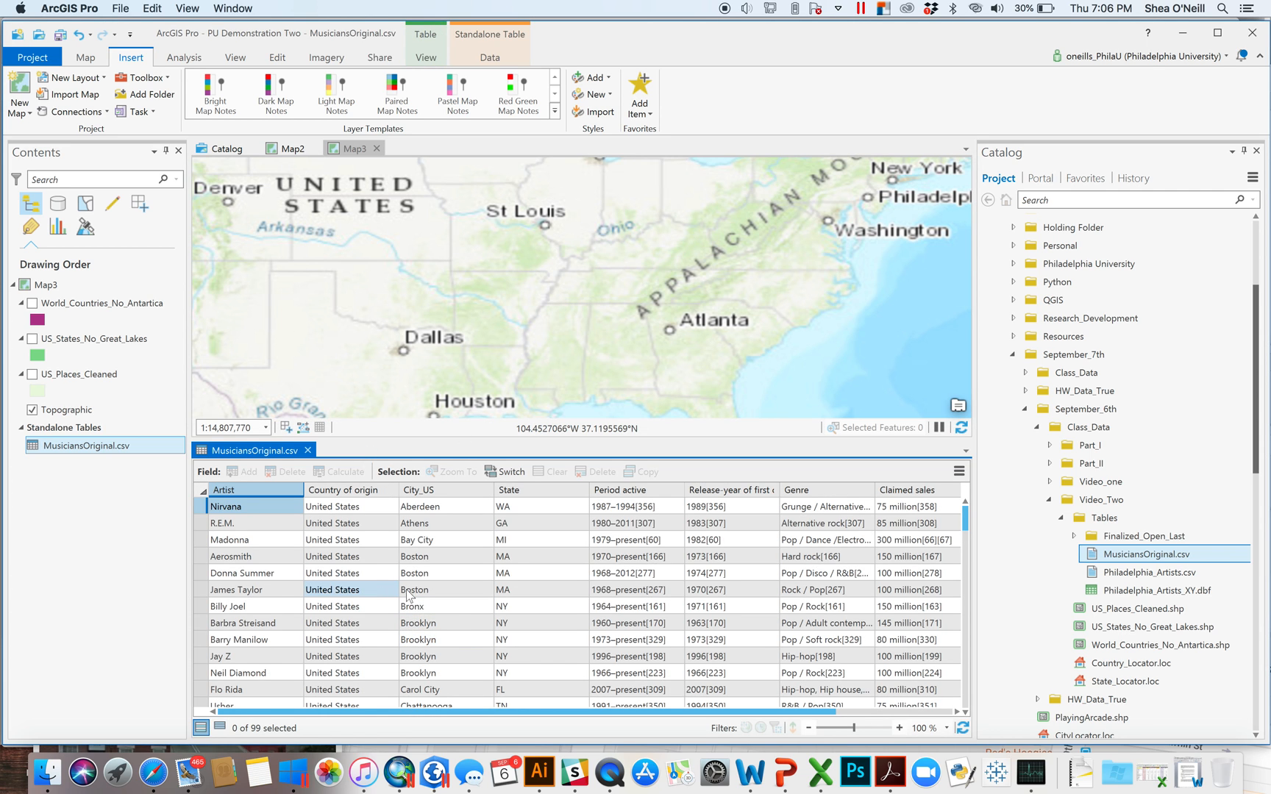
scroll(454, 605, down, 1)
scroll(454, 606, down, 20)
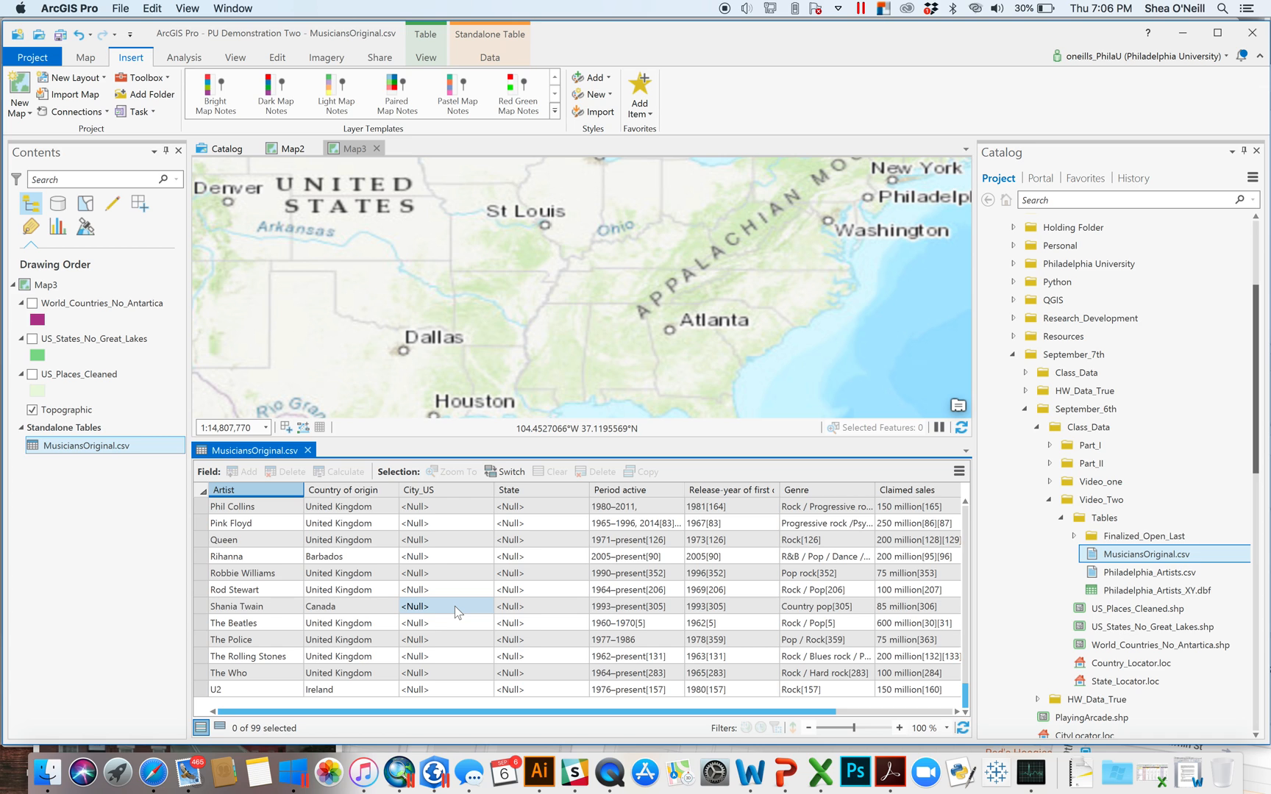
drag(817, 715, 973, 710)
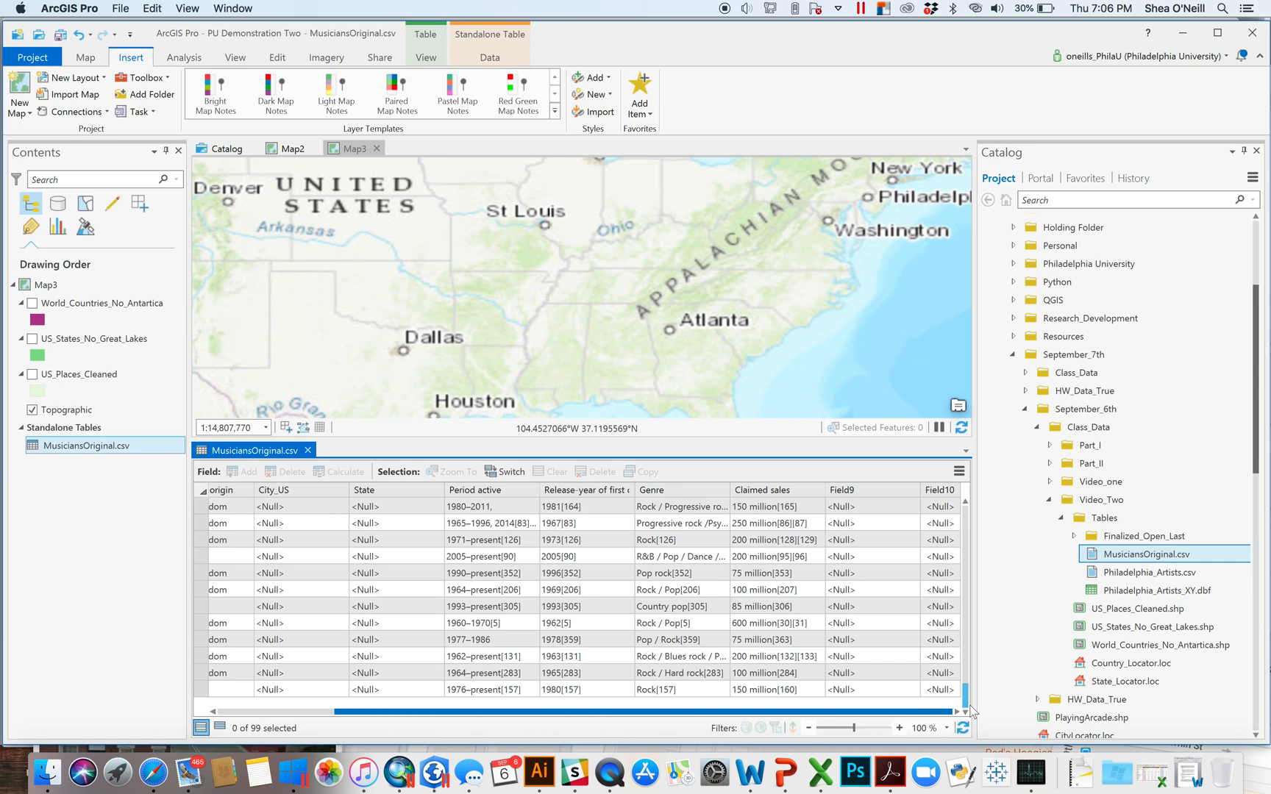
scroll(825, 678, left, 10)
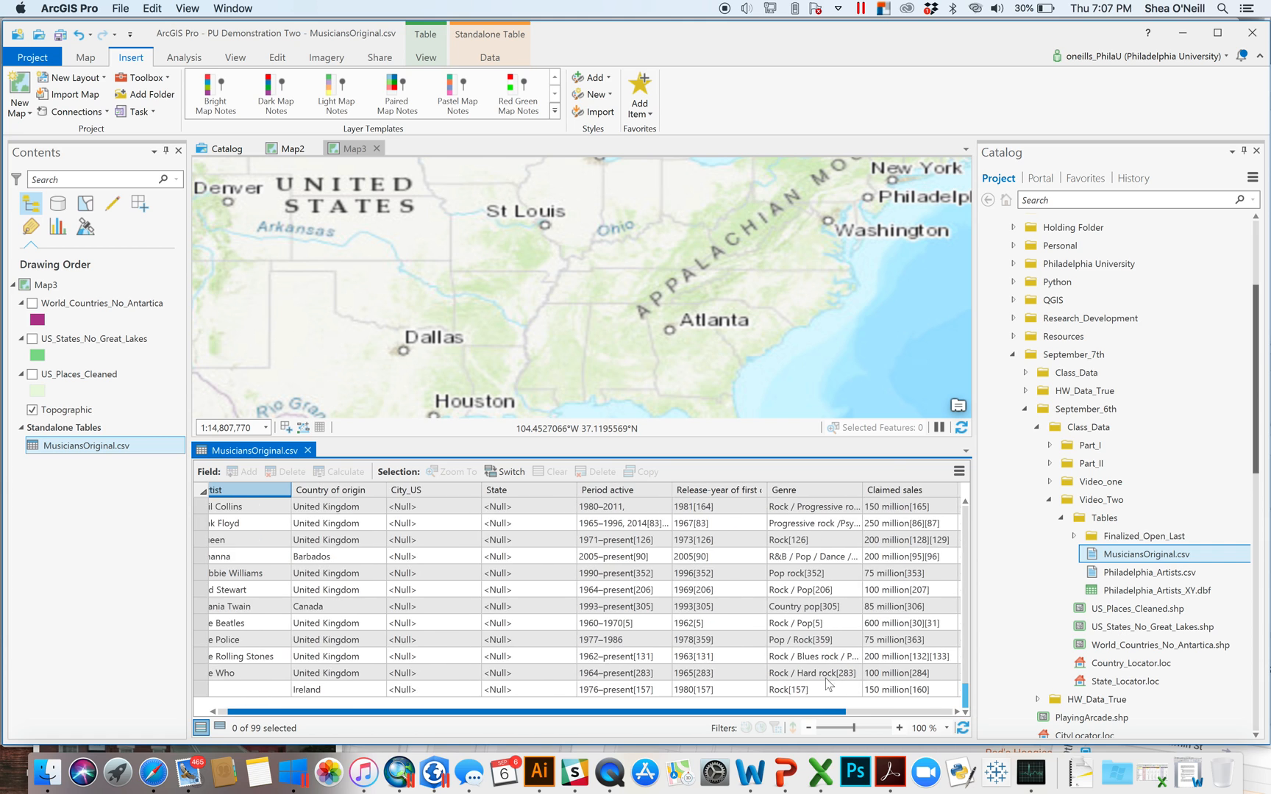
scroll(691, 661, right, 10)
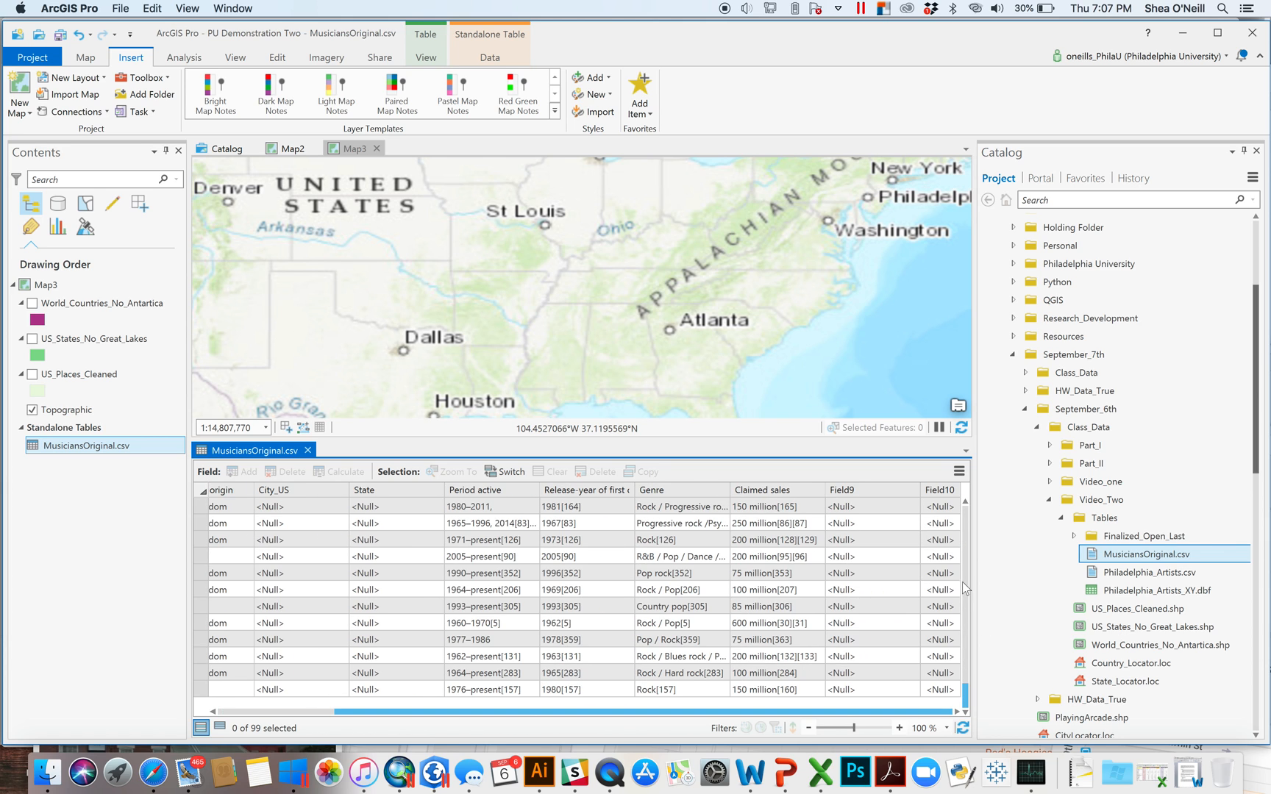
click(776, 509)
click(674, 521)
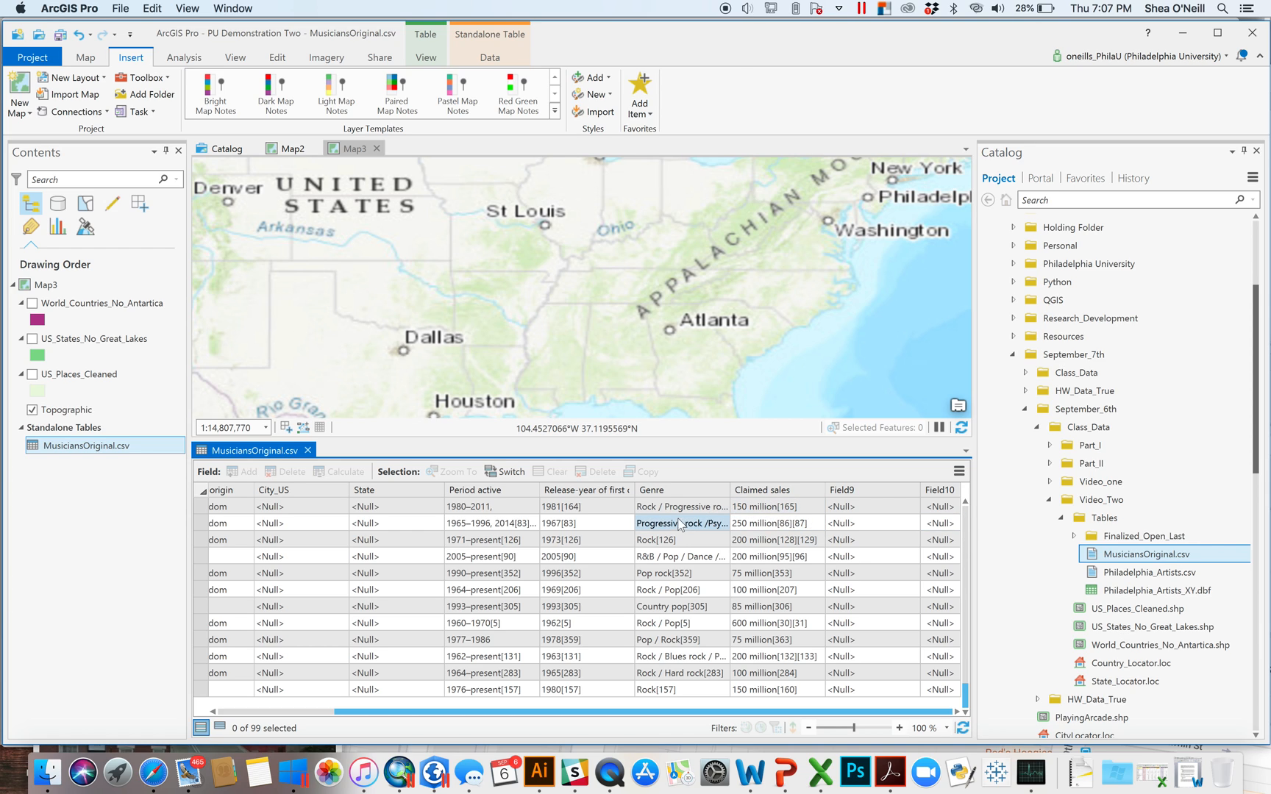
click(612, 511)
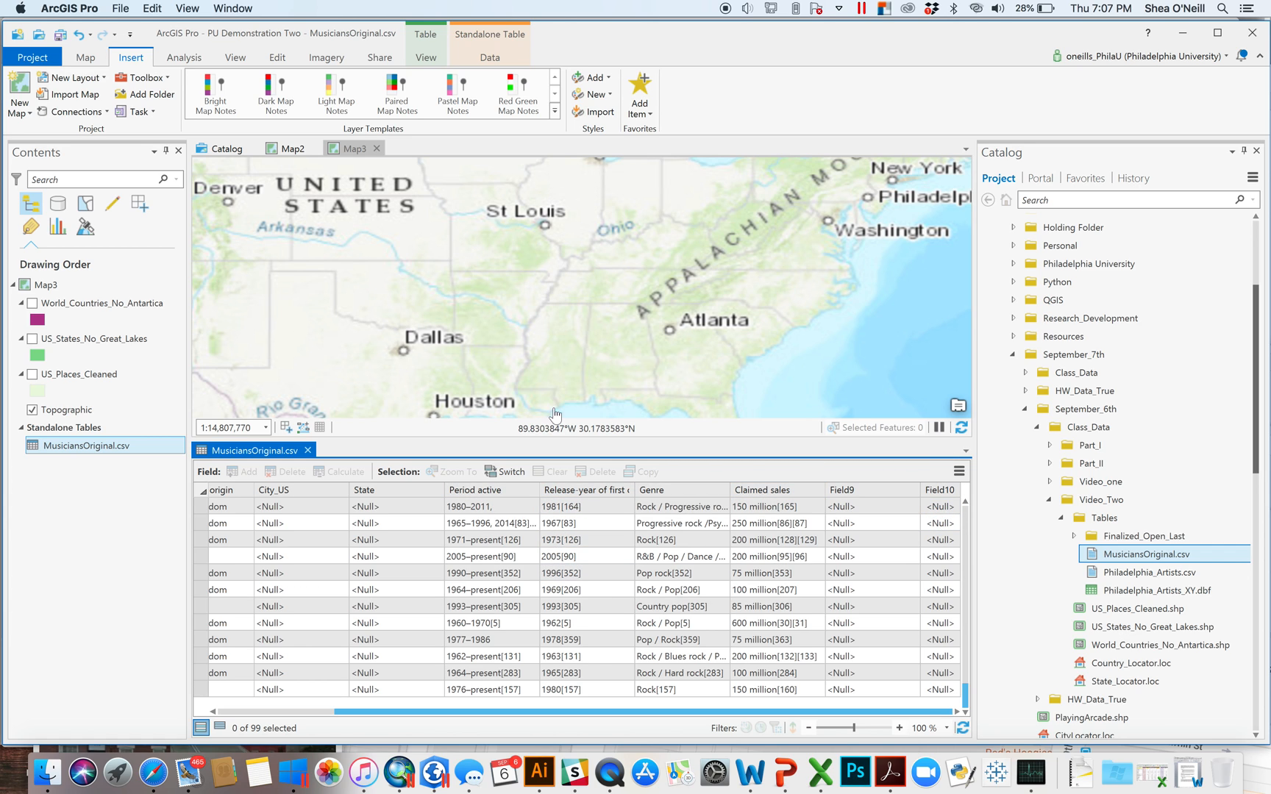
click(1076, 537)
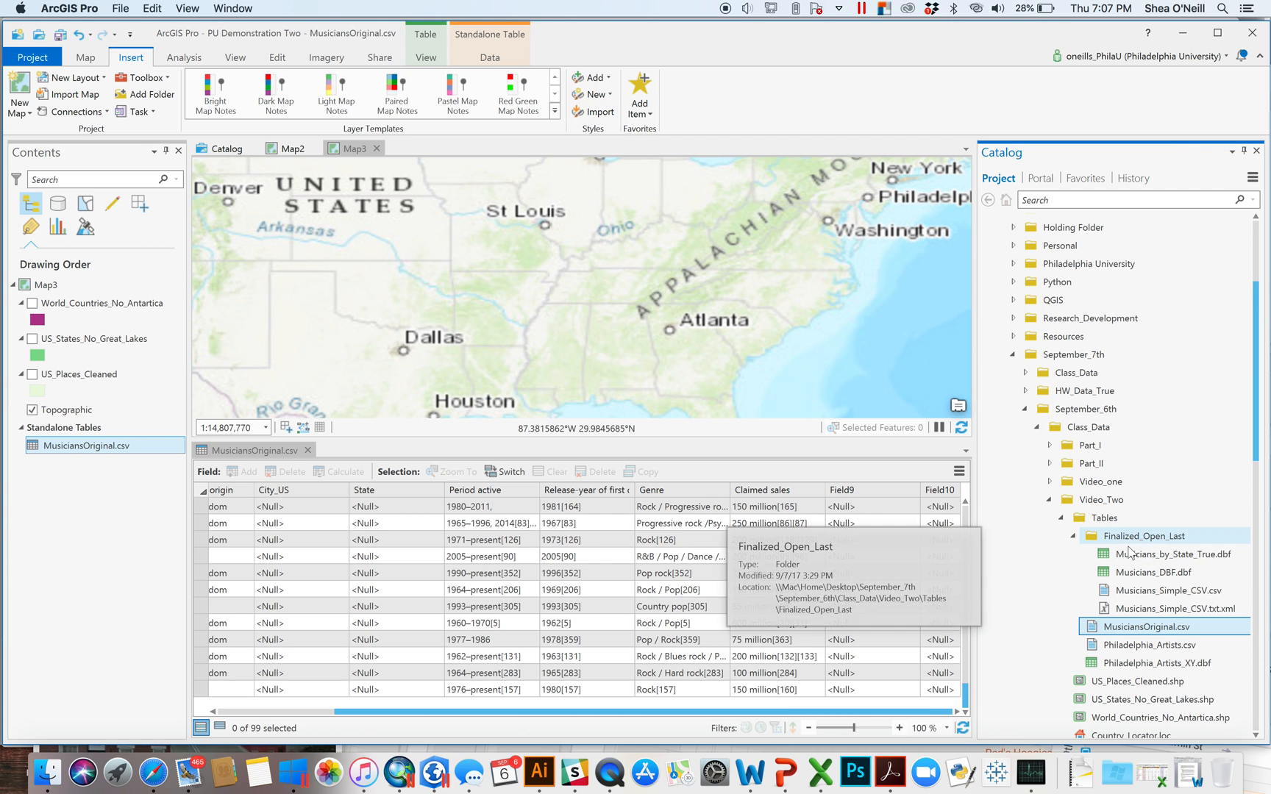
- Add Musicians_DBF.dbf to Map3 as a standalone table and open its attribute table
click(1145, 574)
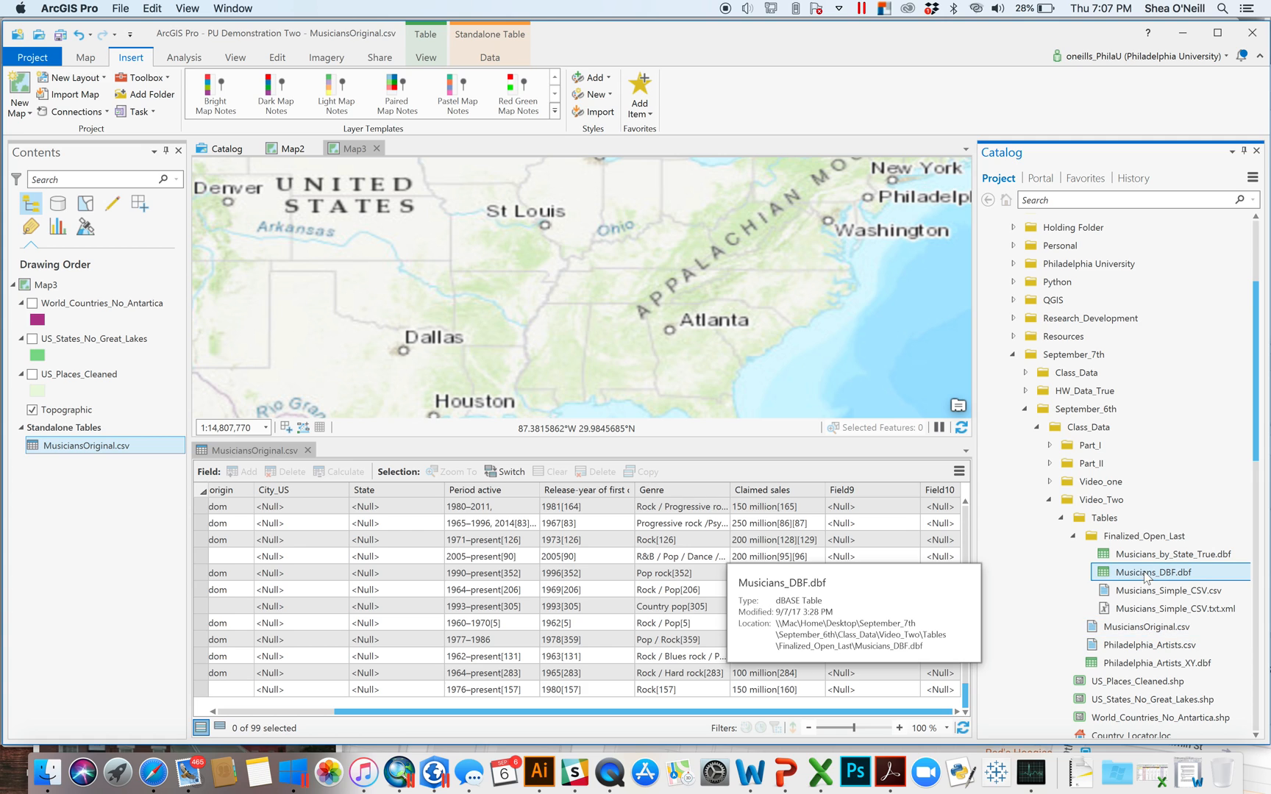
drag(1145, 578, 769, 367)
right_click(81, 462)
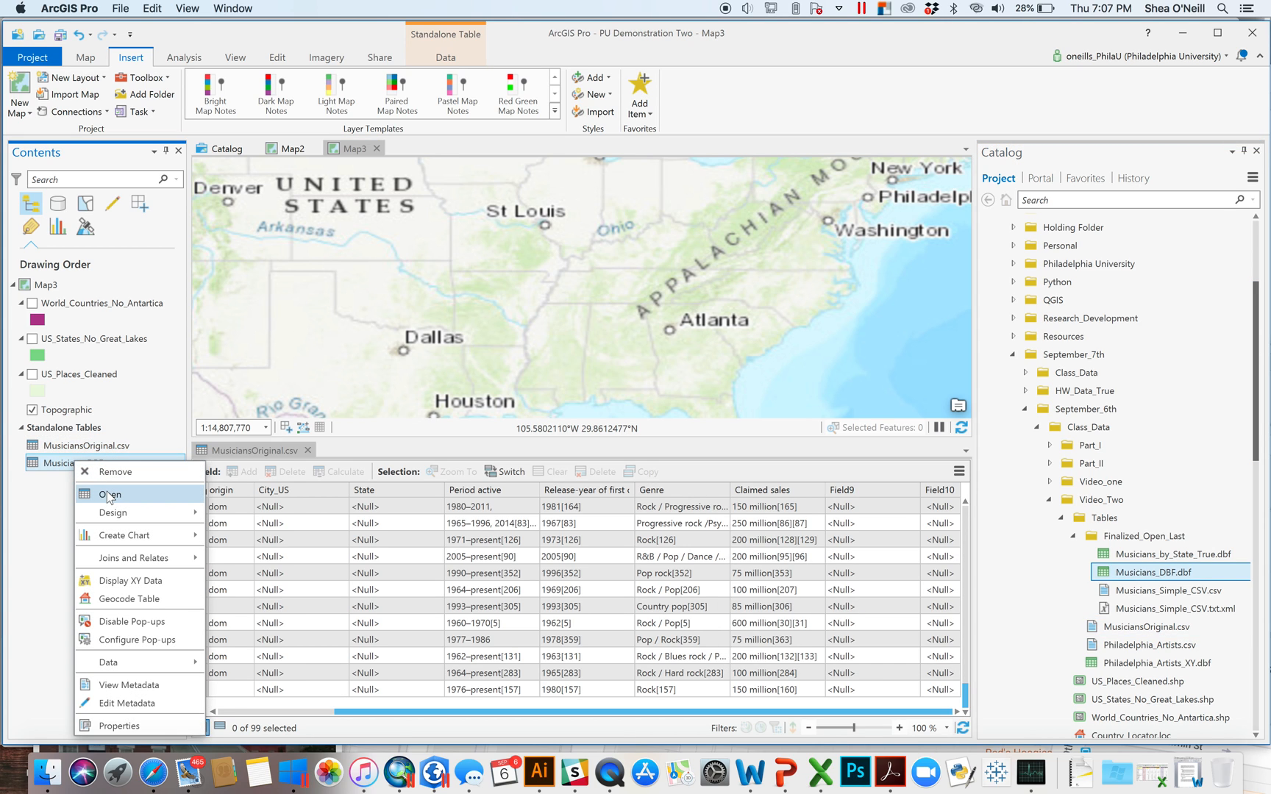
click(109, 495)
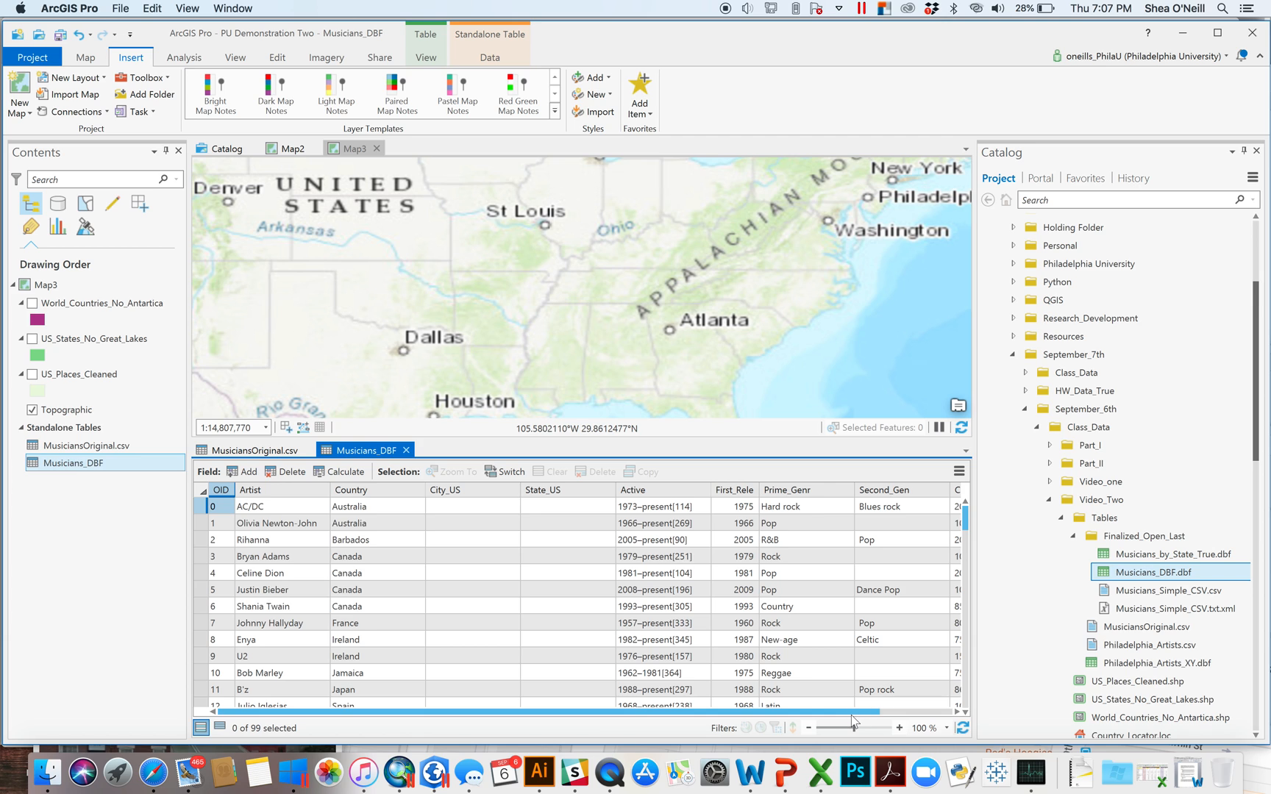
drag(854, 714, 928, 714)
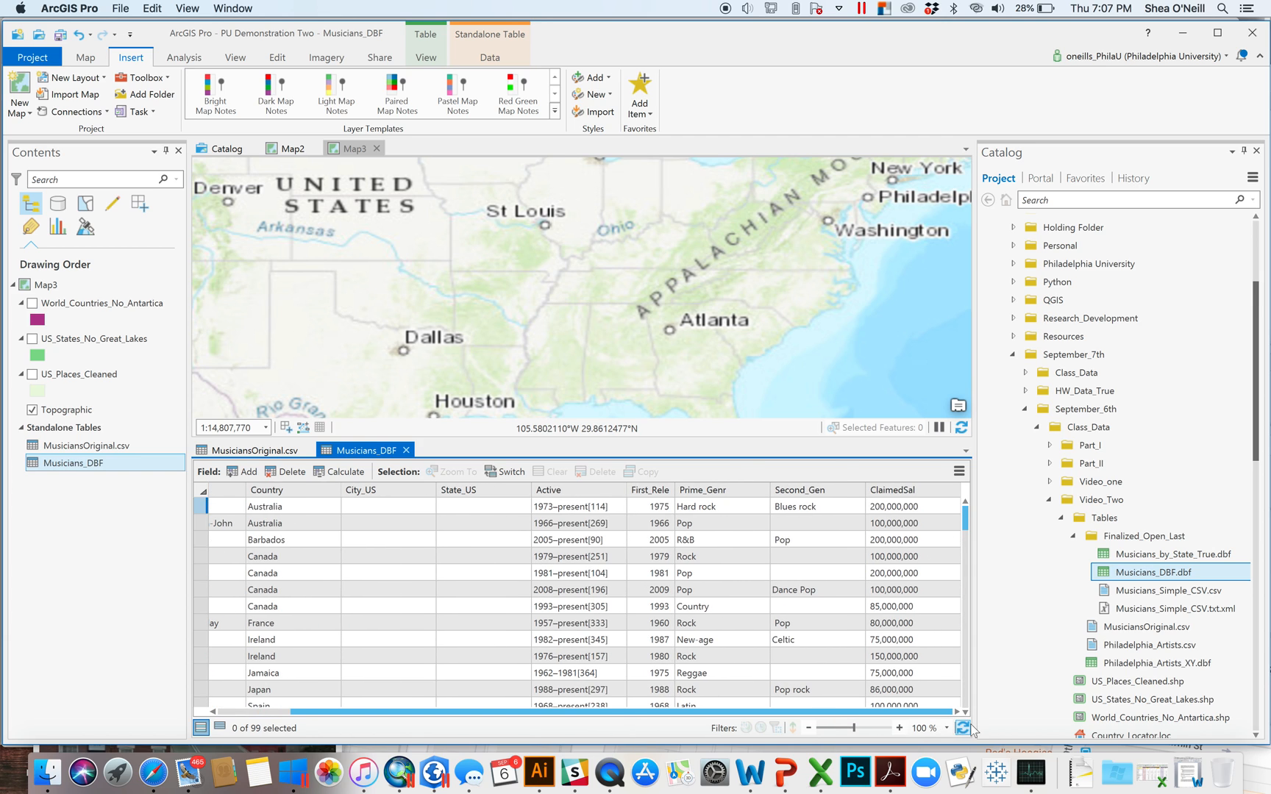
- Remove MusiciansOriginal.csv from the map and scroll through the 99 Musicians_DBF records
right_click(90, 450)
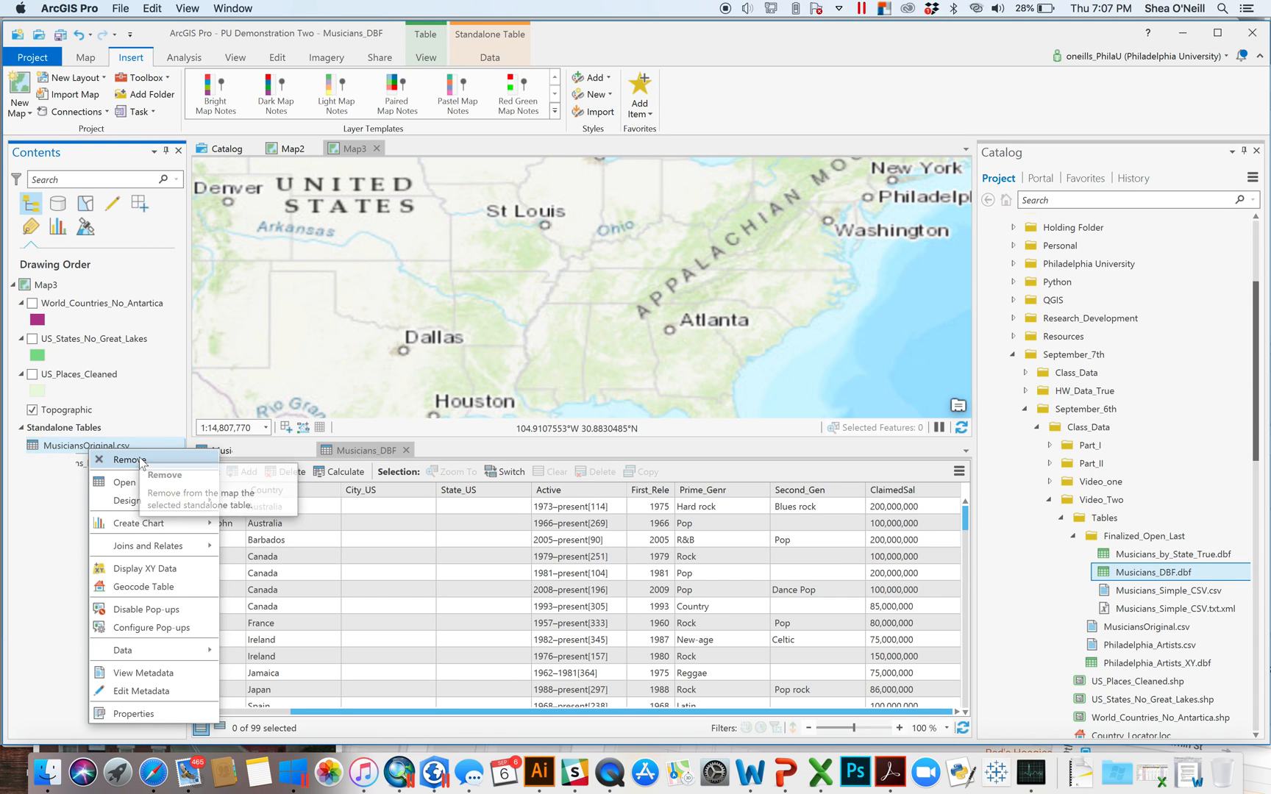
click(127, 460)
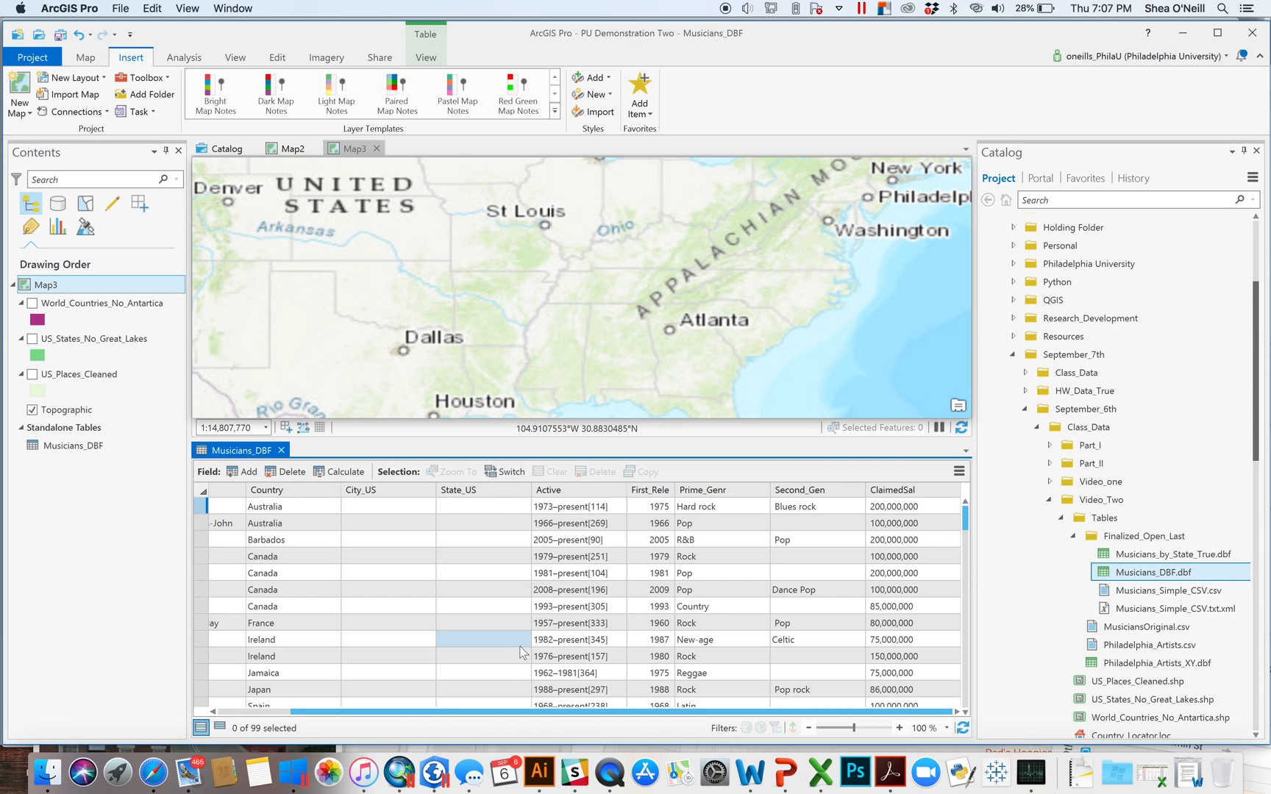
scroll(553, 711, left, 5)
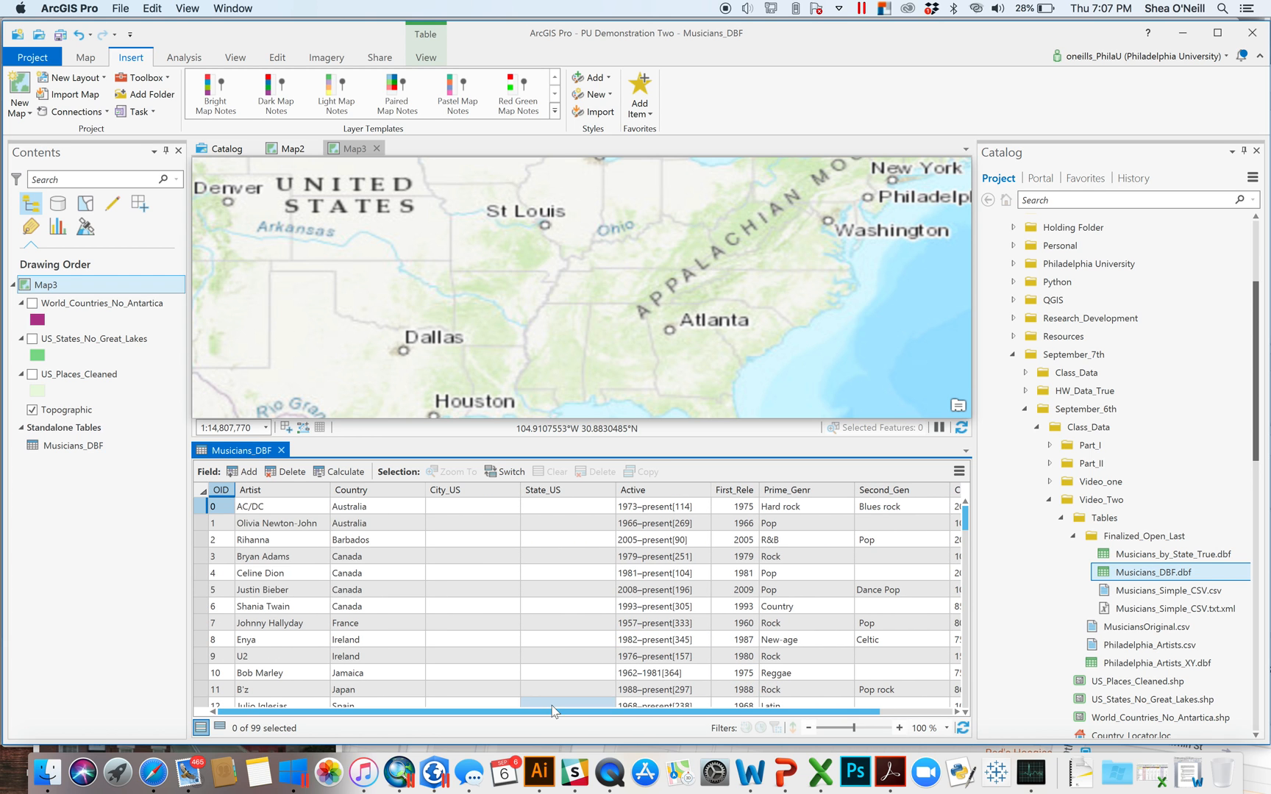
scroll(563, 580, down, 20)
scroll(562, 584, up, 20)
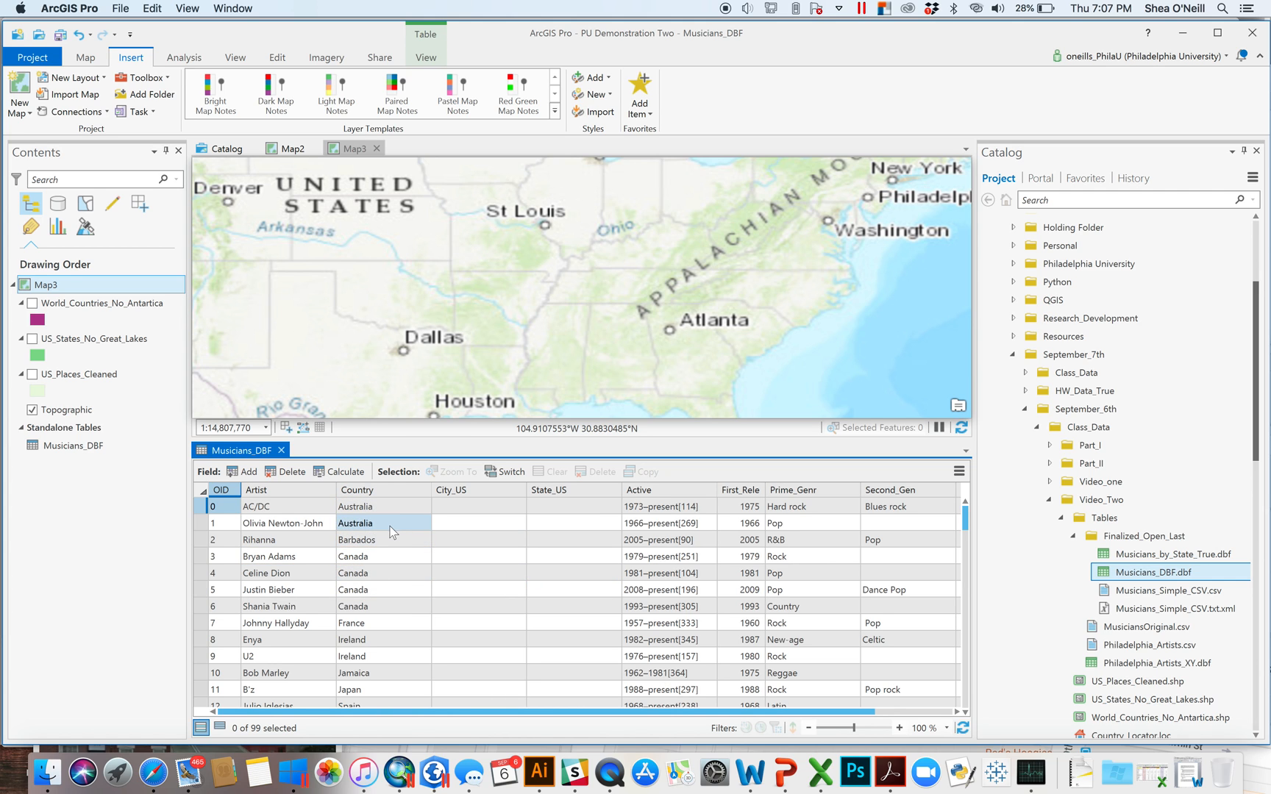
scroll(397, 573, down, 5)
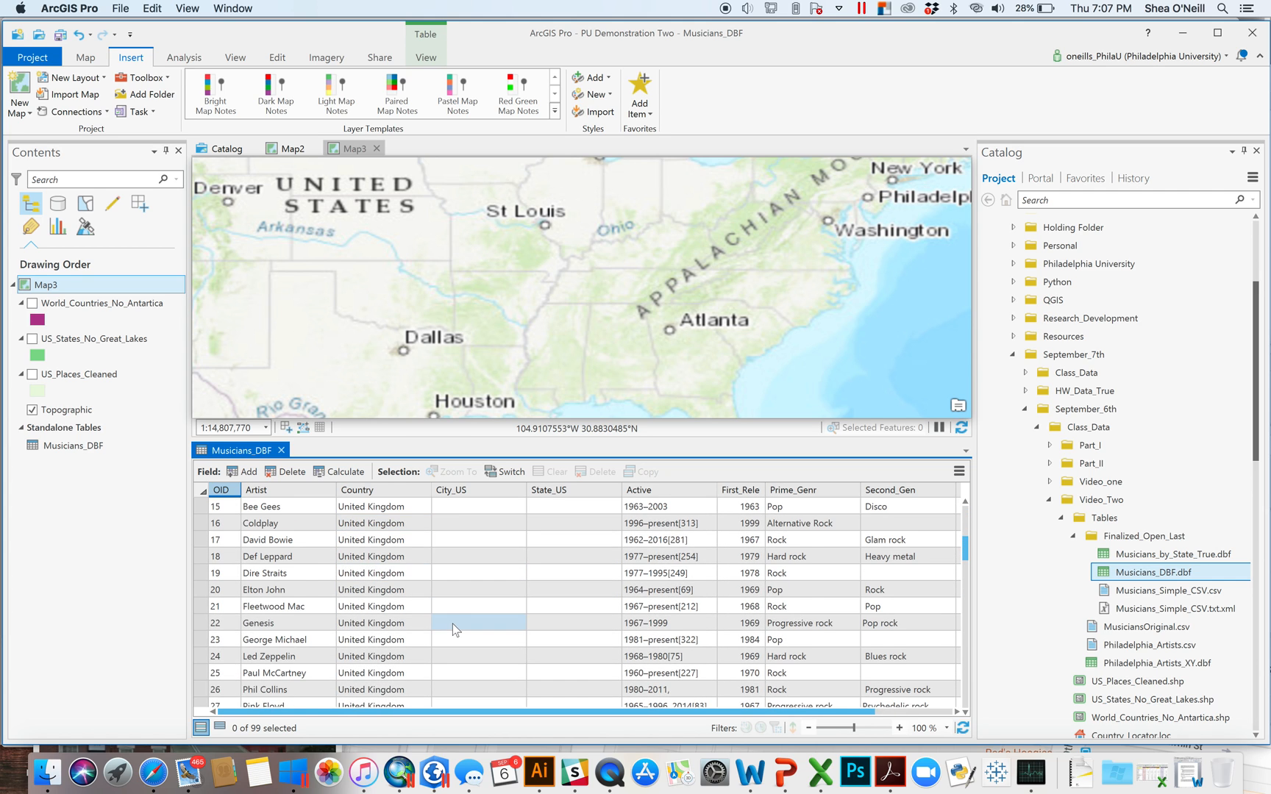
scroll(453, 624, down, 5)
scroll(573, 614, down, 3)
scroll(577, 618, up, 10)
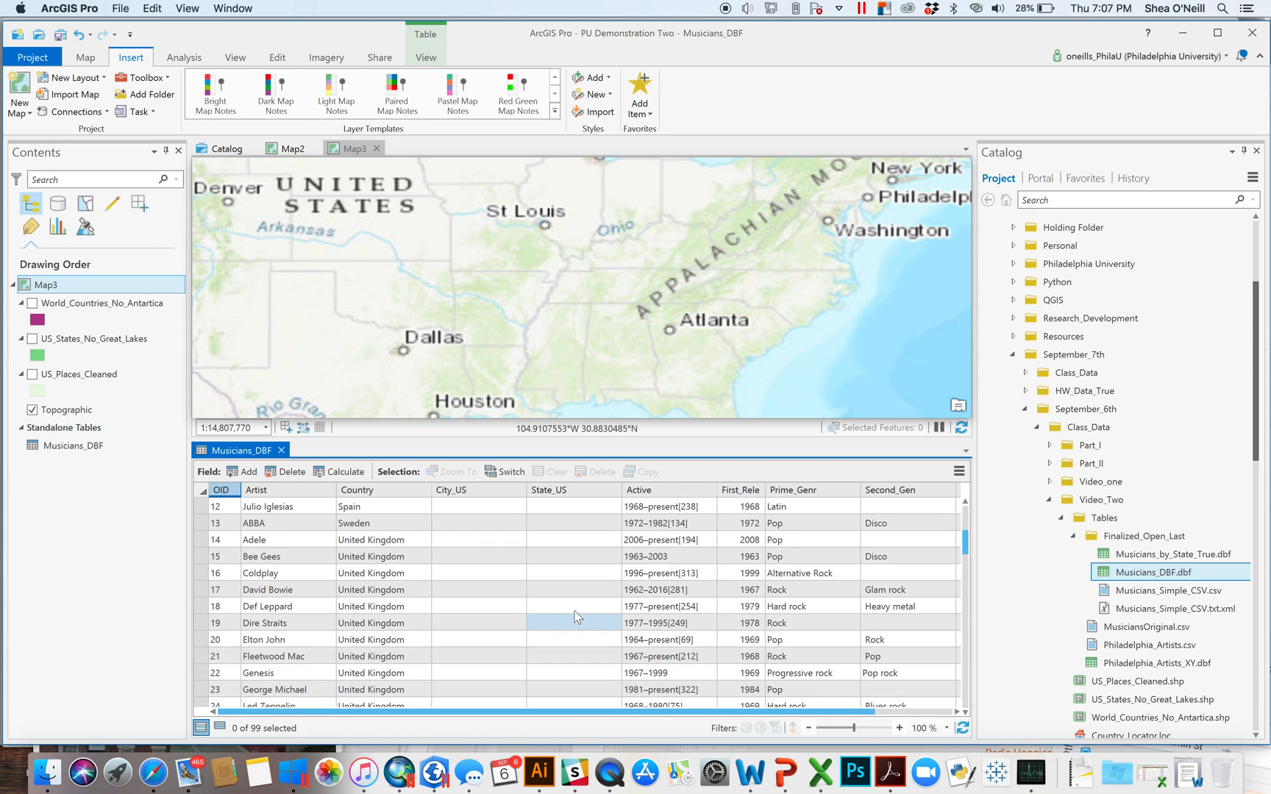
scroll(576, 617, up, 4)
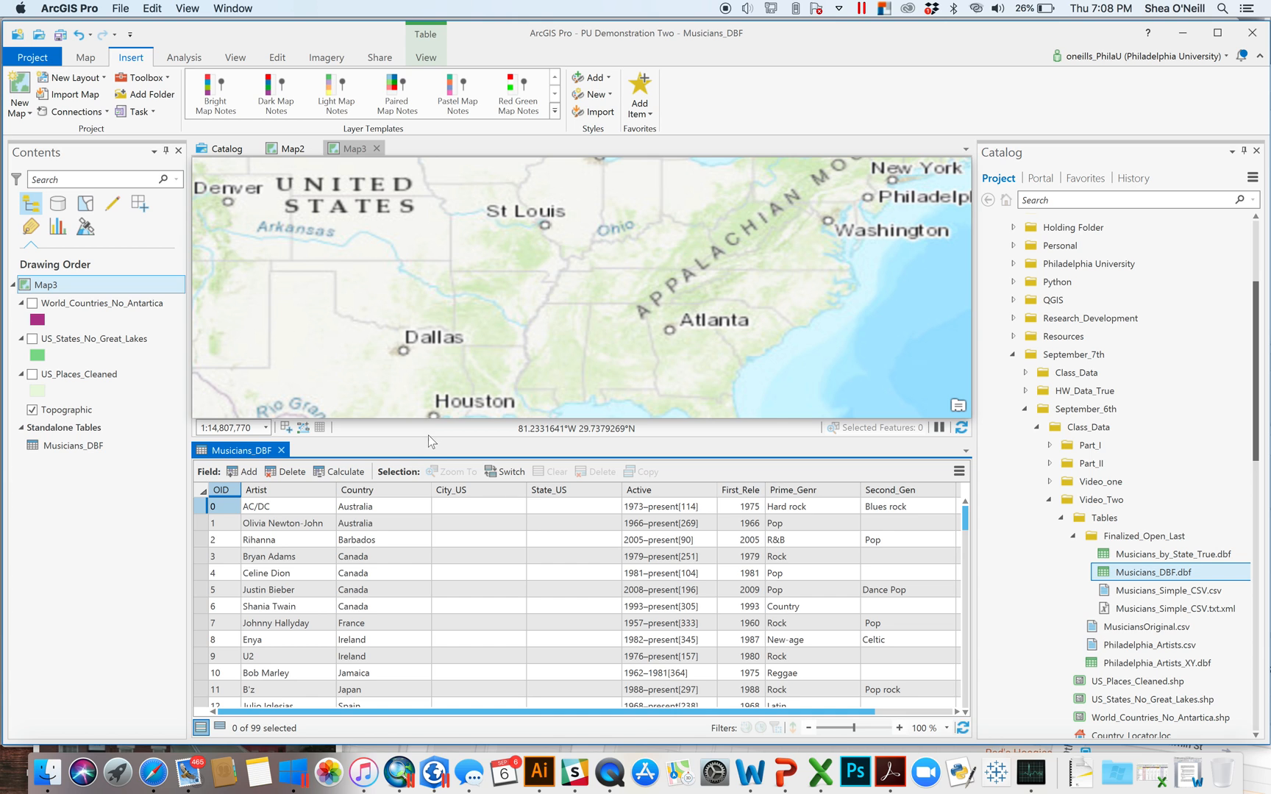
- Enlarge Map3 to frame the continental US, then collapse the Finalized_Open_Last, Tables and Video_Two folders
drag(428, 440, 428, 573)
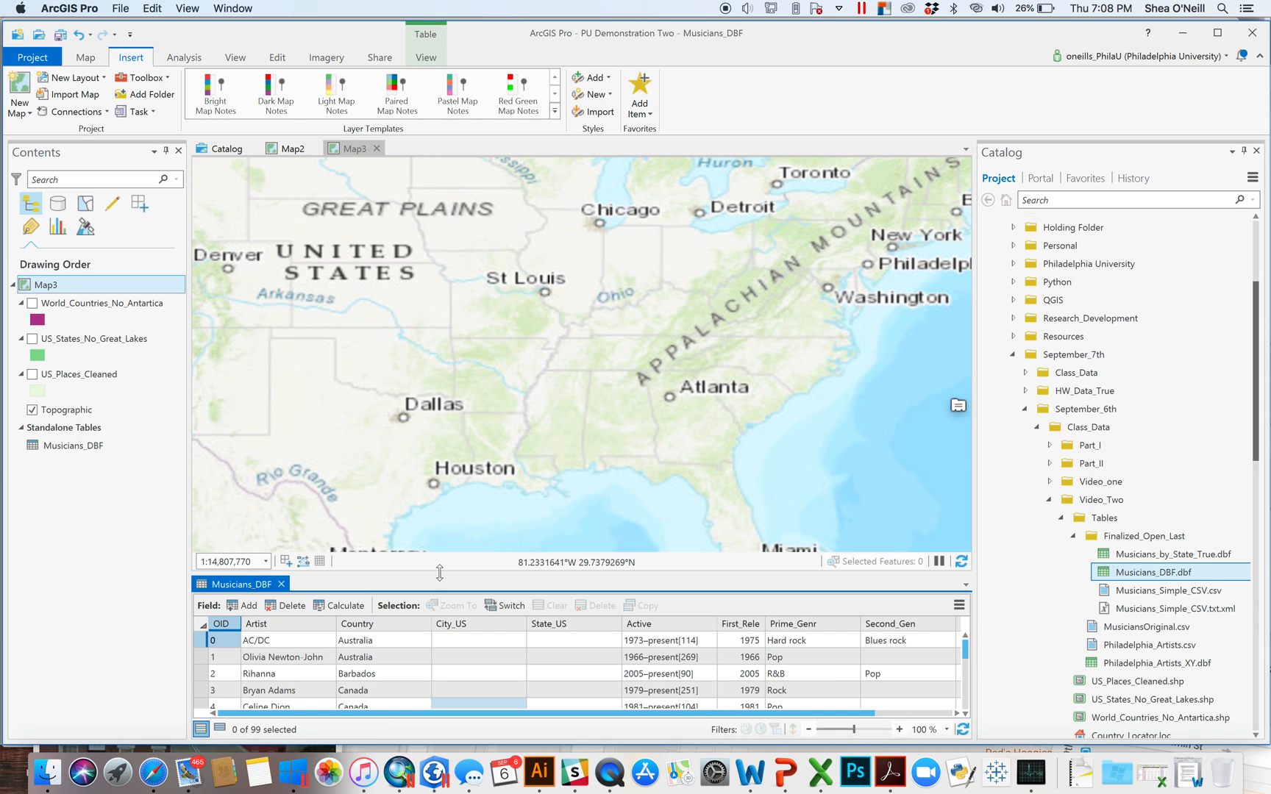
drag(507, 354, 573, 401)
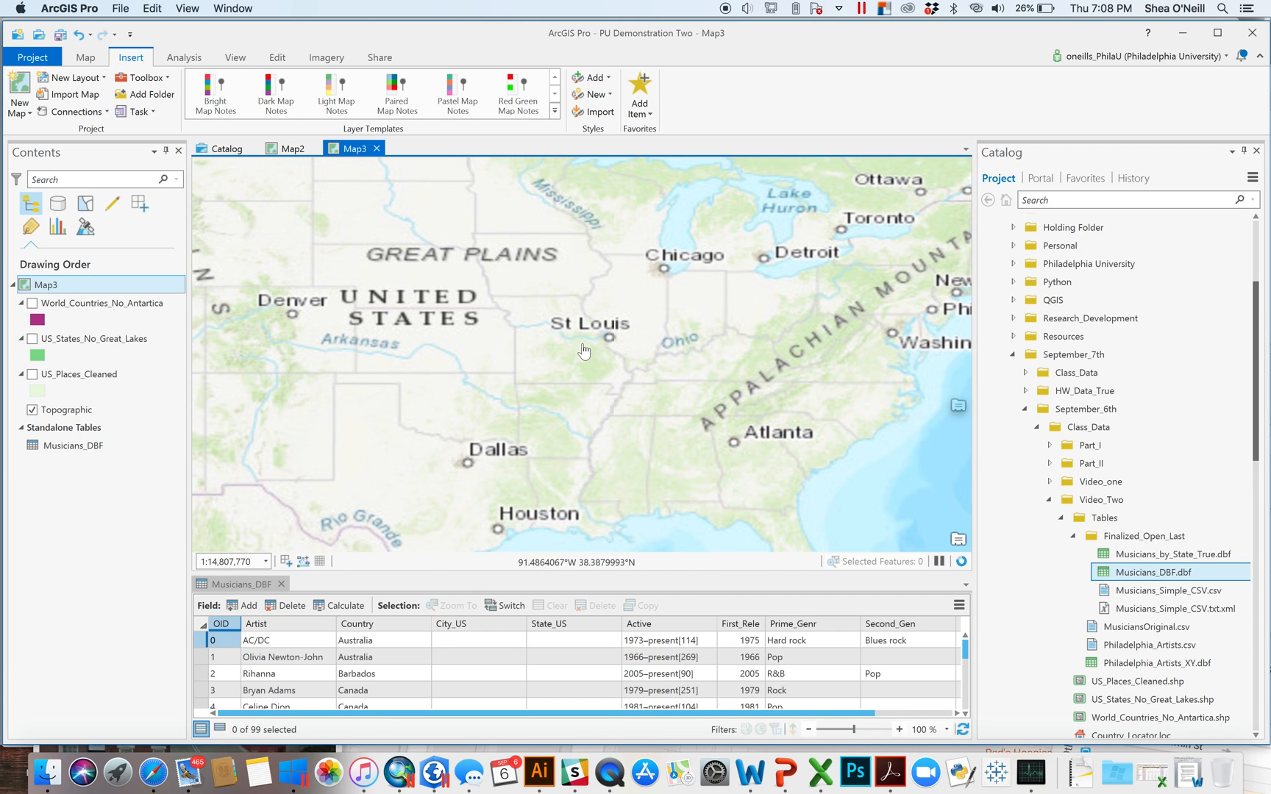
scroll(584, 350, down, 3)
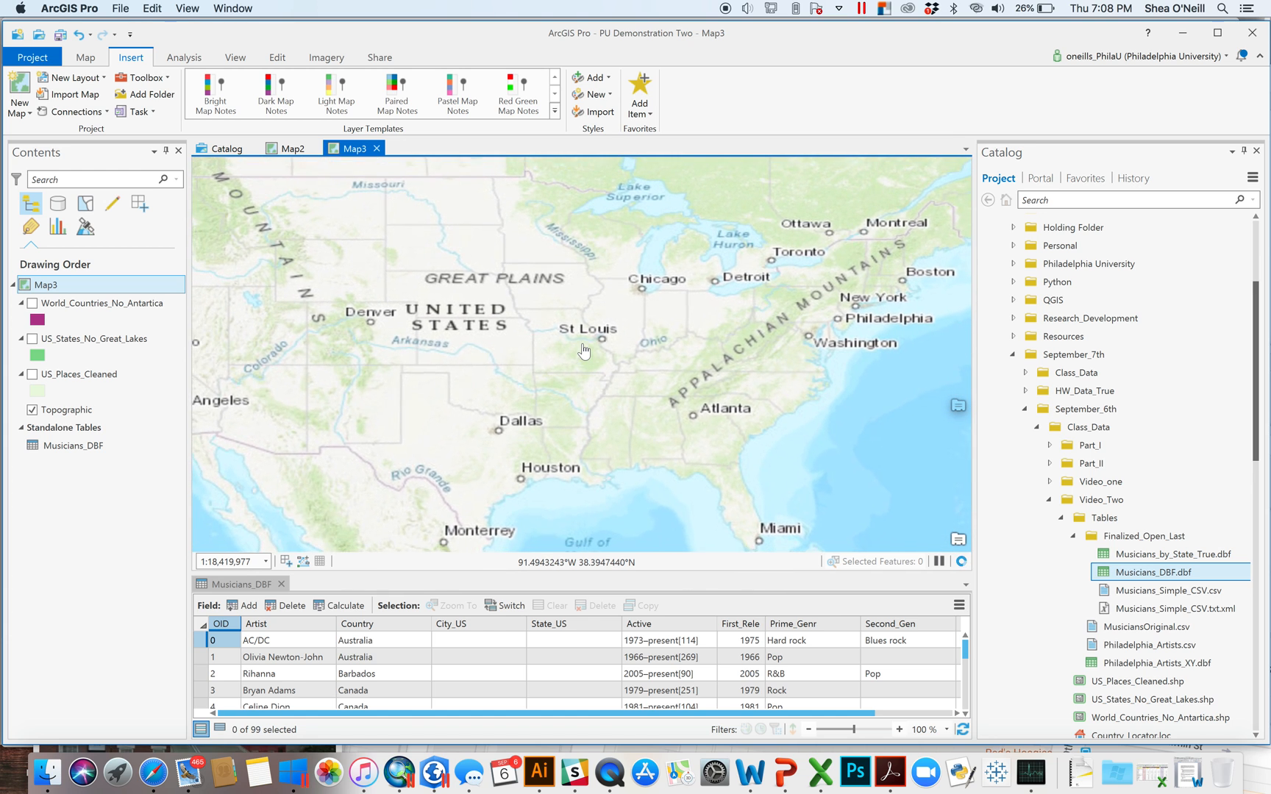
drag(562, 312, 675, 394)
scroll(642, 362, down, 1)
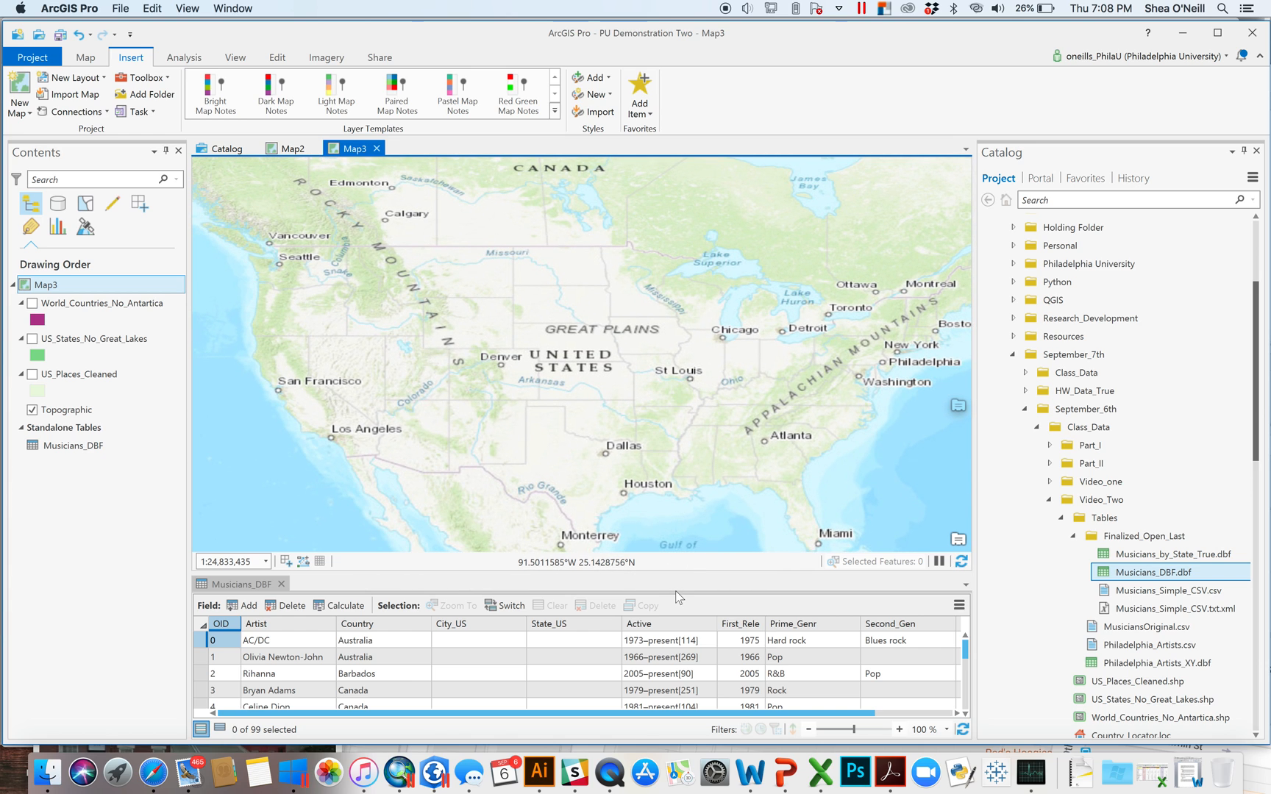
click(1075, 536)
click(1061, 518)
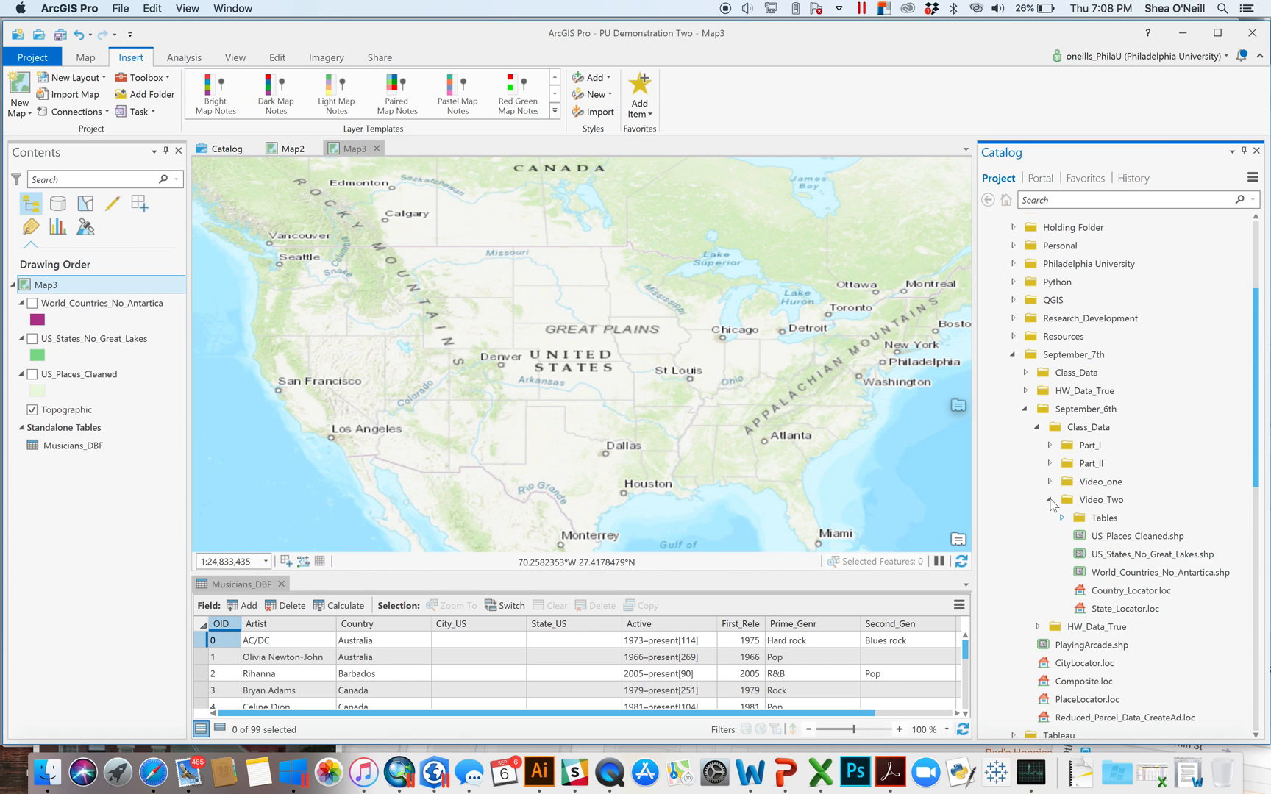
click(1049, 500)
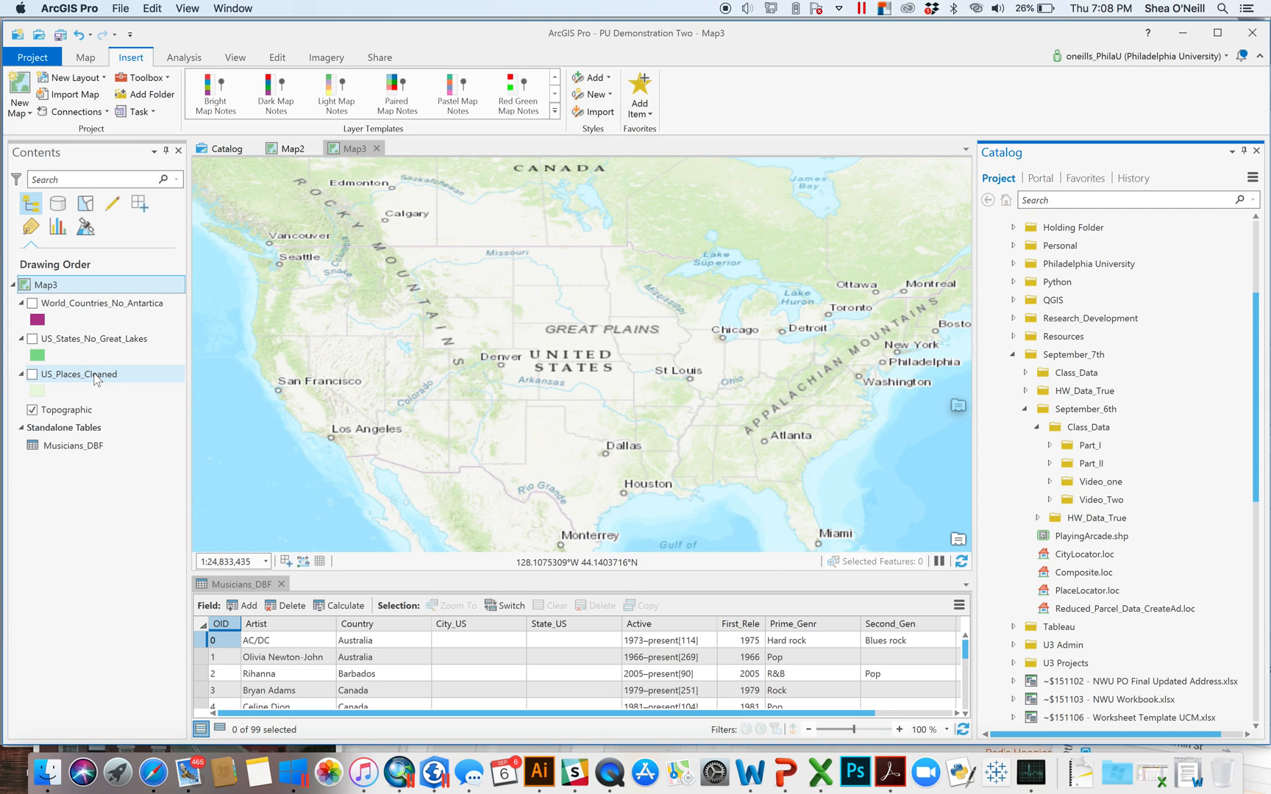
- Search the geoprocessing tools for 'address' and open the Create Address Locator tool
click(191, 59)
click(204, 98)
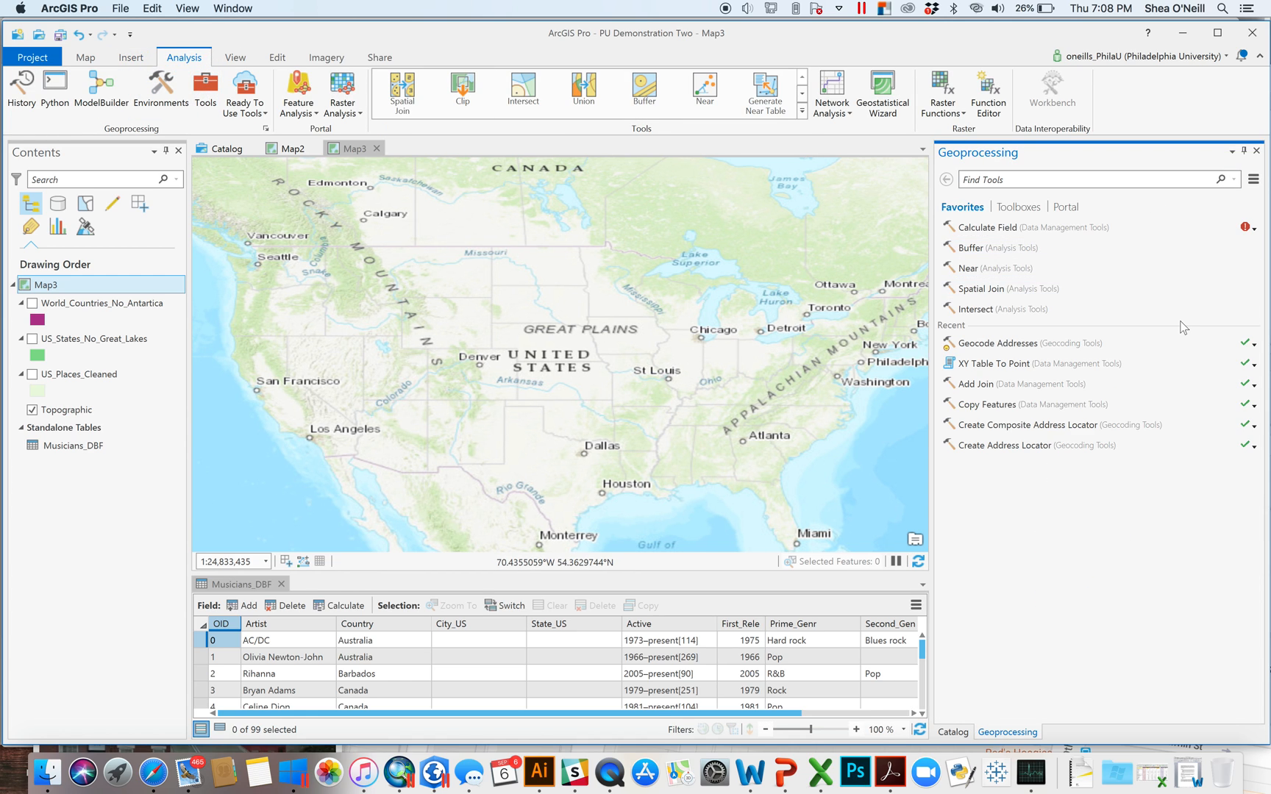
click(1049, 183)
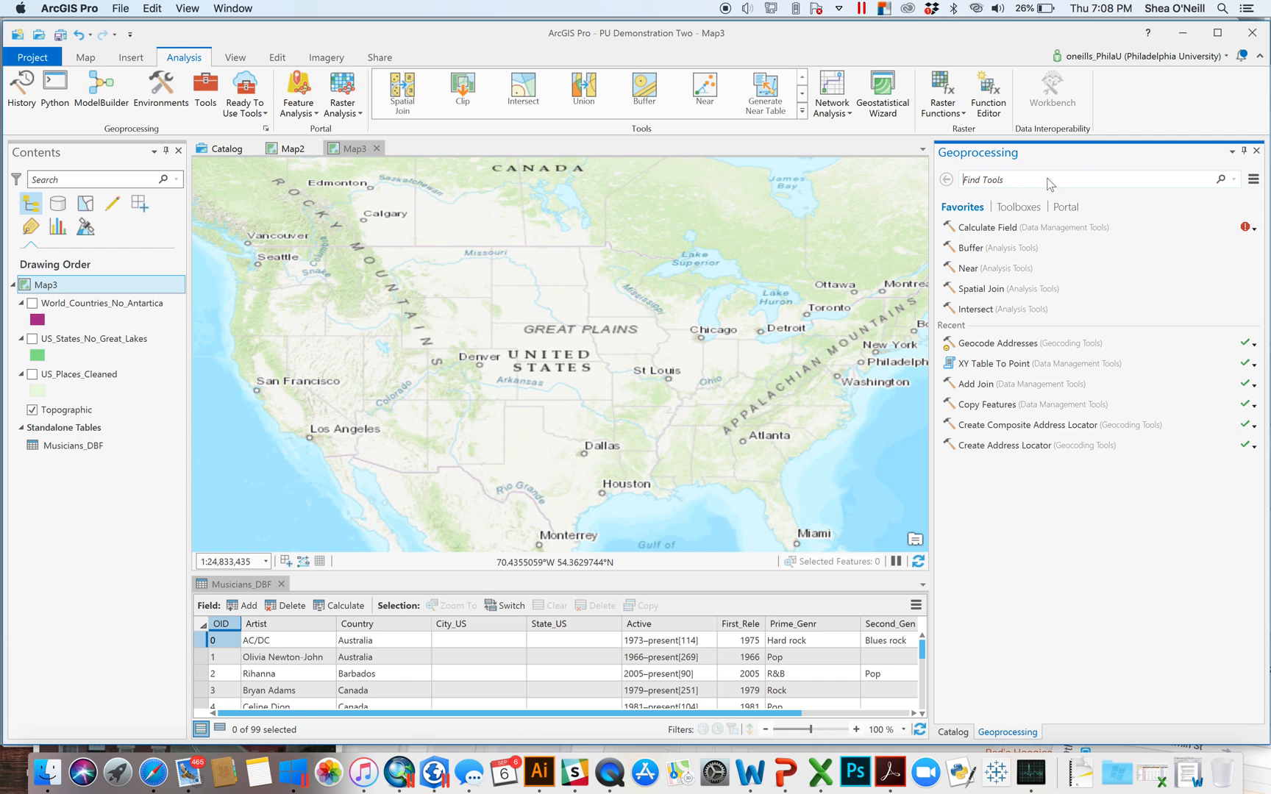
text(address locator)
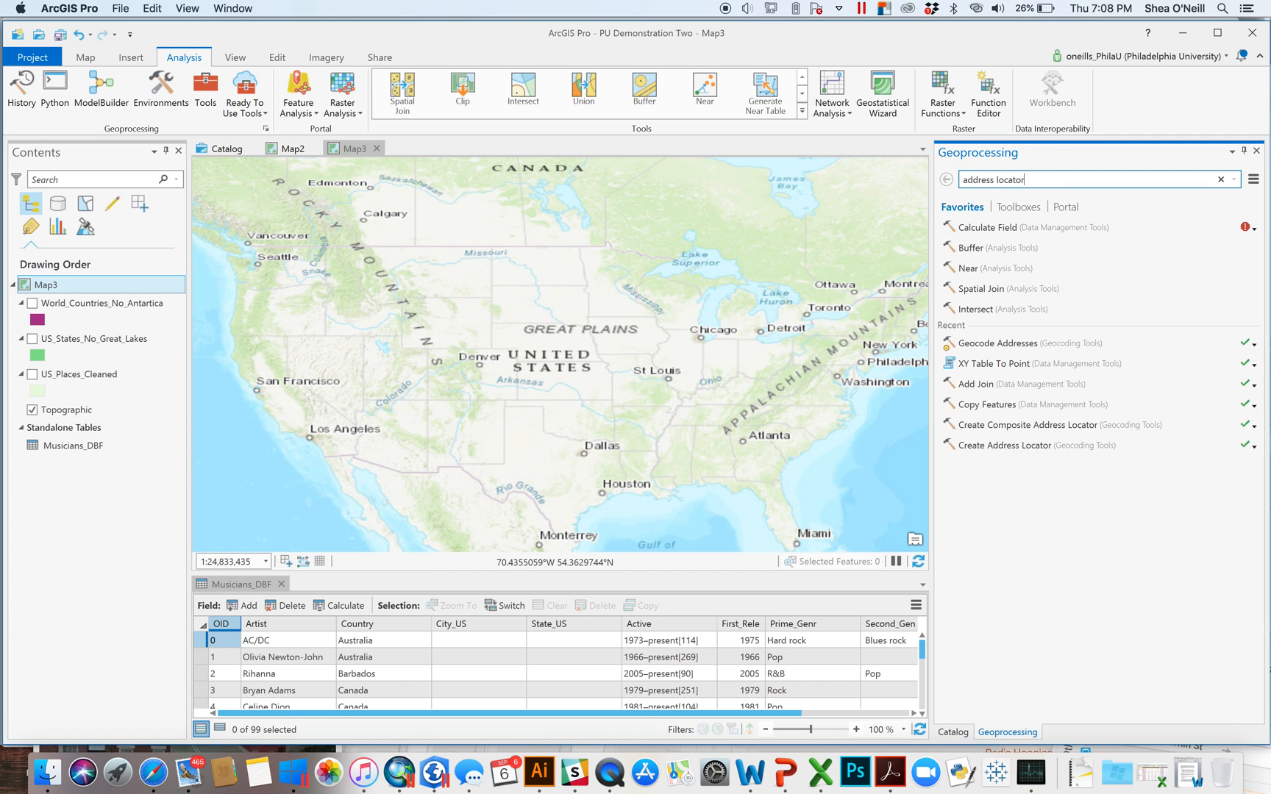
key(Return)
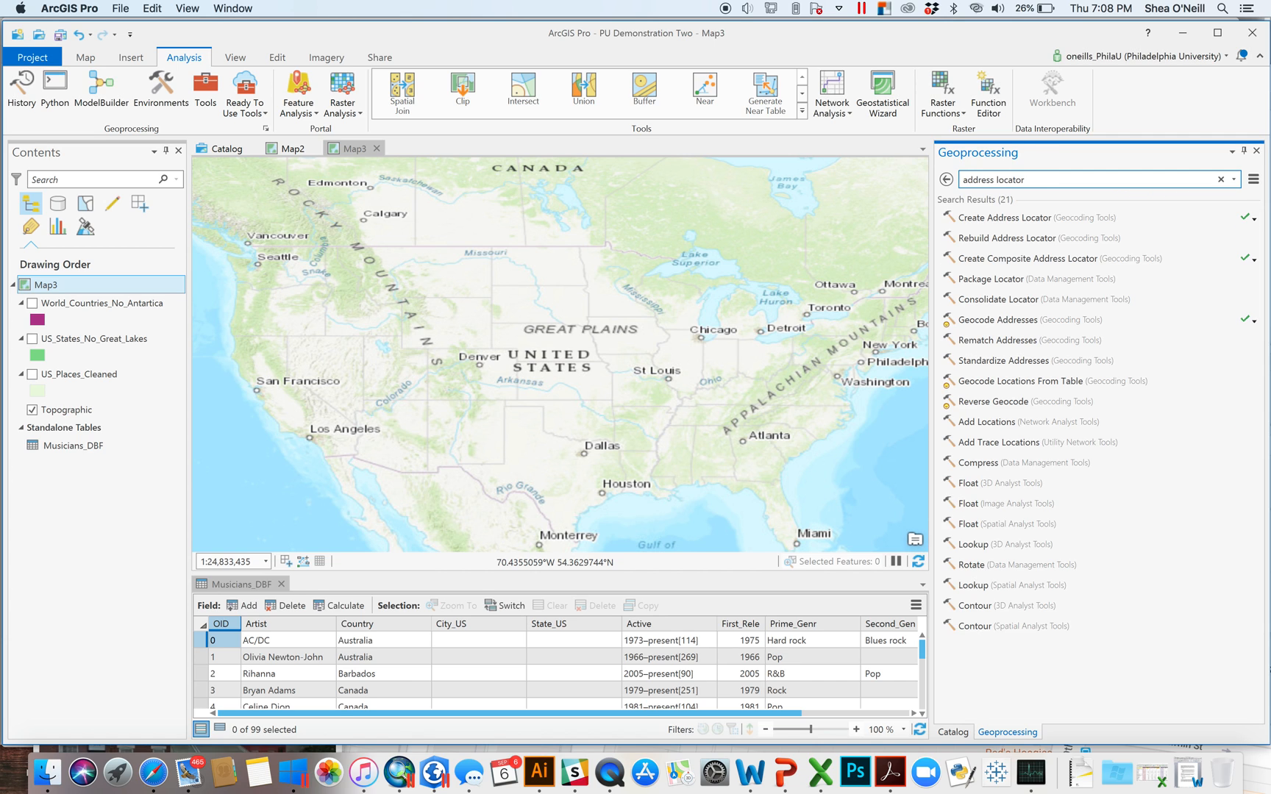
click(1005, 218)
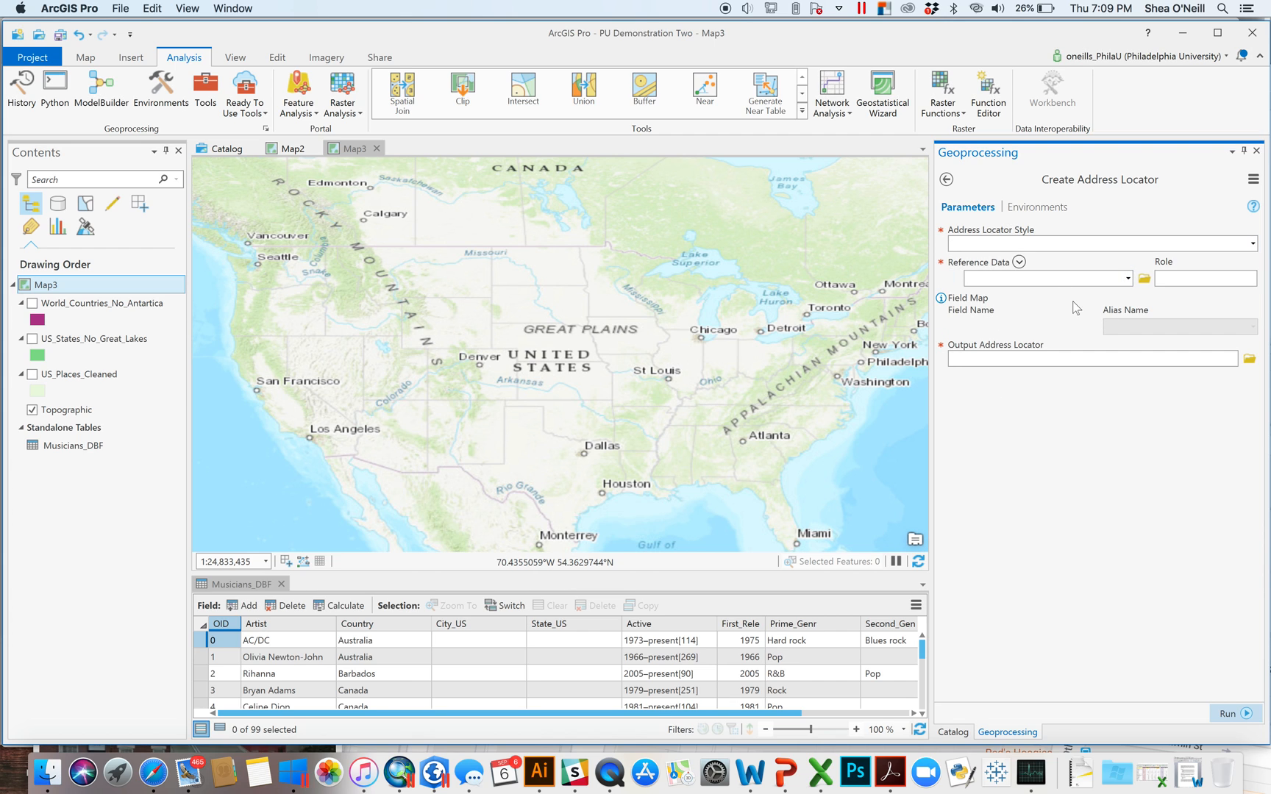
click(1252, 244)
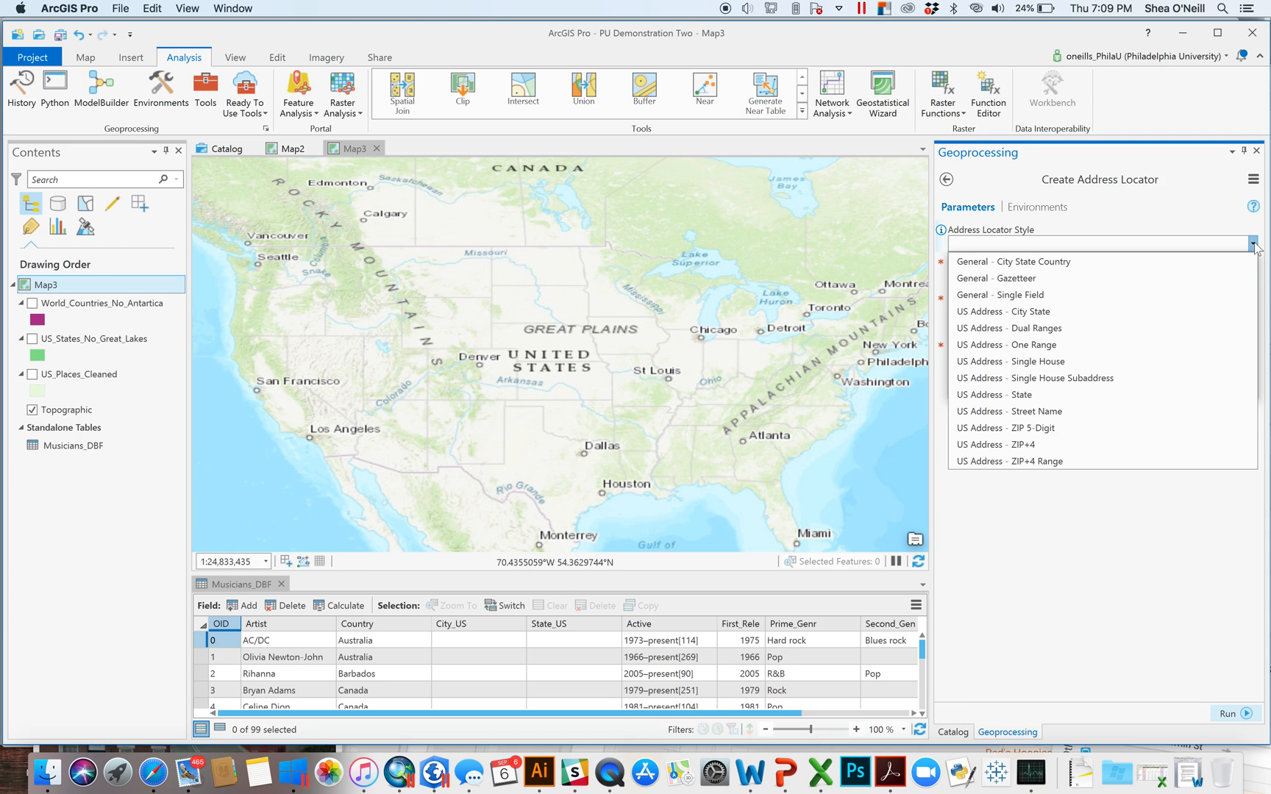
- Set the Address Locator Style to 'US Address - City State'
click(1022, 312)
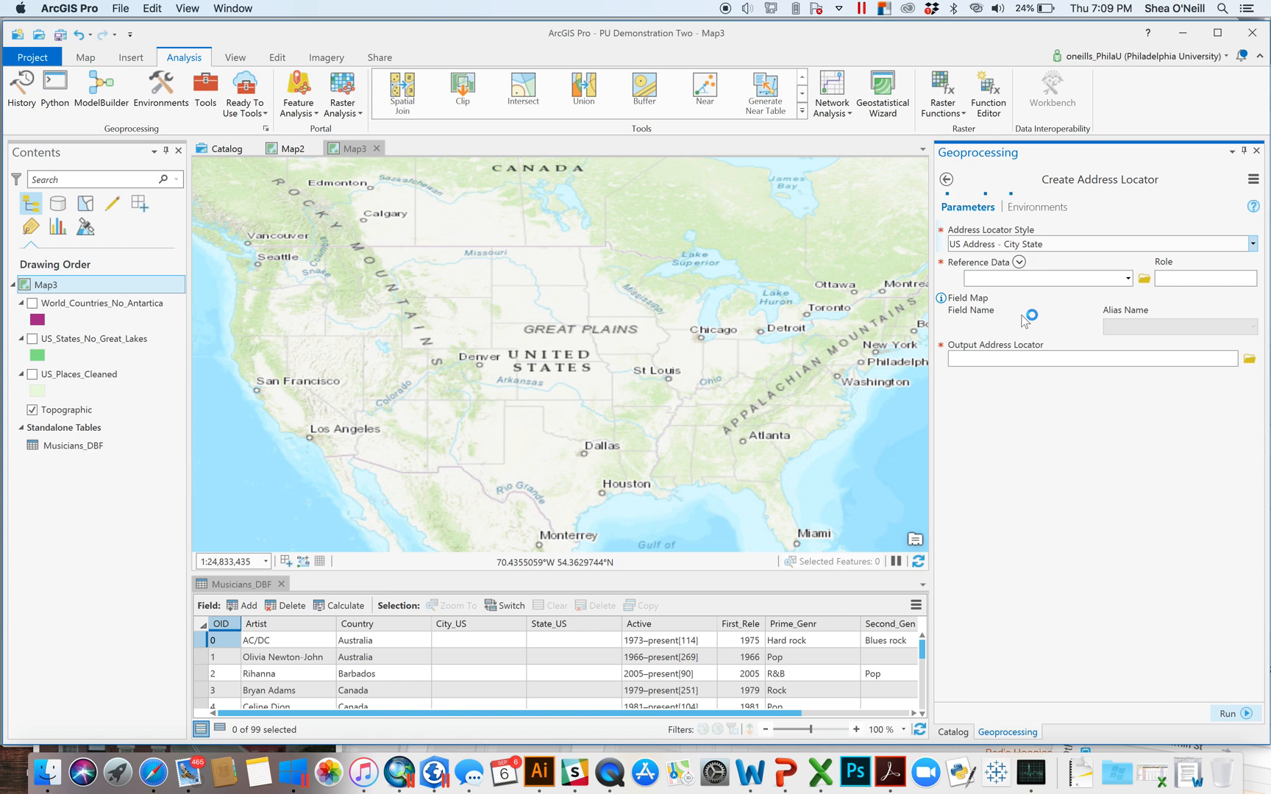
click(1252, 243)
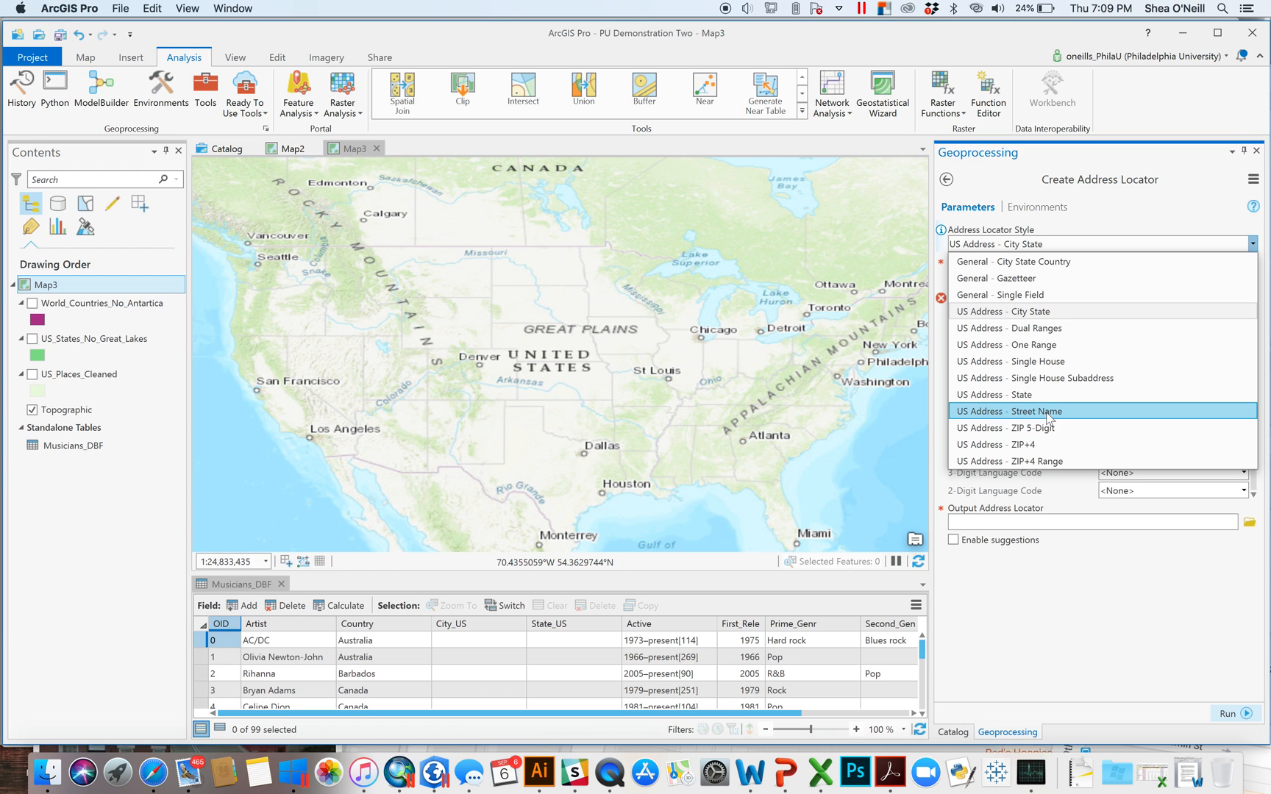
click(1035, 313)
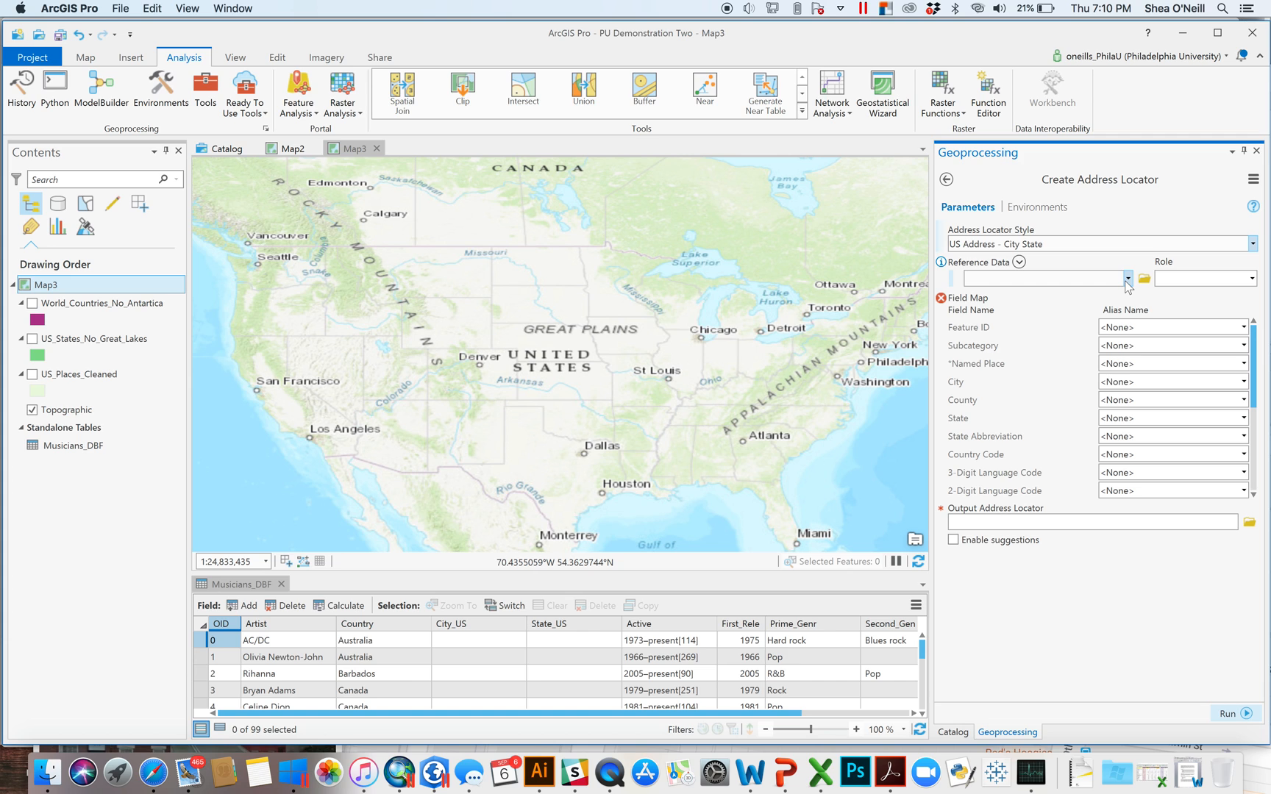
right_click(102, 380)
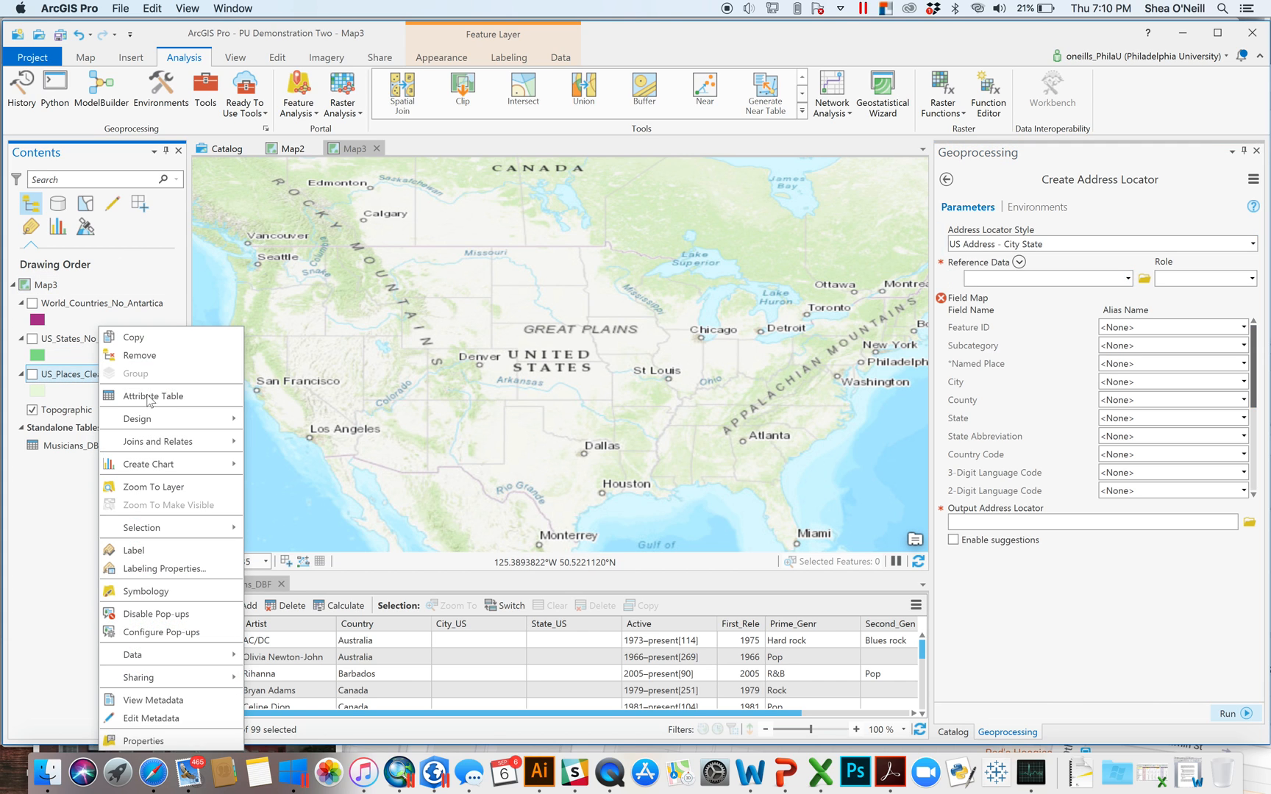
click(173, 400)
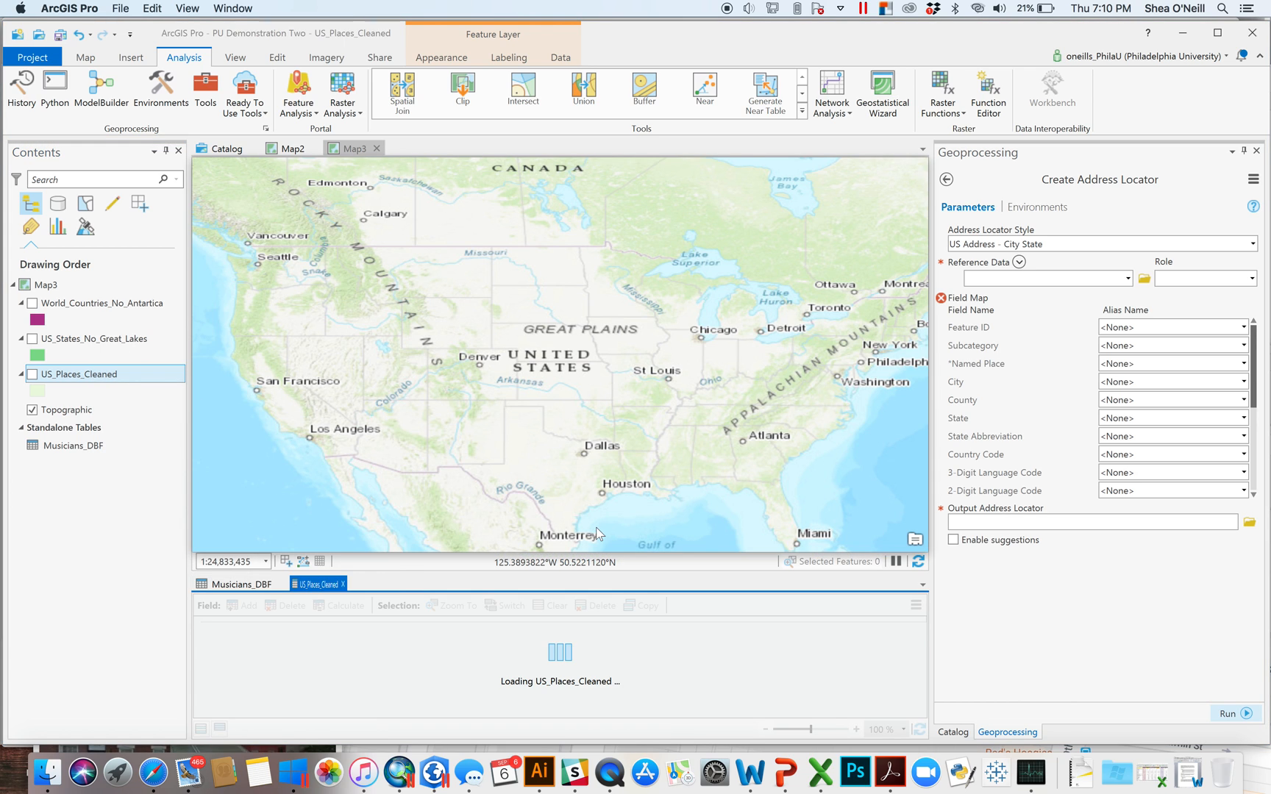
click(719, 691)
drag(719, 714, 860, 721)
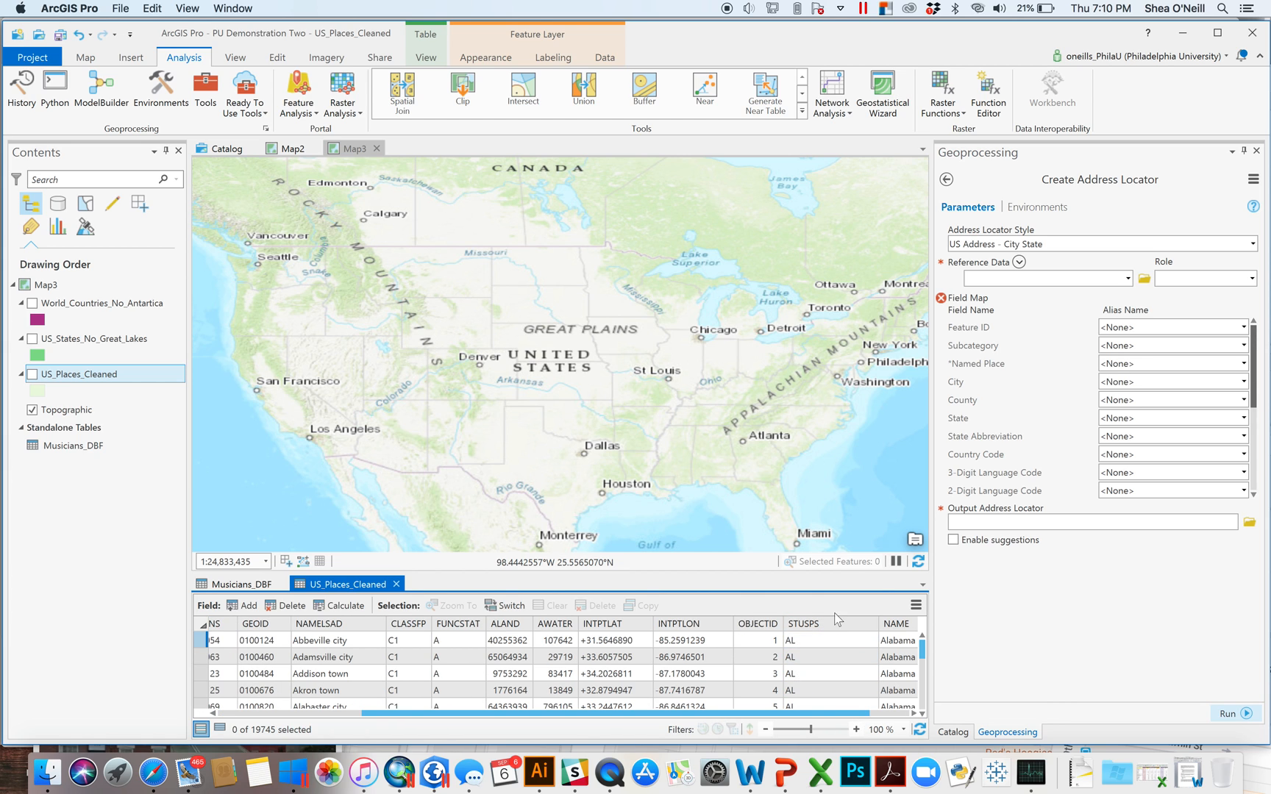
double_click(877, 623)
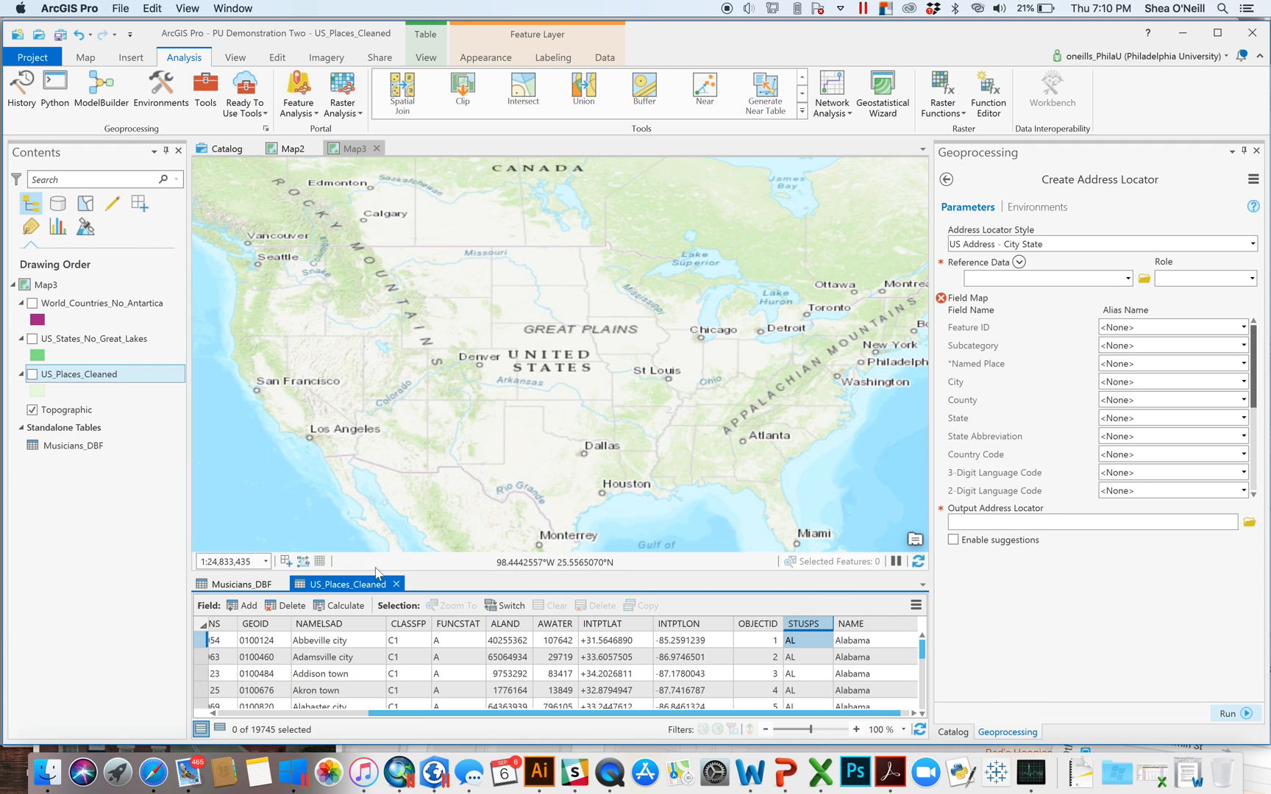
click(395, 583)
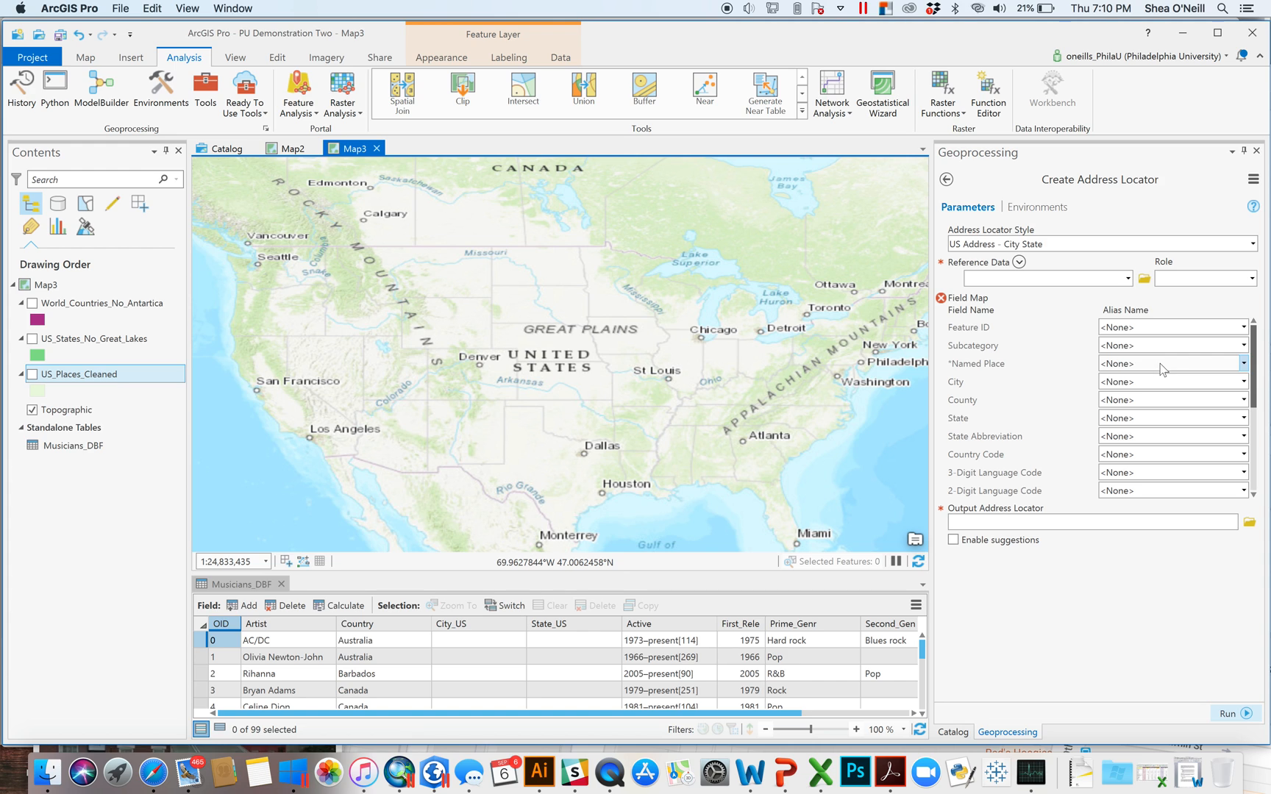
- Use US_Places_Cleaned as reference data: Named Place and City to NAMELSAD, State to NAME, State Abbreviation to STUSPS
click(1127, 278)
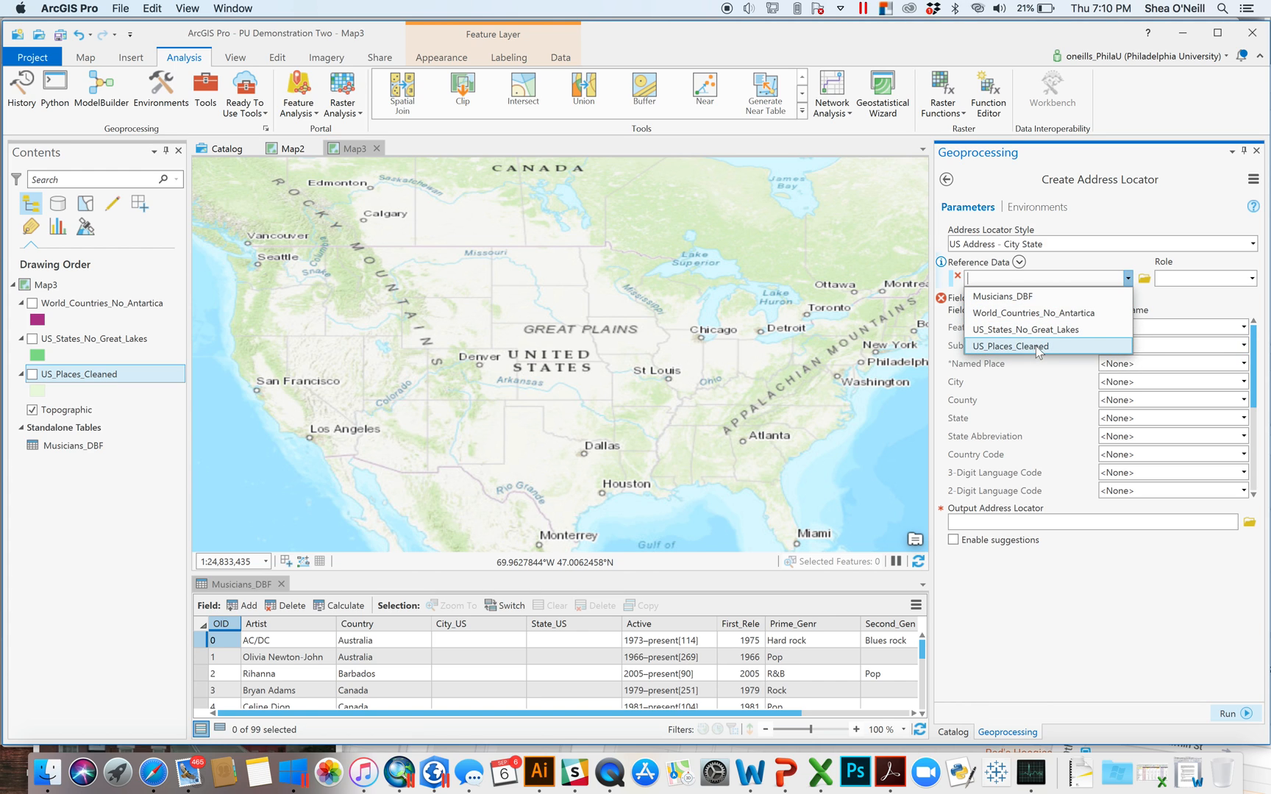
click(1032, 347)
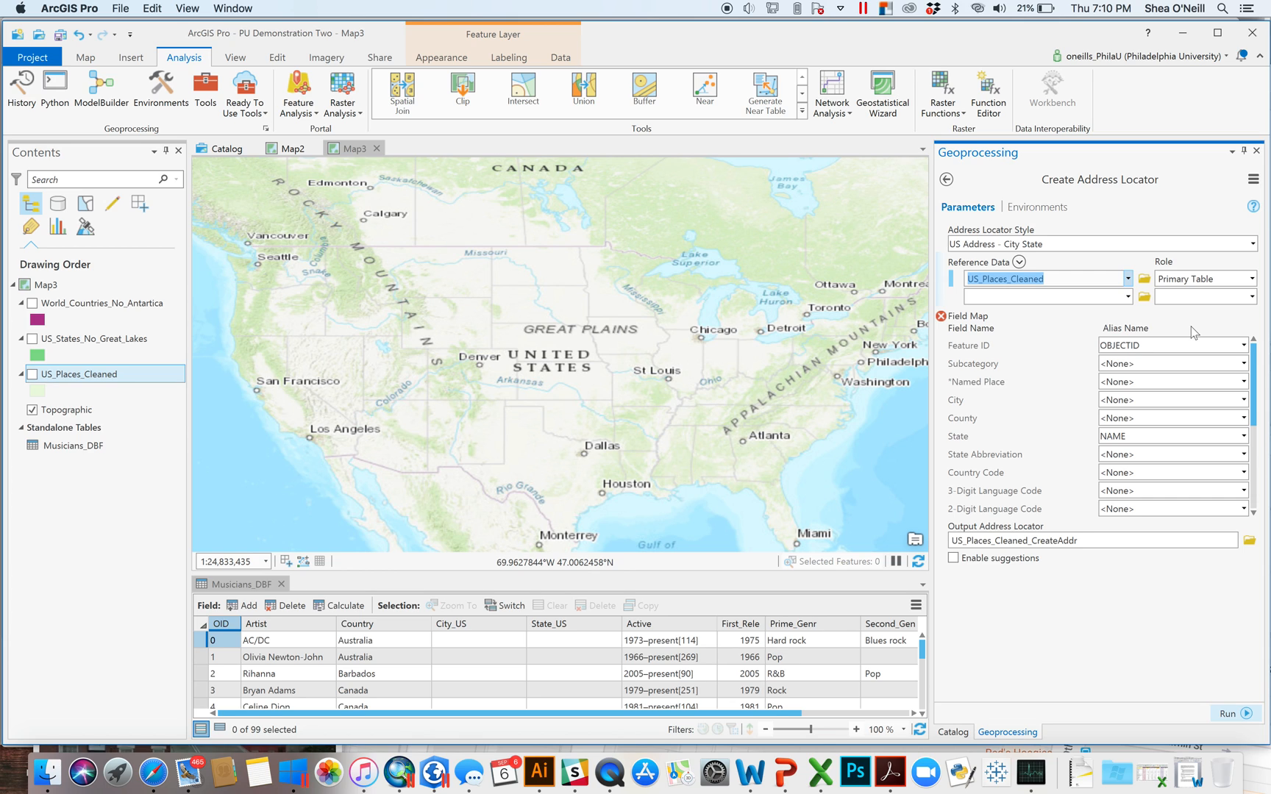
click(1243, 382)
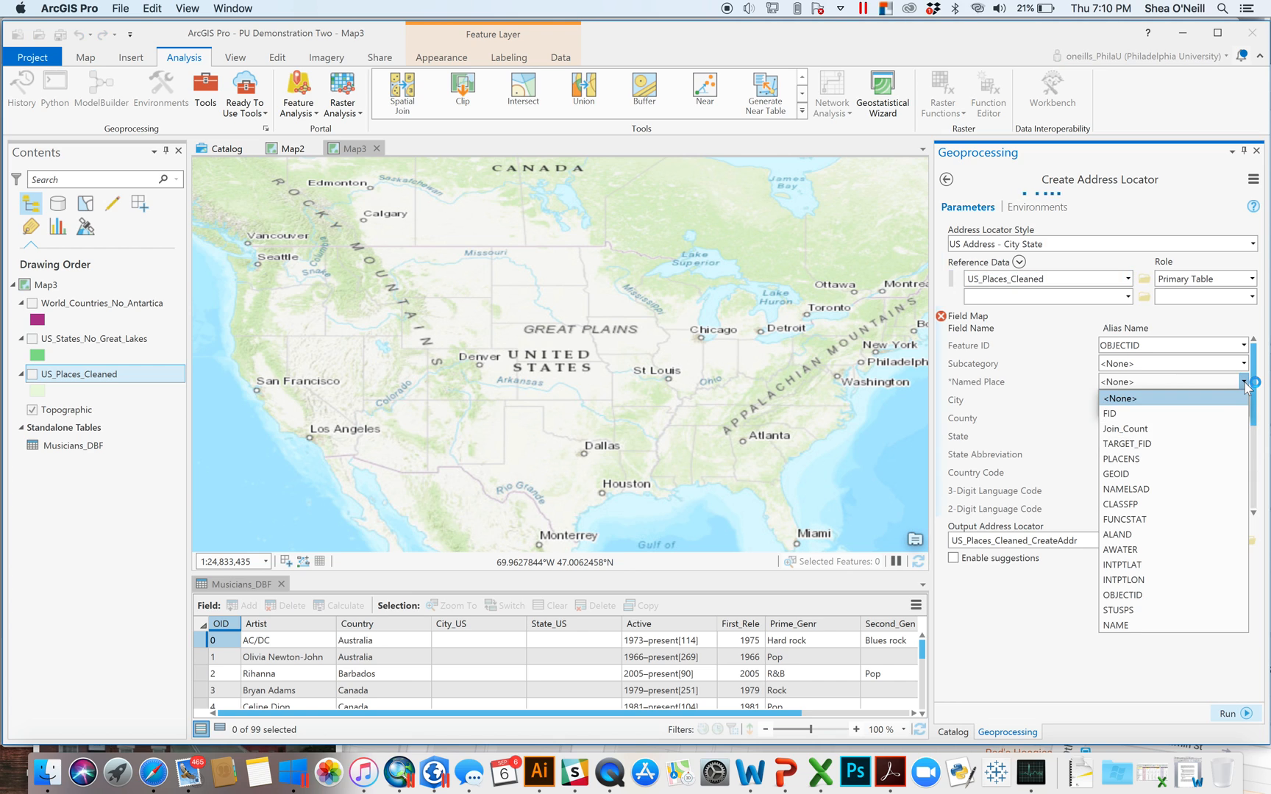
click(1127, 490)
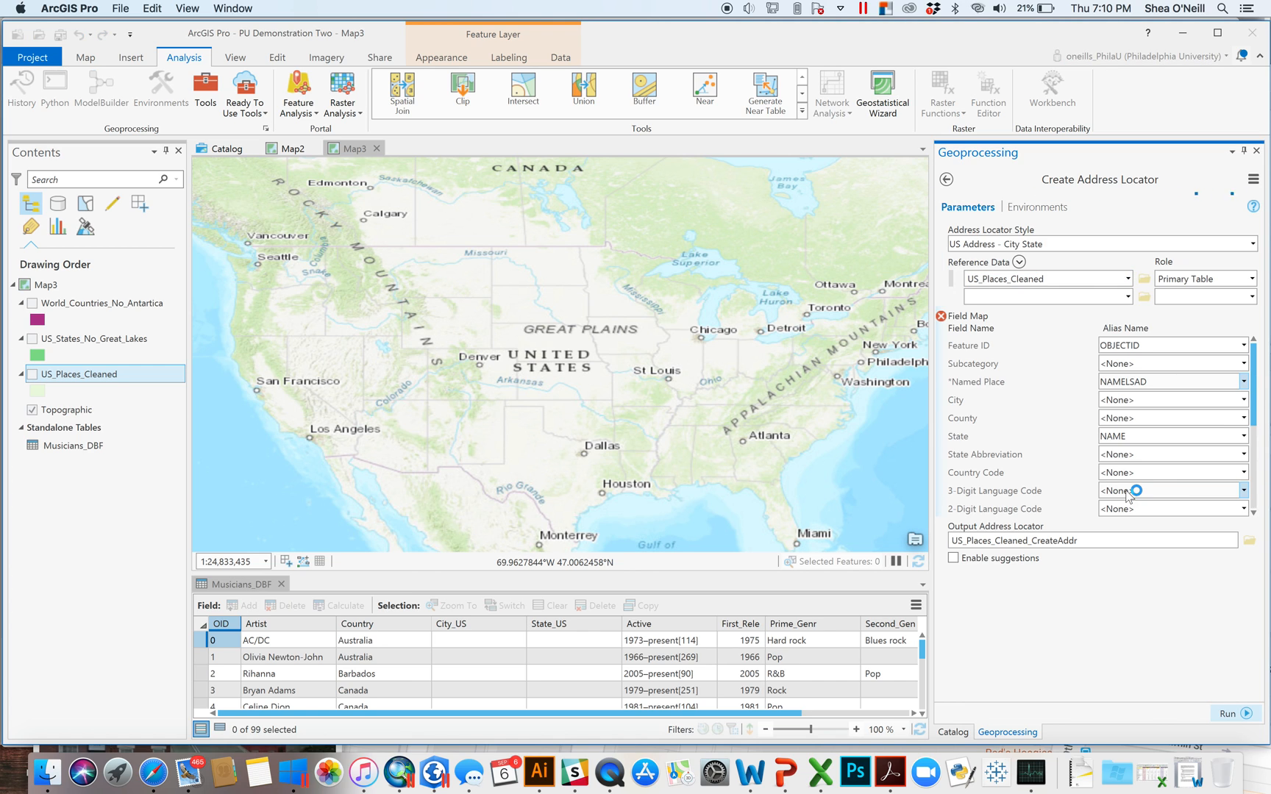
click(1244, 400)
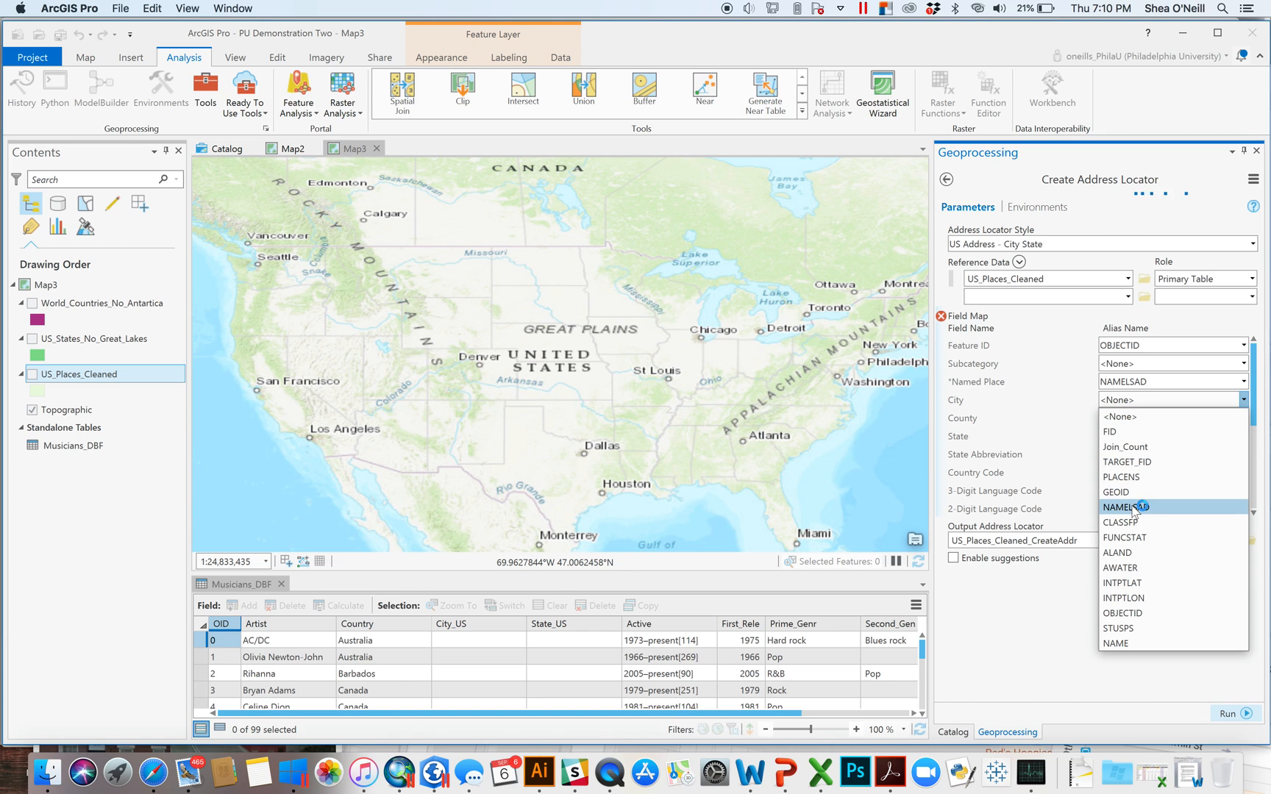
click(1132, 508)
click(1243, 436)
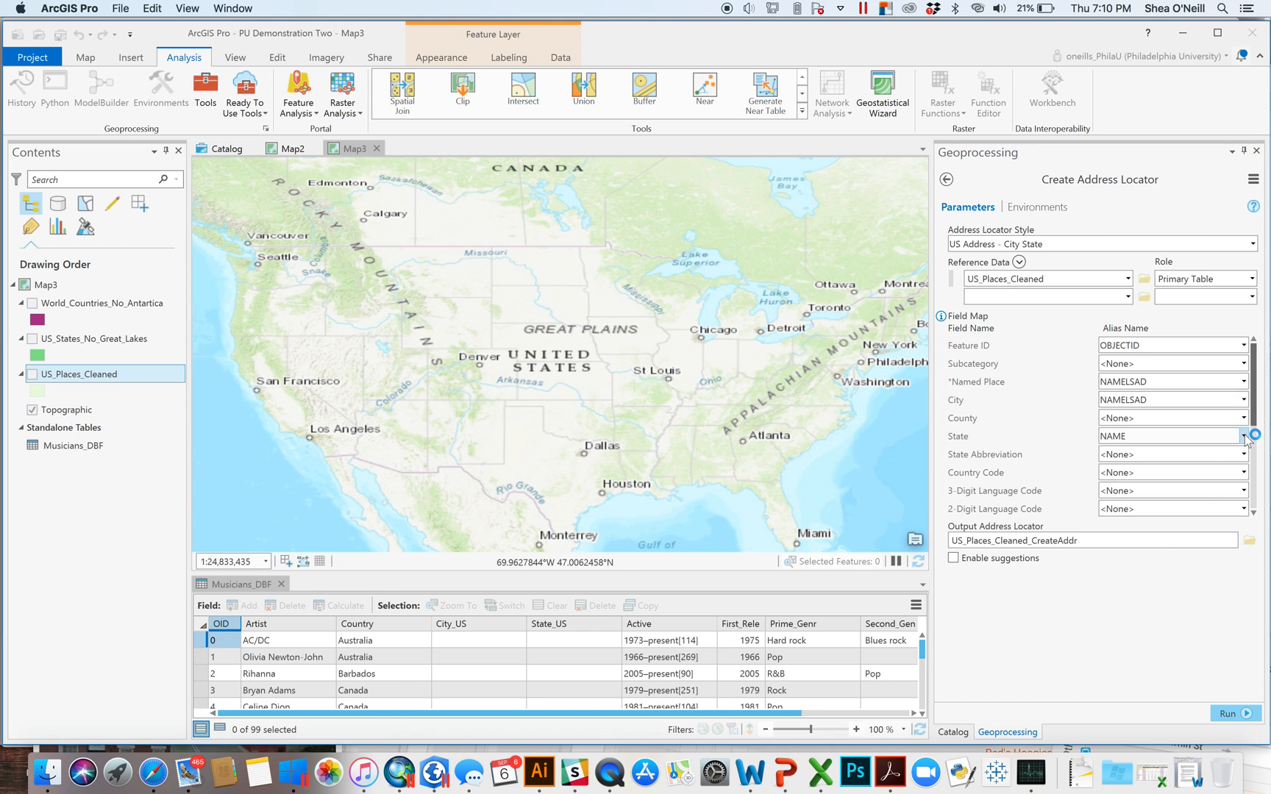
click(1132, 682)
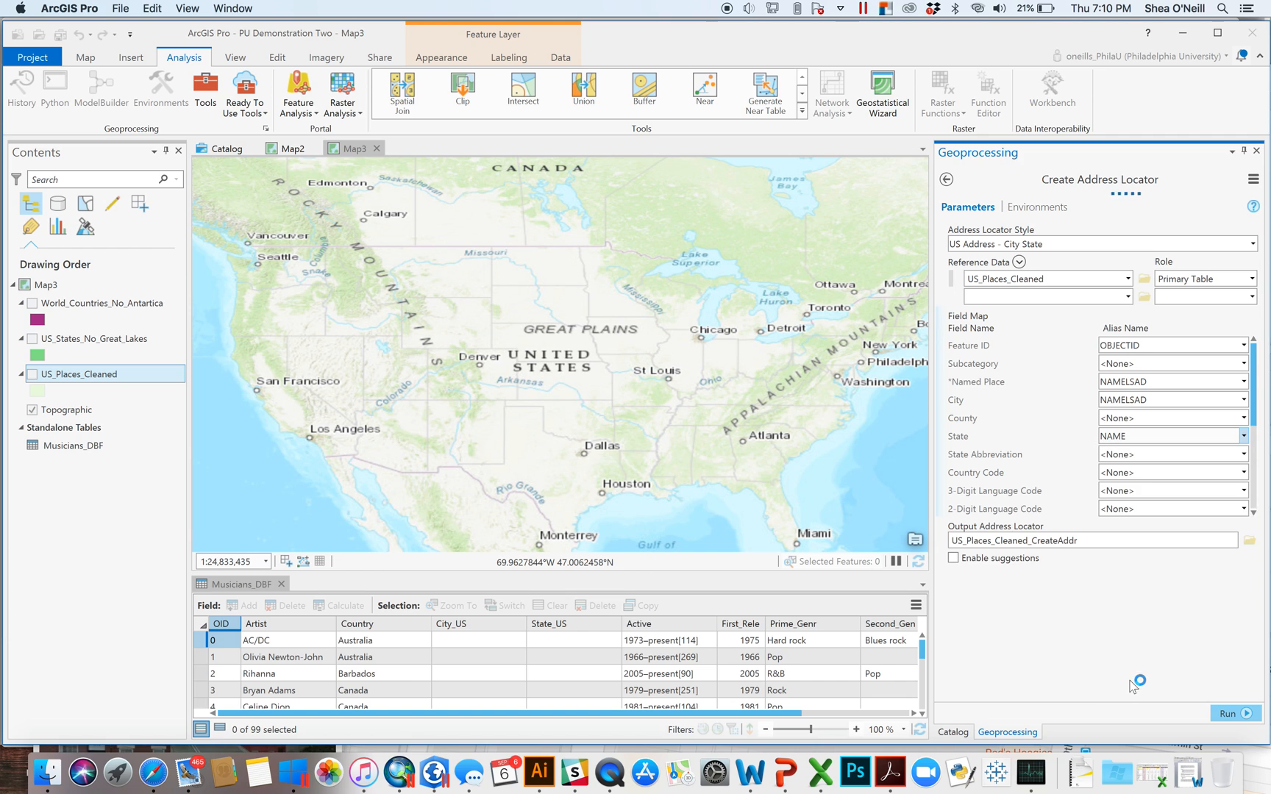
click(1243, 455)
click(1124, 687)
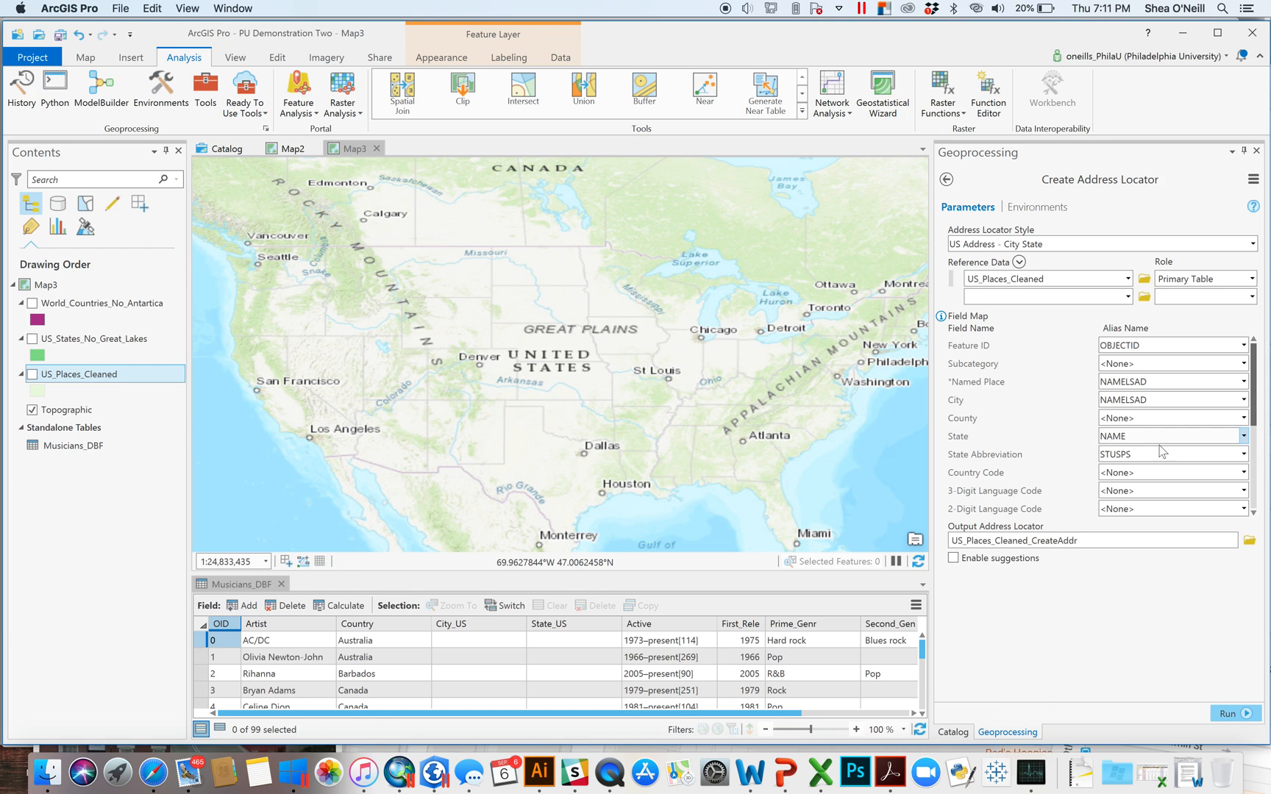
- Save the output locator as NewCityLocator and run the tool
click(1250, 541)
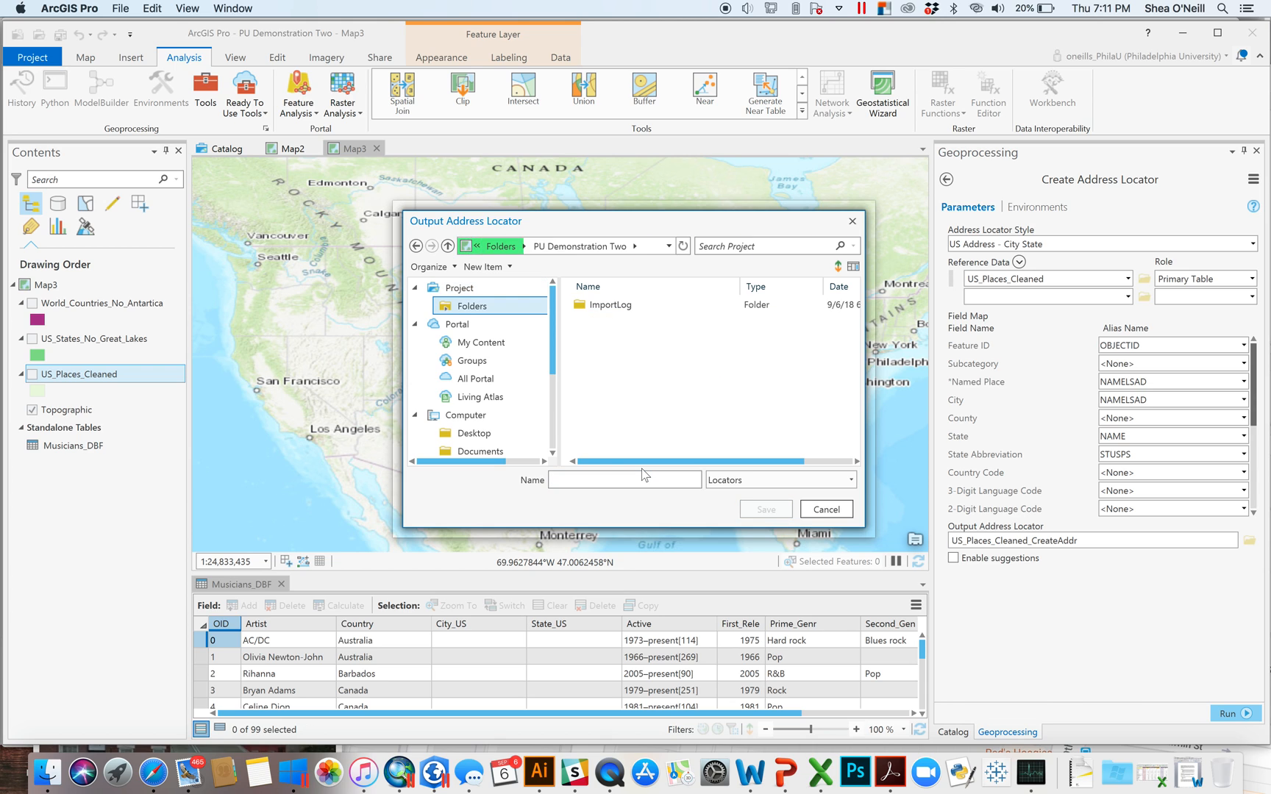
click(602, 482)
text(NewCityLocator)
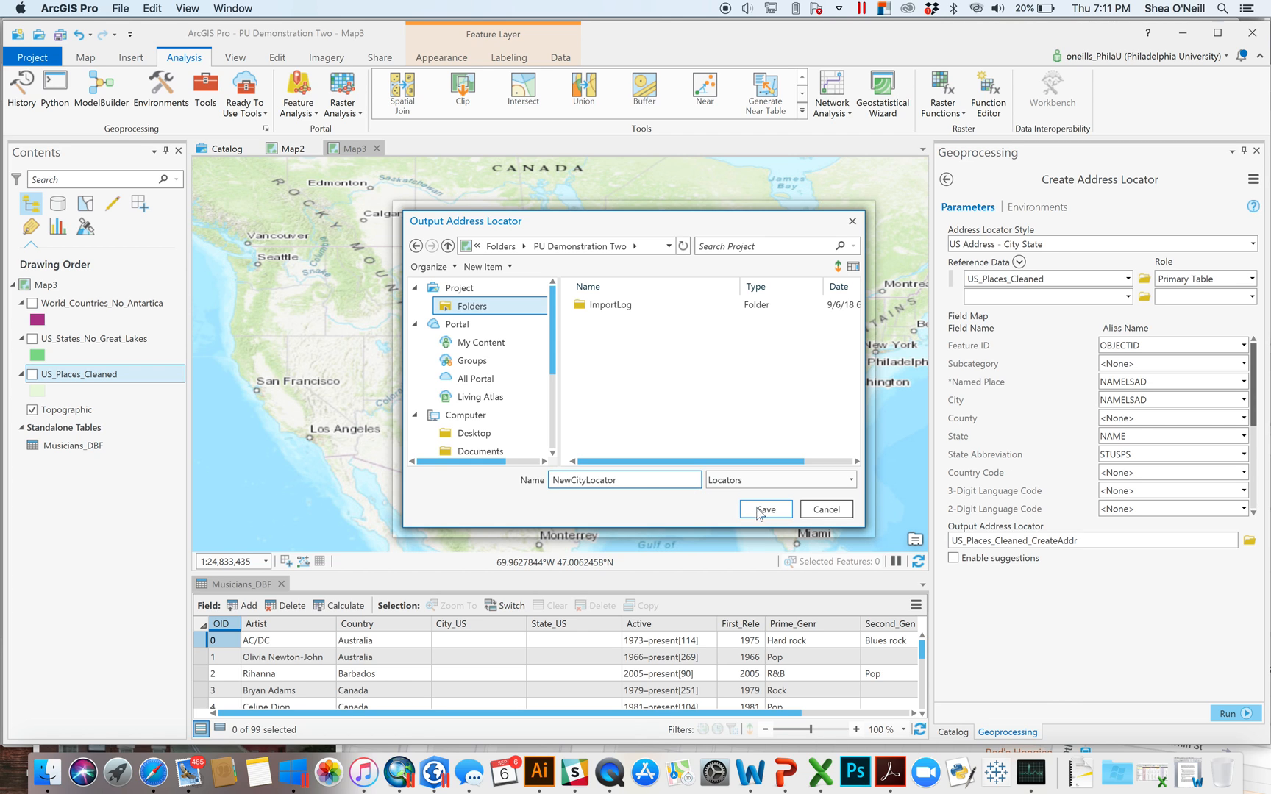
click(763, 510)
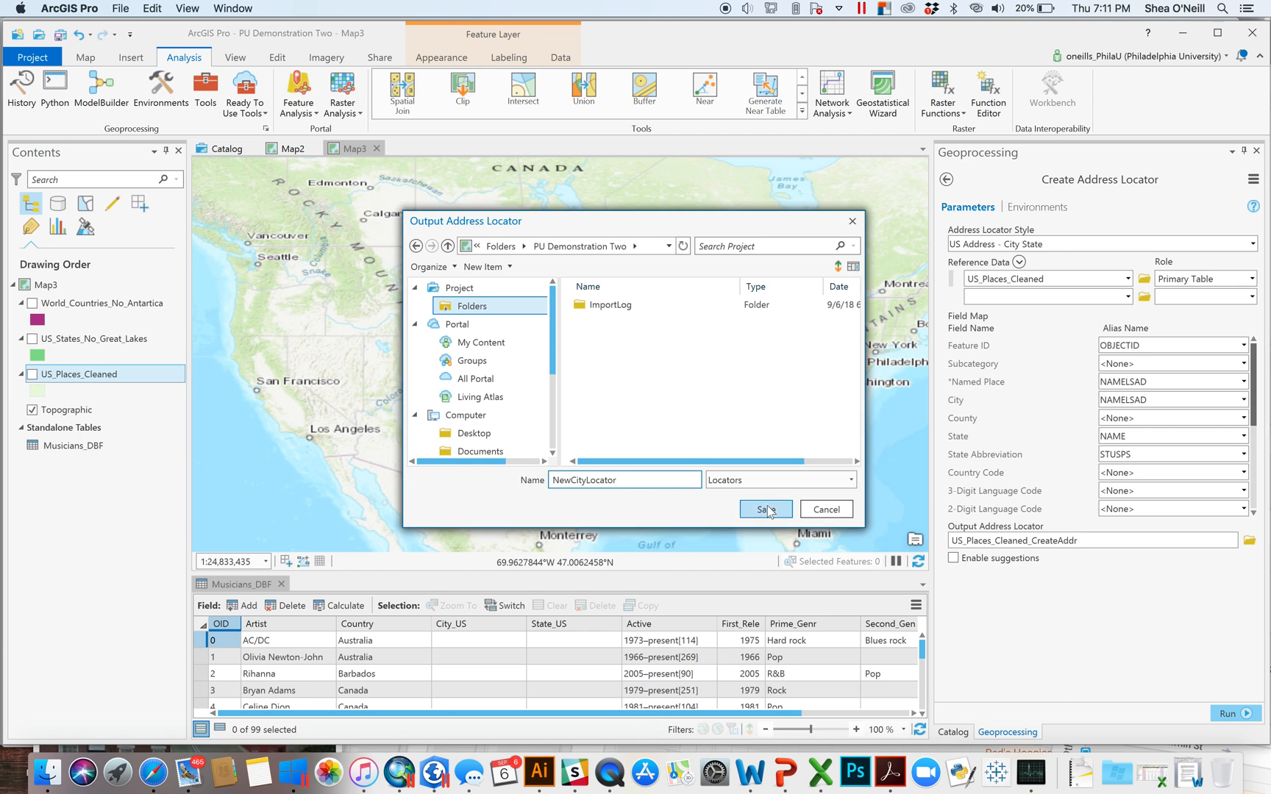
click(1232, 719)
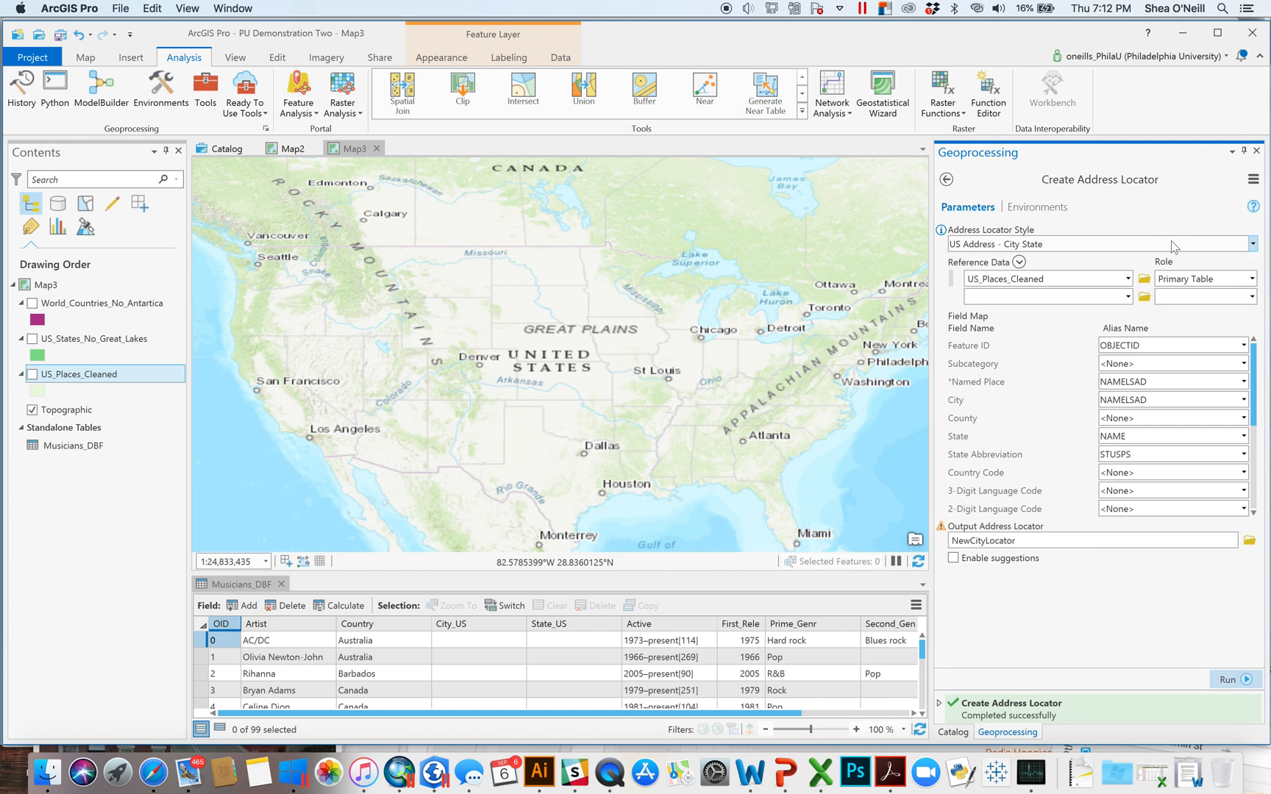
- Close the locator tool and the Musicians_DBF table view, and narrow the Catalog panel
click(1256, 151)
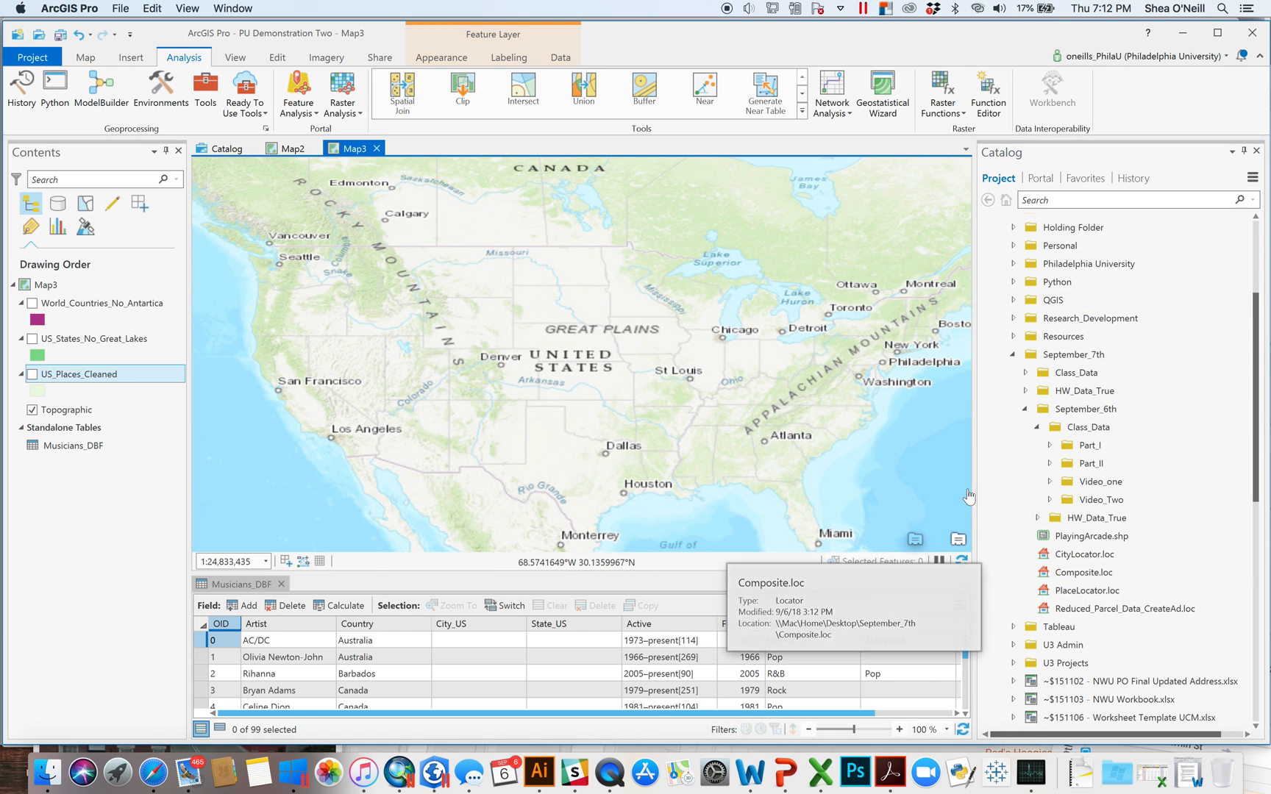
drag(973, 470, 1066, 475)
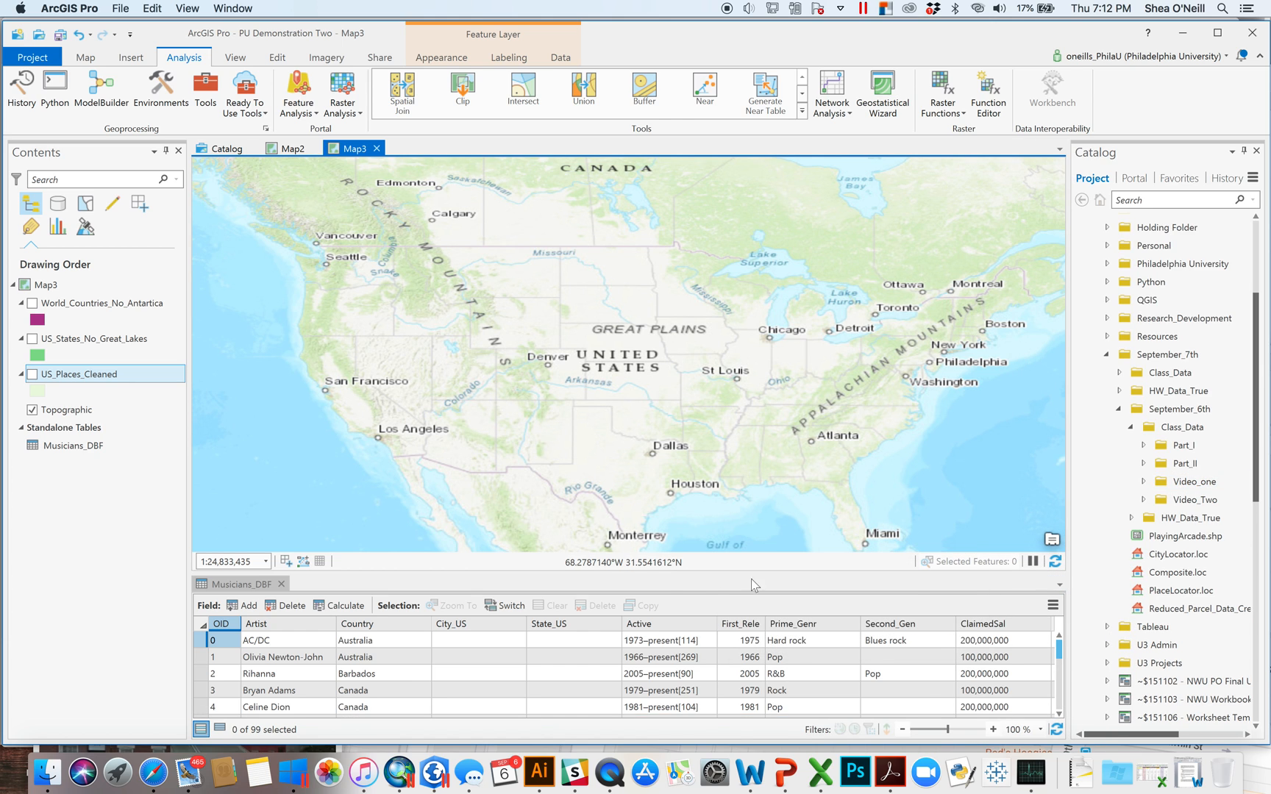
click(281, 584)
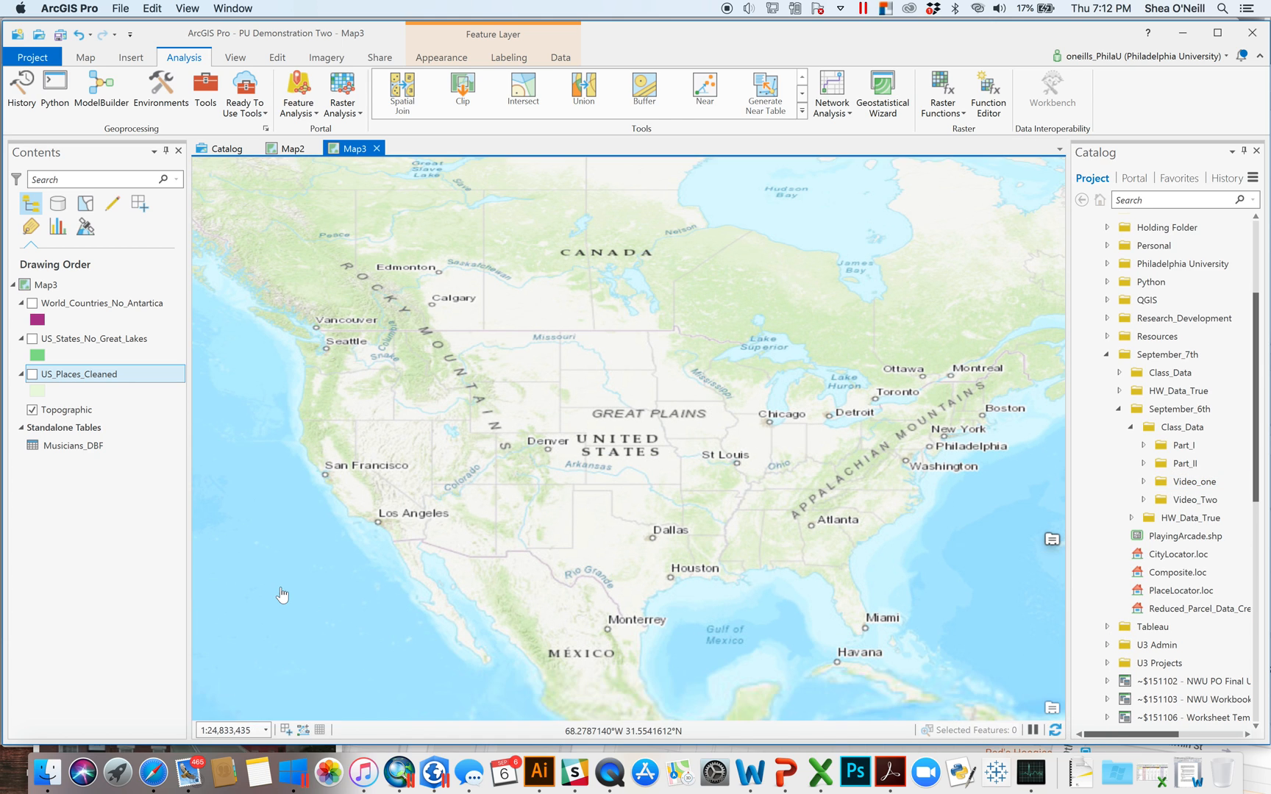
- Start Geocode Table on Musicians_DBF with NewCityLocator as the input locator
right_click(72, 450)
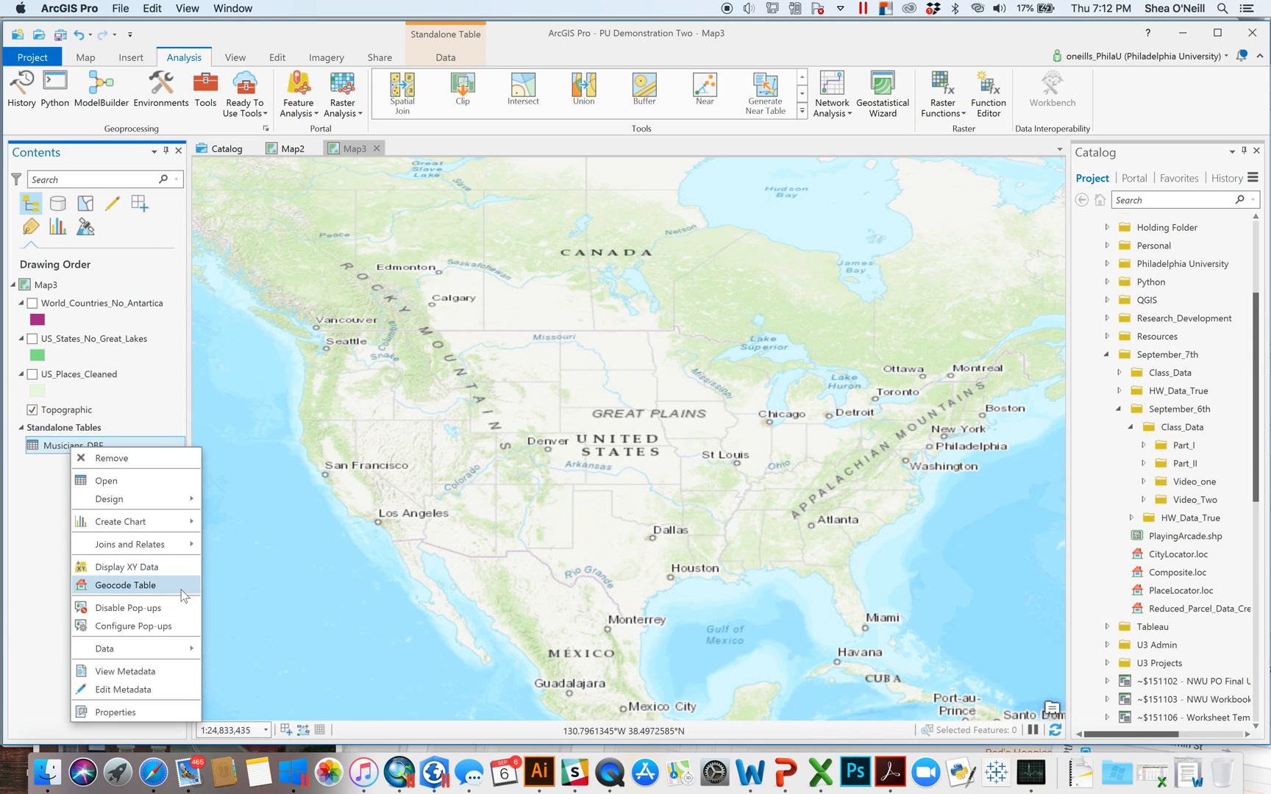
click(174, 586)
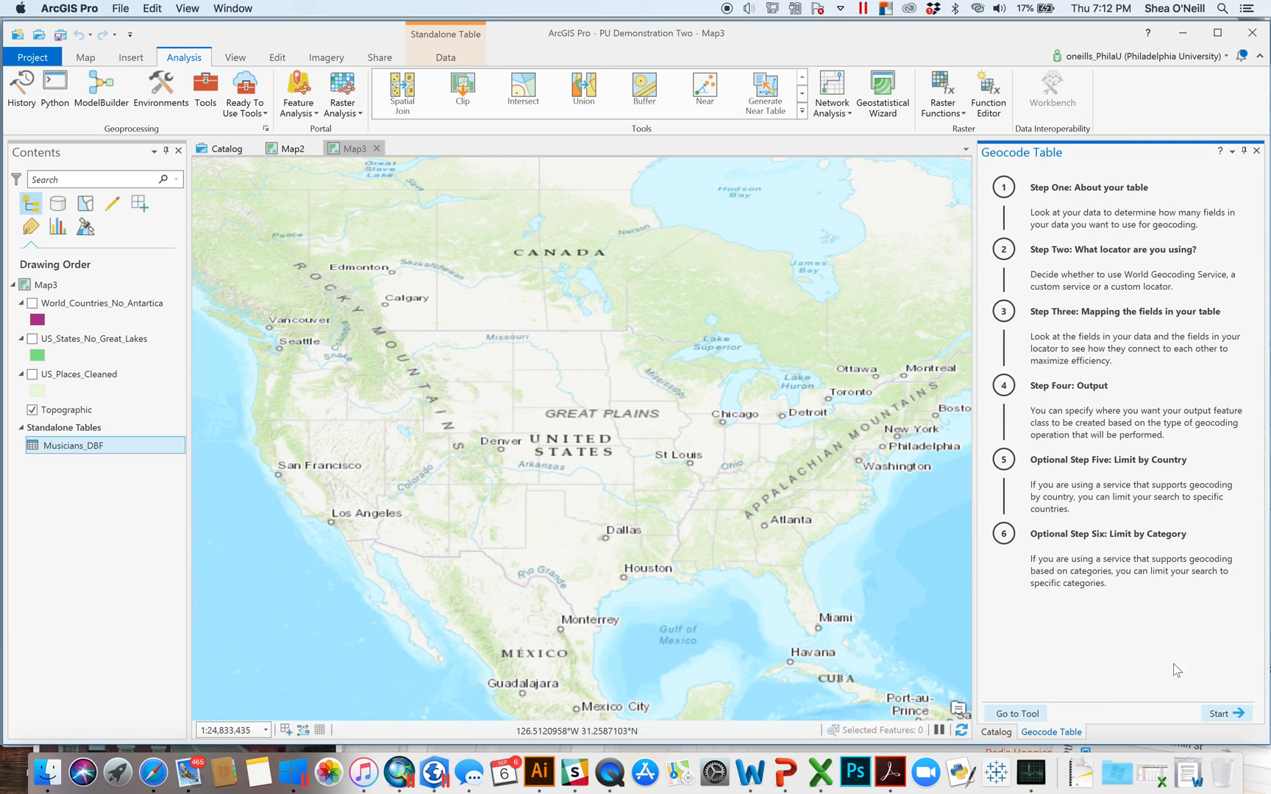
click(1242, 708)
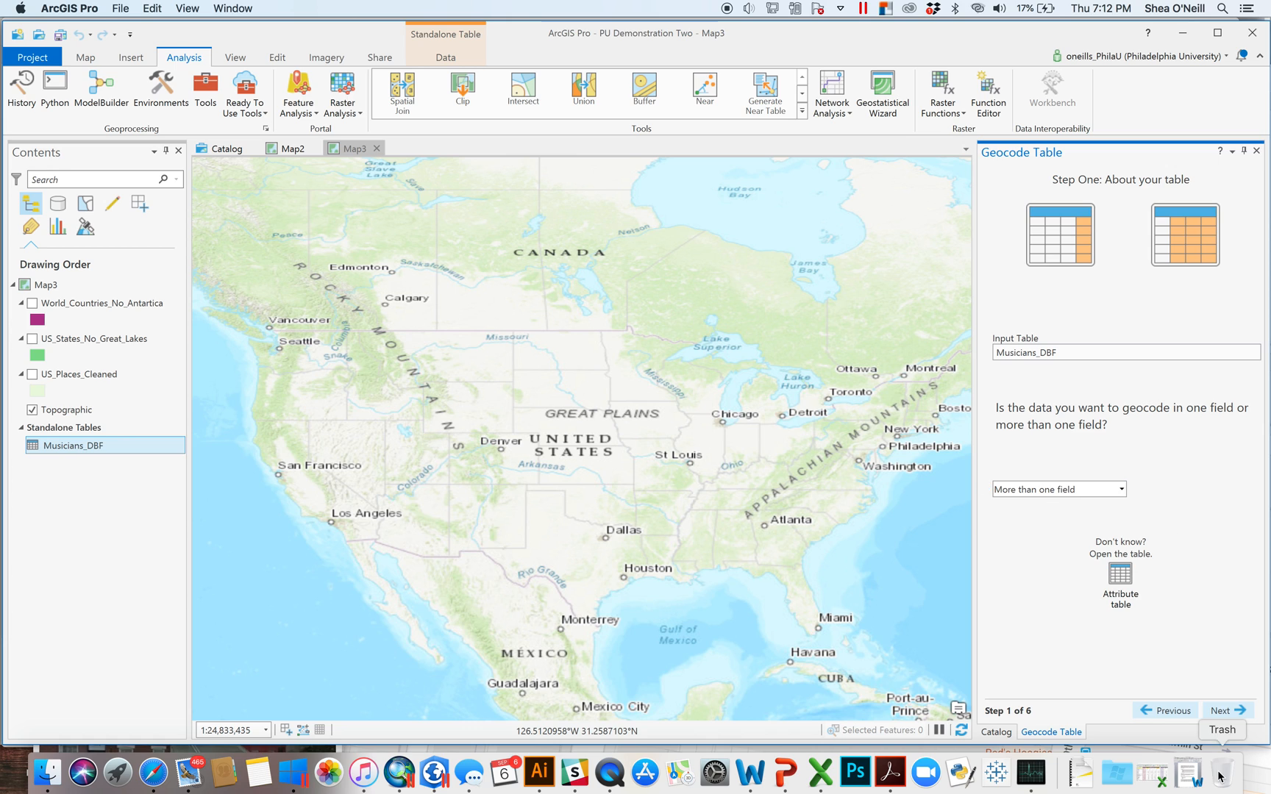
click(1225, 710)
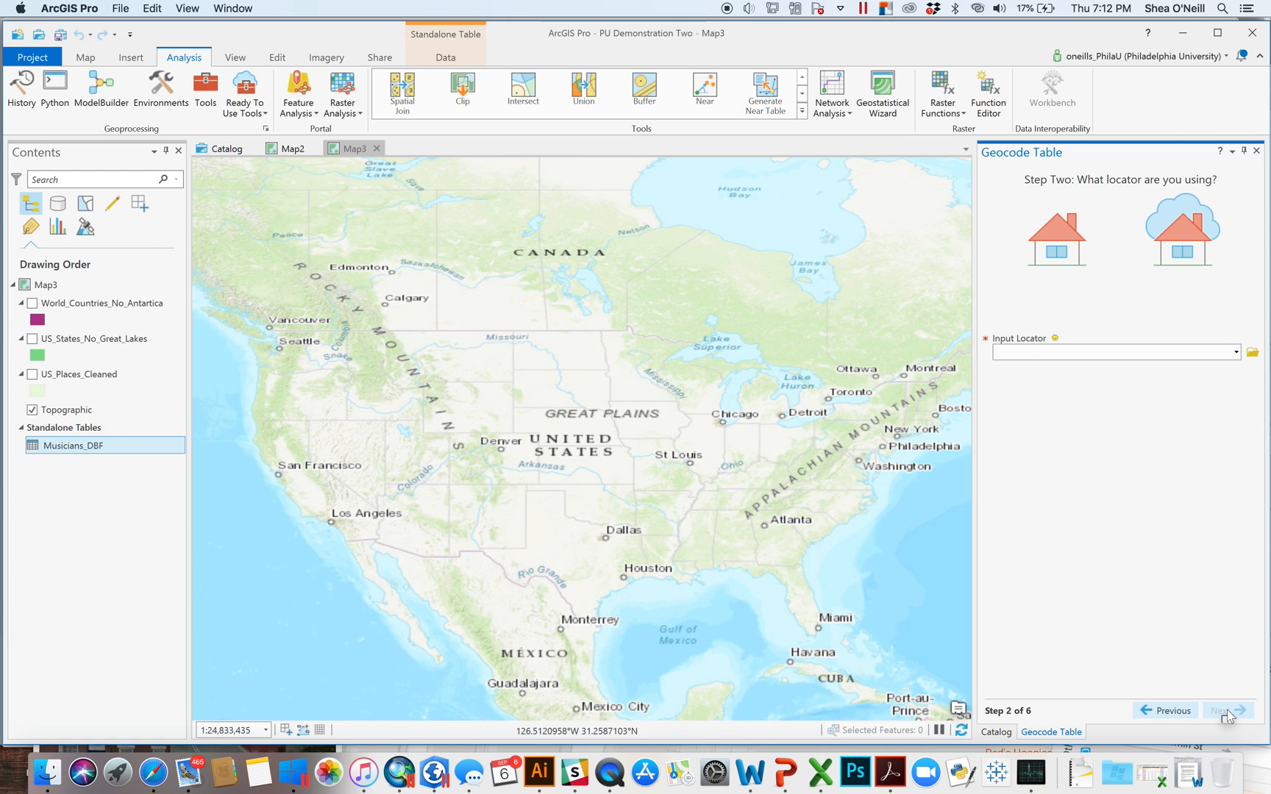
click(1236, 353)
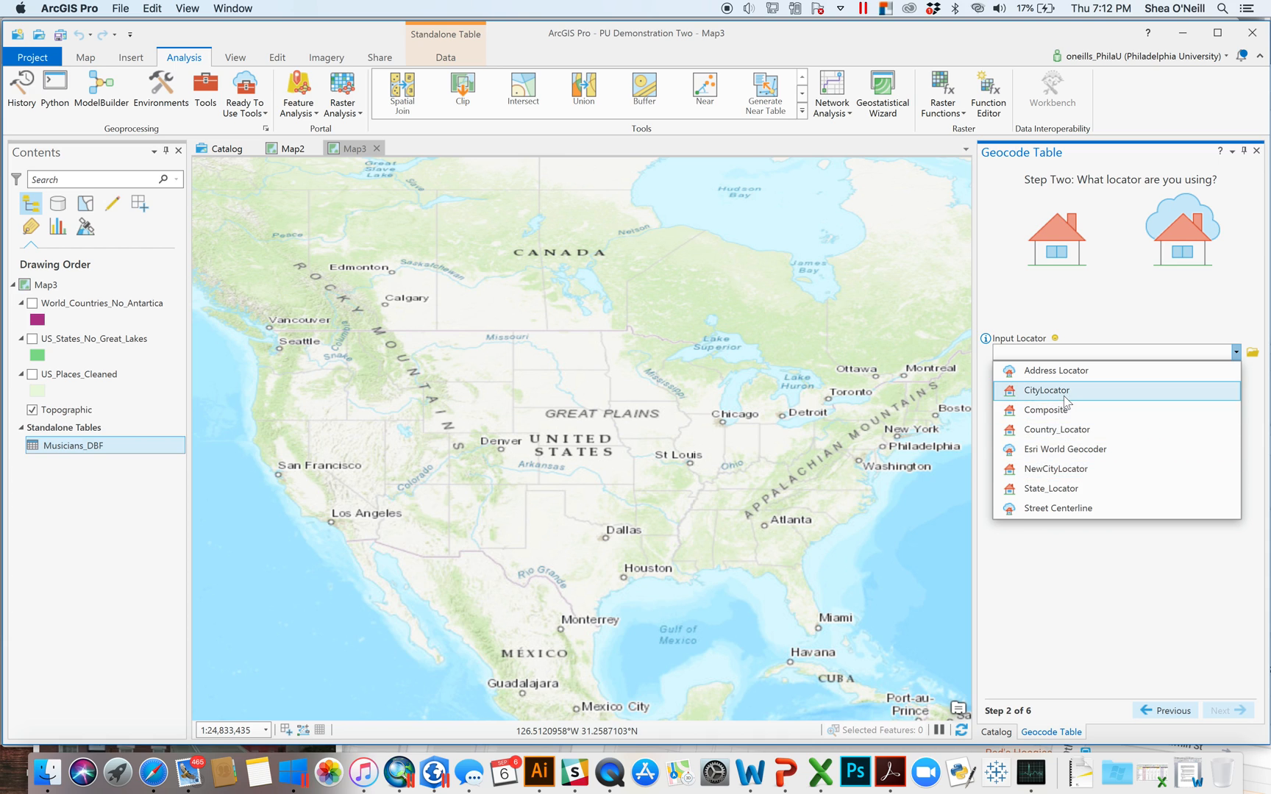
click(1086, 474)
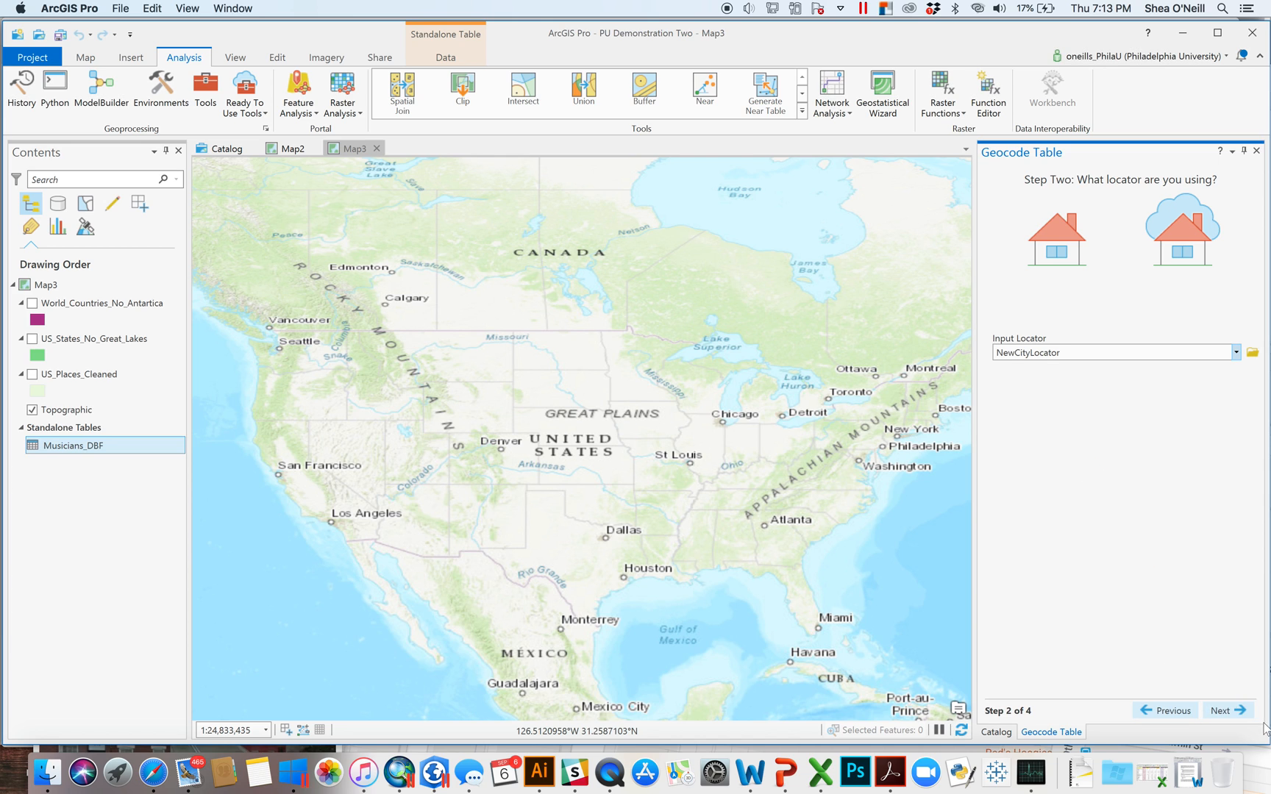
click(1241, 713)
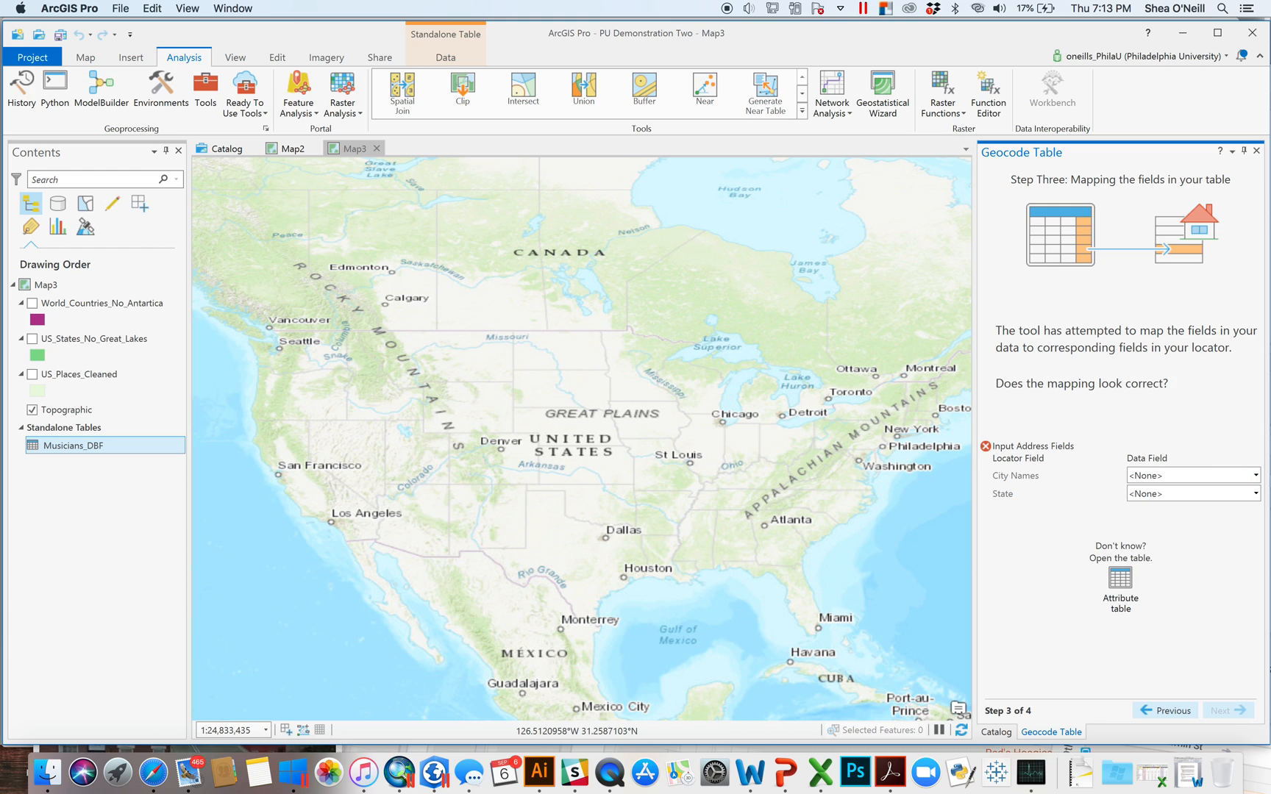
- Map City Names to City_US and State to State_US, checking the Musicians_DBF attribute table
click(1255, 476)
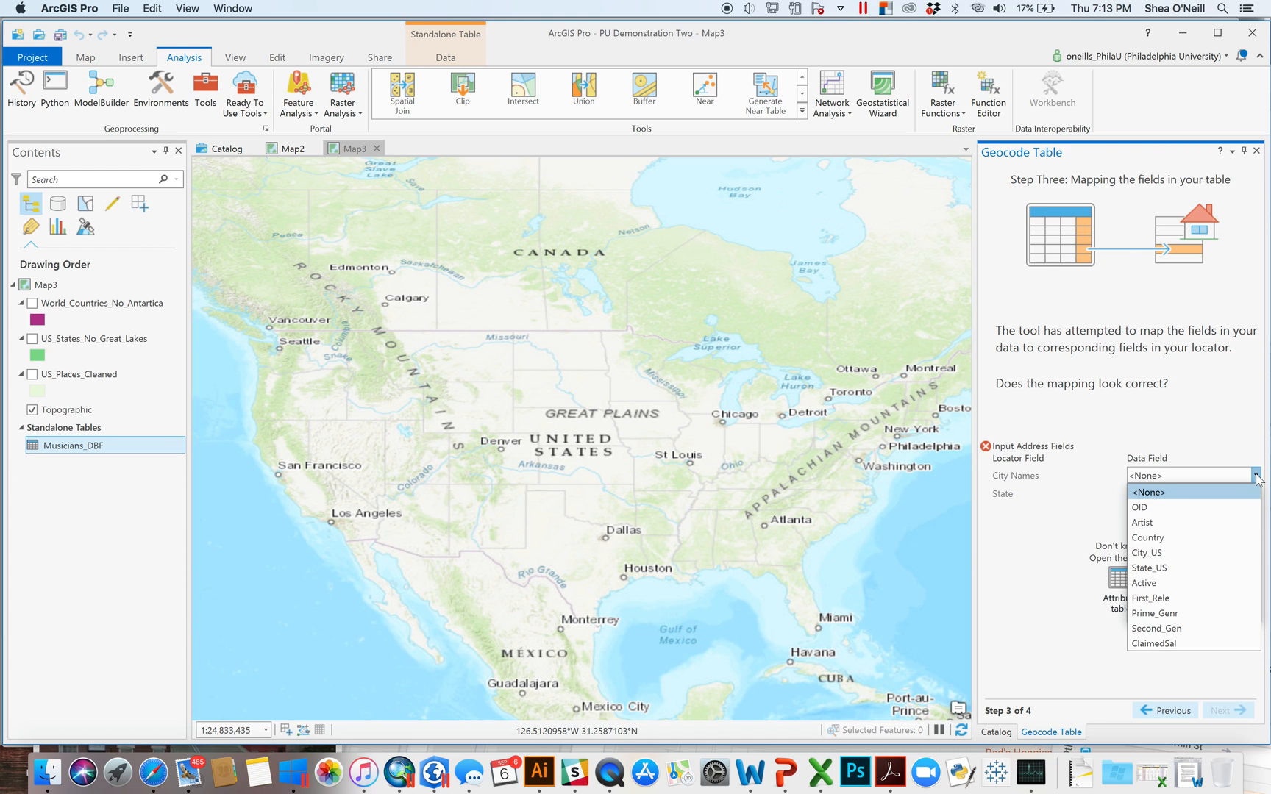
click(1170, 552)
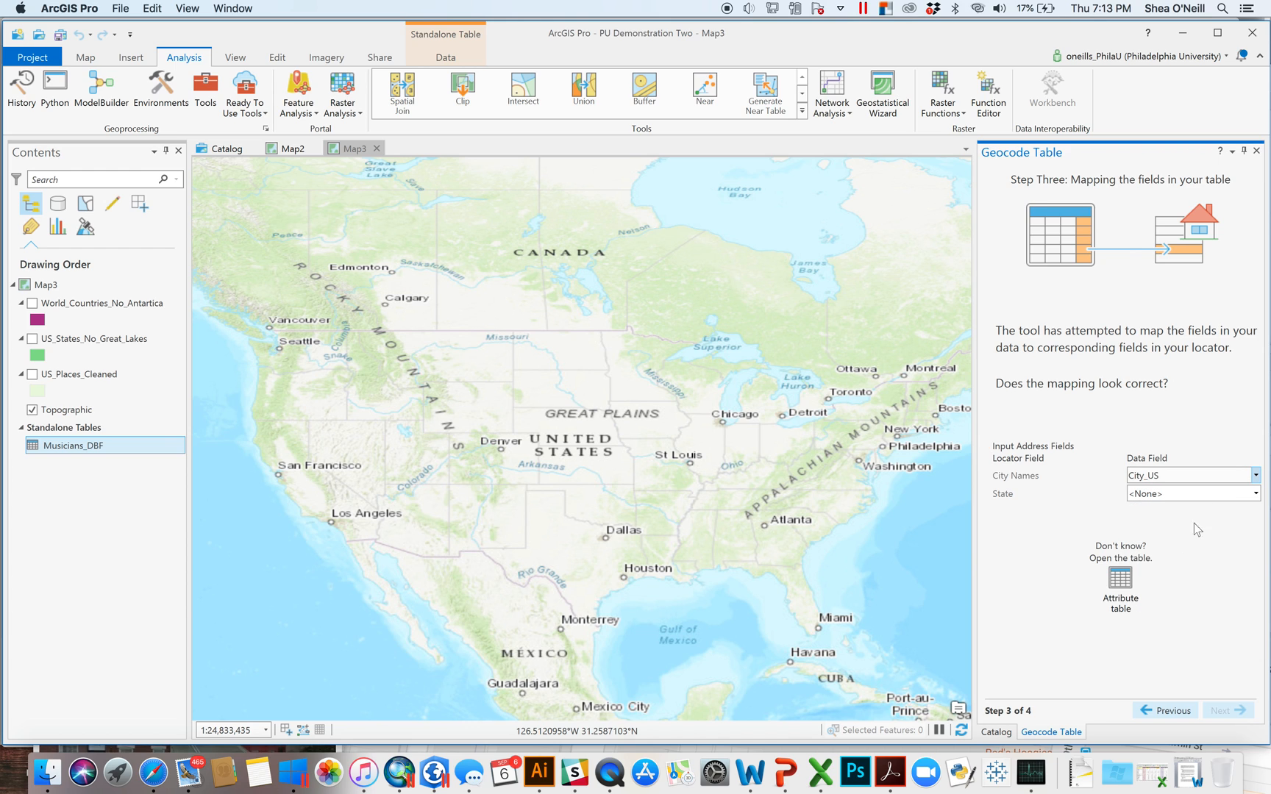
click(1256, 493)
click(1146, 585)
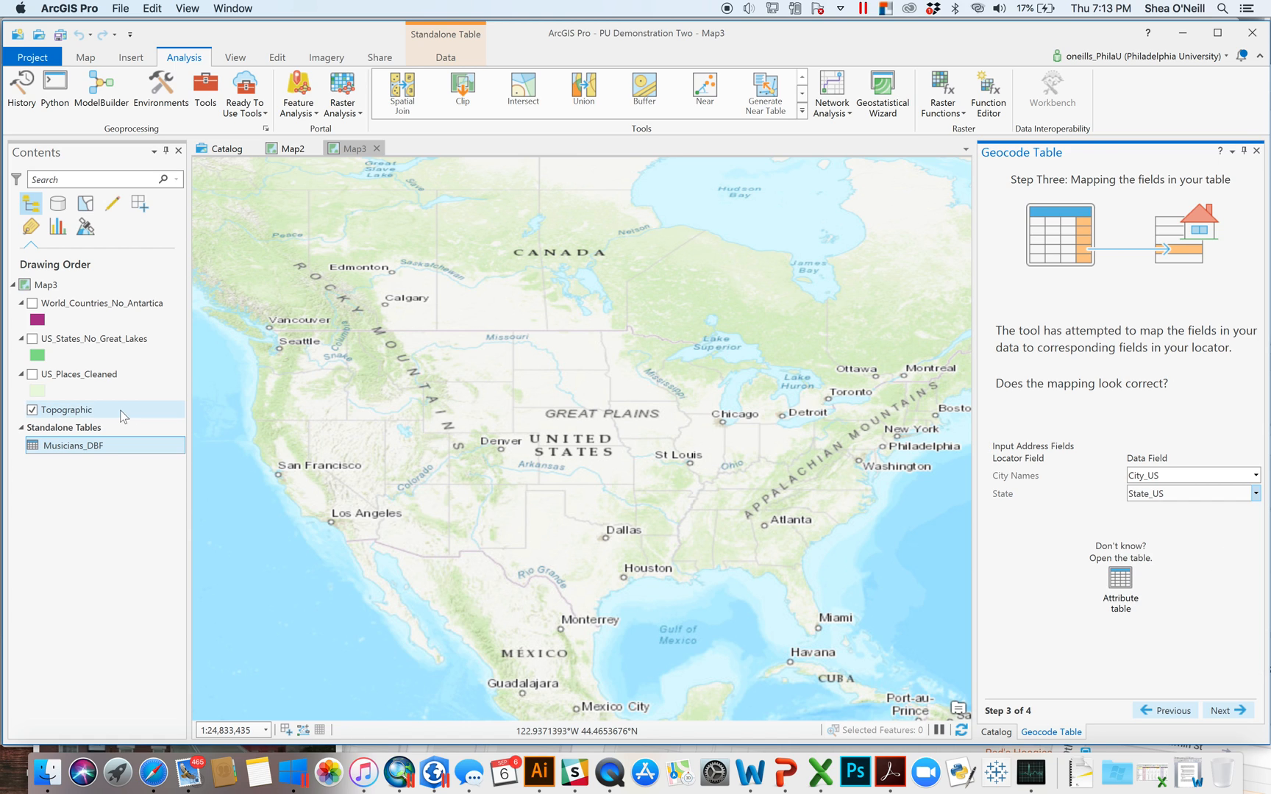
right_click(72, 449)
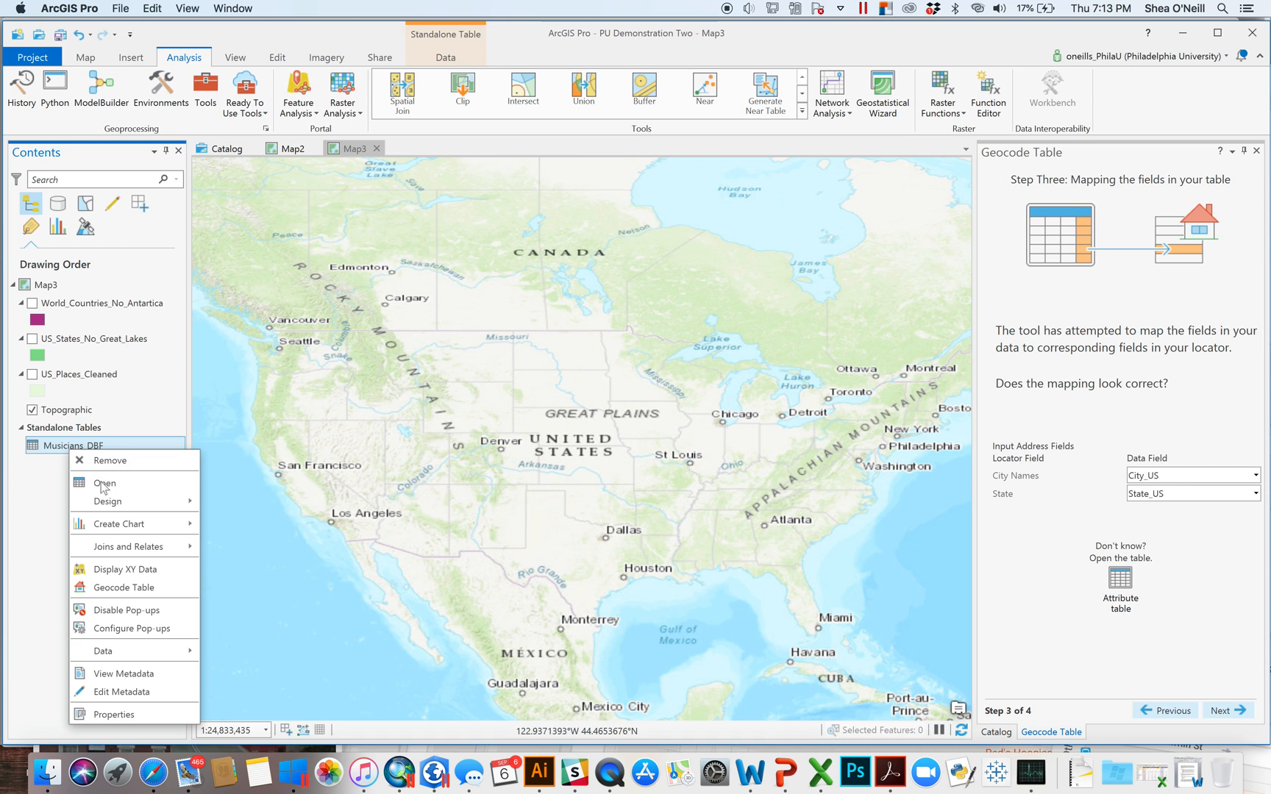
click(105, 484)
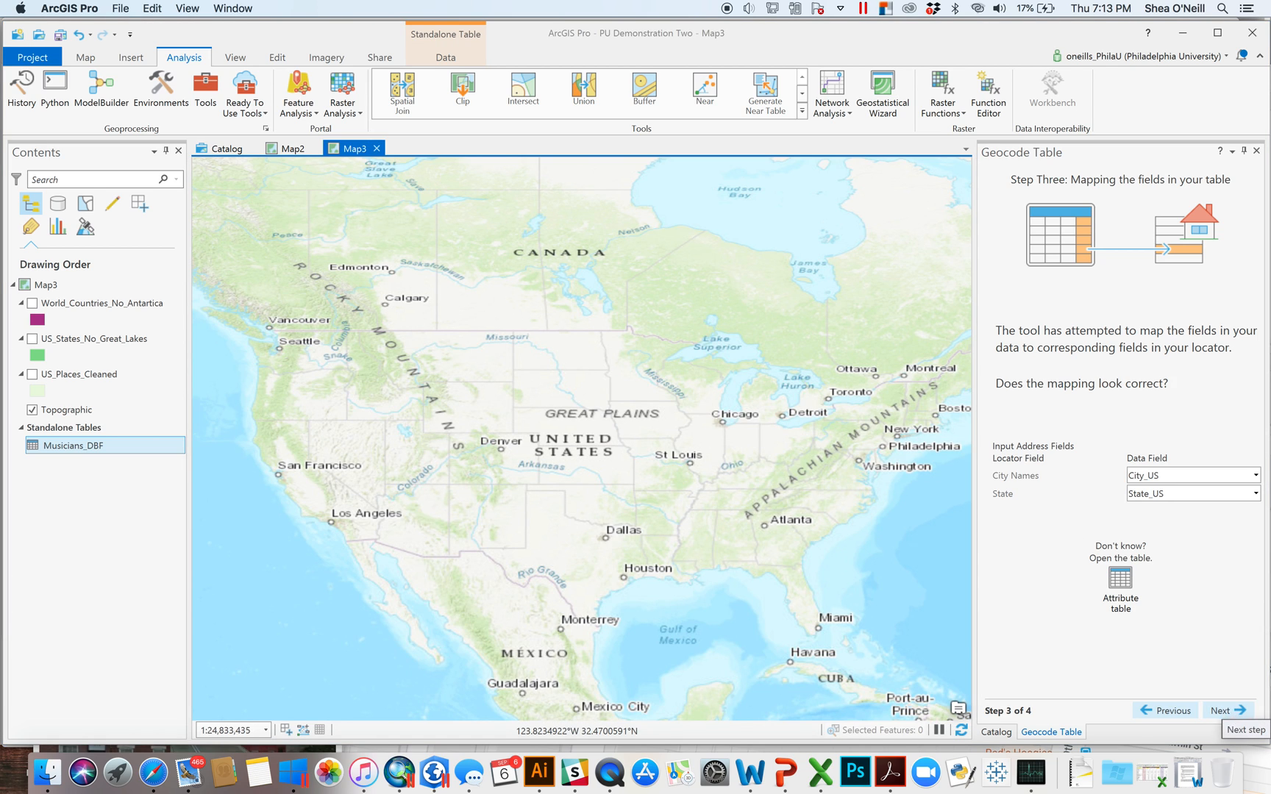
- Keep output Musicians_DBF_Geocoded and run the geocoding
click(1225, 712)
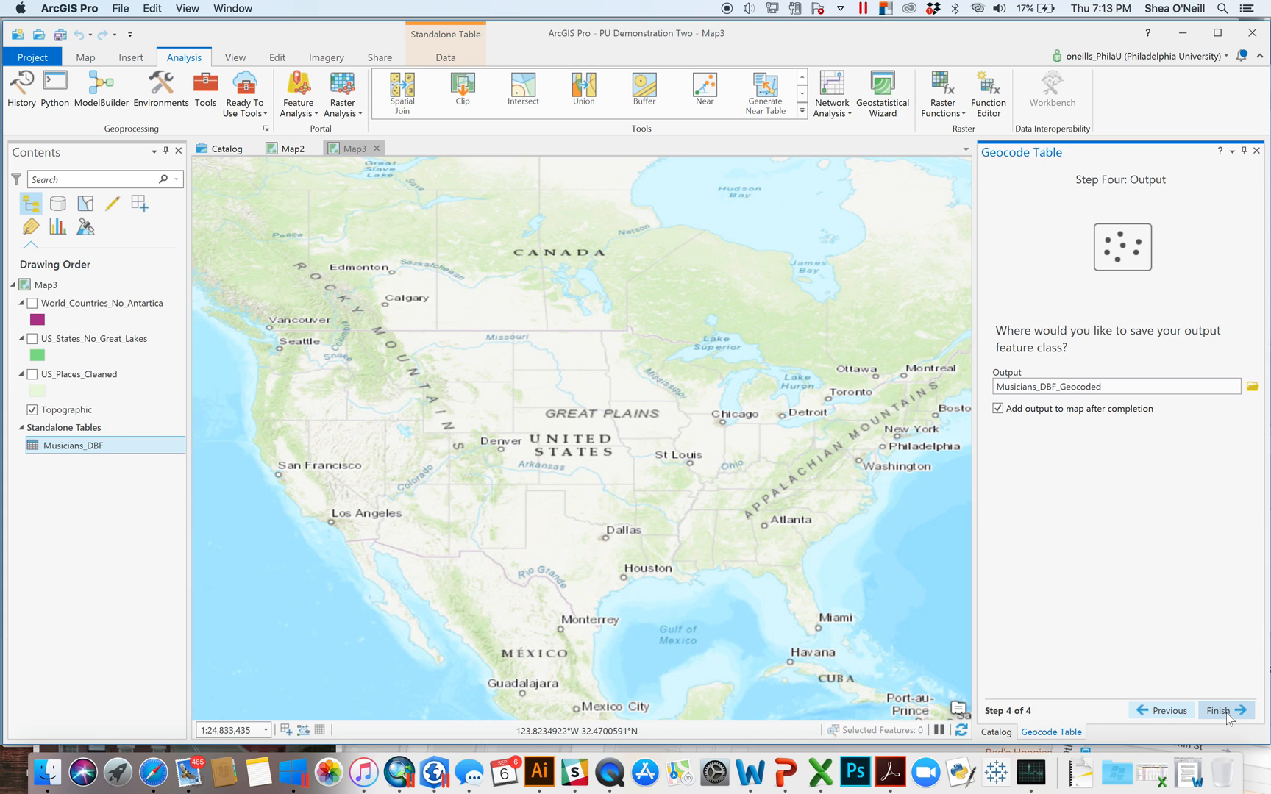
click(1240, 712)
click(1232, 718)
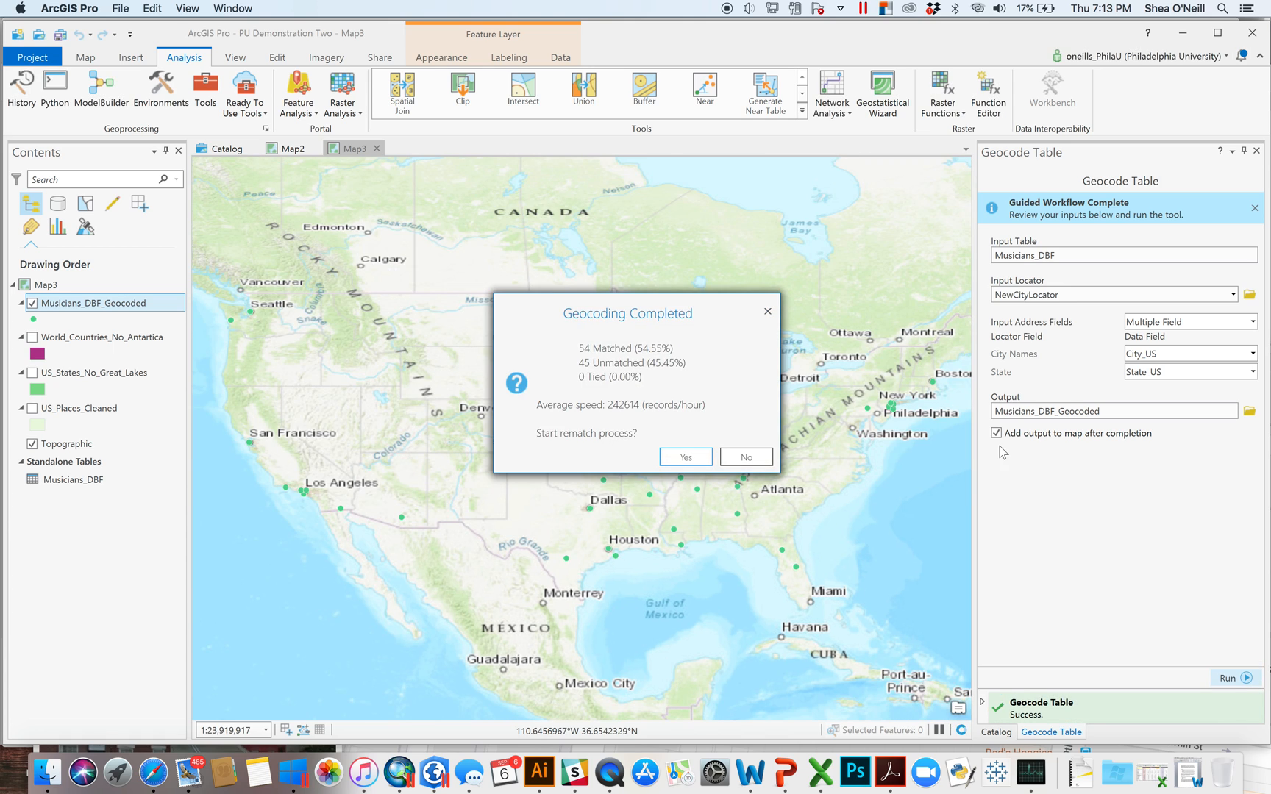
- Accept the rematch prompt and close the Rematch Addresses panel
click(695, 459)
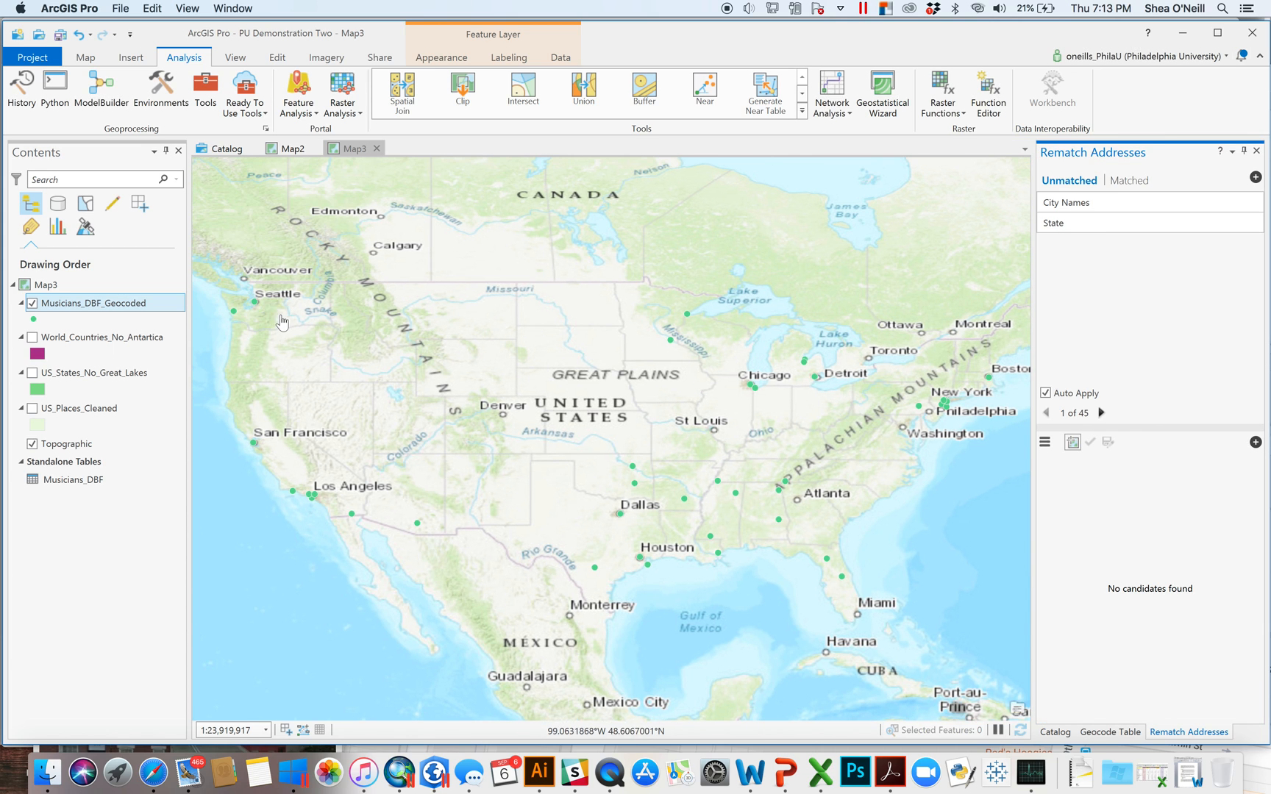
click(1256, 151)
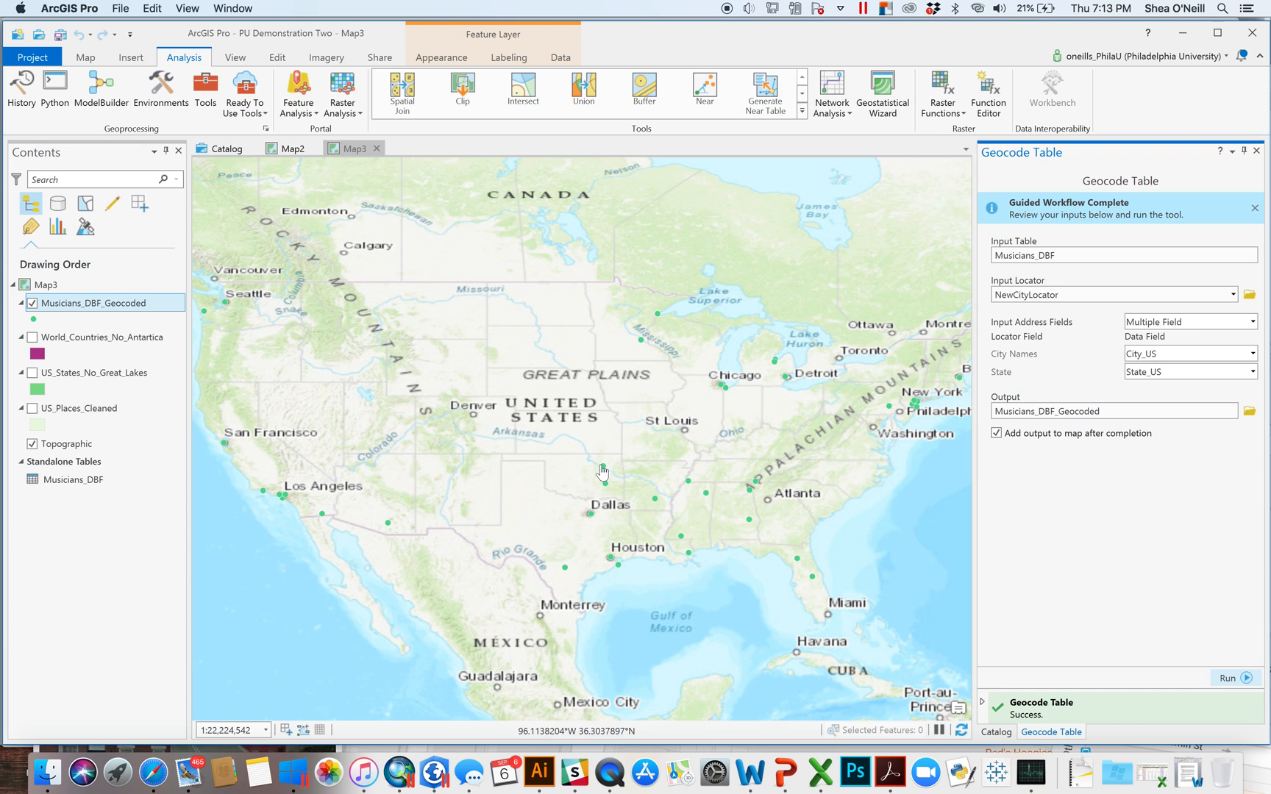
click(86, 59)
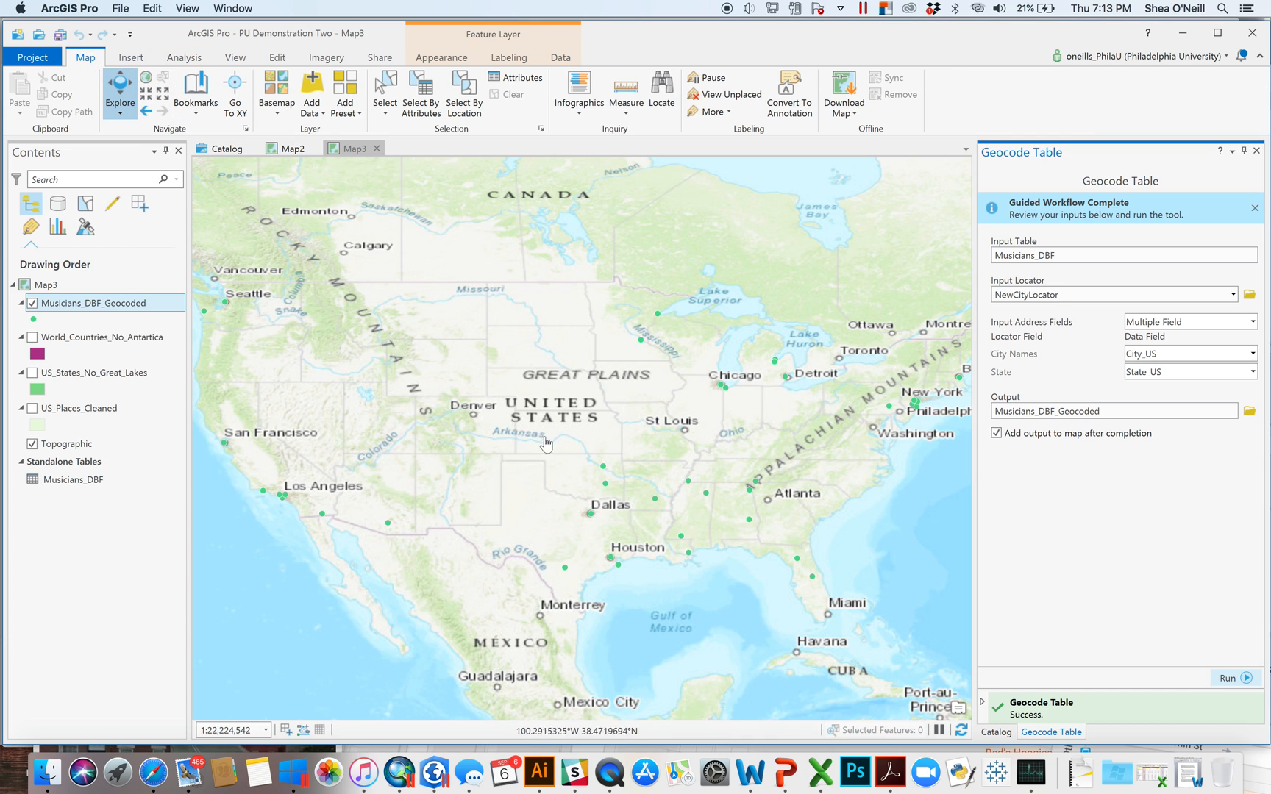
- Inspect the geocoded point near Tulsa, then close its pop-up and the Geocode Table pane
click(605, 469)
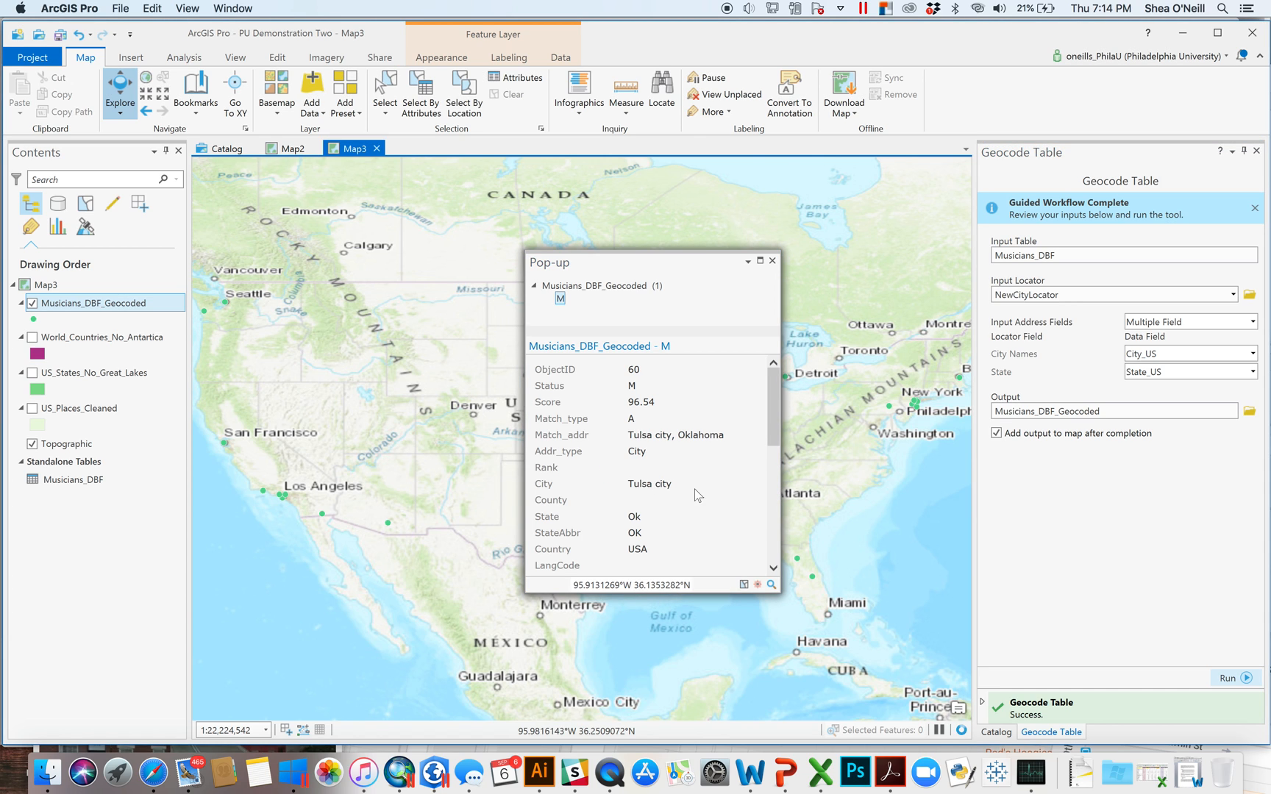
drag(771, 419, 769, 541)
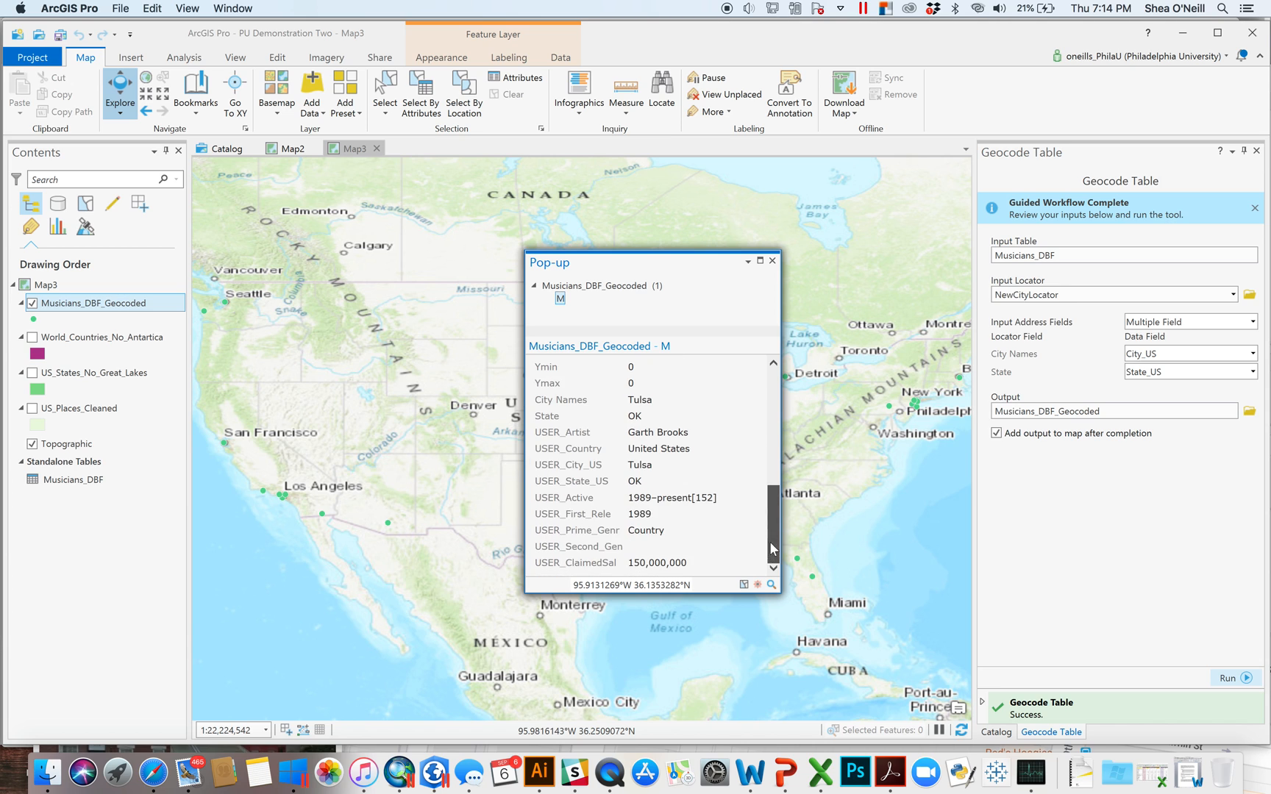
click(772, 261)
click(1256, 150)
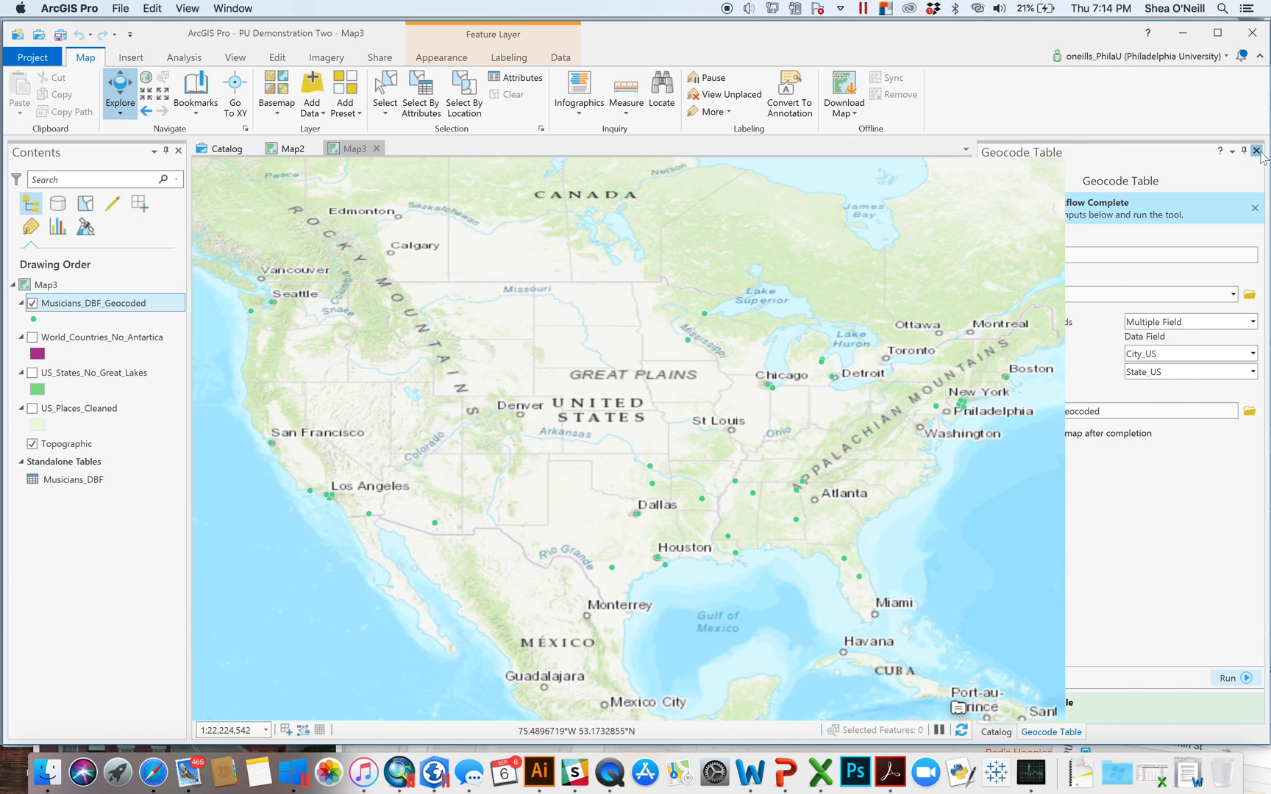
- Open the Musicians_DBF_Geocoded attribute table and widen and sort by the Status column
right_click(108, 317)
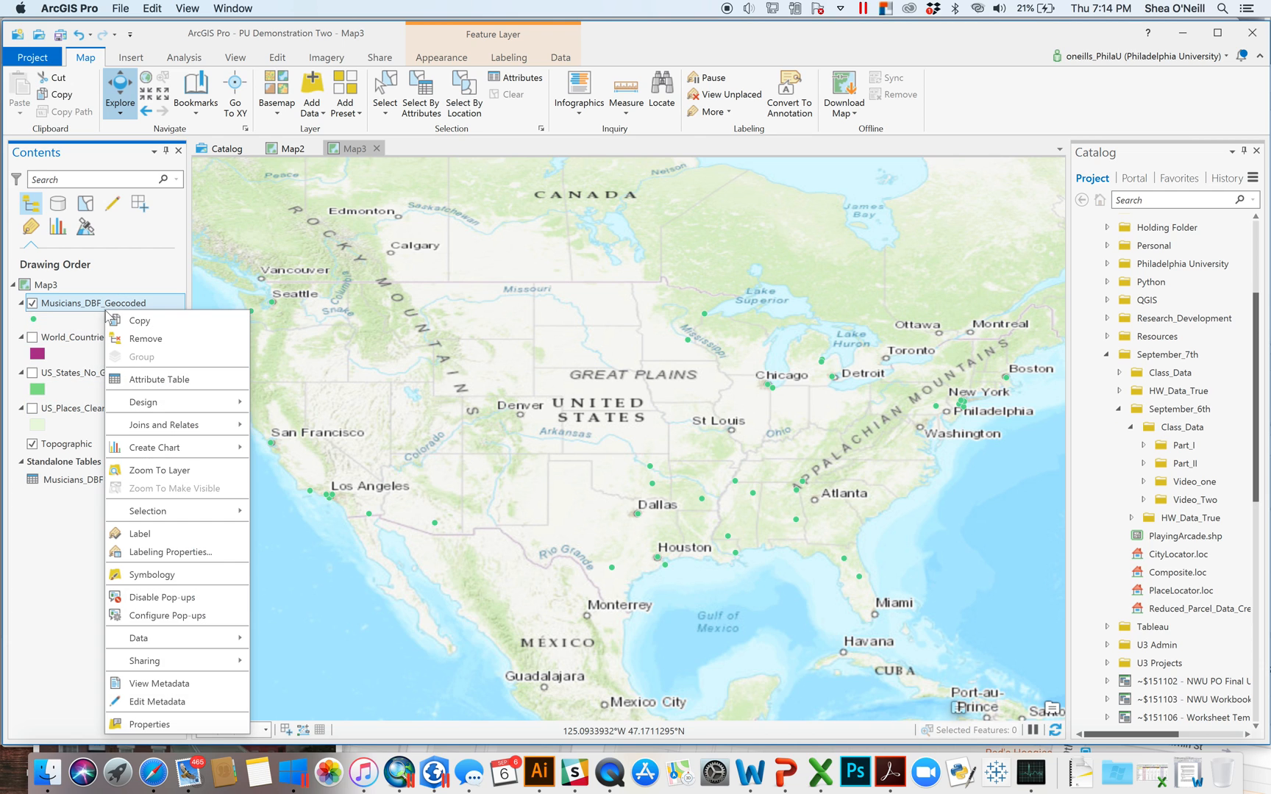
click(183, 386)
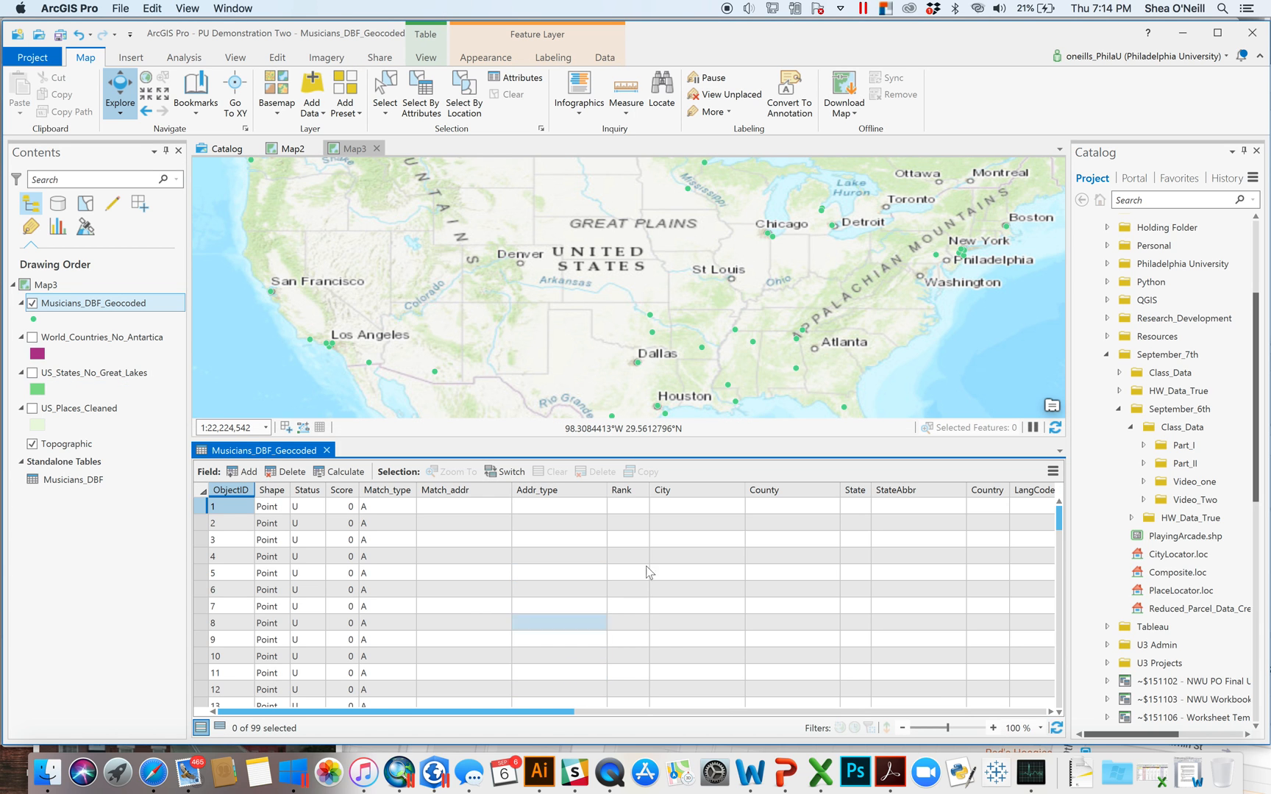
scroll(636, 581, down, 20)
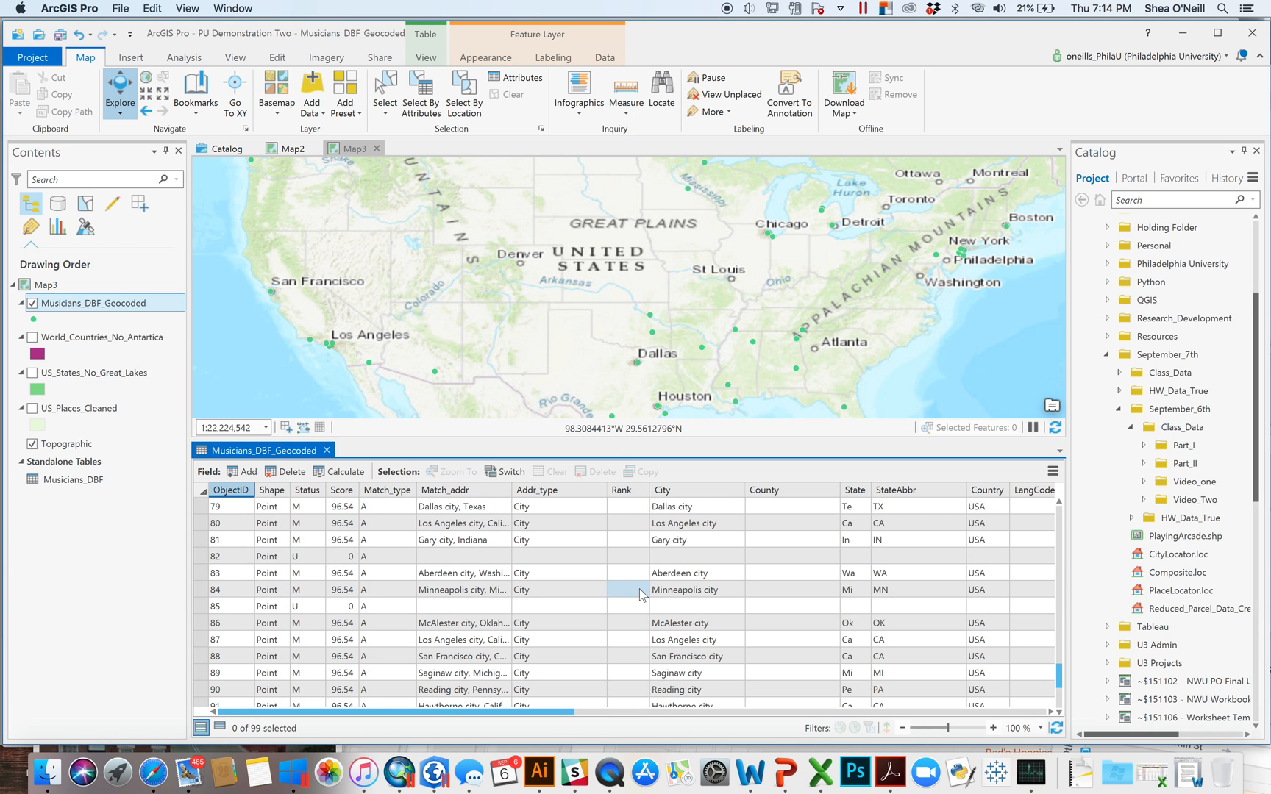
scroll(639, 589, down, 1)
key(ctrl+Home)
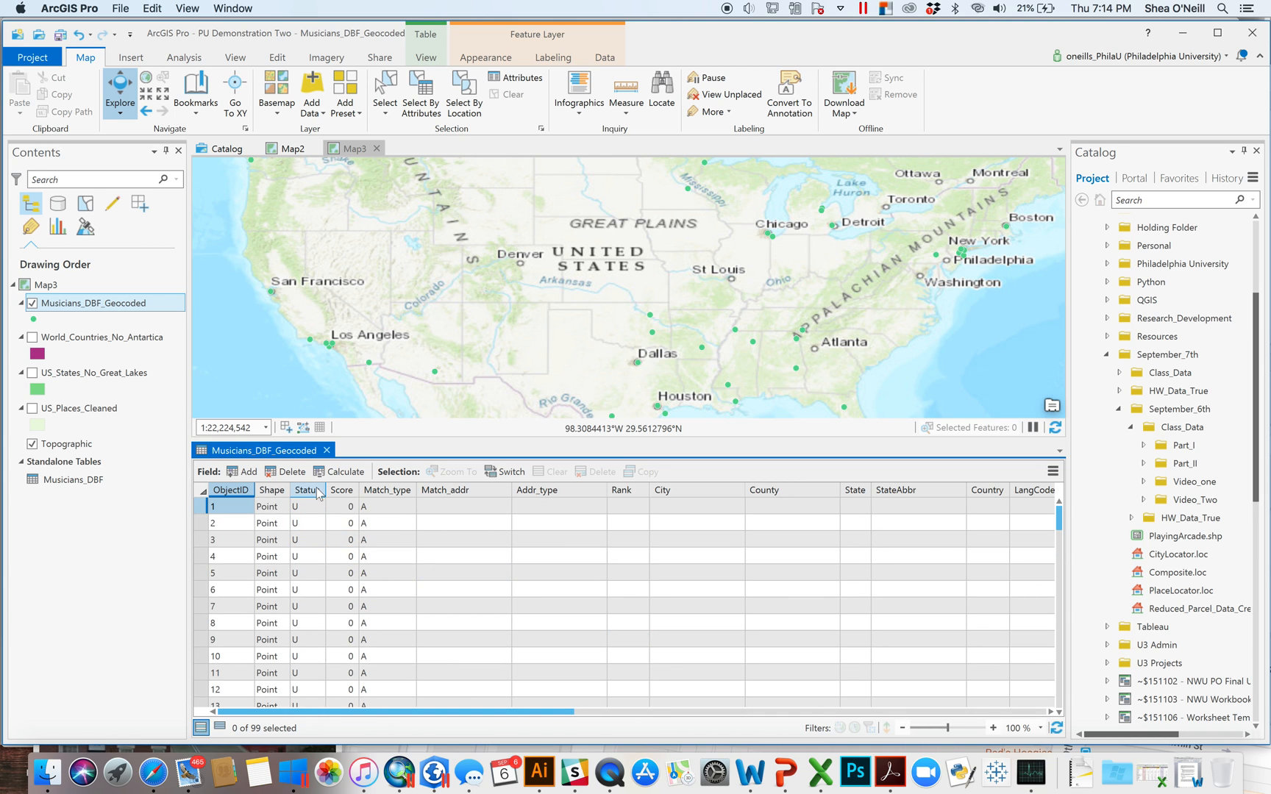
drag(321, 490, 344, 491)
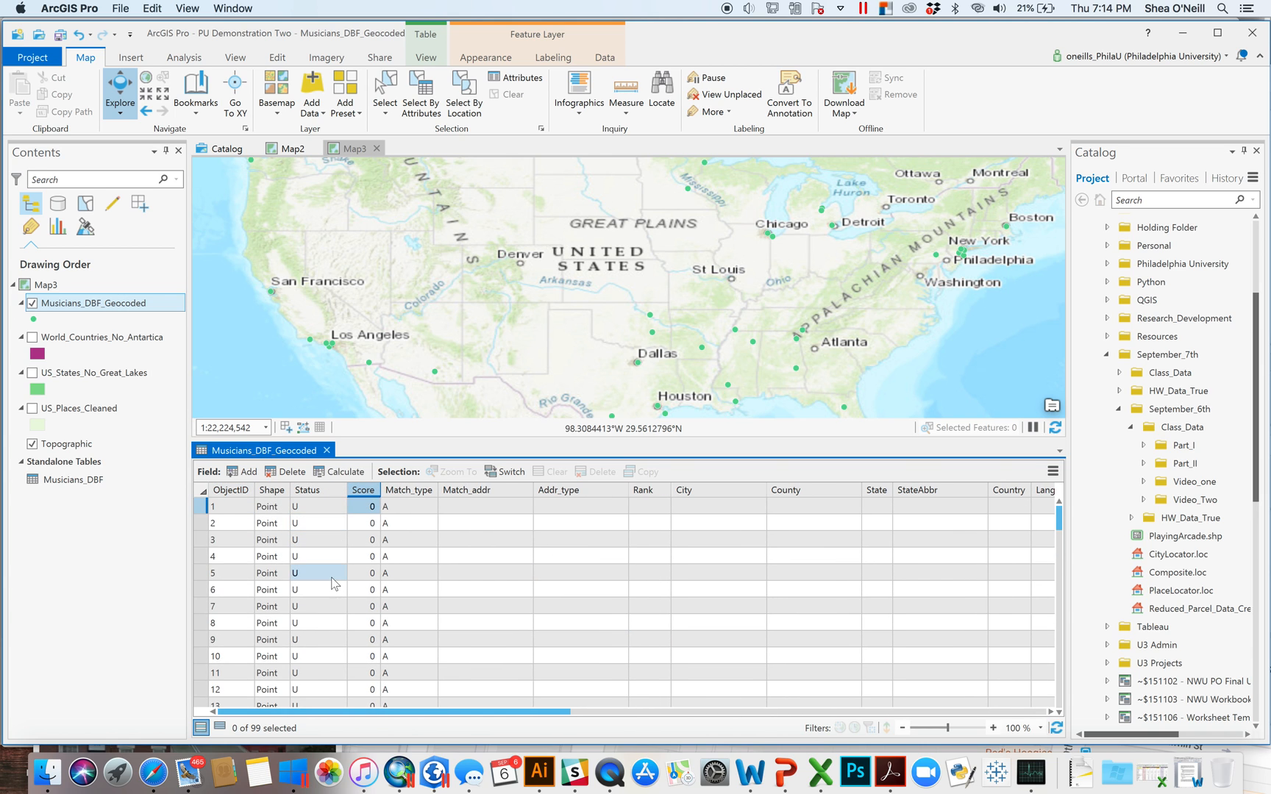
scroll(332, 583, down, 15)
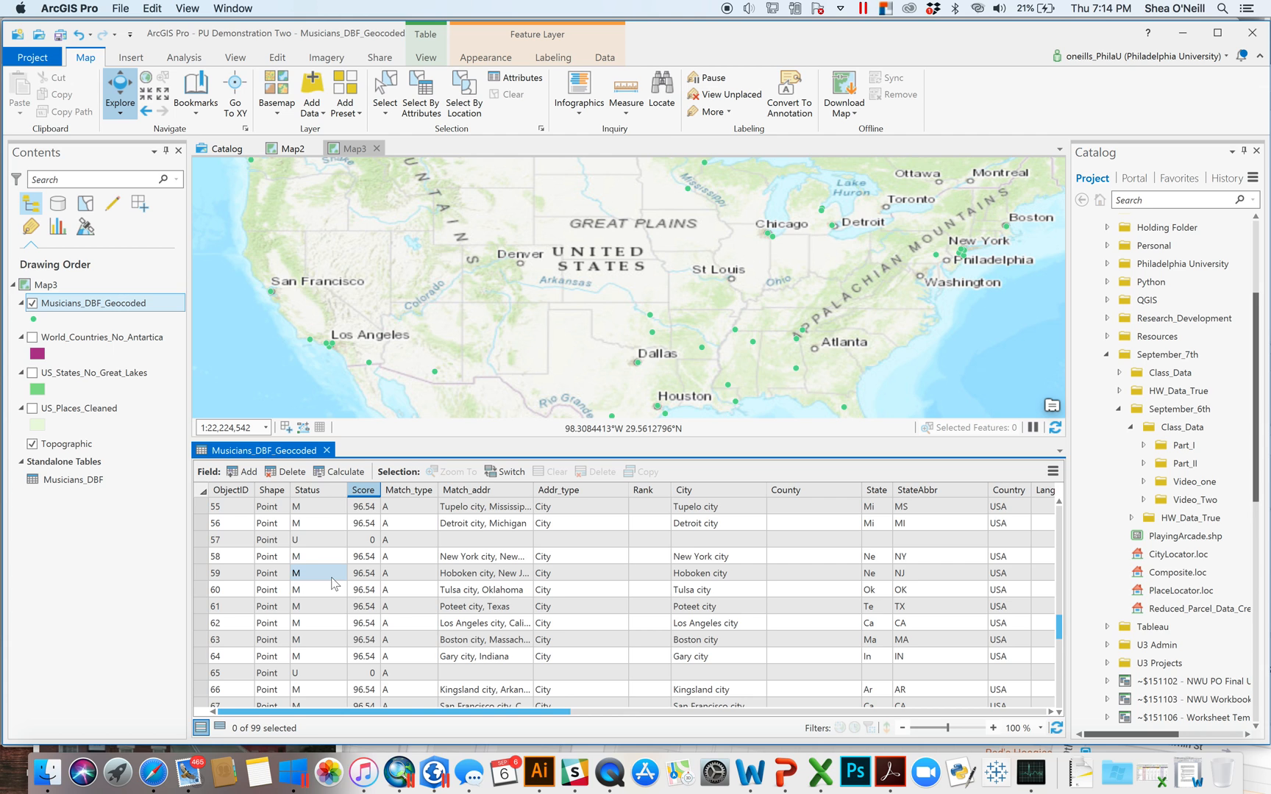
click(328, 487)
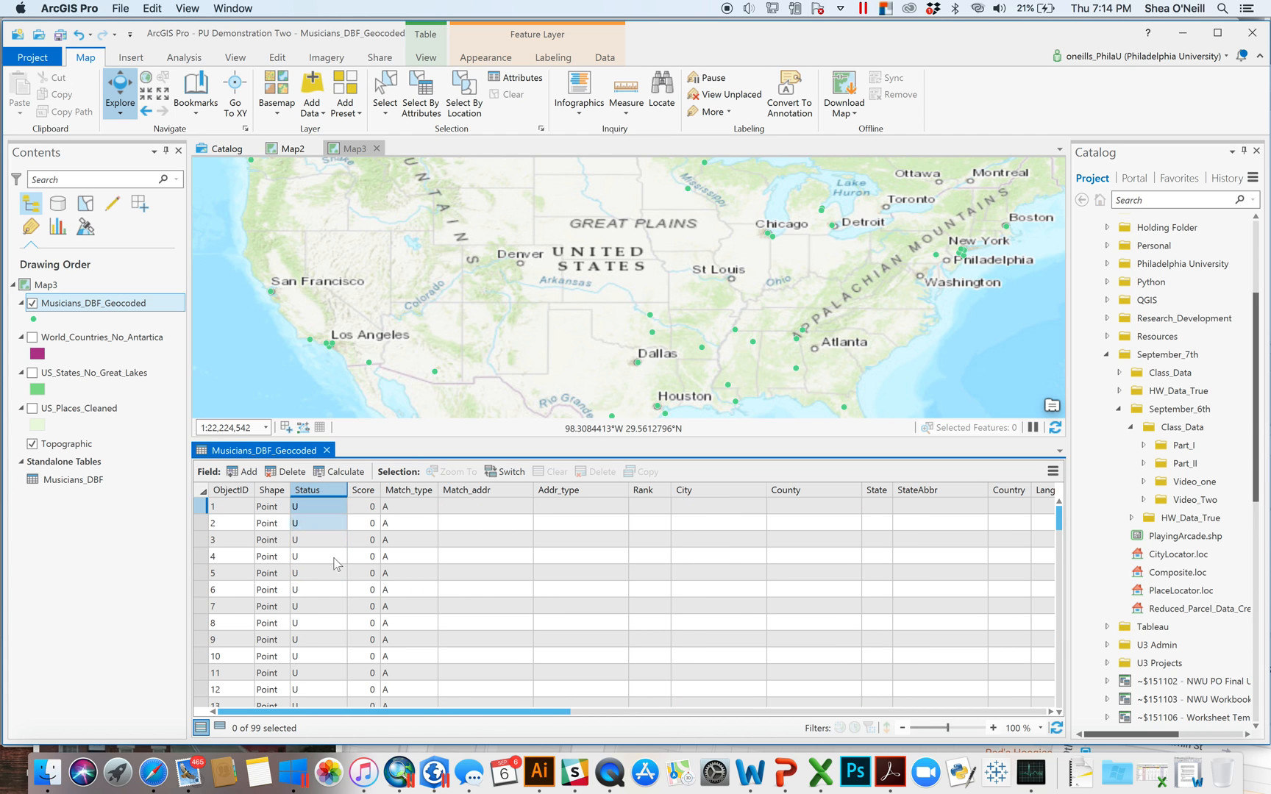
scroll(337, 581, up, 8)
scroll(383, 584, up, 10)
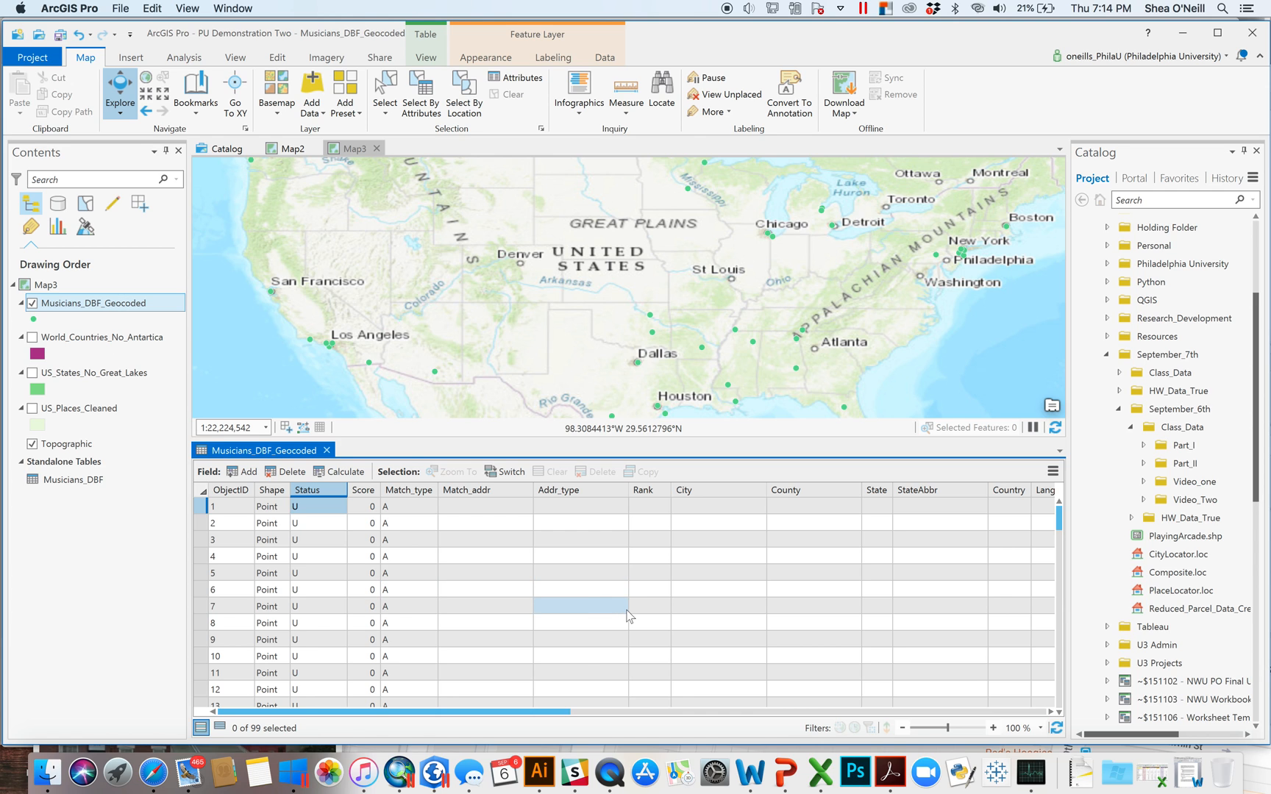
- Scroll through the table's columns and select unmatched record 57 (Carol City, FL)
drag(552, 712, 971, 708)
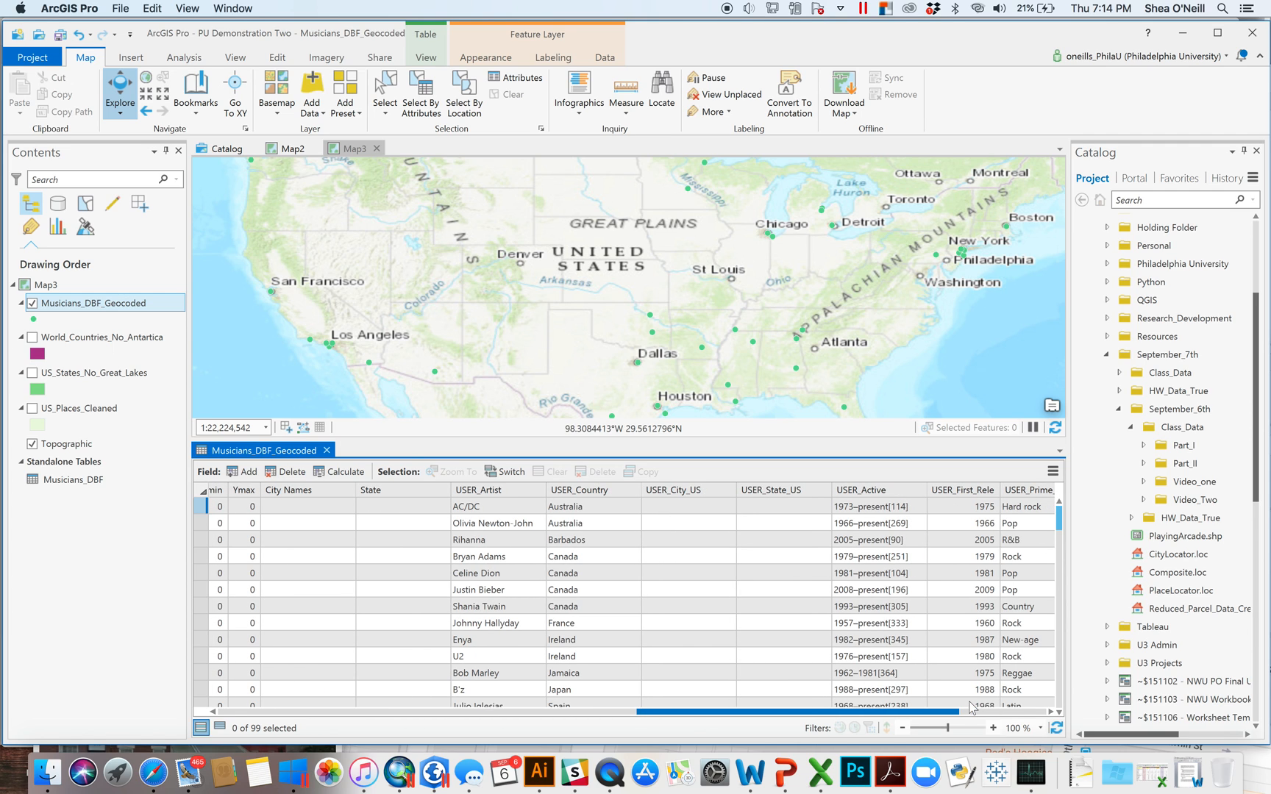
scroll(728, 711, down, 8)
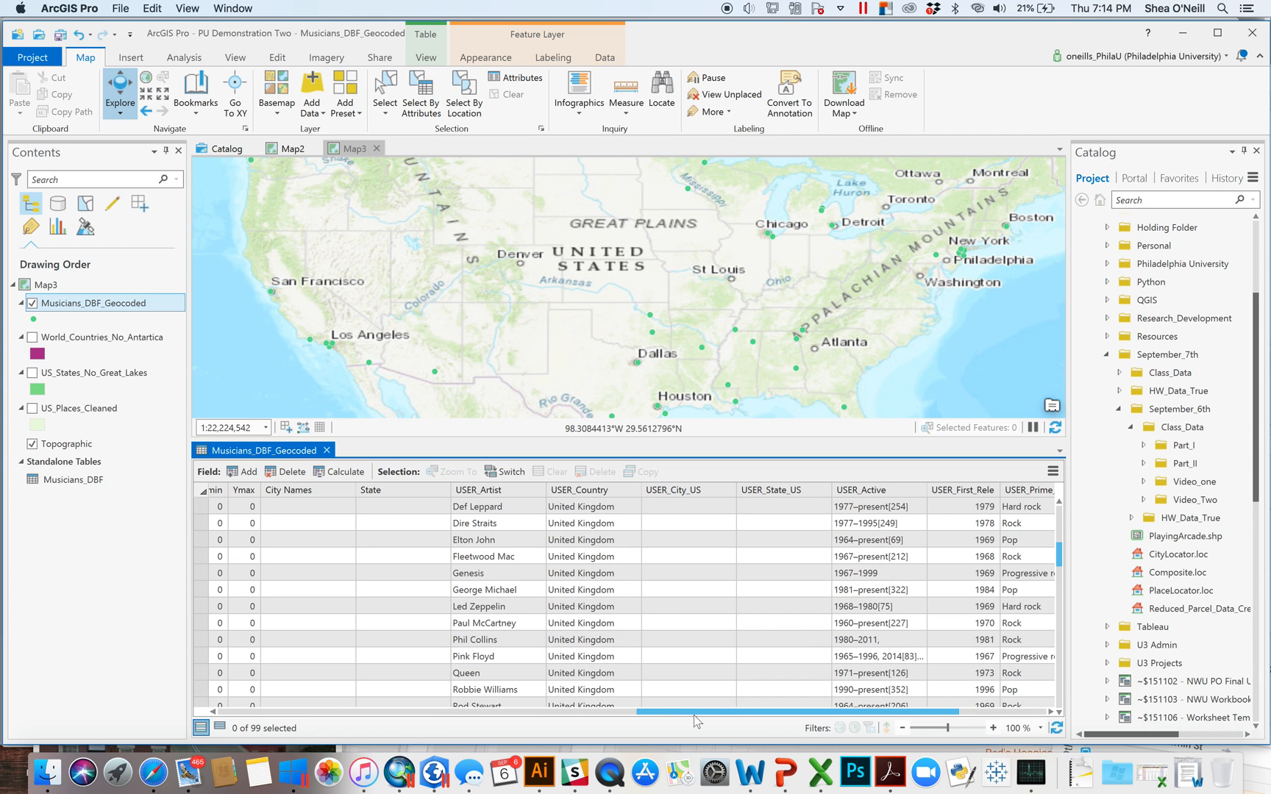
drag(683, 719, 229, 663)
scroll(287, 655, down, 10)
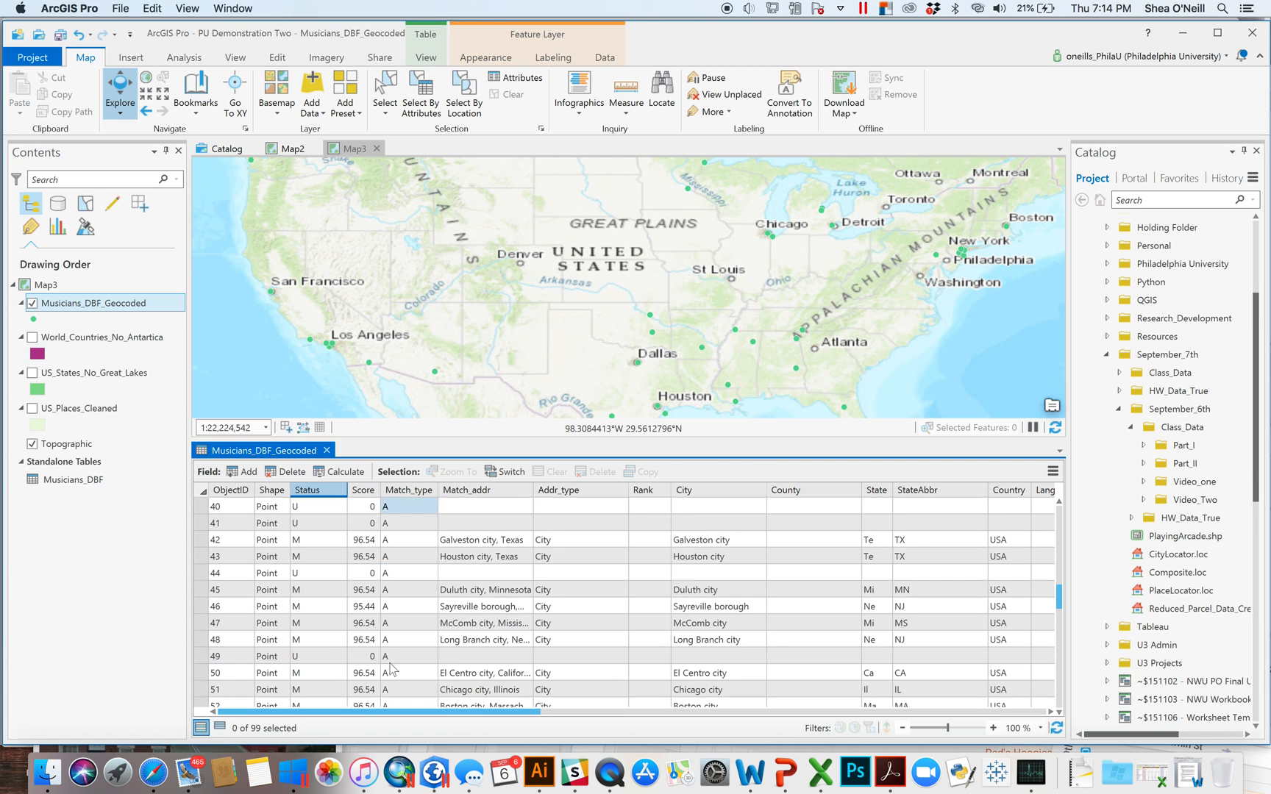
click(201, 589)
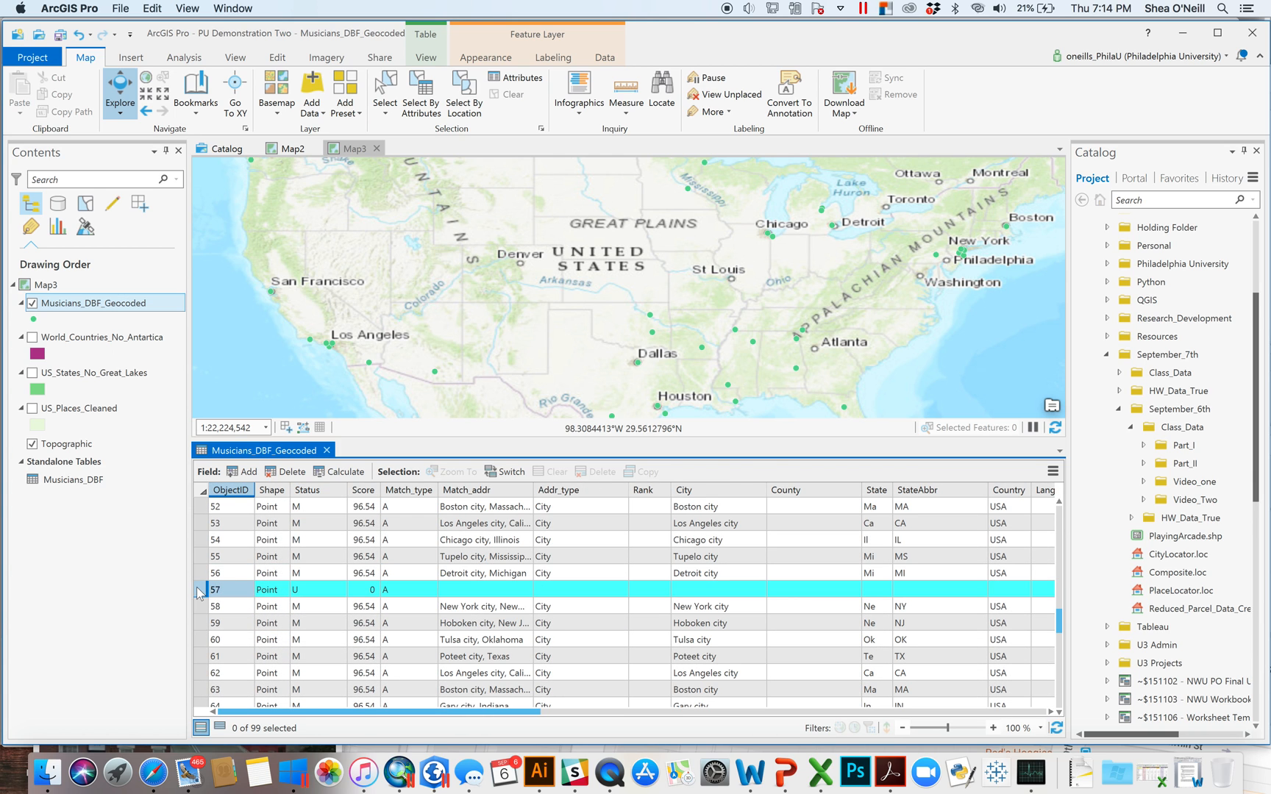
drag(508, 711, 859, 717)
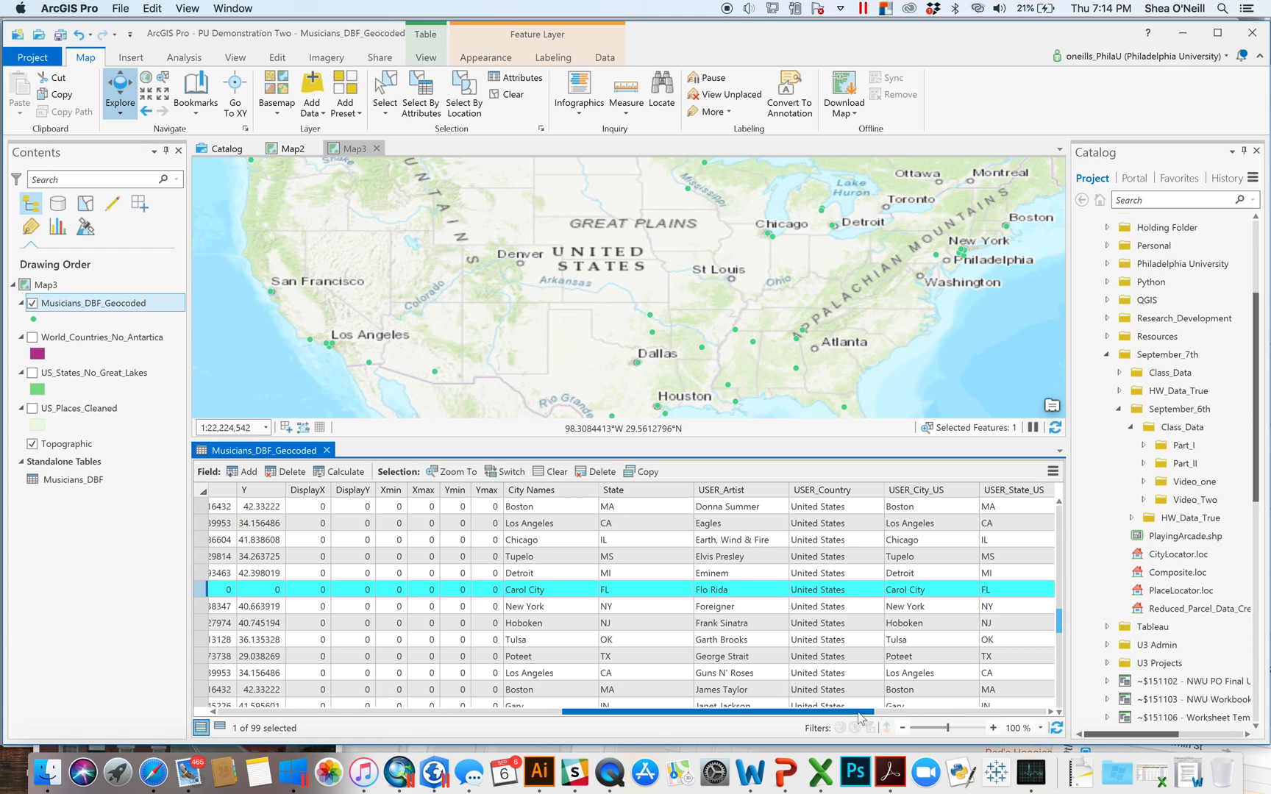
drag(859, 717, 949, 717)
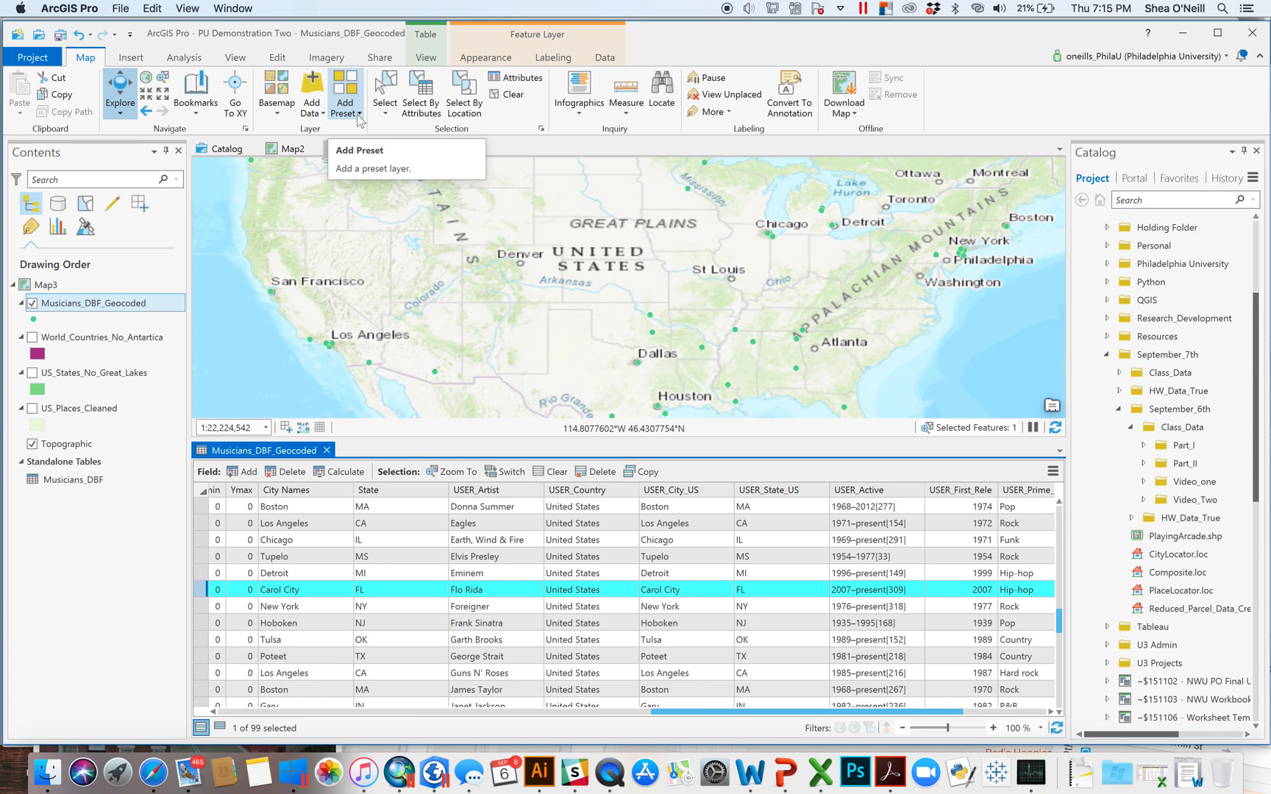
- Close the geocoded attribute table, clear the selection, and expand Video_Two to show its locators
click(327, 450)
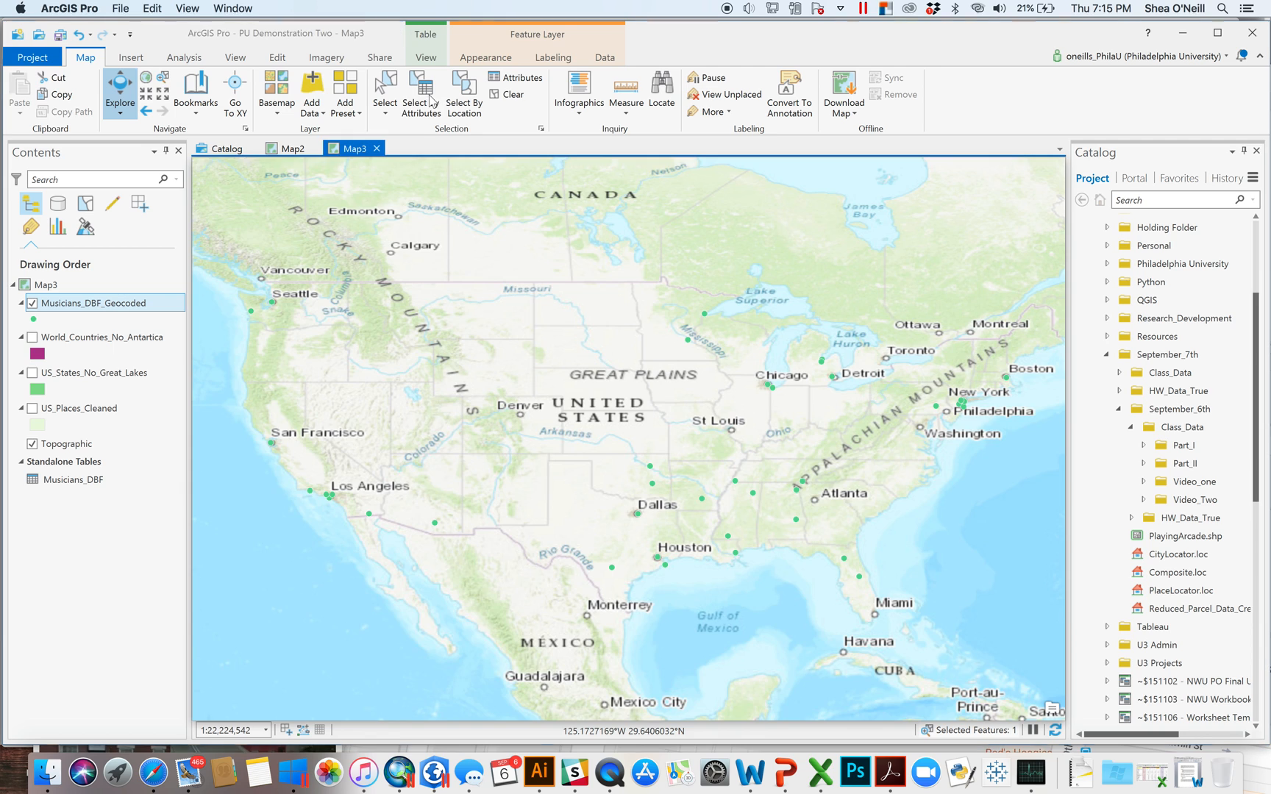
click(507, 96)
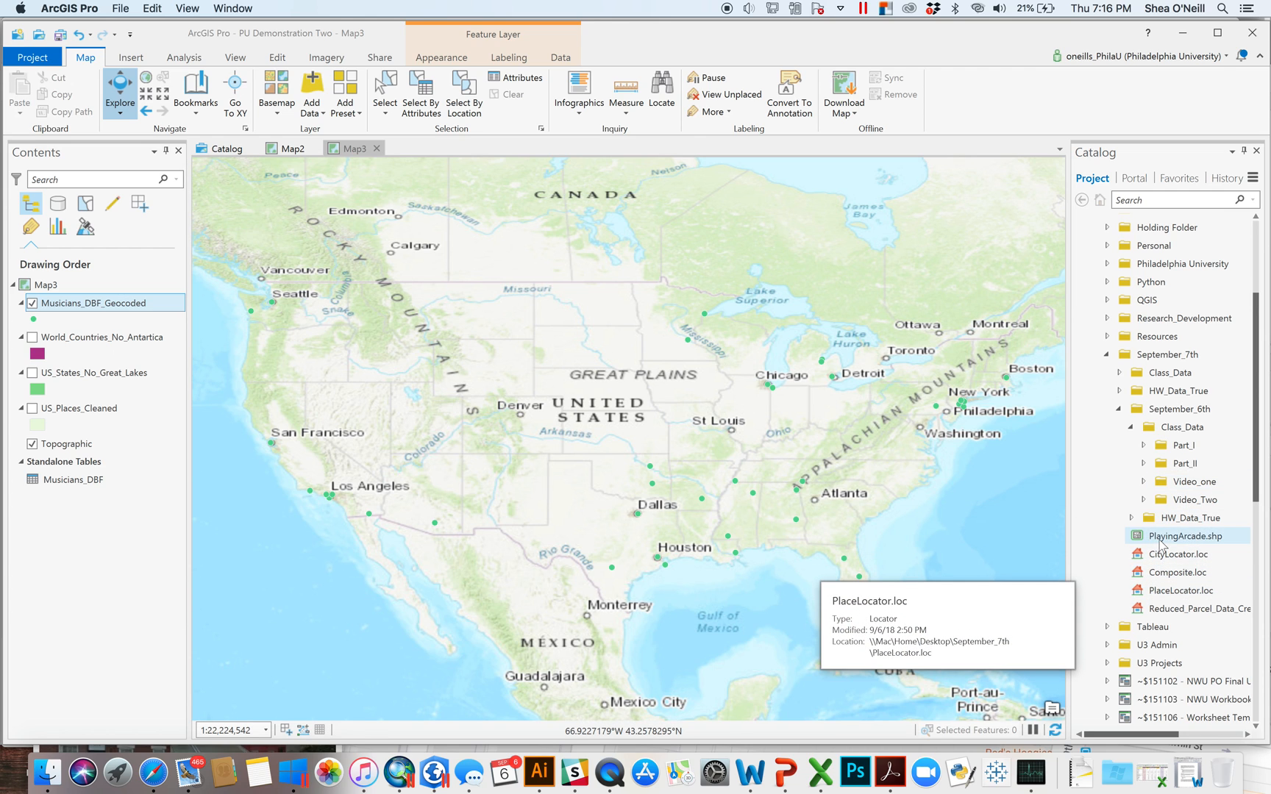
click(1144, 500)
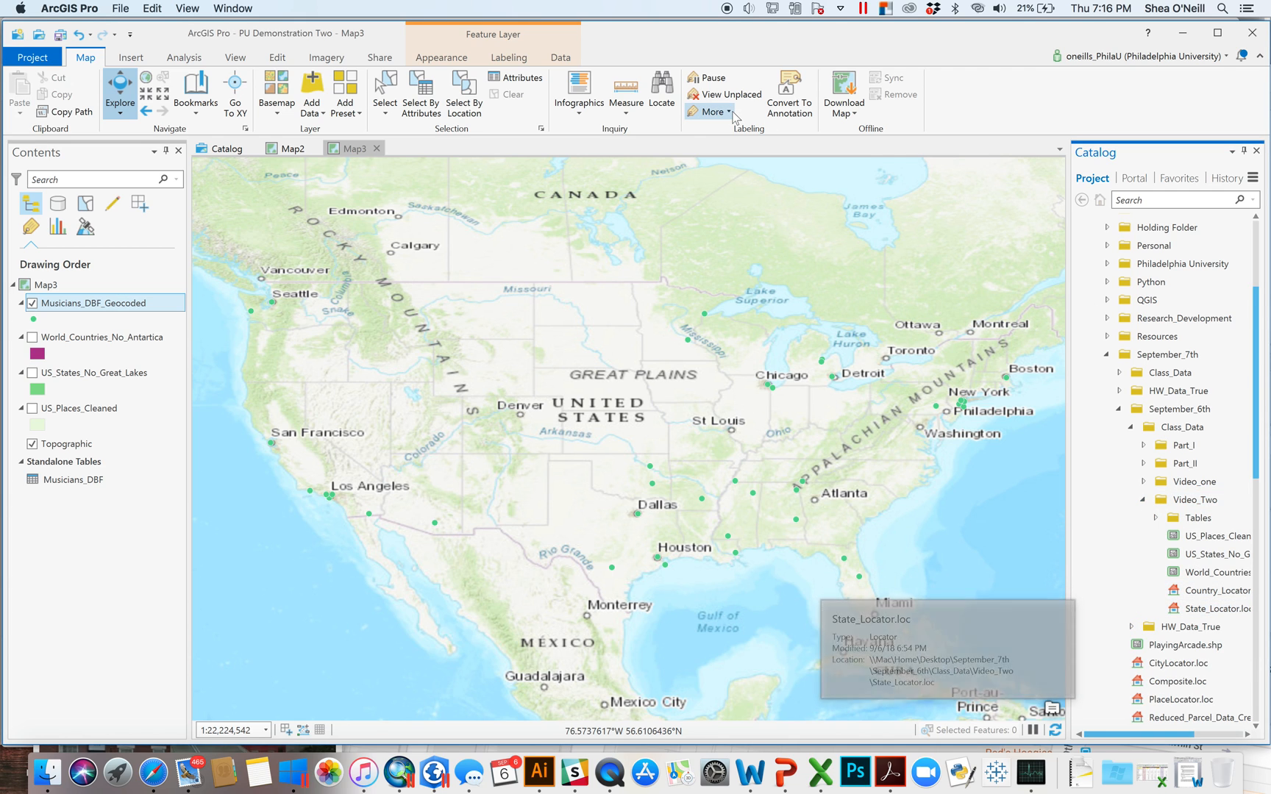
click(200, 59)
- Open Create Composite Address Locator and add NewCityLocator, State_Locator and Country_Locator
click(205, 89)
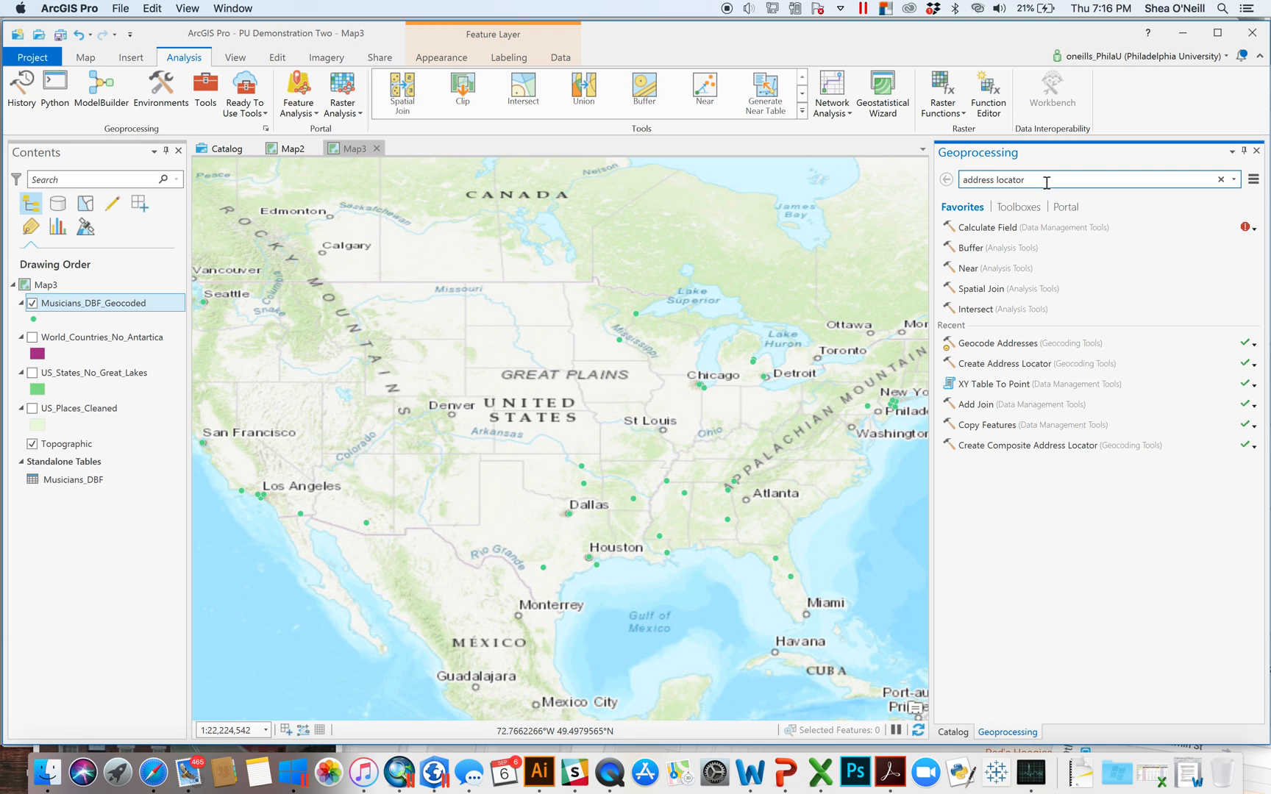
text(r)
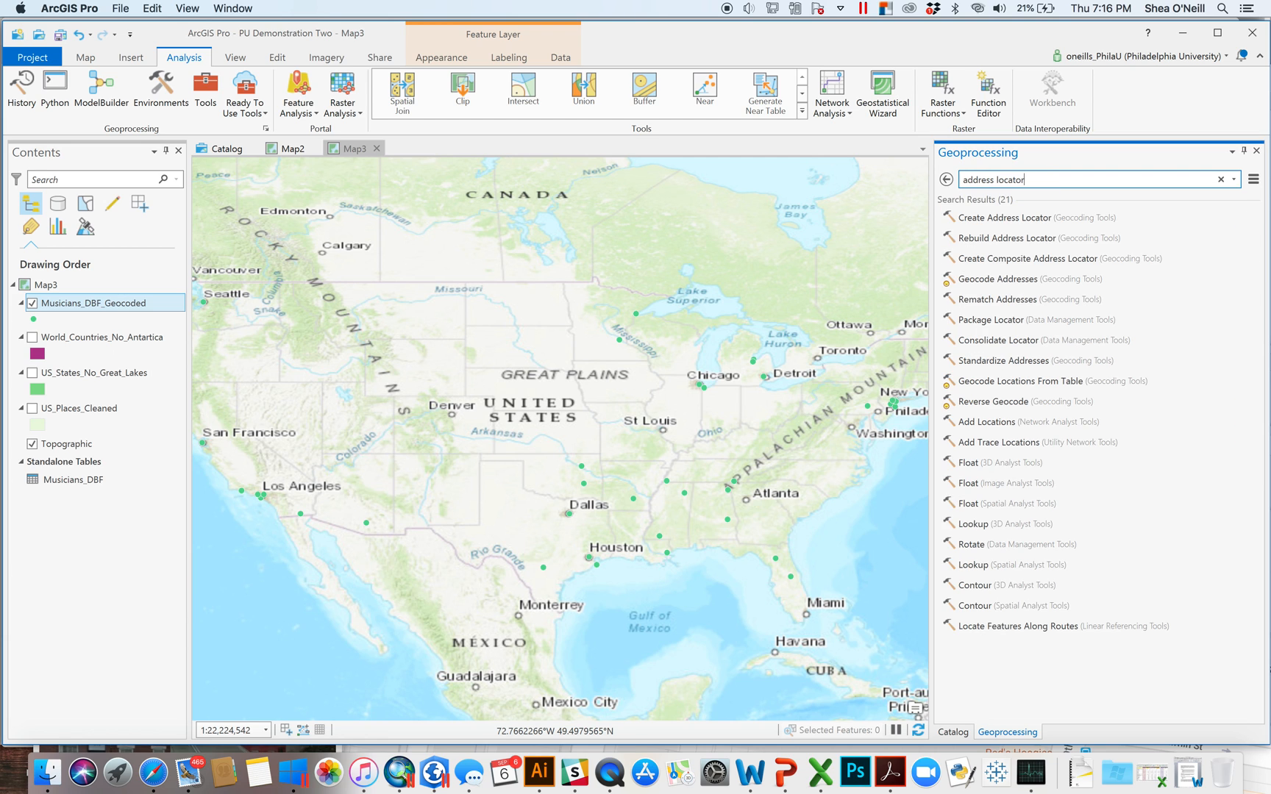
click(1019, 261)
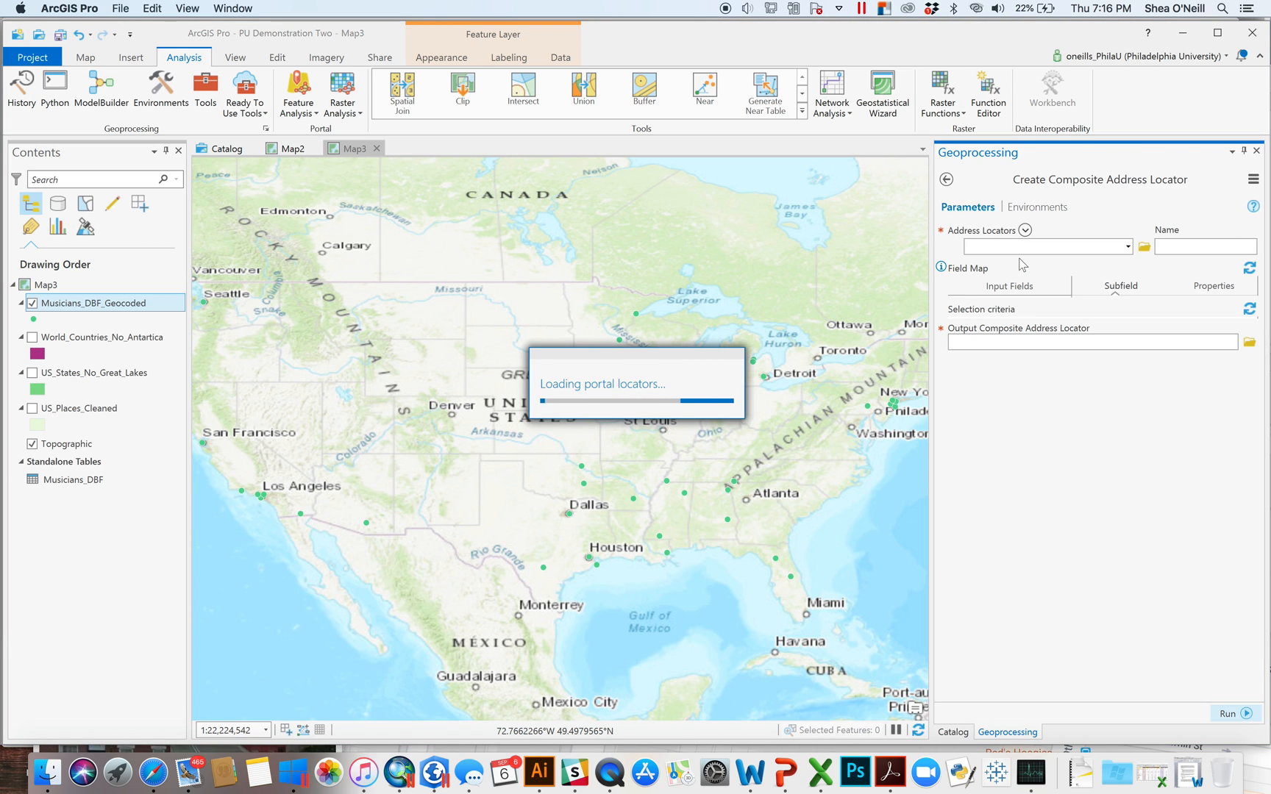
click(1128, 247)
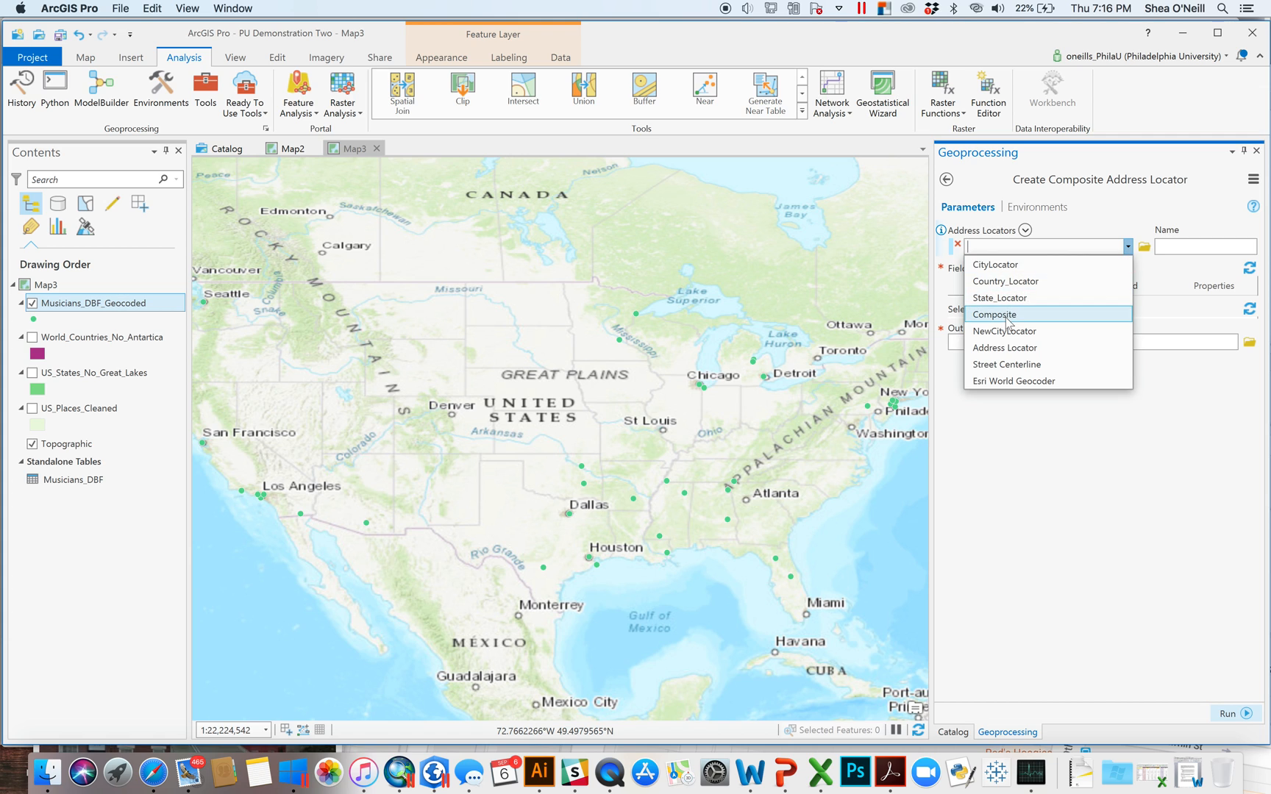
click(1022, 336)
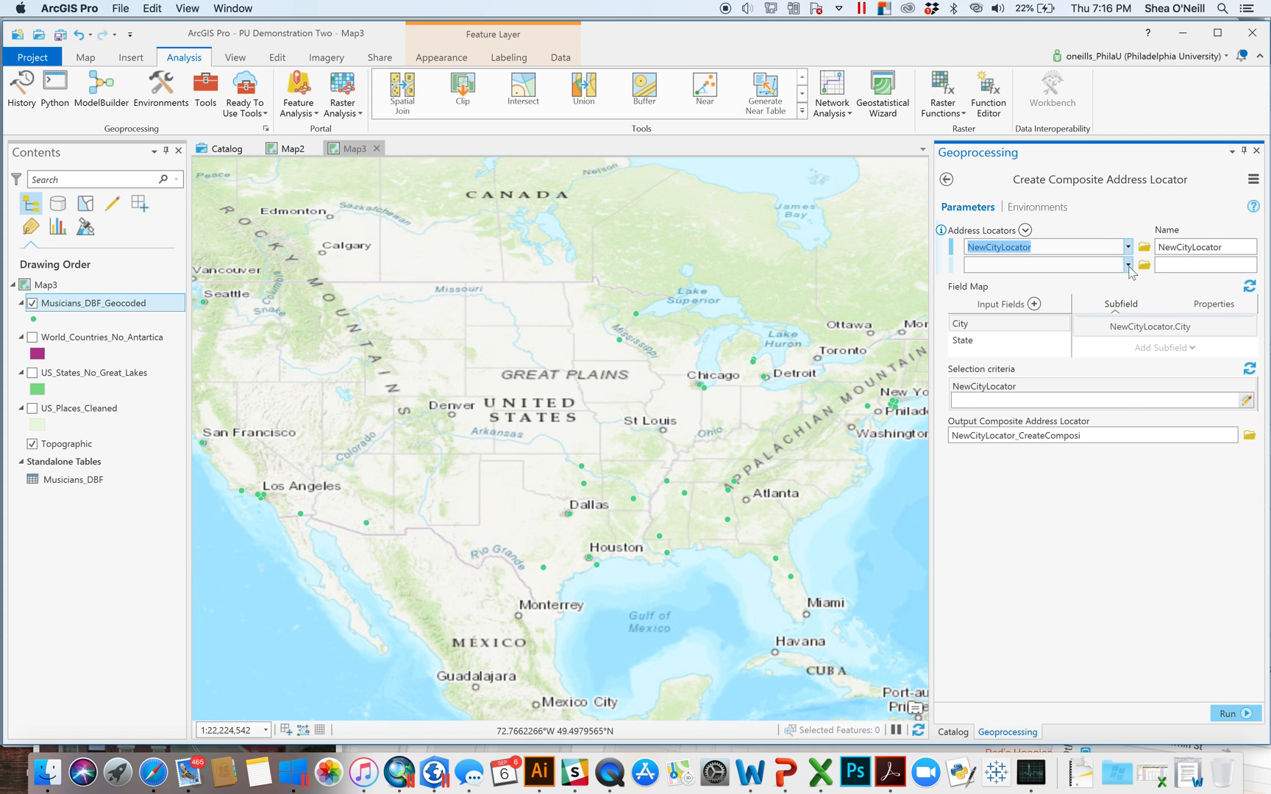
click(1127, 264)
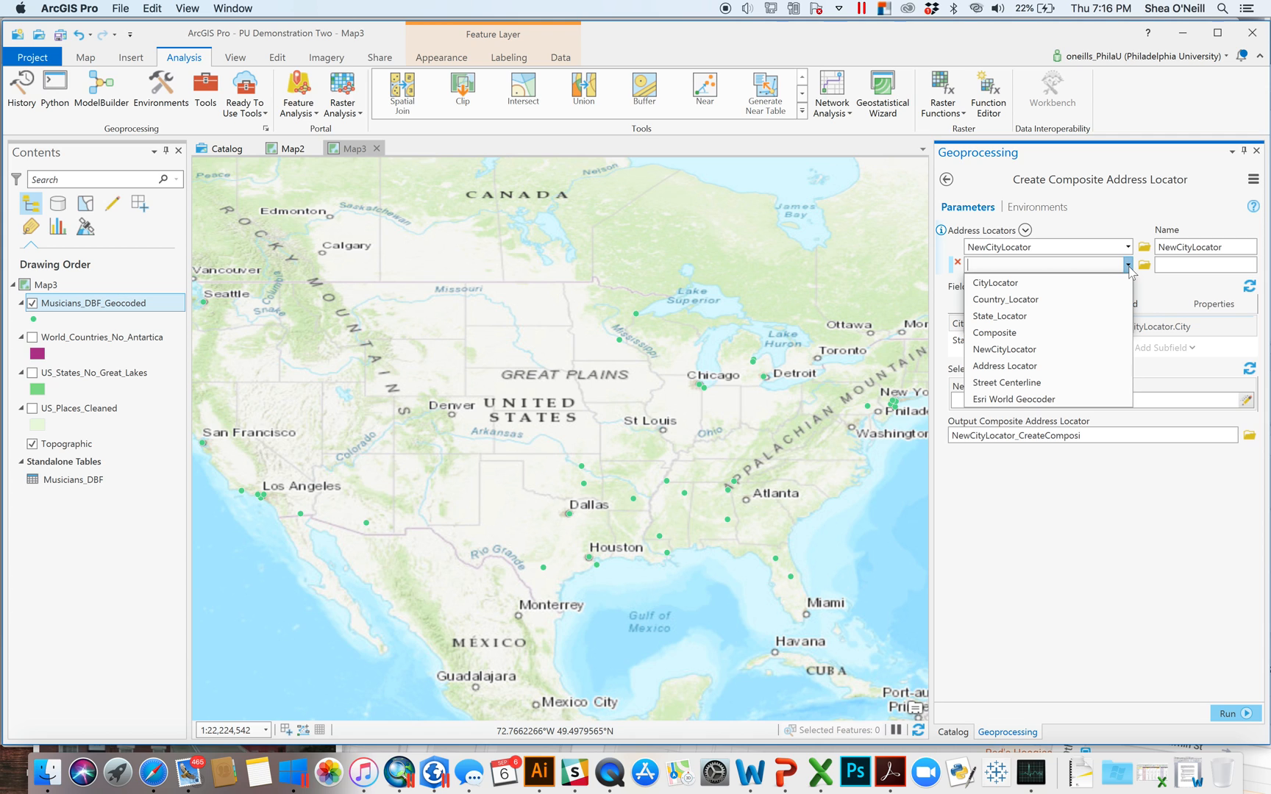
click(1025, 316)
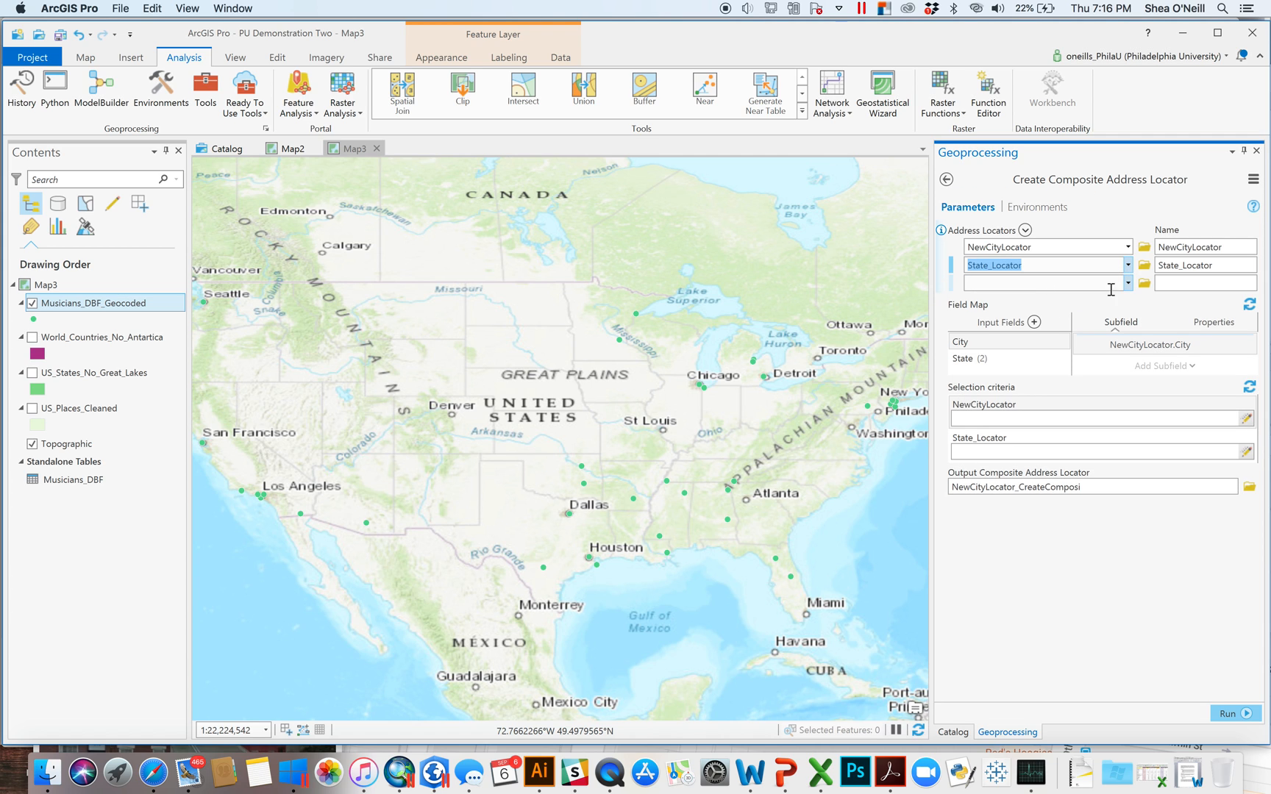
click(1129, 284)
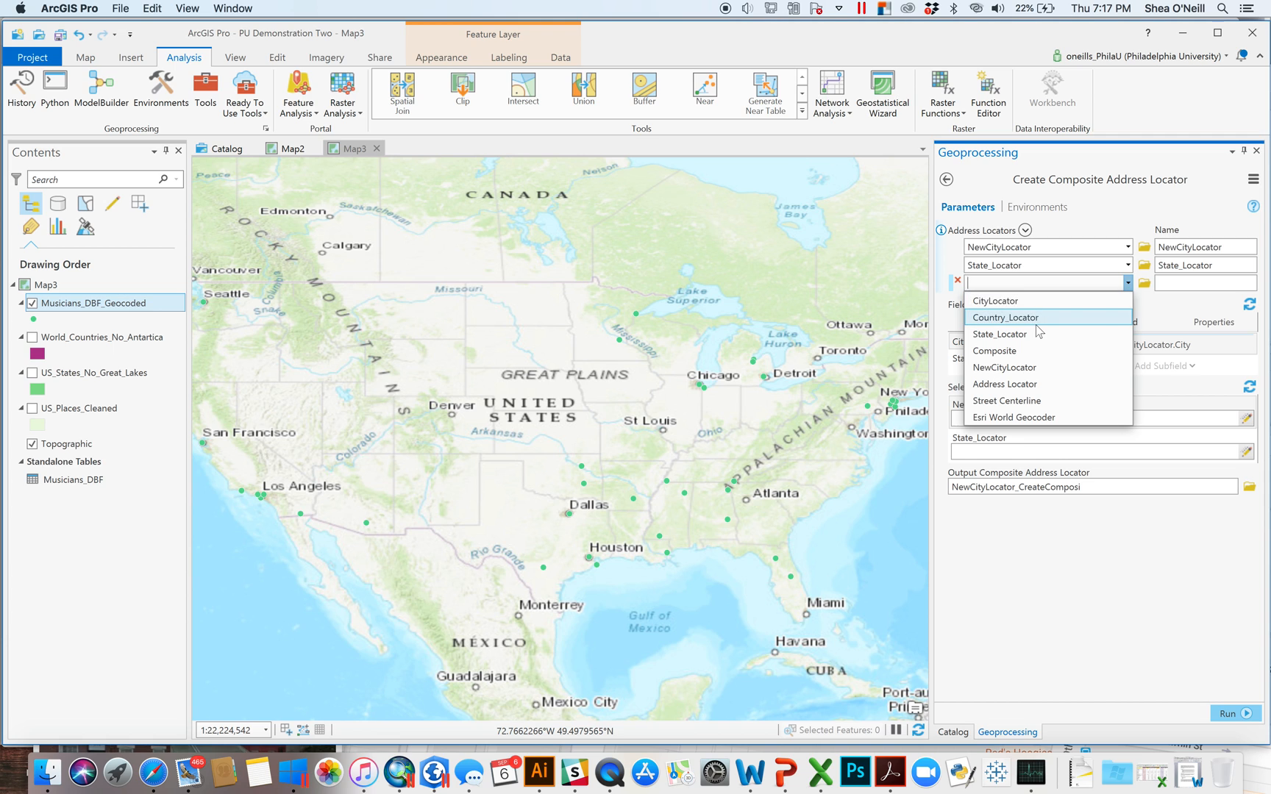
click(1037, 319)
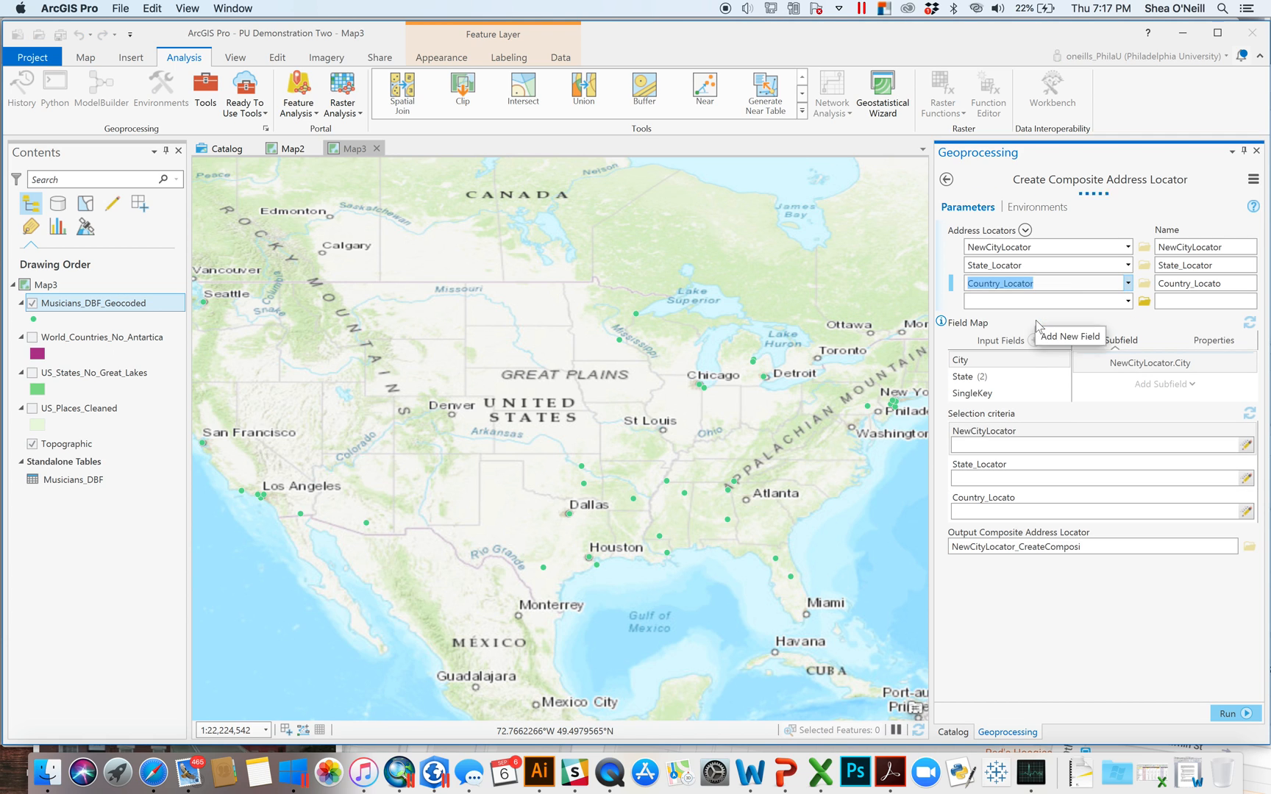
- Deselect the SingleKey input field, run the tool, and hide the Musicians_DBF_Geocoded points
click(986, 379)
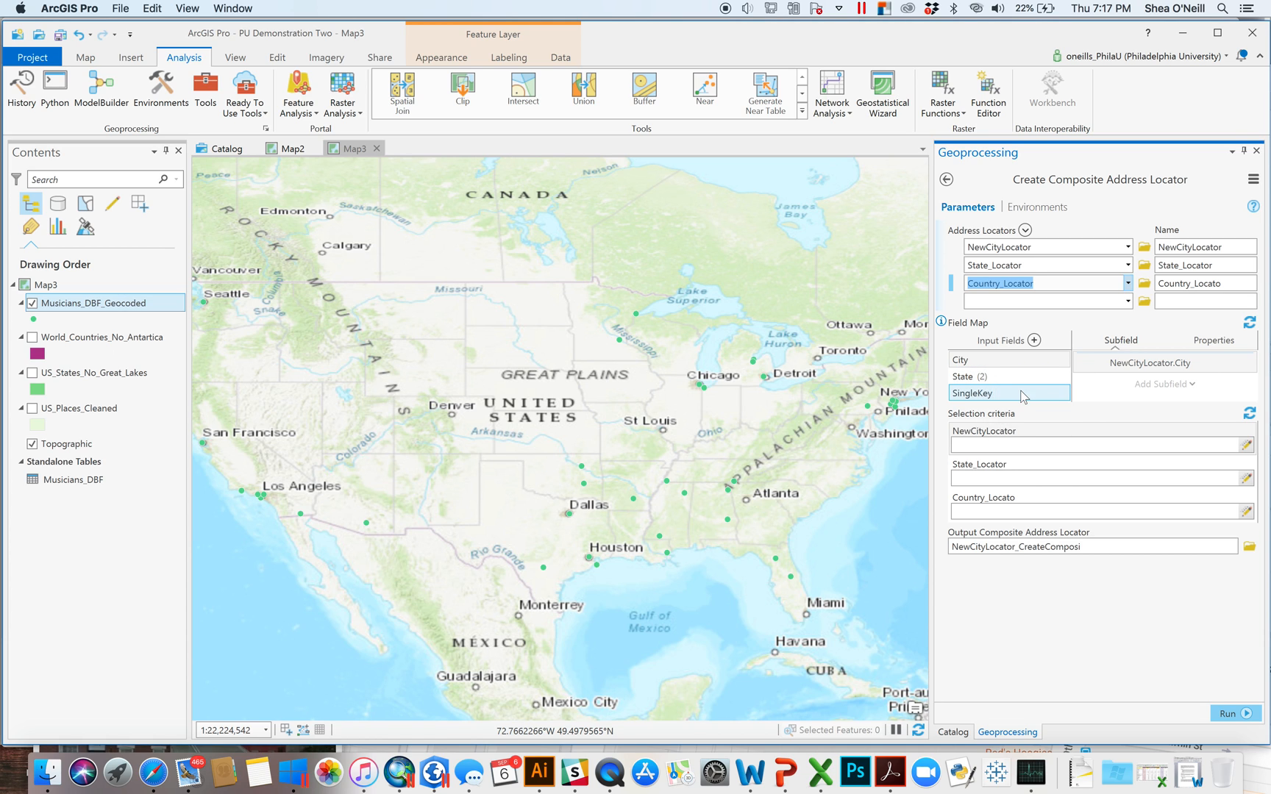
click(991, 393)
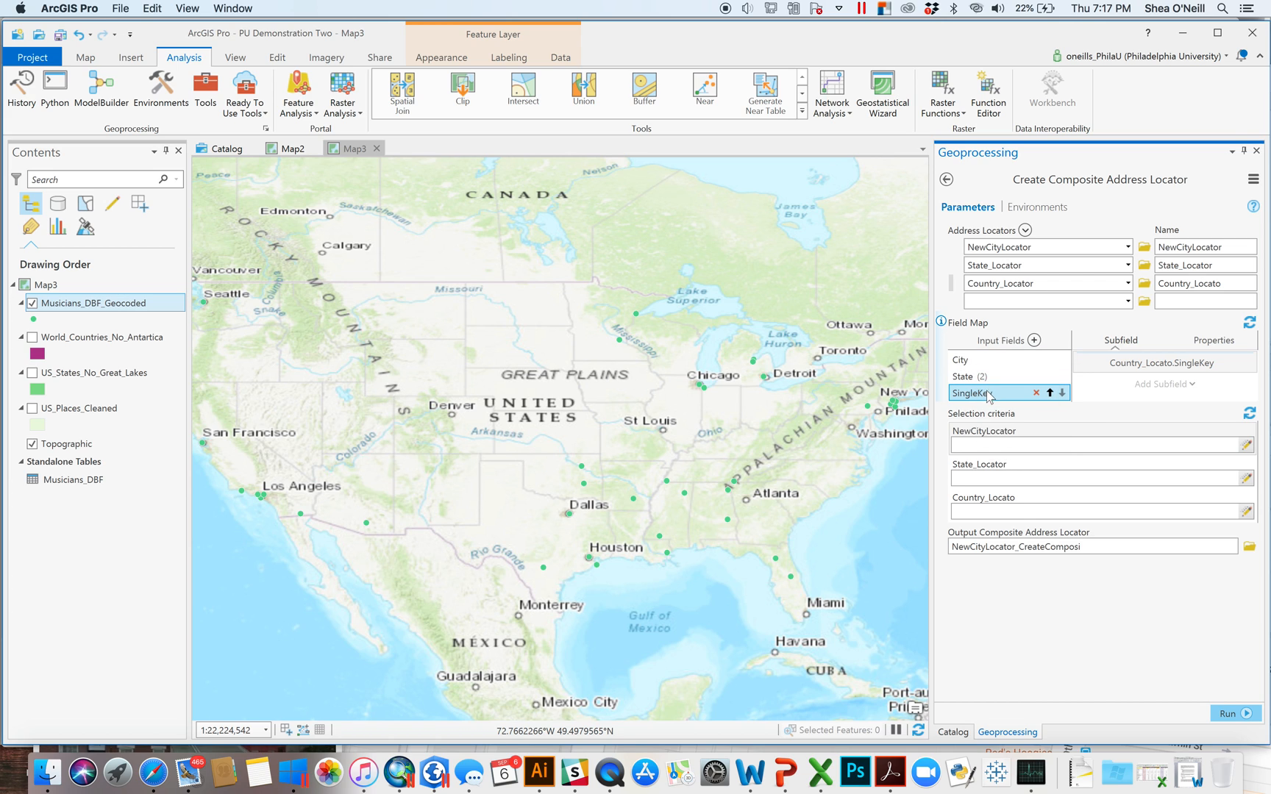
click(1128, 678)
click(1227, 715)
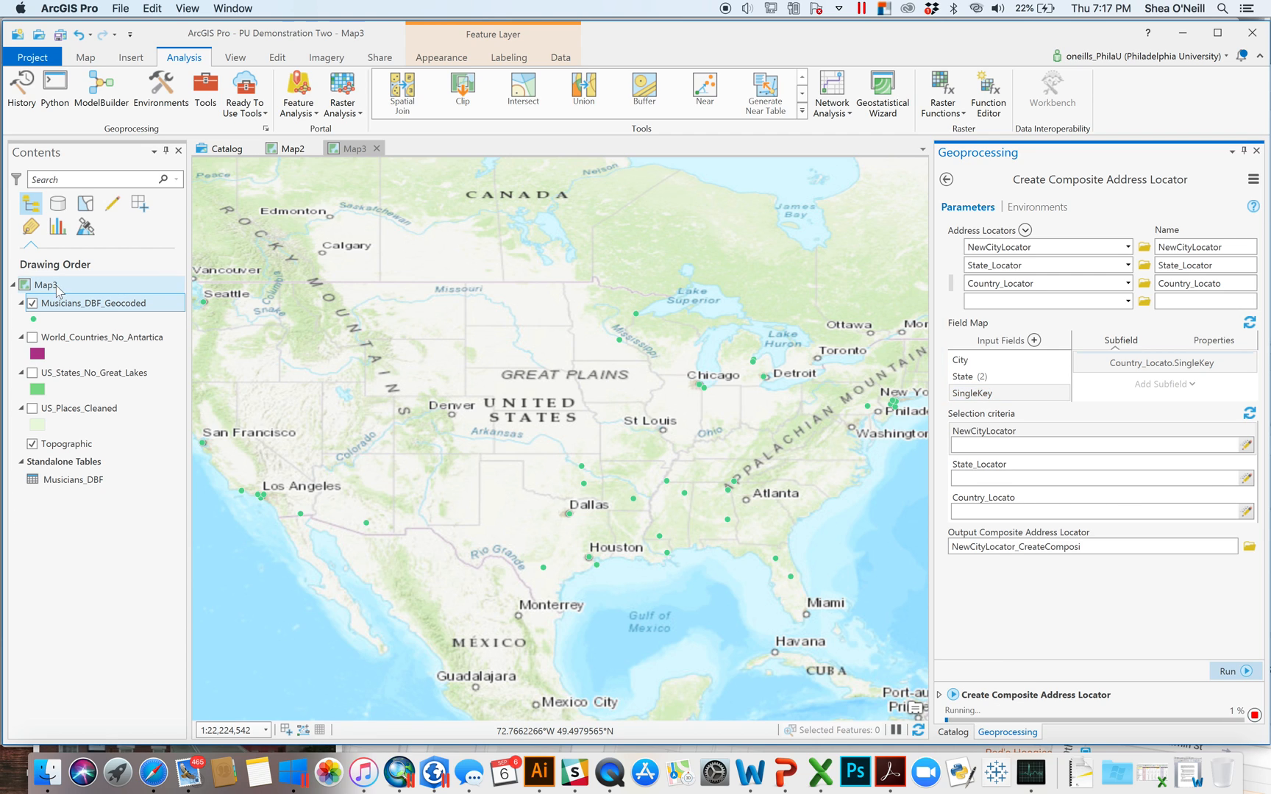
click(32, 304)
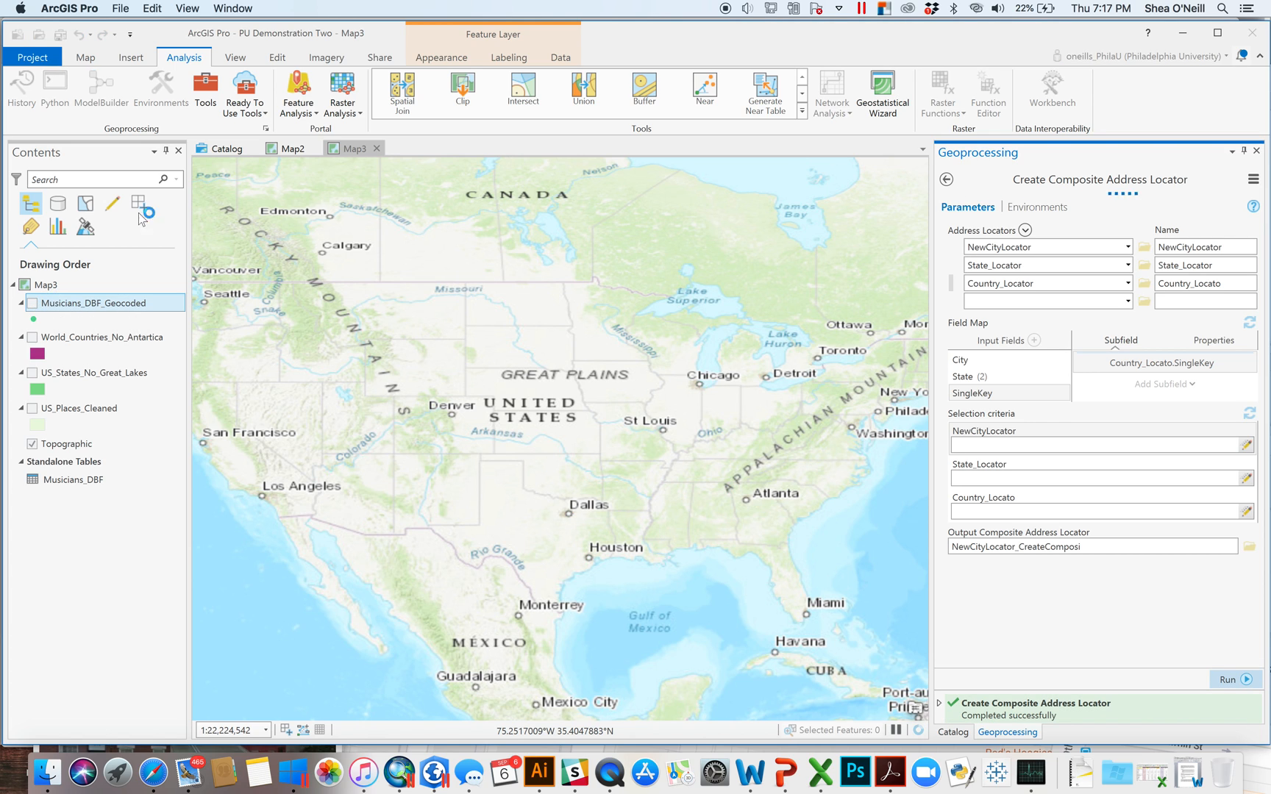
click(1257, 151)
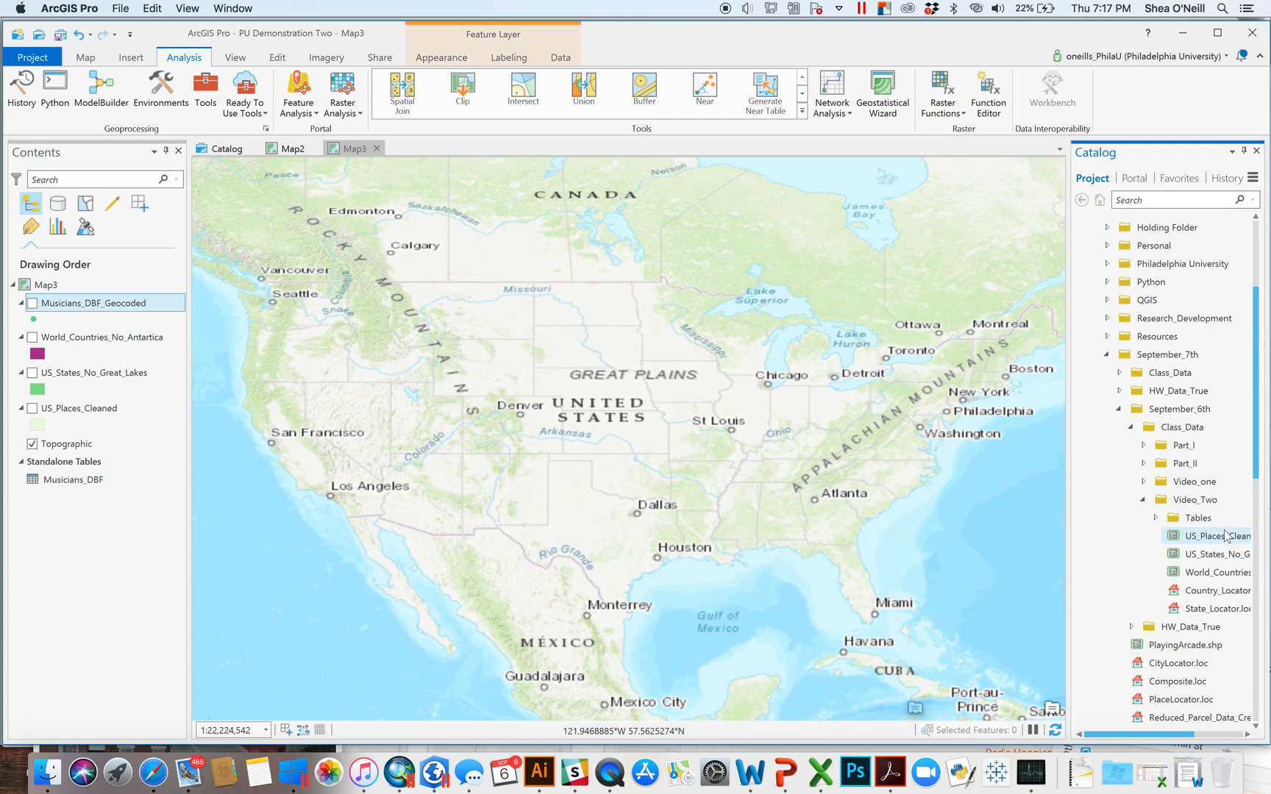
- Start Geocode Table on Musicians_DBF using the new composite locator
right_click(83, 479)
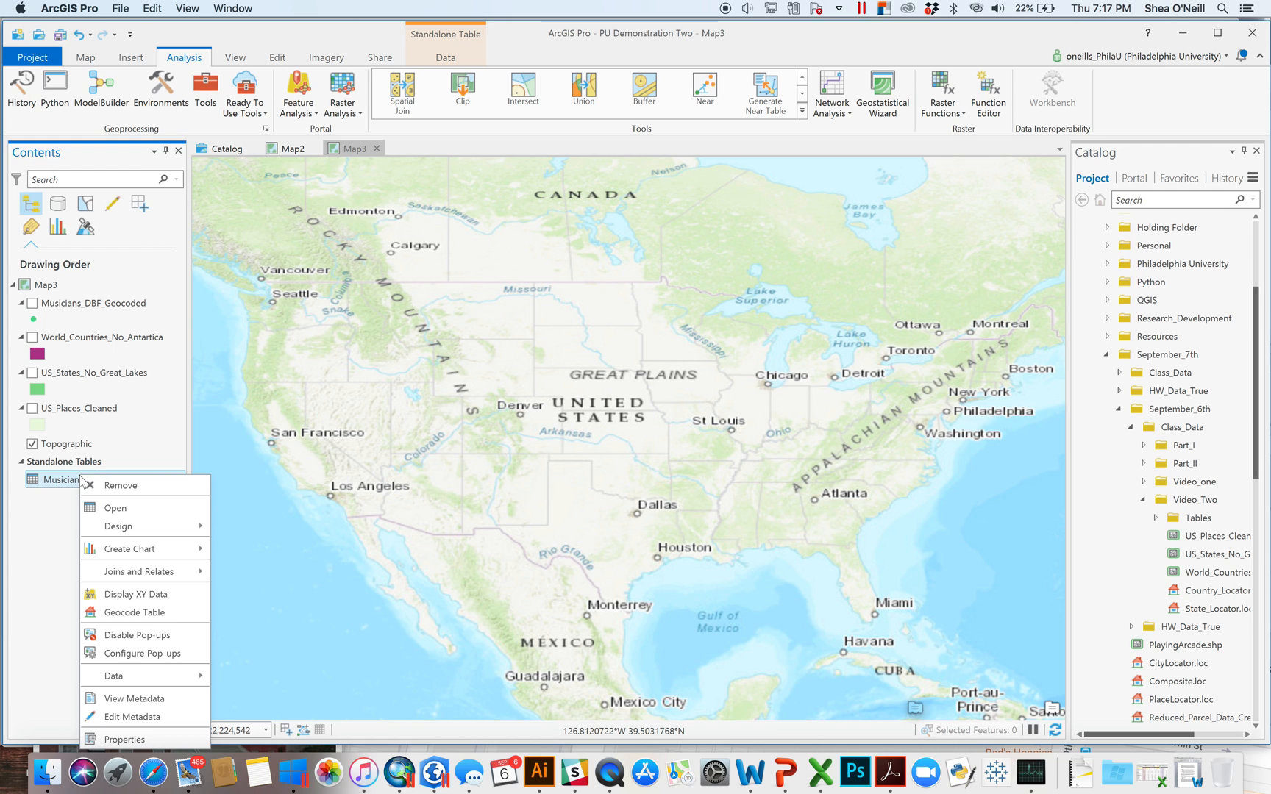
click(151, 612)
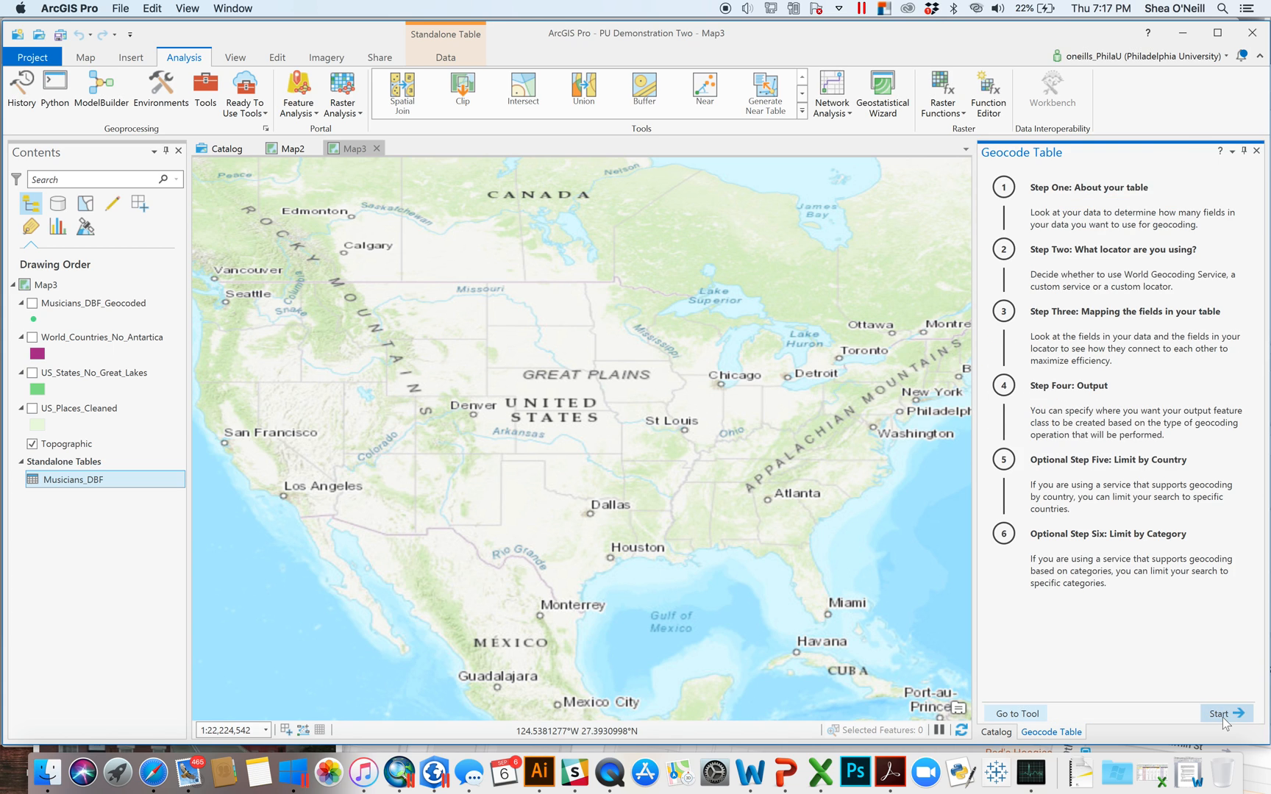
click(1220, 714)
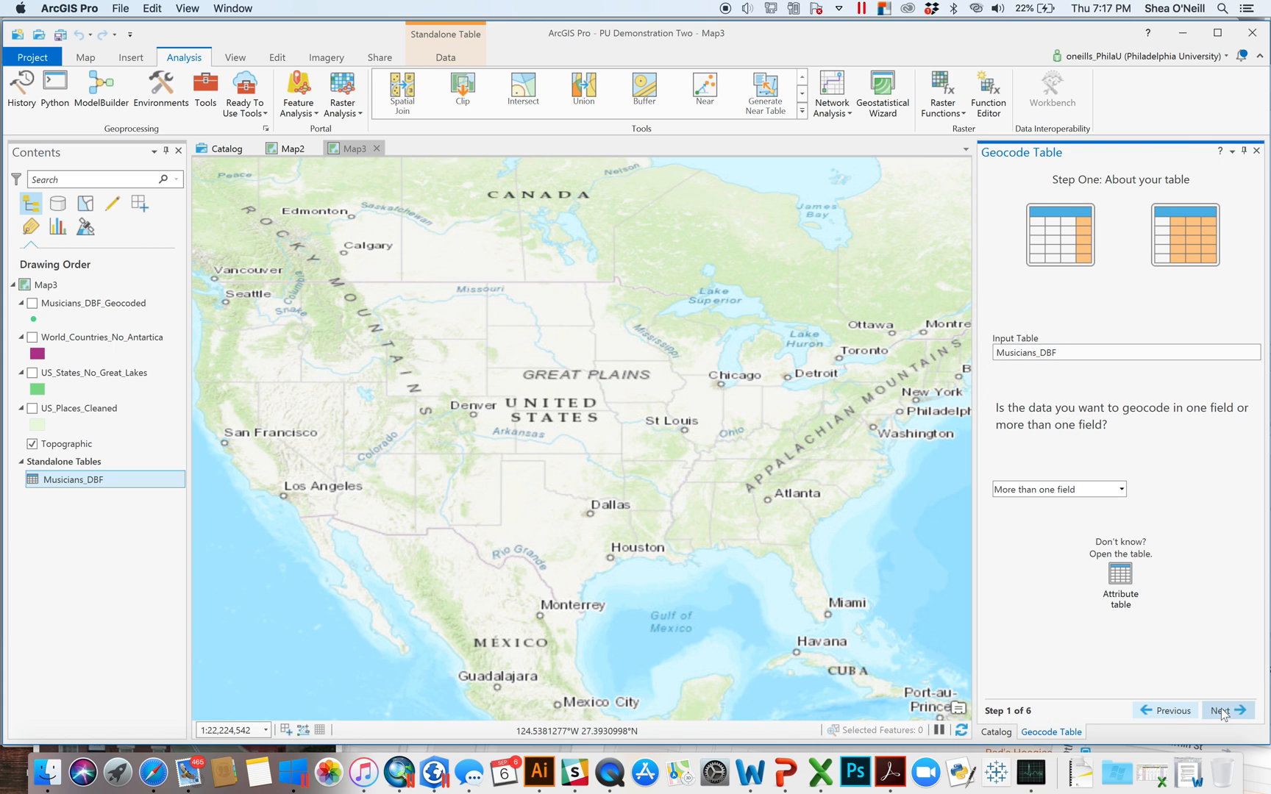
click(1221, 710)
click(1236, 353)
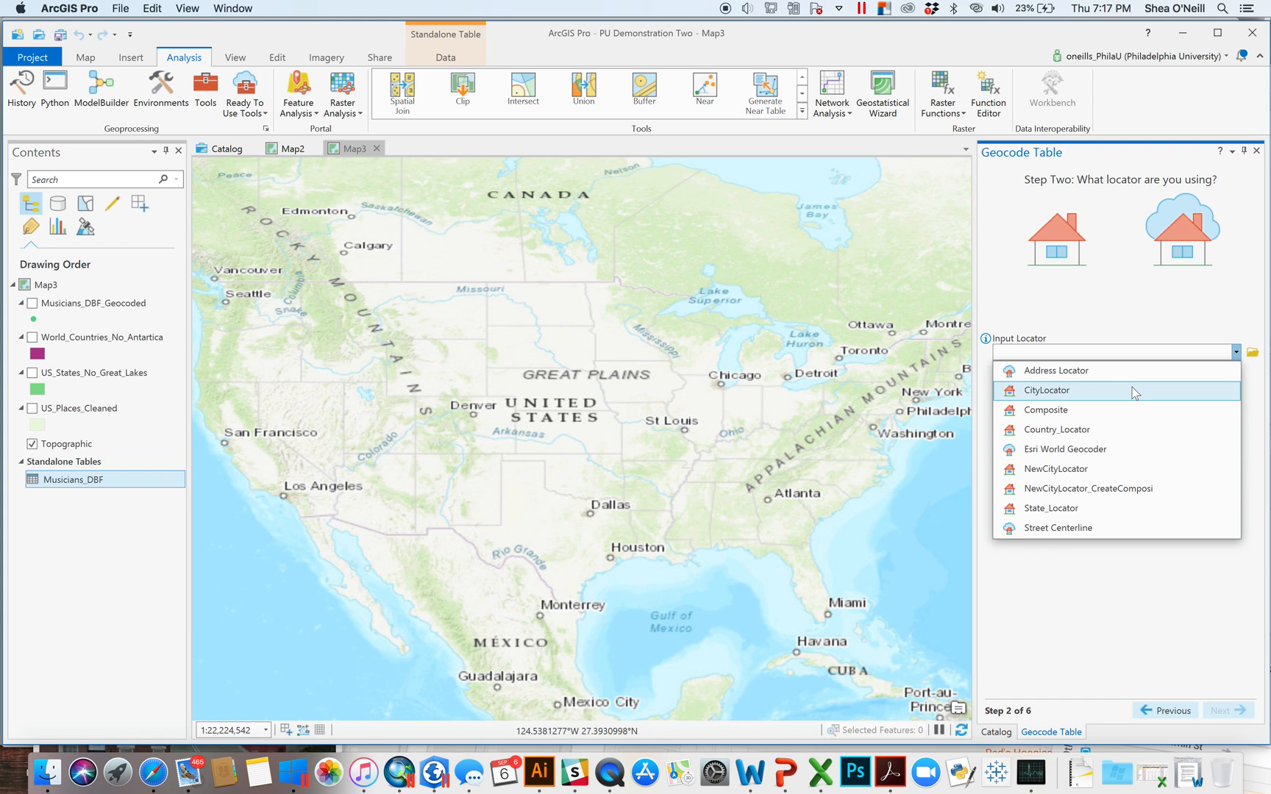
click(1109, 488)
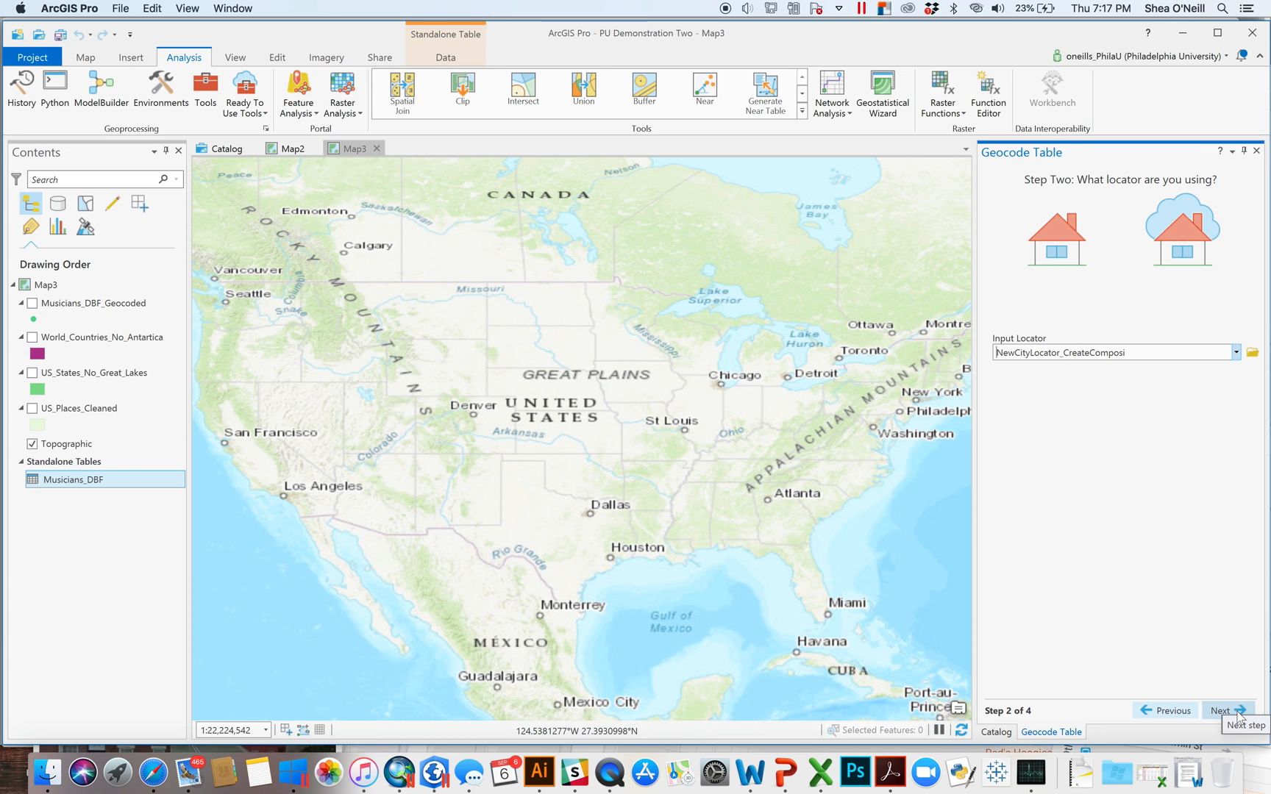
click(1239, 717)
- Map City Names to City_US, State to State_US, Key to Country, and run to Musicians_DBF_Geocoded1
click(1254, 476)
click(1217, 548)
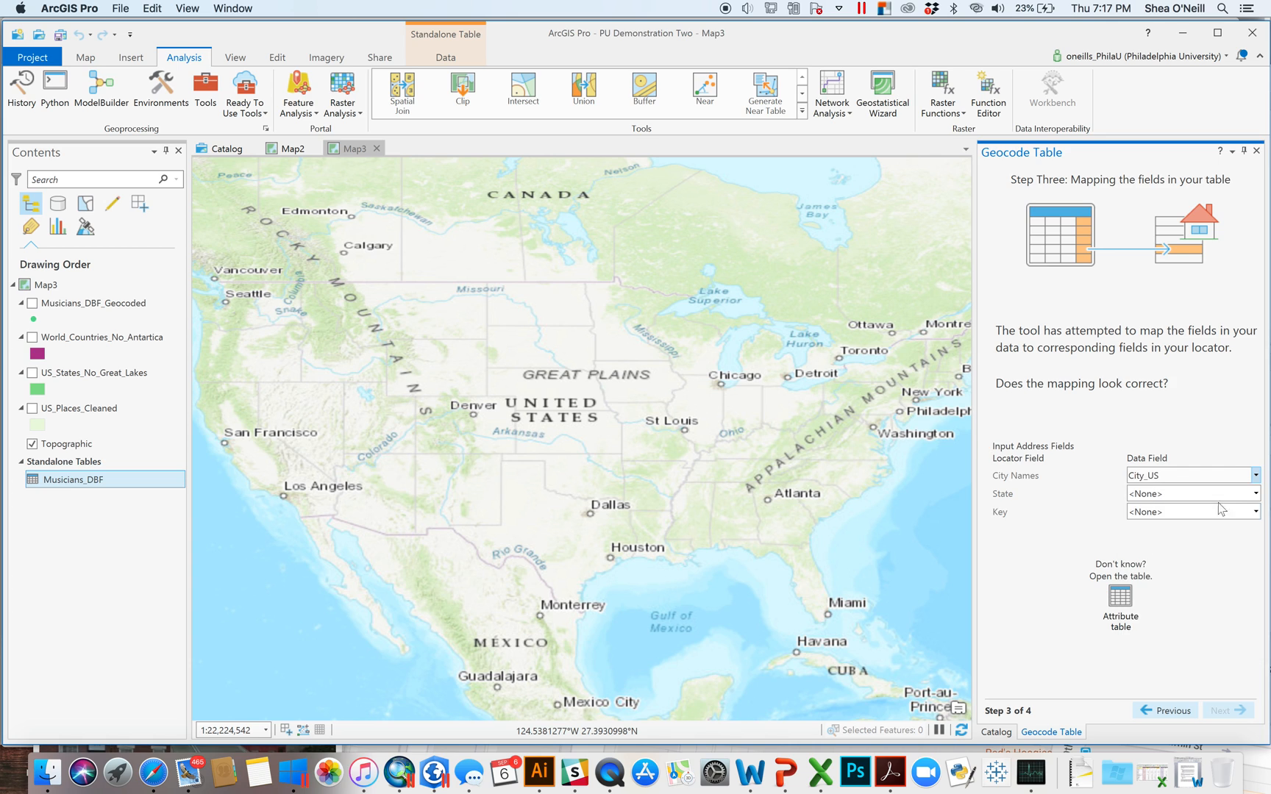
click(1255, 494)
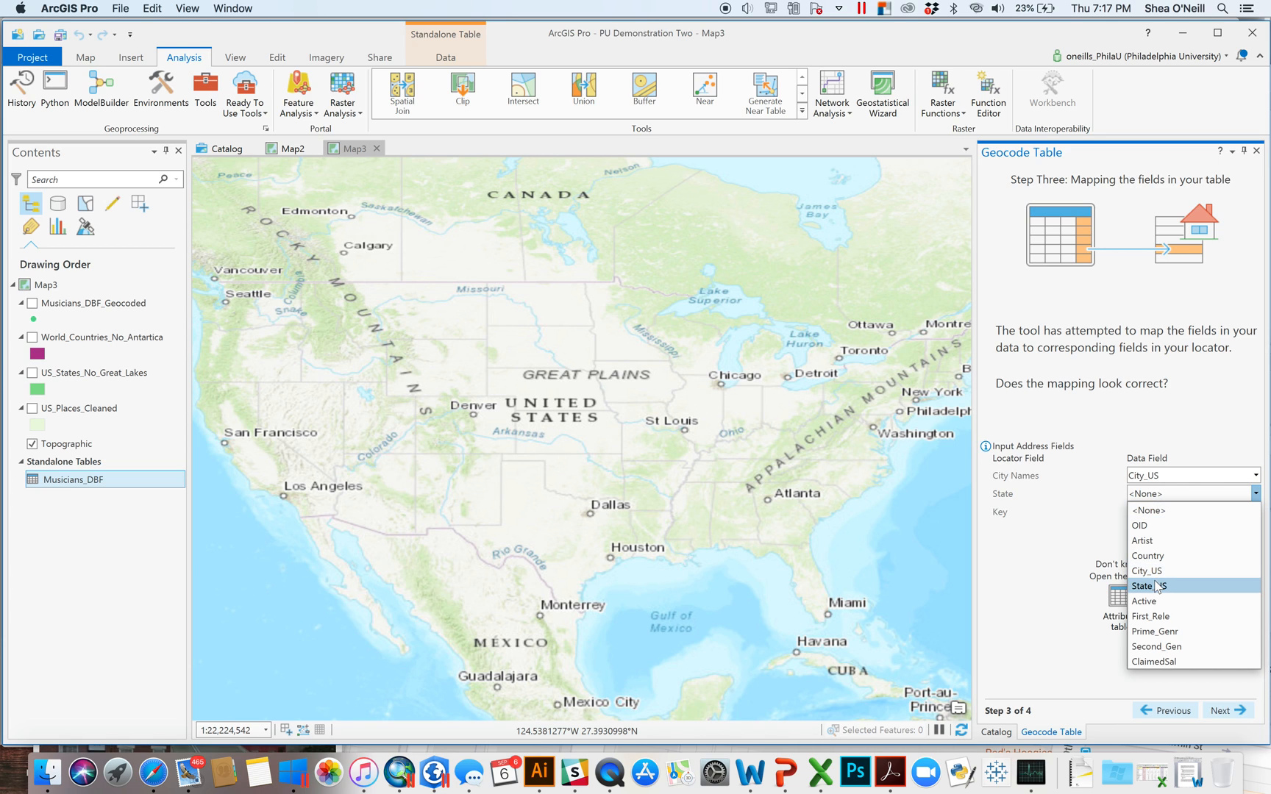
click(1156, 586)
click(1258, 514)
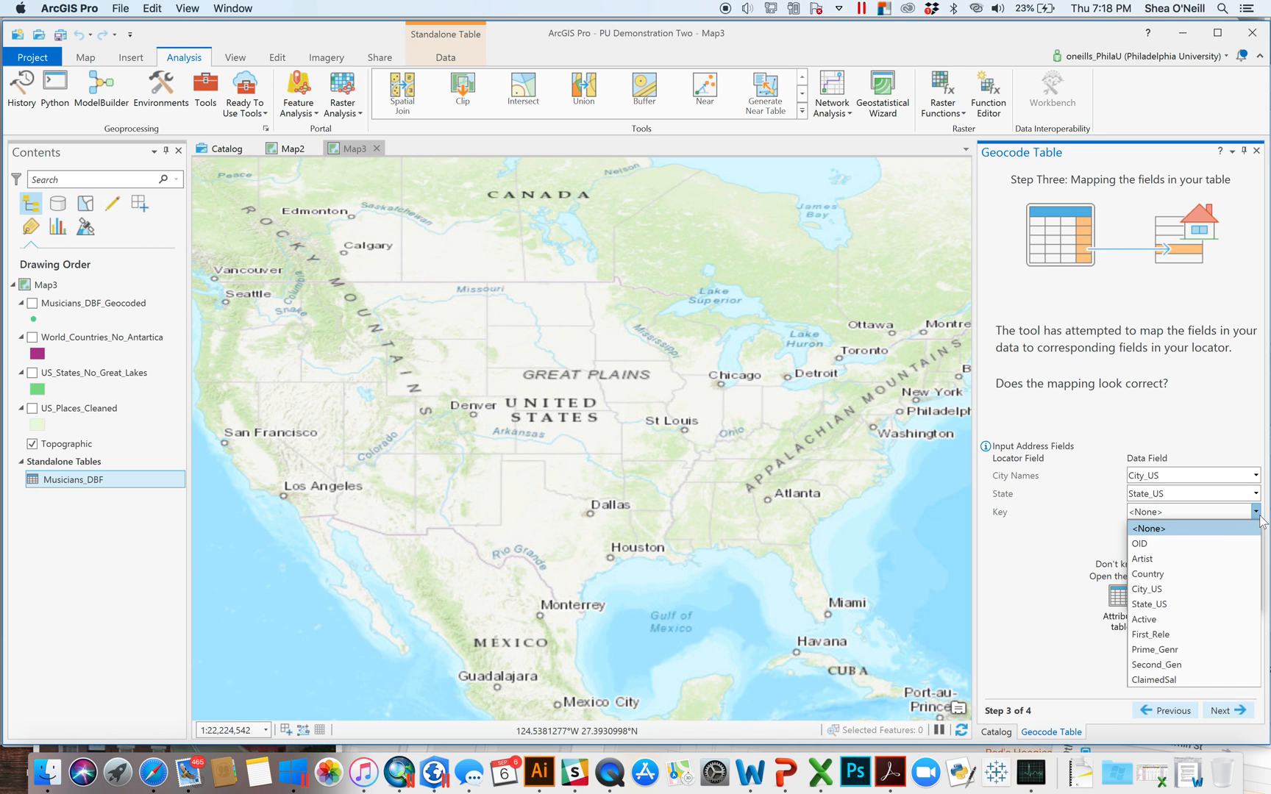
click(1186, 575)
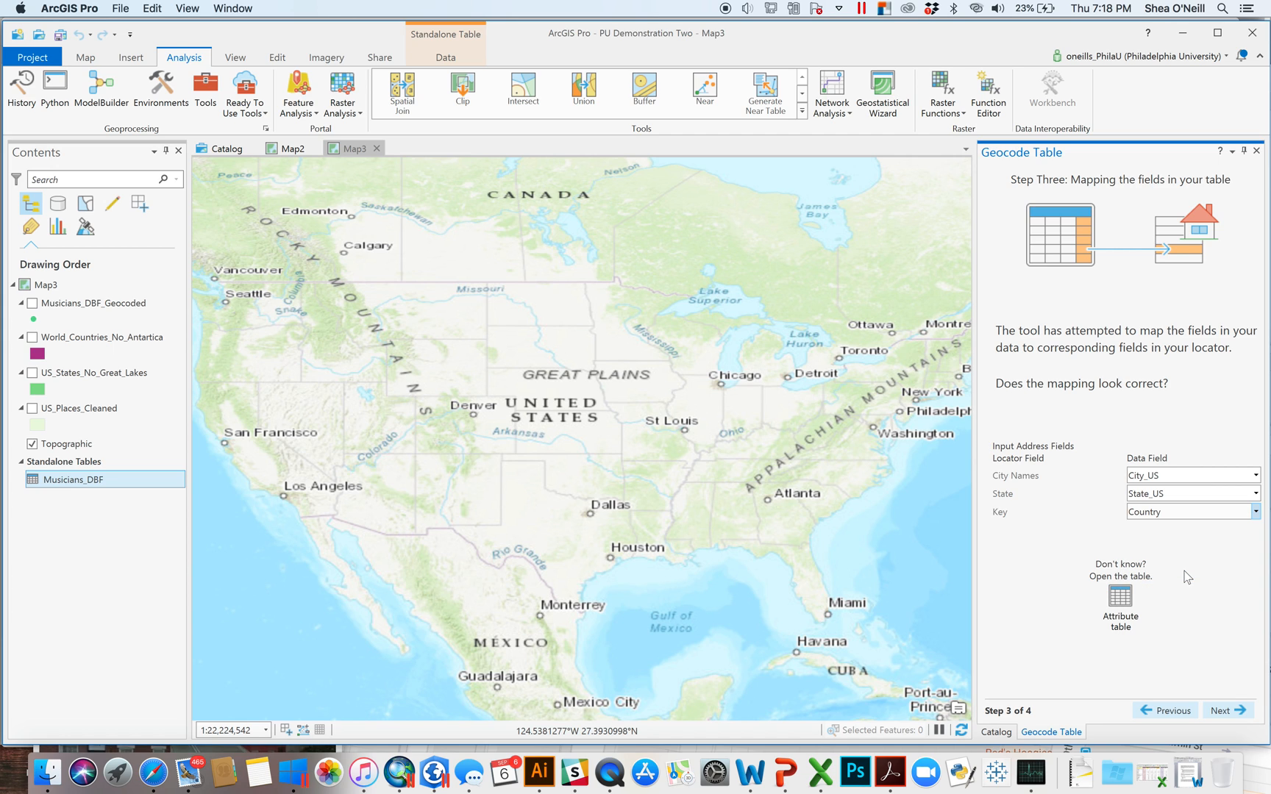
click(1229, 711)
click(1225, 715)
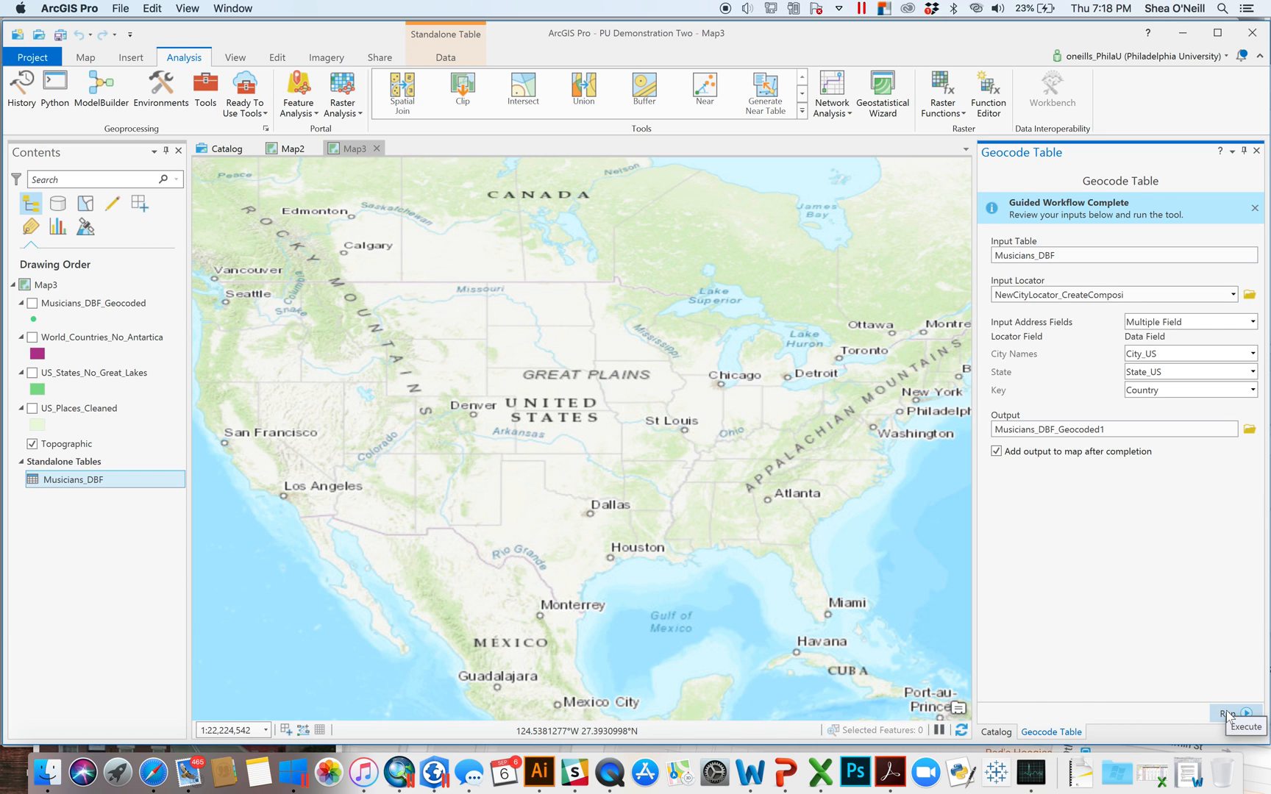
click(1227, 713)
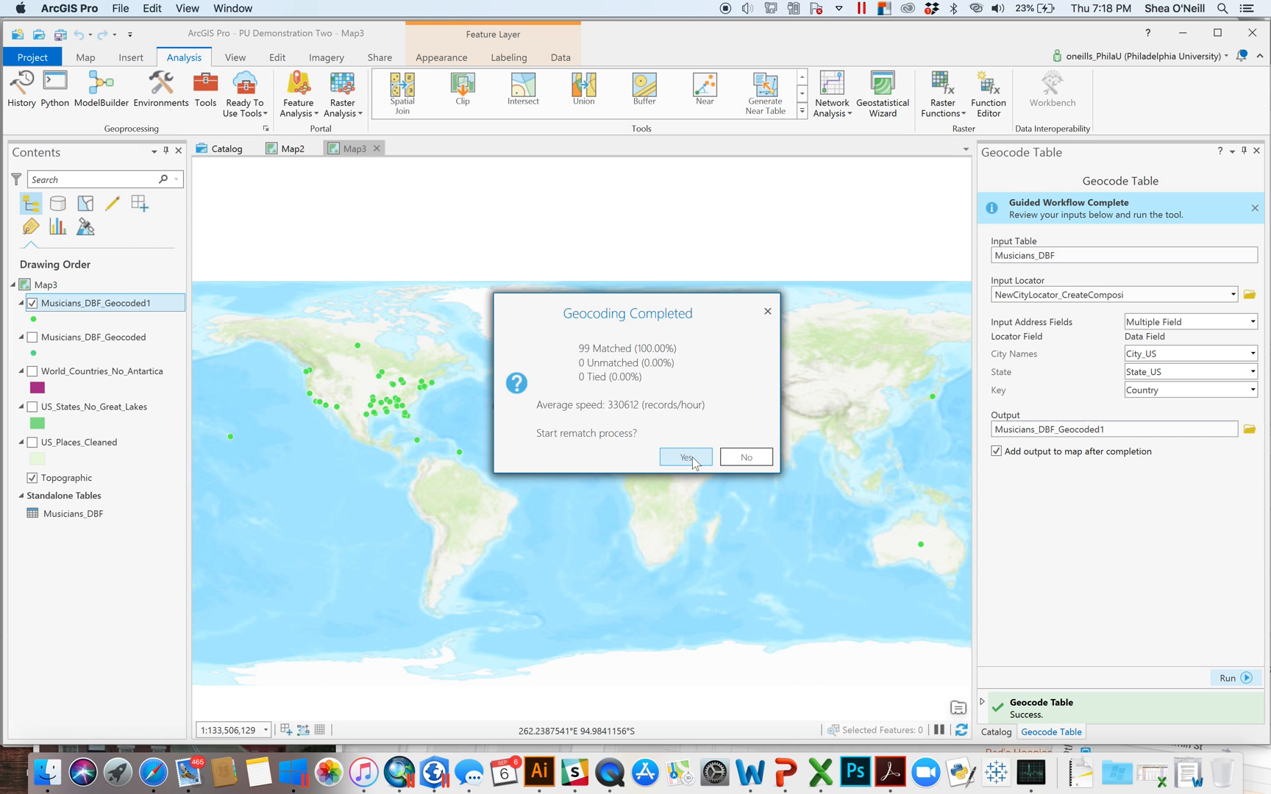
- Decline rematching and pan the map to centre the musician points
click(724, 457)
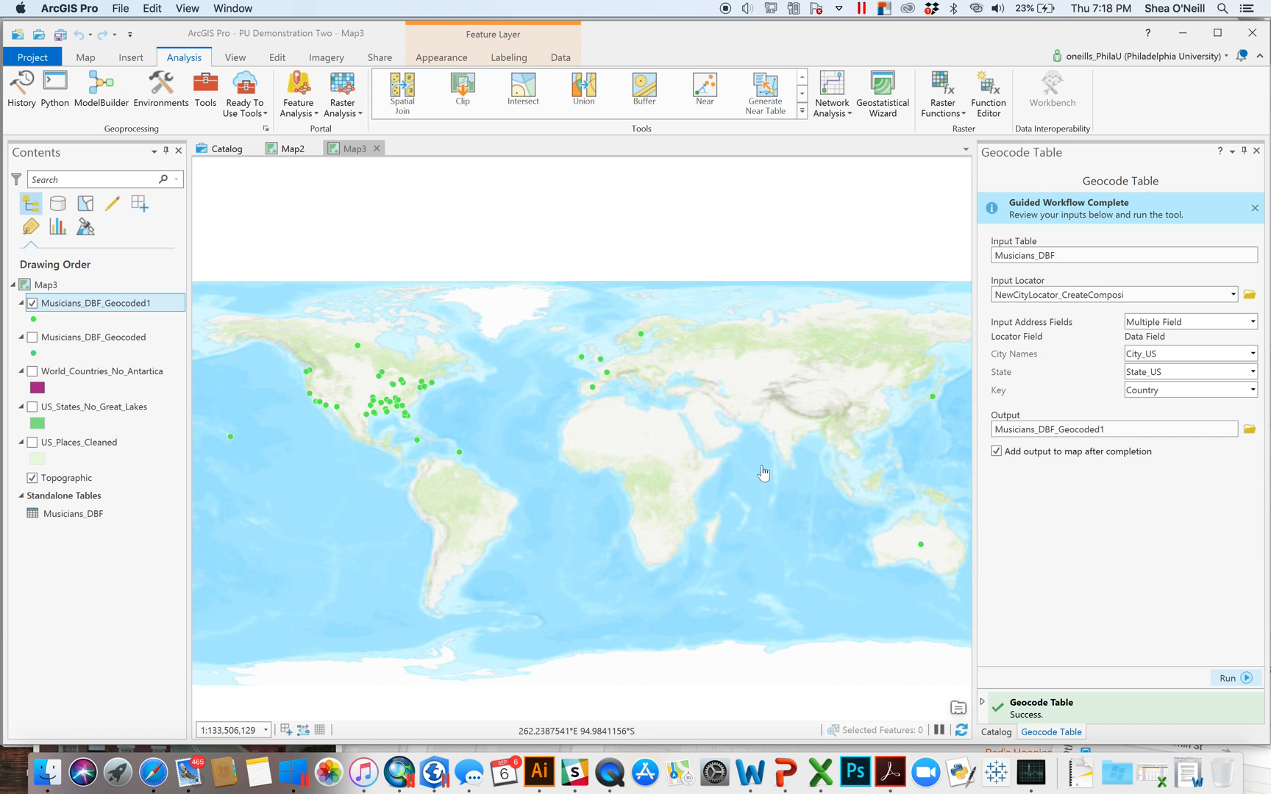
drag(468, 425, 520, 447)
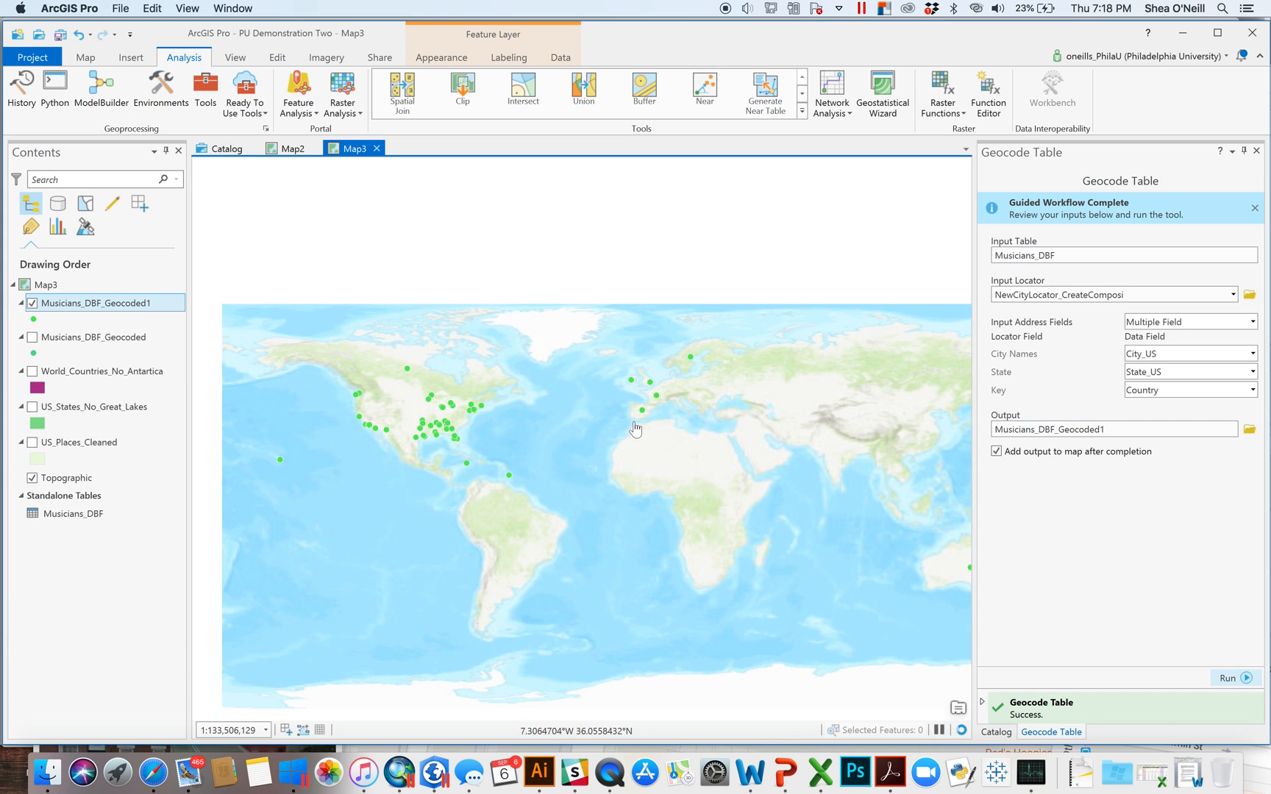
scroll(473, 468, down, 1)
scroll(474, 468, up, 1)
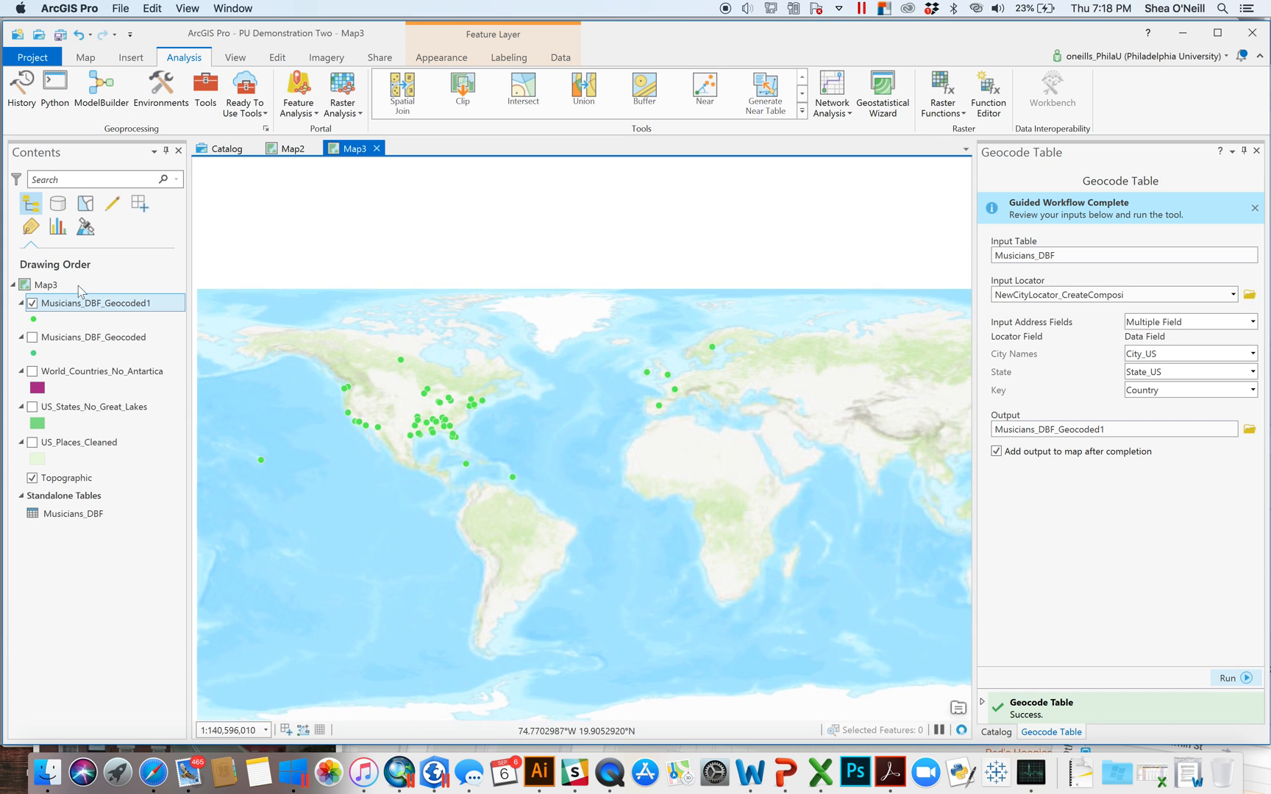
- Review the Musicians_DBF_Geocoded1 attribute table, selecting rows 40 then 33, and close it
right_click(122, 310)
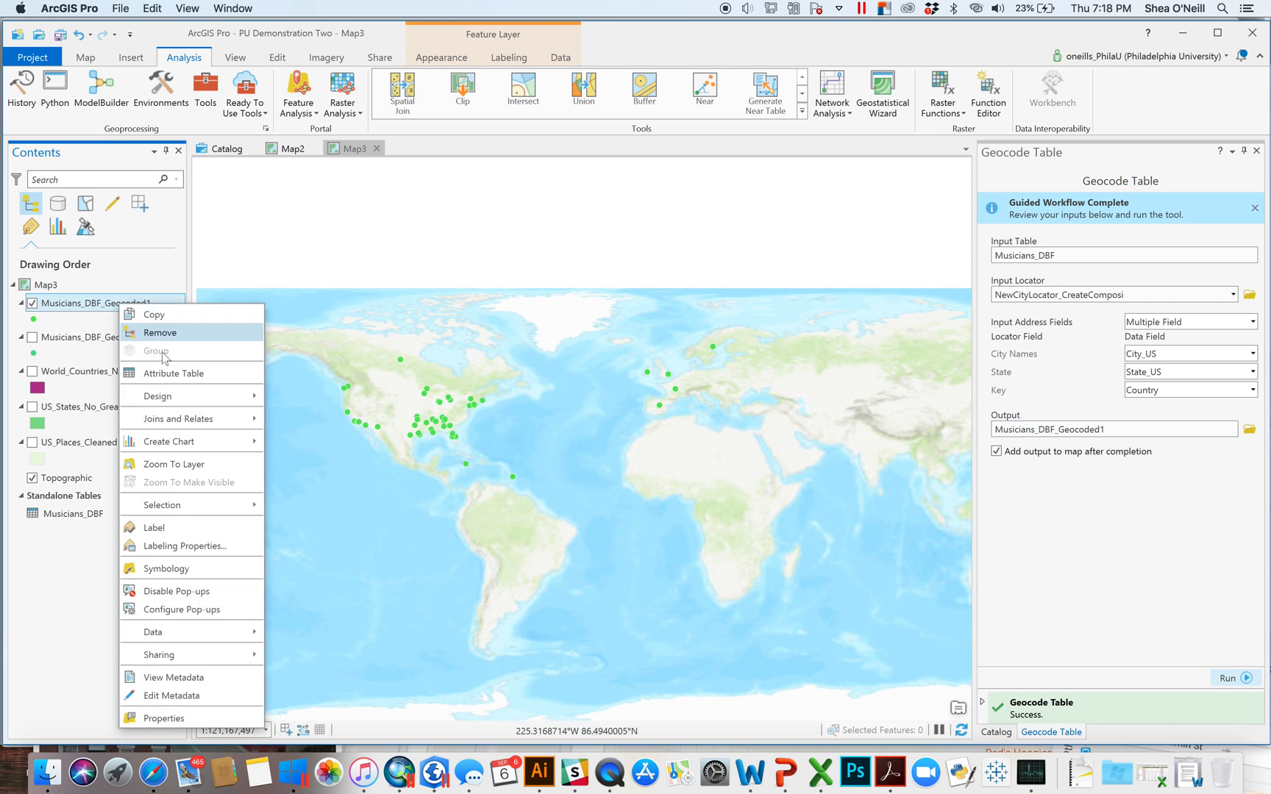
click(175, 375)
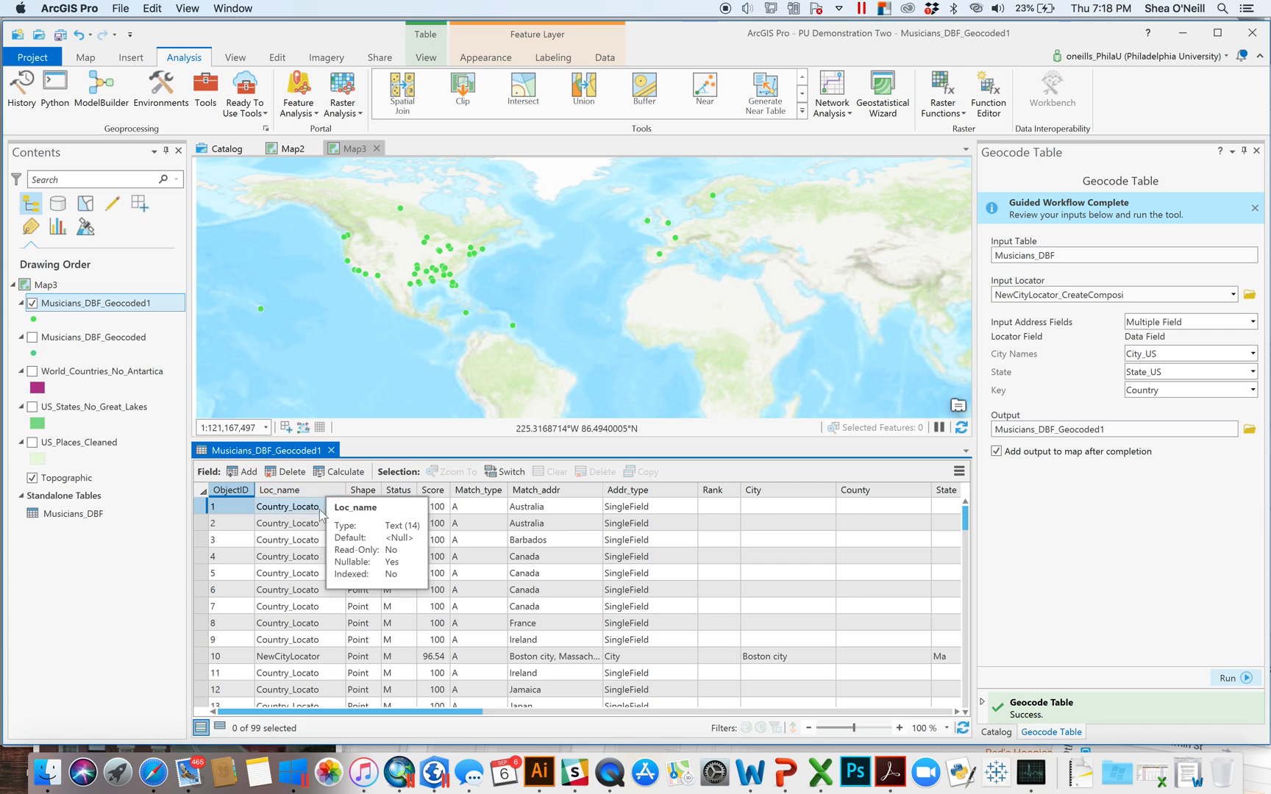
scroll(324, 610, down, 10)
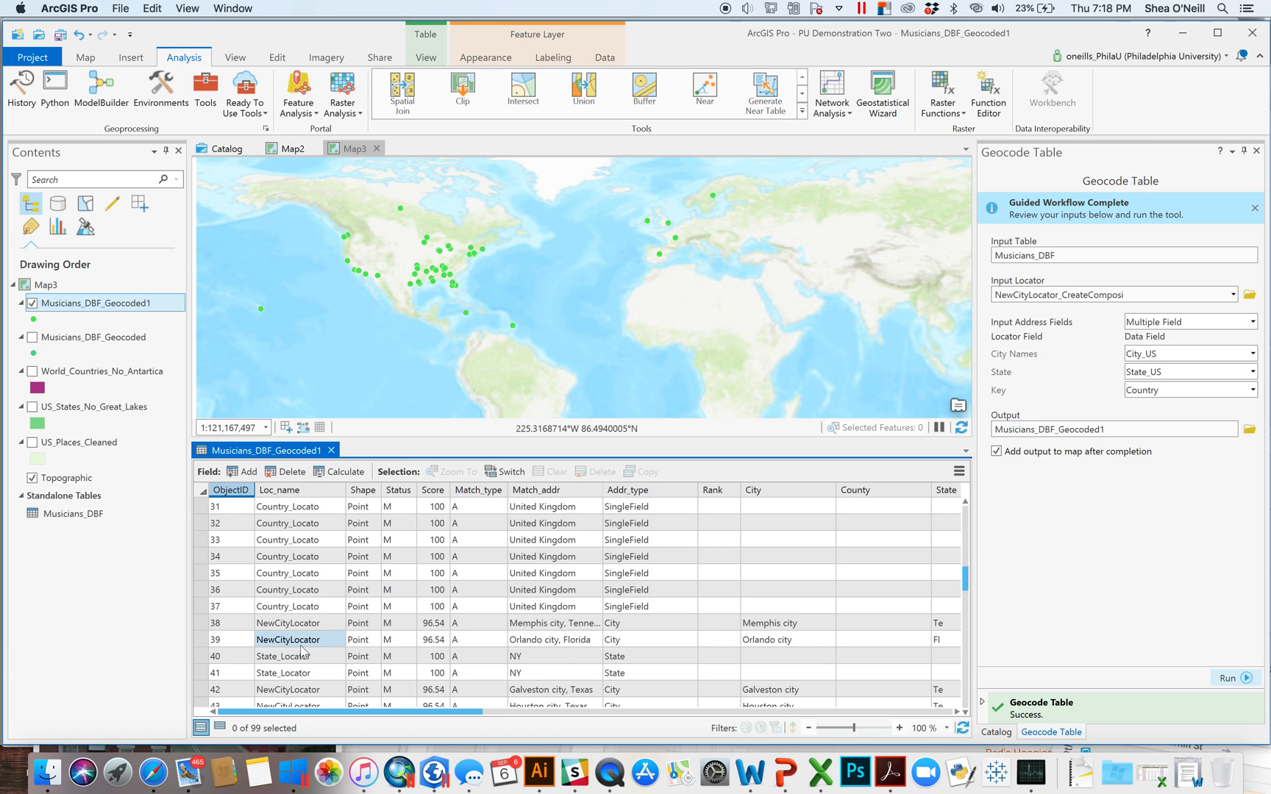
click(202, 656)
scroll(651, 670, up, 3)
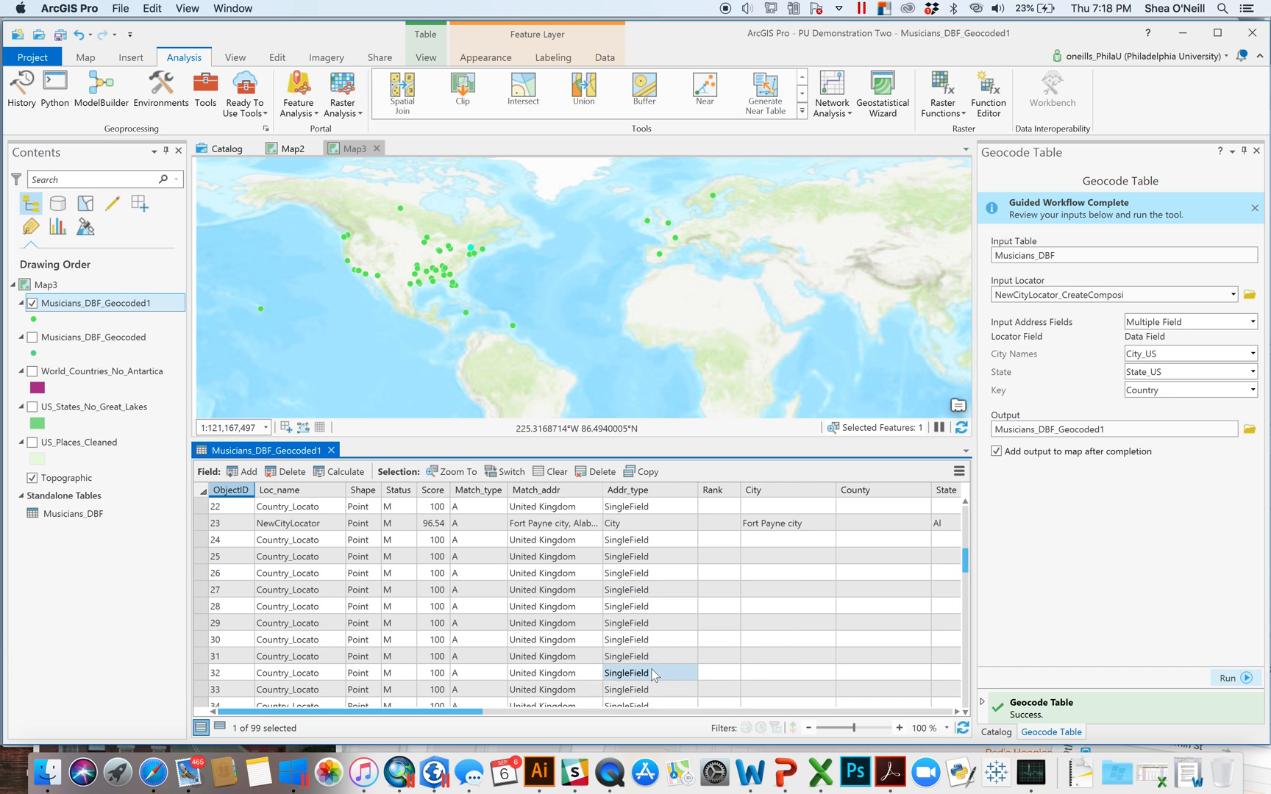
scroll(625, 666, down, 10)
scroll(513, 660, up, 5)
drag(530, 711, 854, 719)
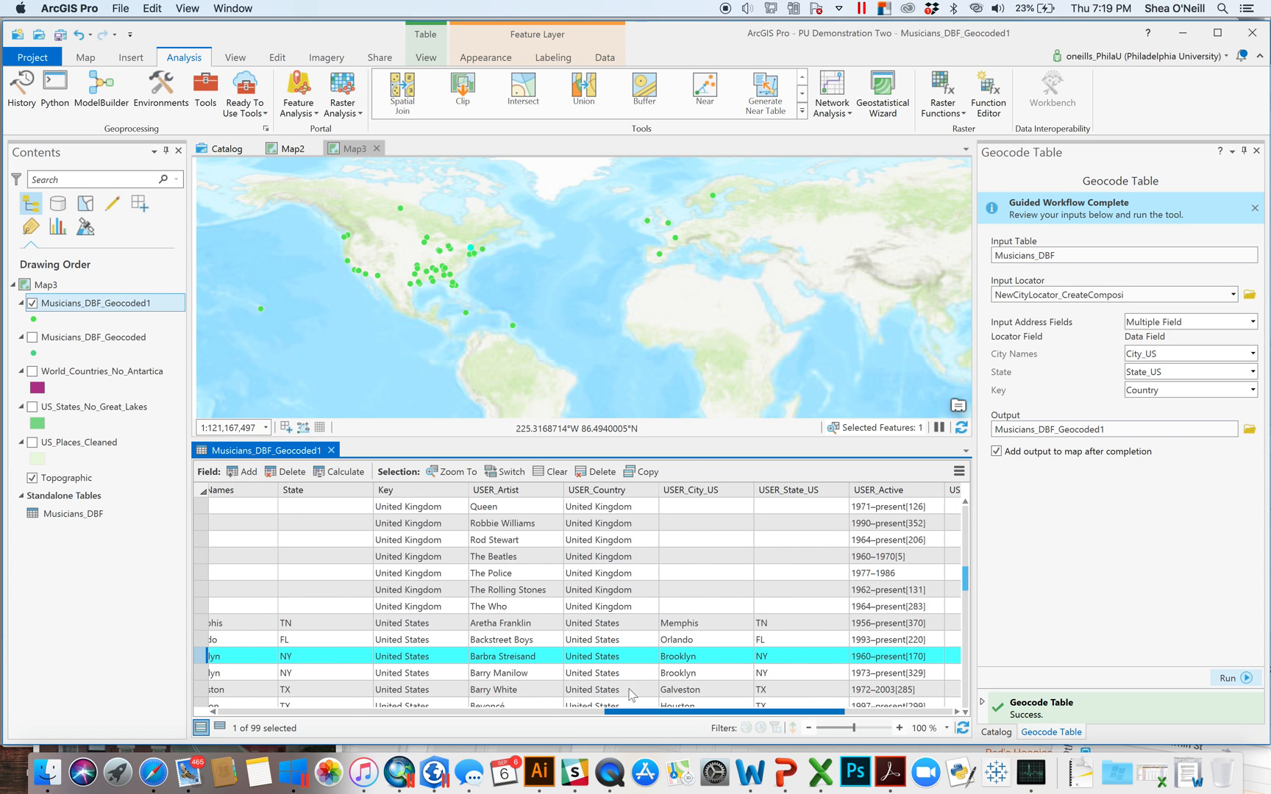
scroll(447, 660, left, 5)
scroll(257, 629, left, 5)
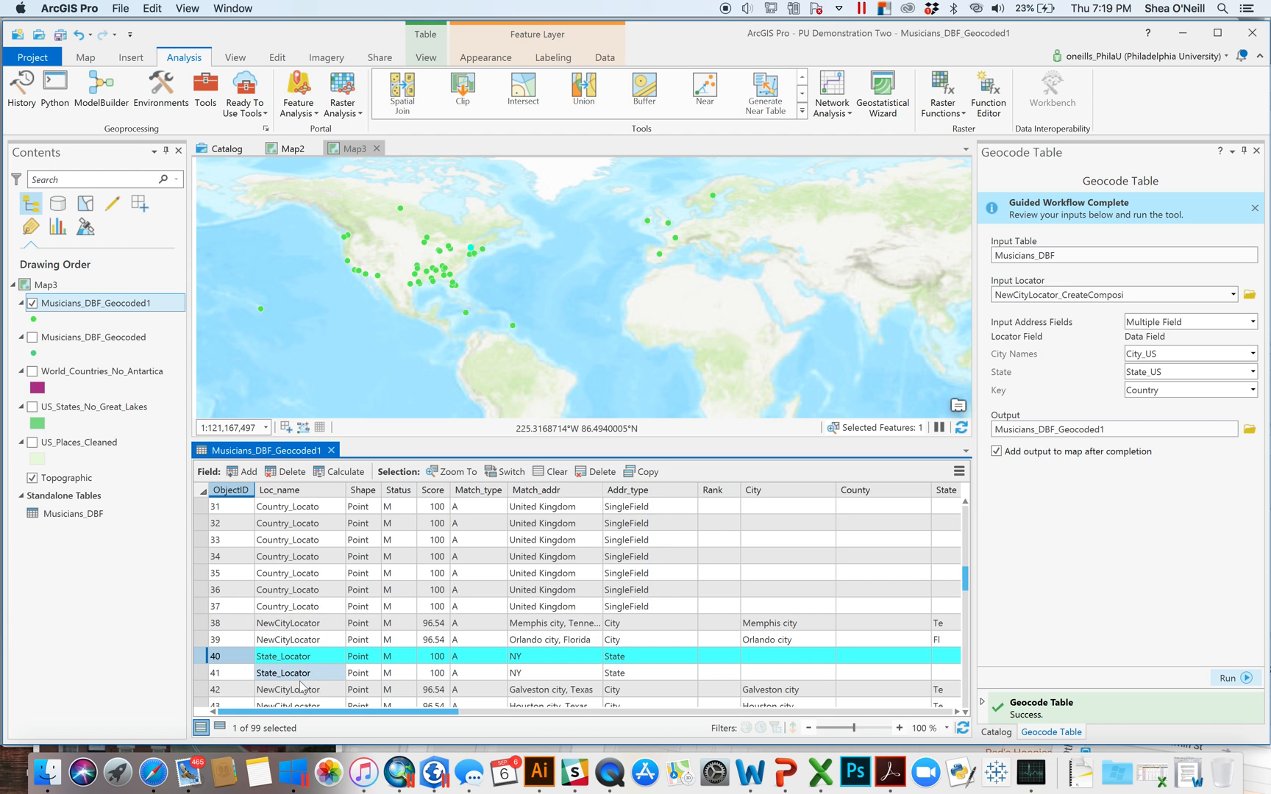
click(205, 541)
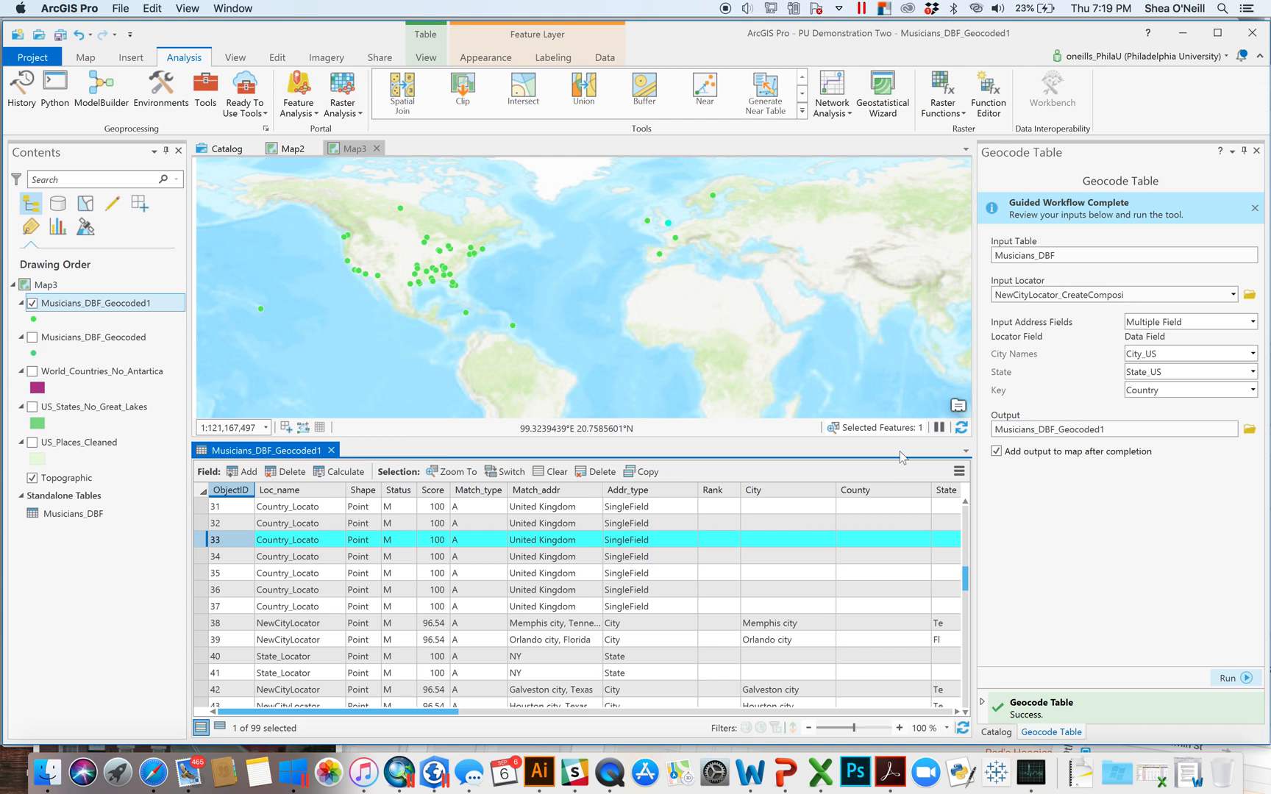
click(331, 450)
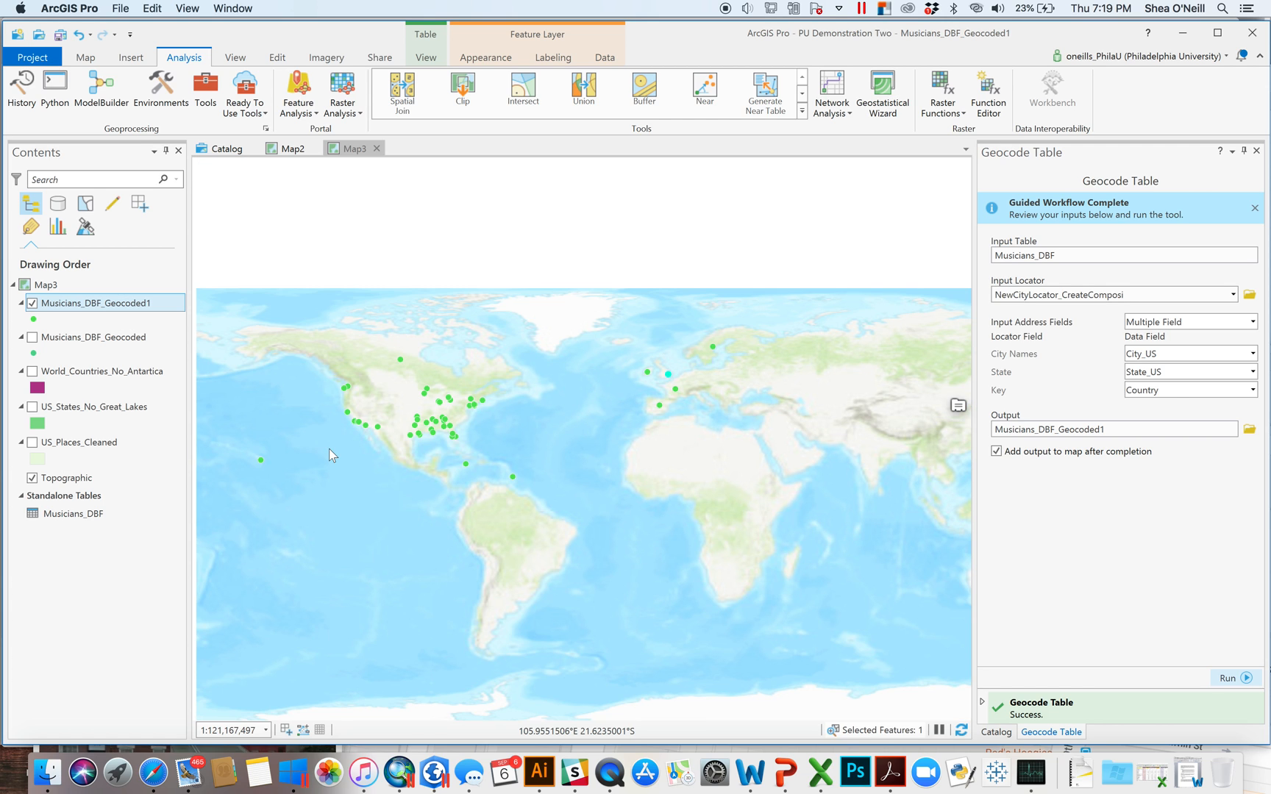
- Bring ArcMap forward, collapse Class_Data and September_6th, and open September_7th's New menu
click(406, 776)
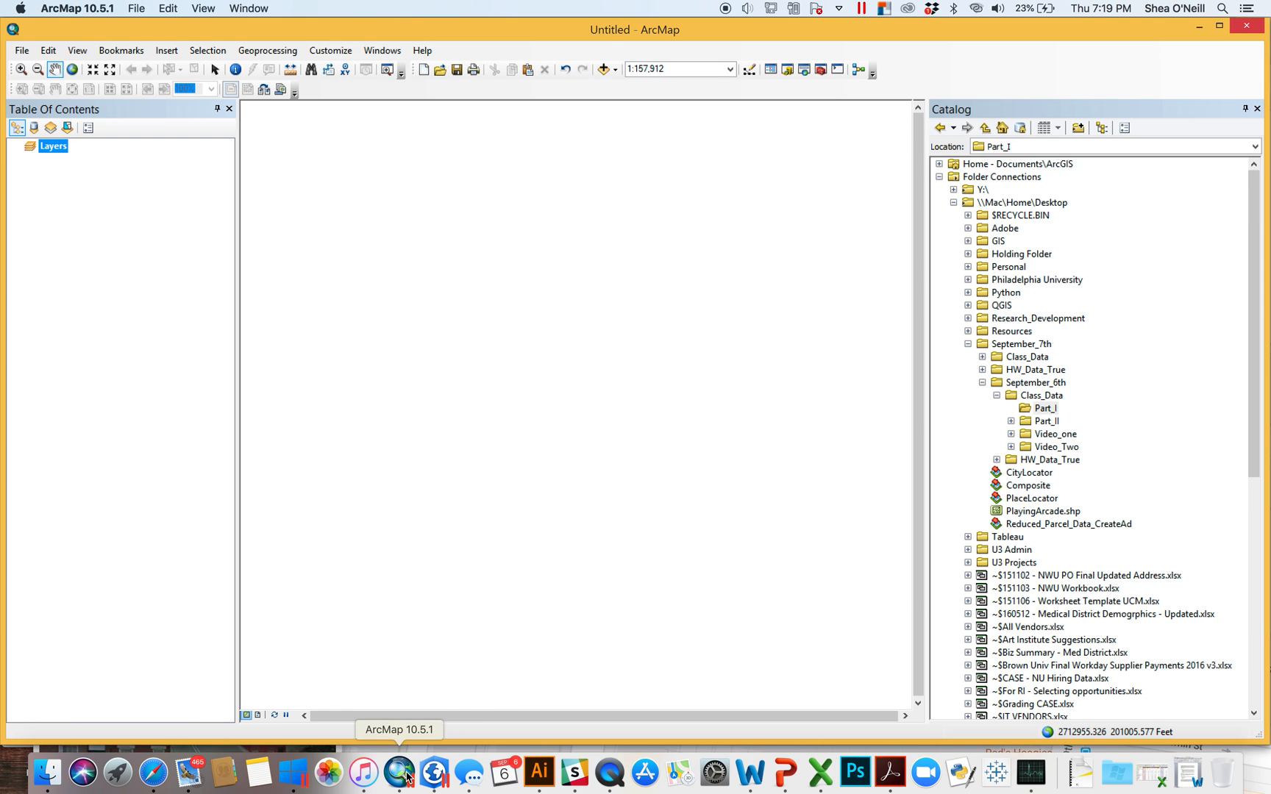
click(997, 395)
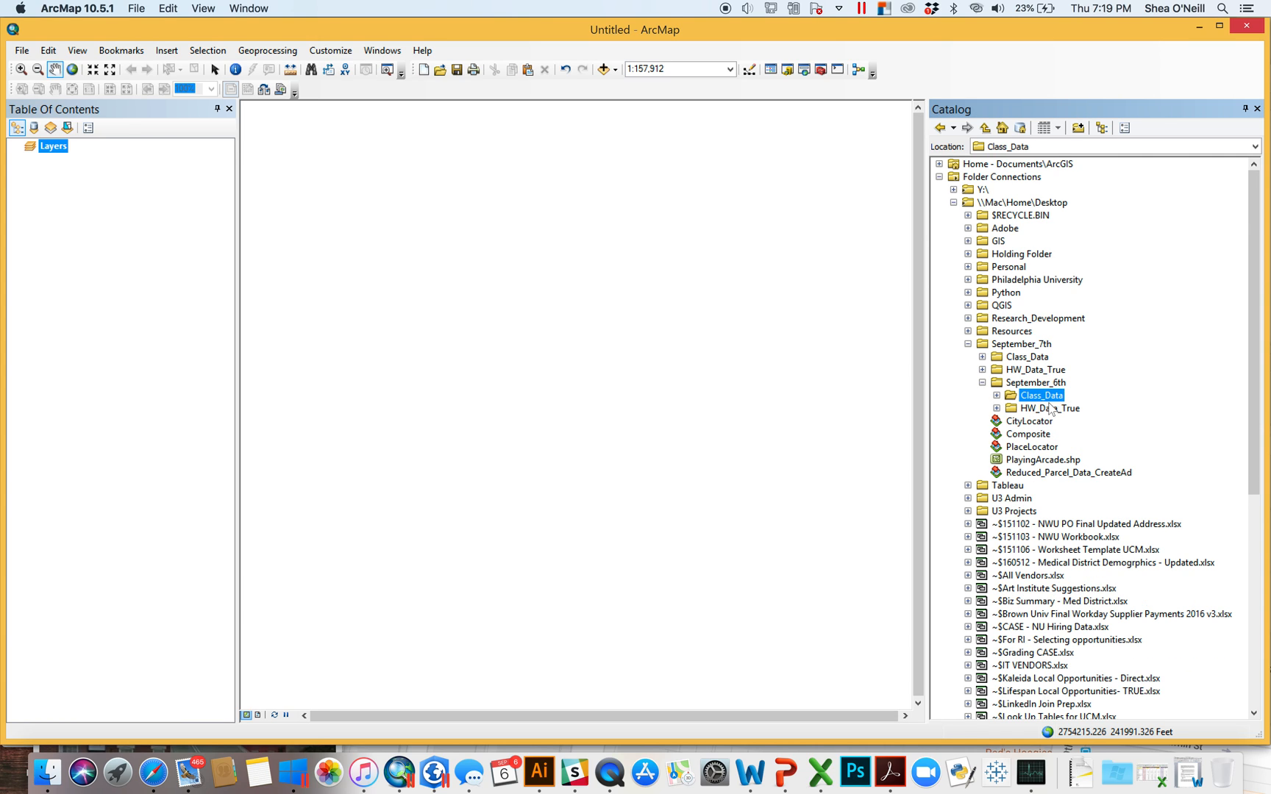
click(982, 383)
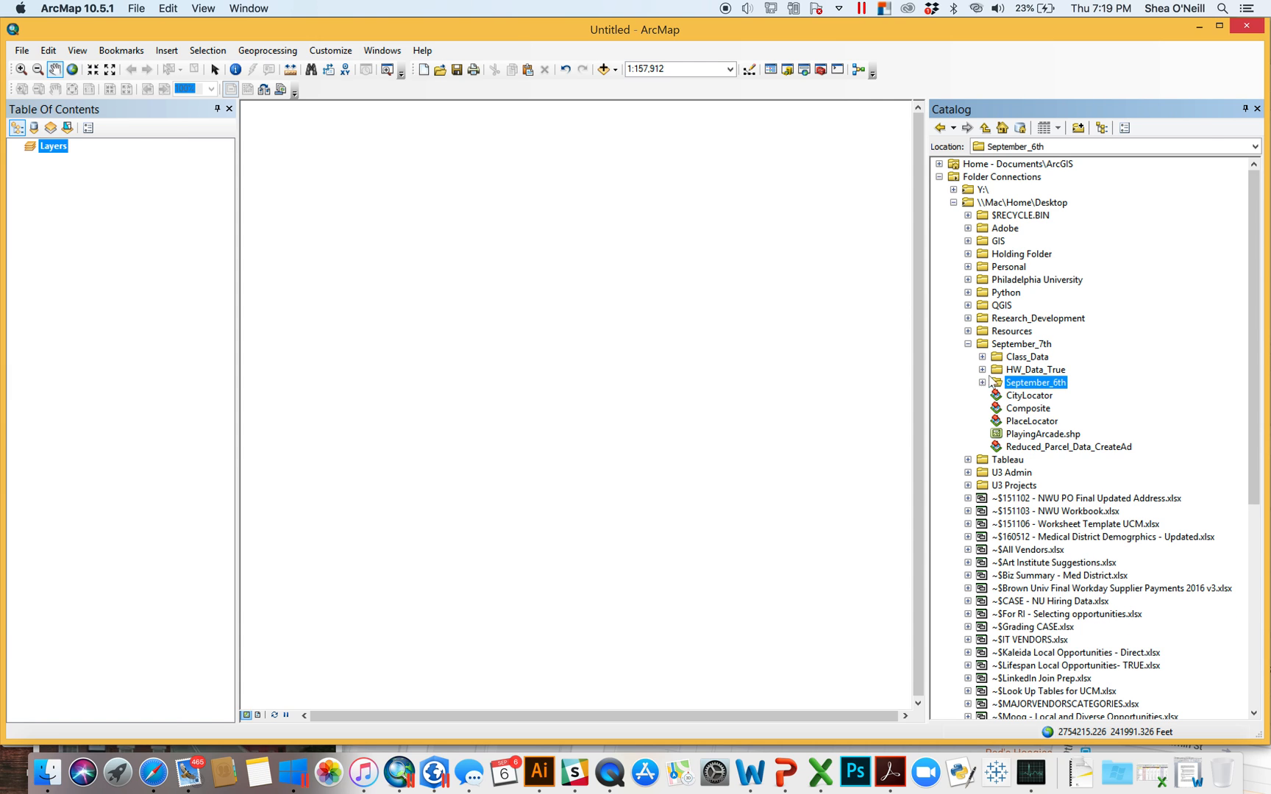
right_click(1024, 347)
mouse_move(1066, 435)
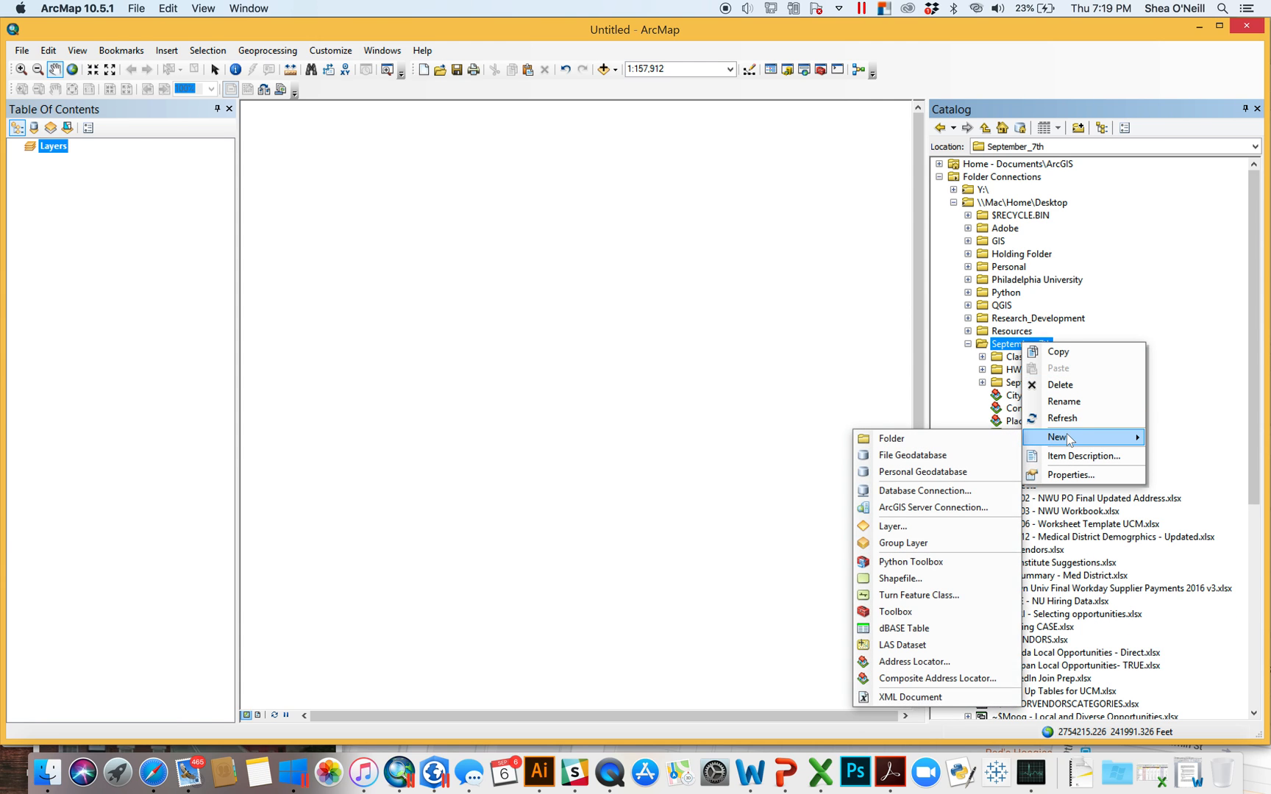
- Start a new address locator using the US Address - City State style
click(943, 661)
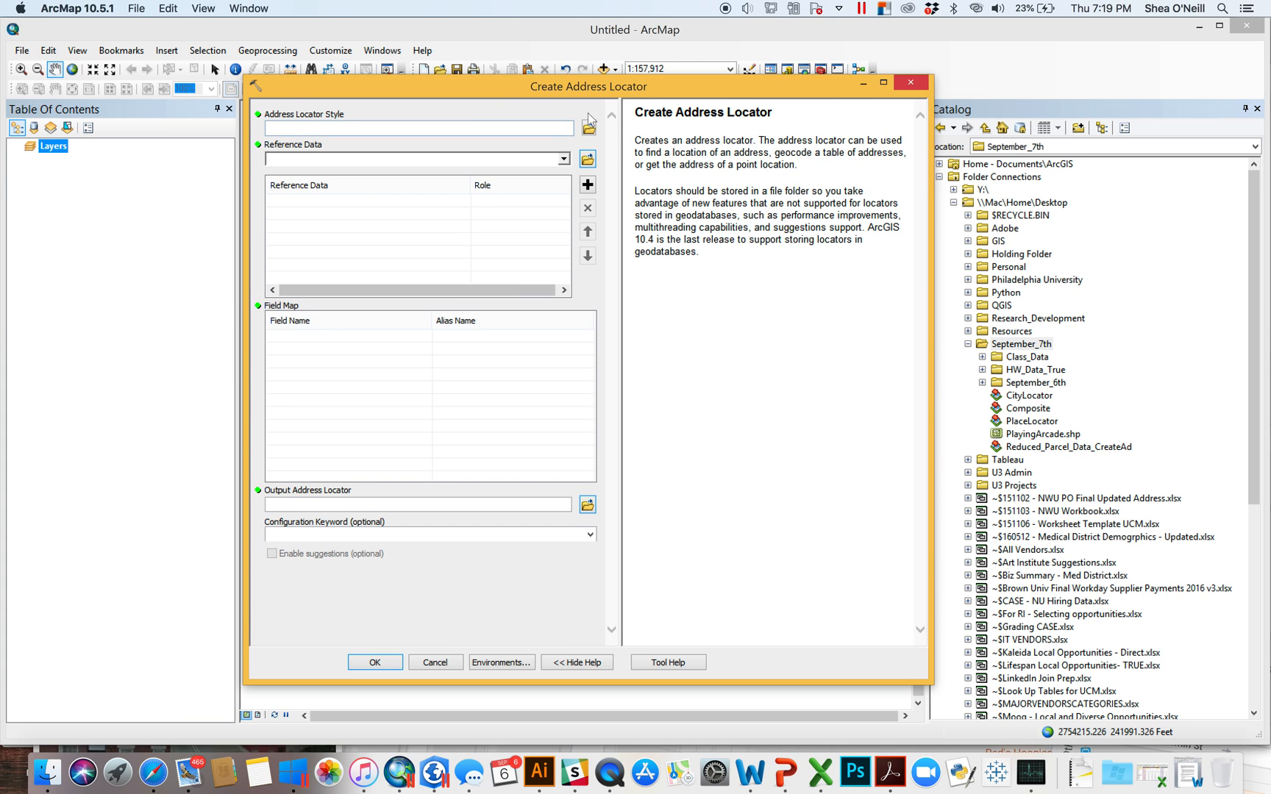
click(588, 129)
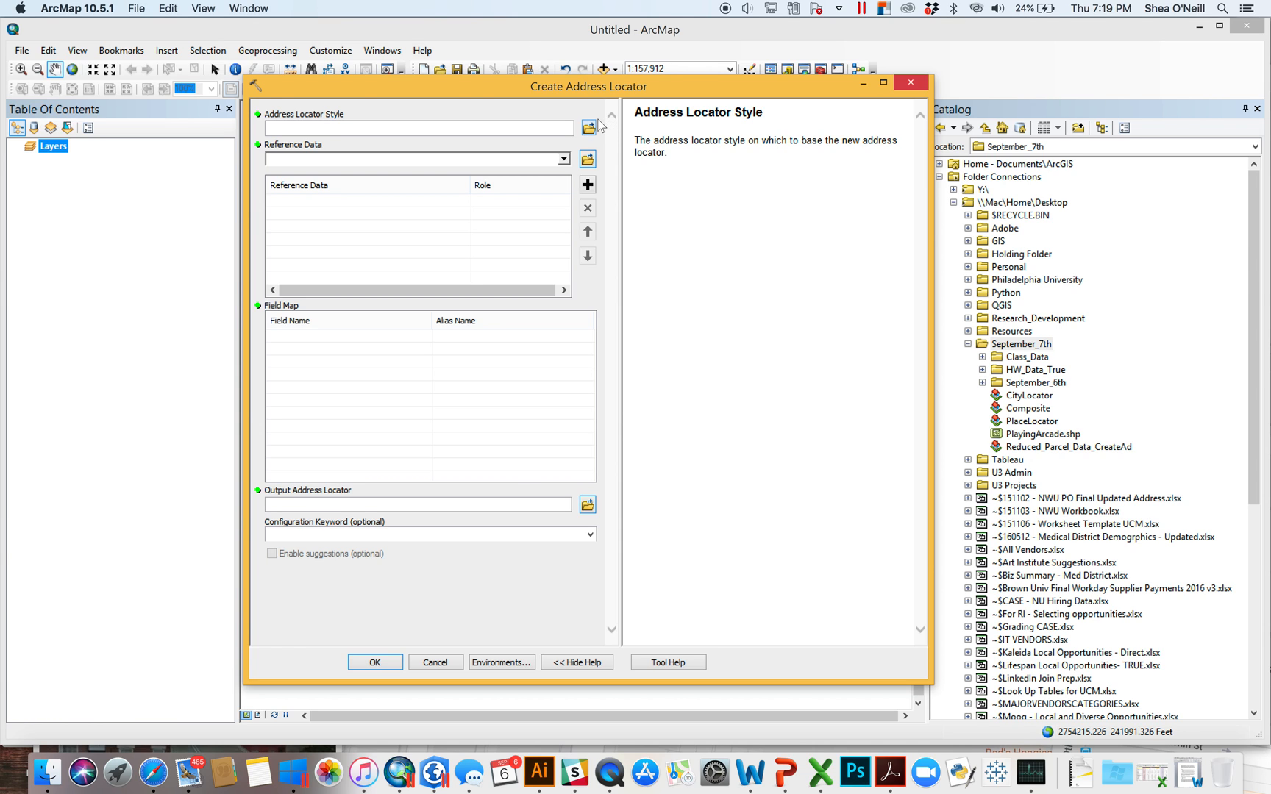
click(589, 128)
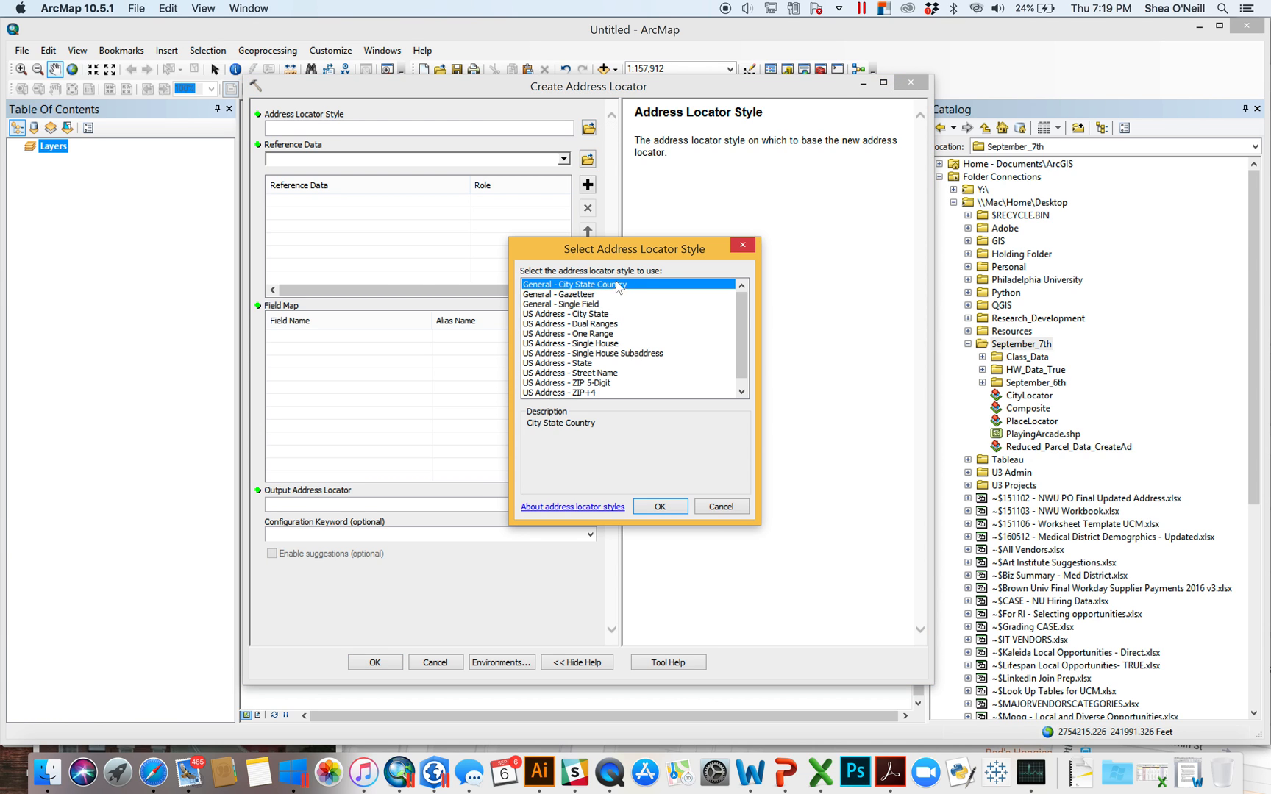
click(593, 295)
click(600, 314)
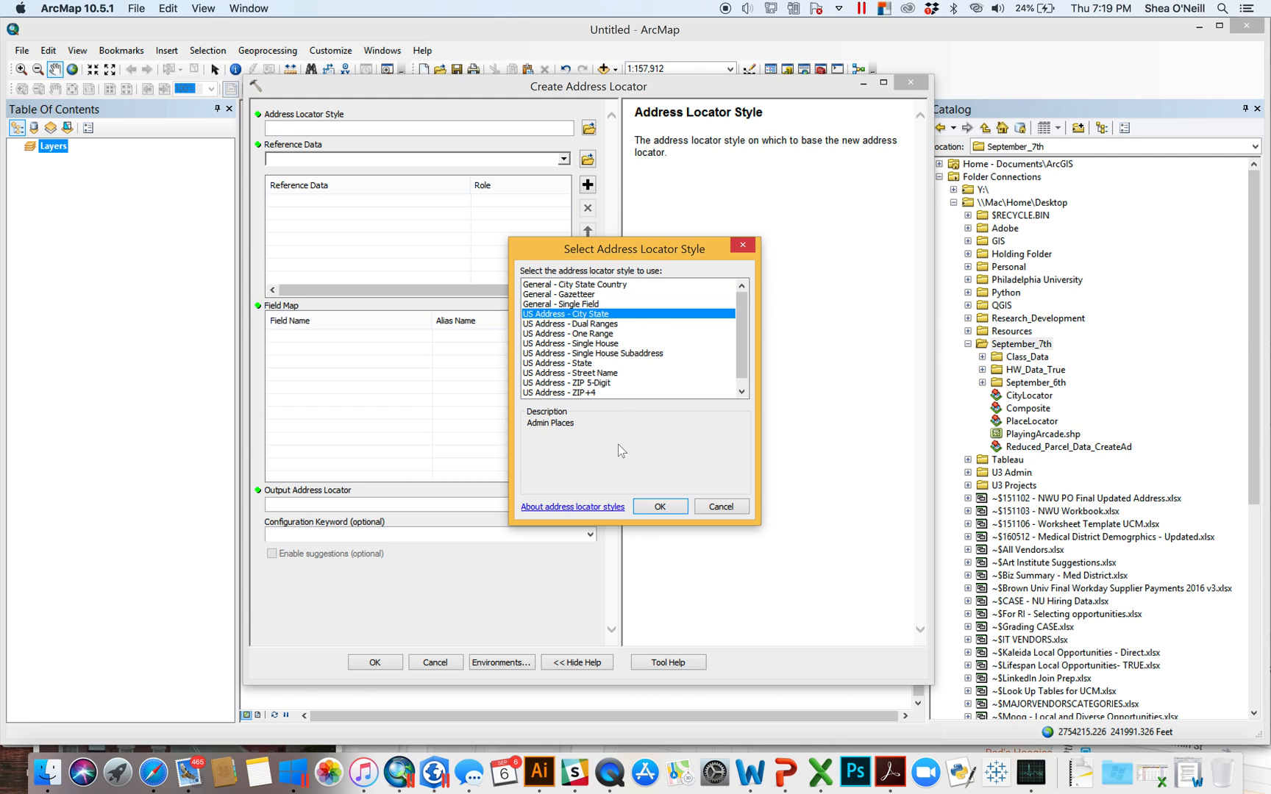
click(660, 507)
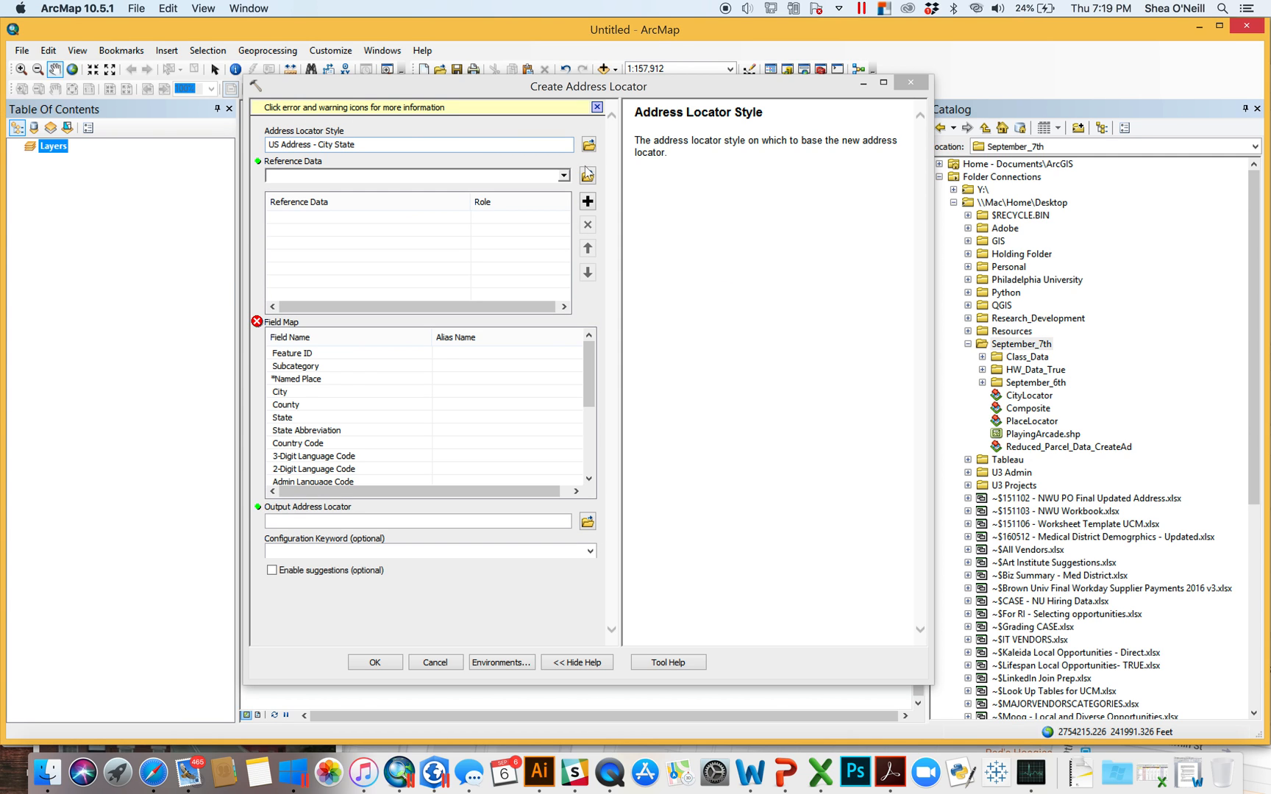
- Add US_Places_Cleaned.shp from the Video_Two folder as the primary reference table
click(586, 174)
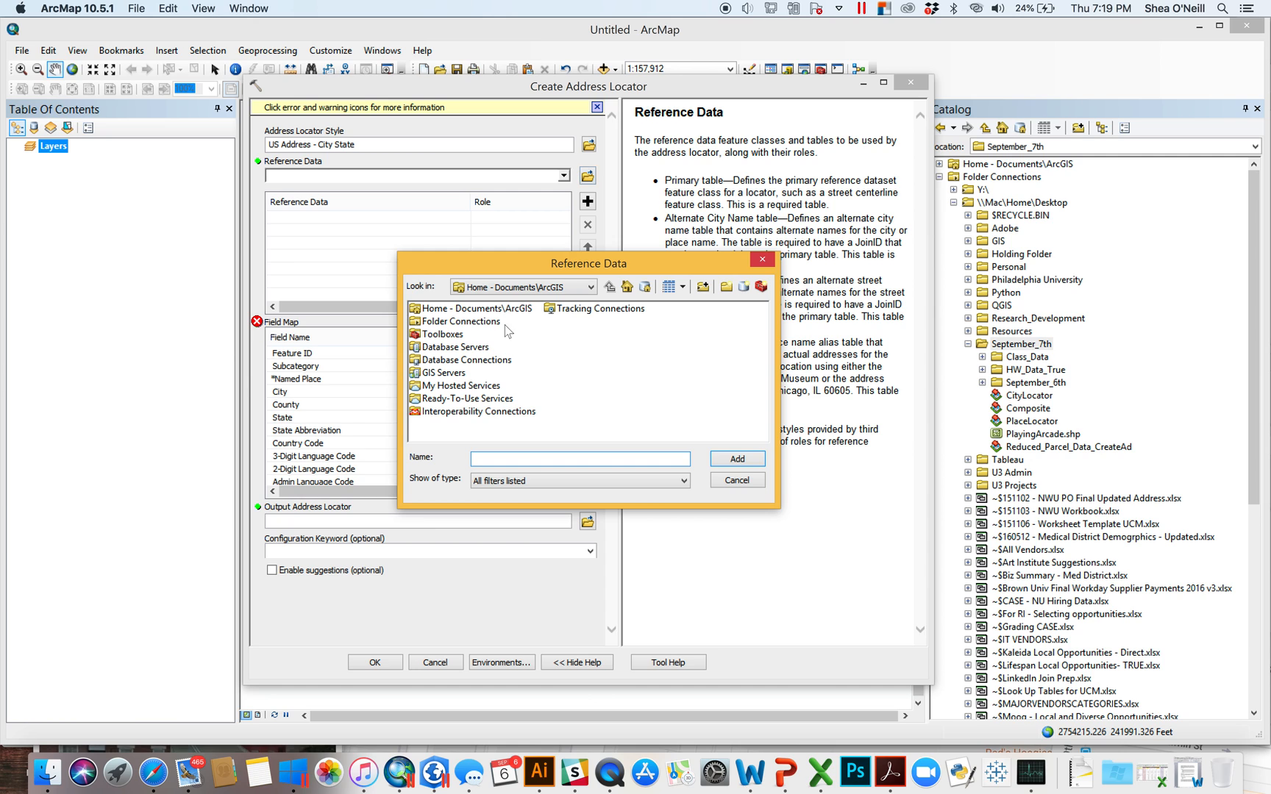
click(579, 289)
scroll(579, 298, up, 2)
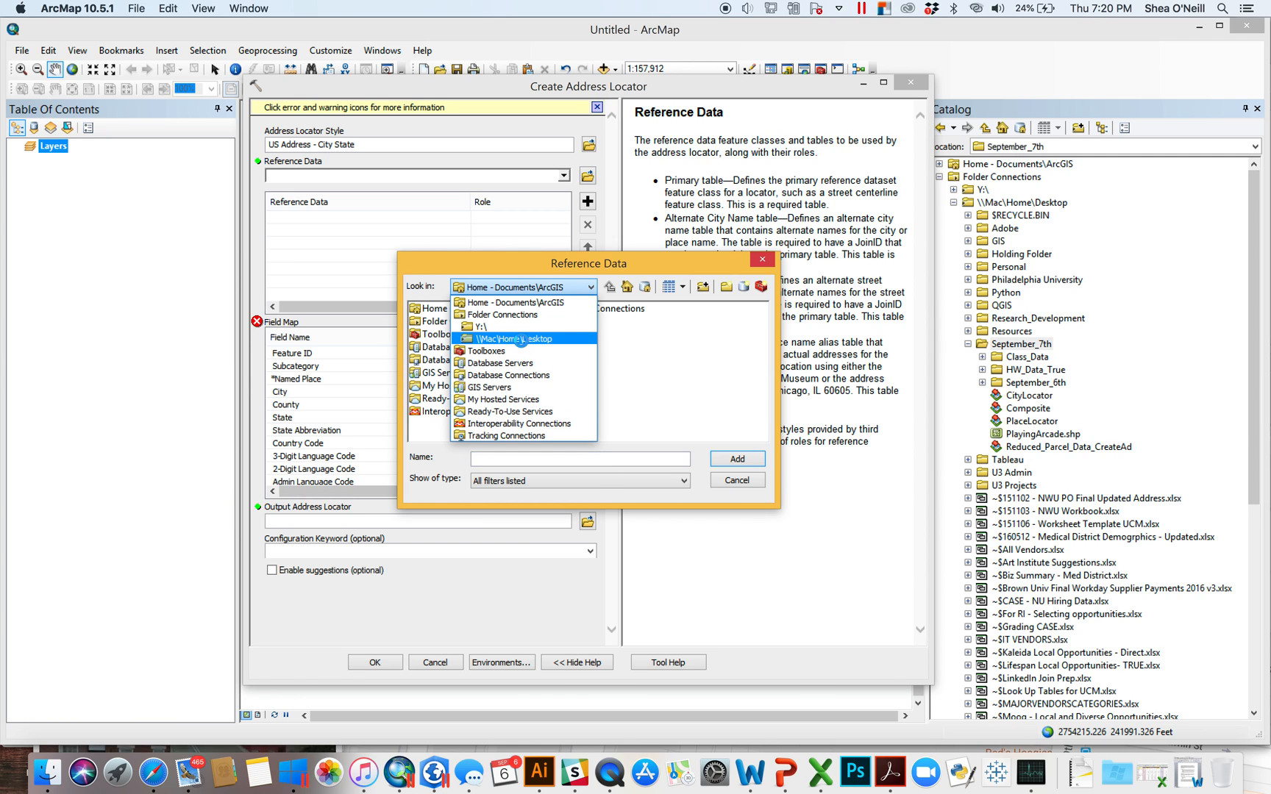
click(519, 337)
double_click(733, 322)
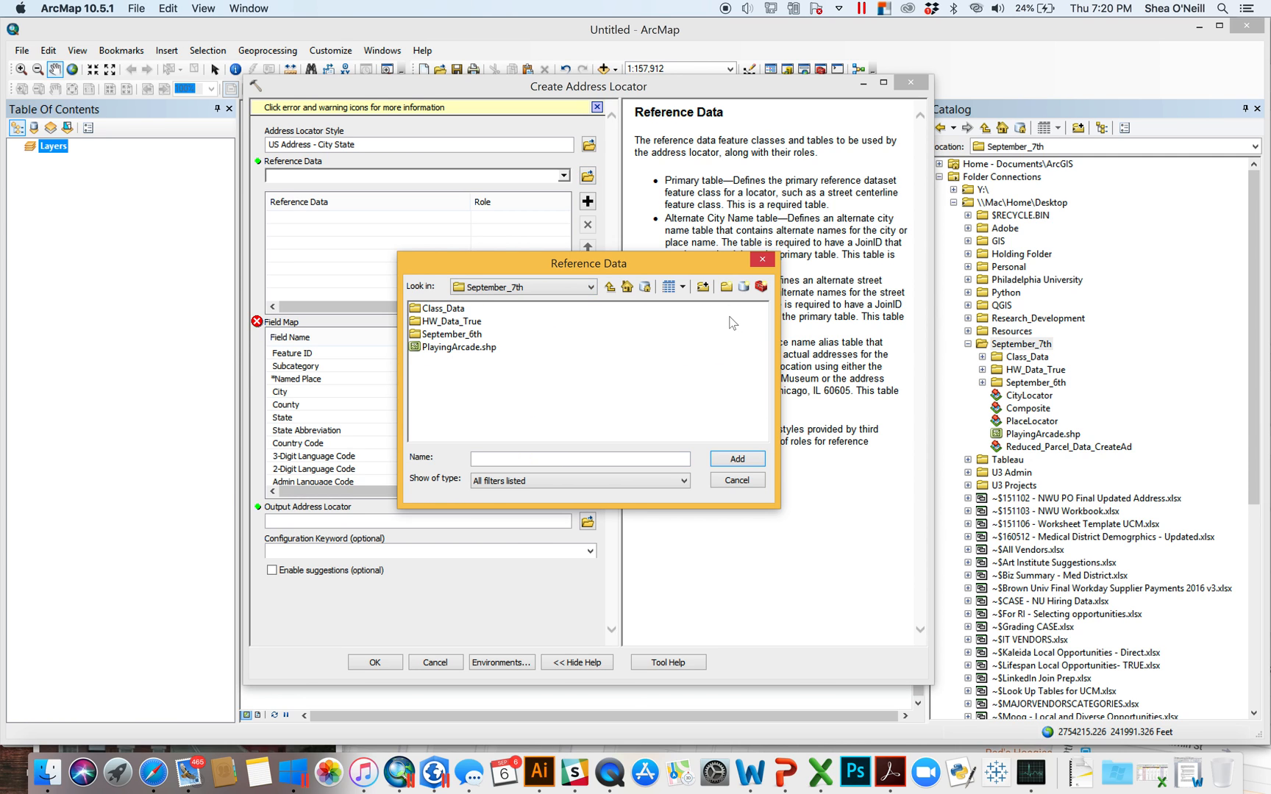
double_click(464, 336)
double_click(447, 311)
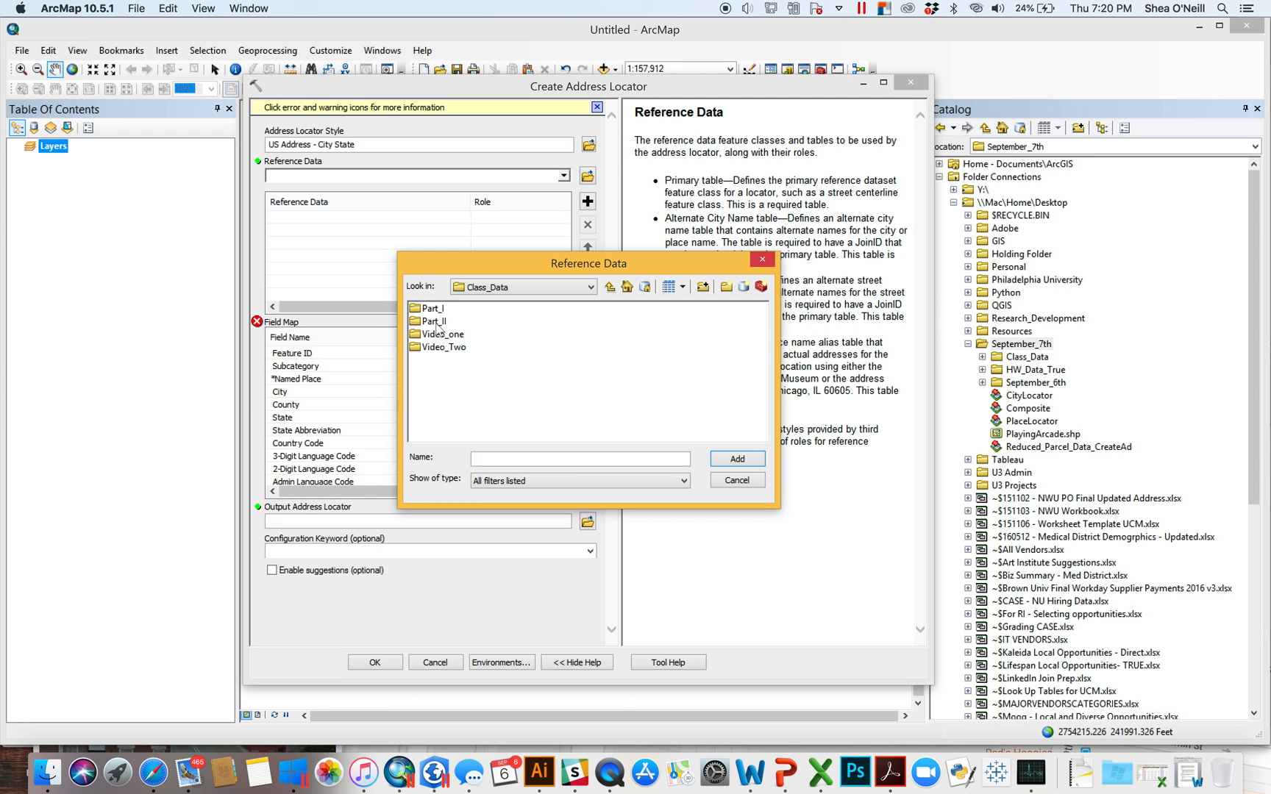
double_click(457, 349)
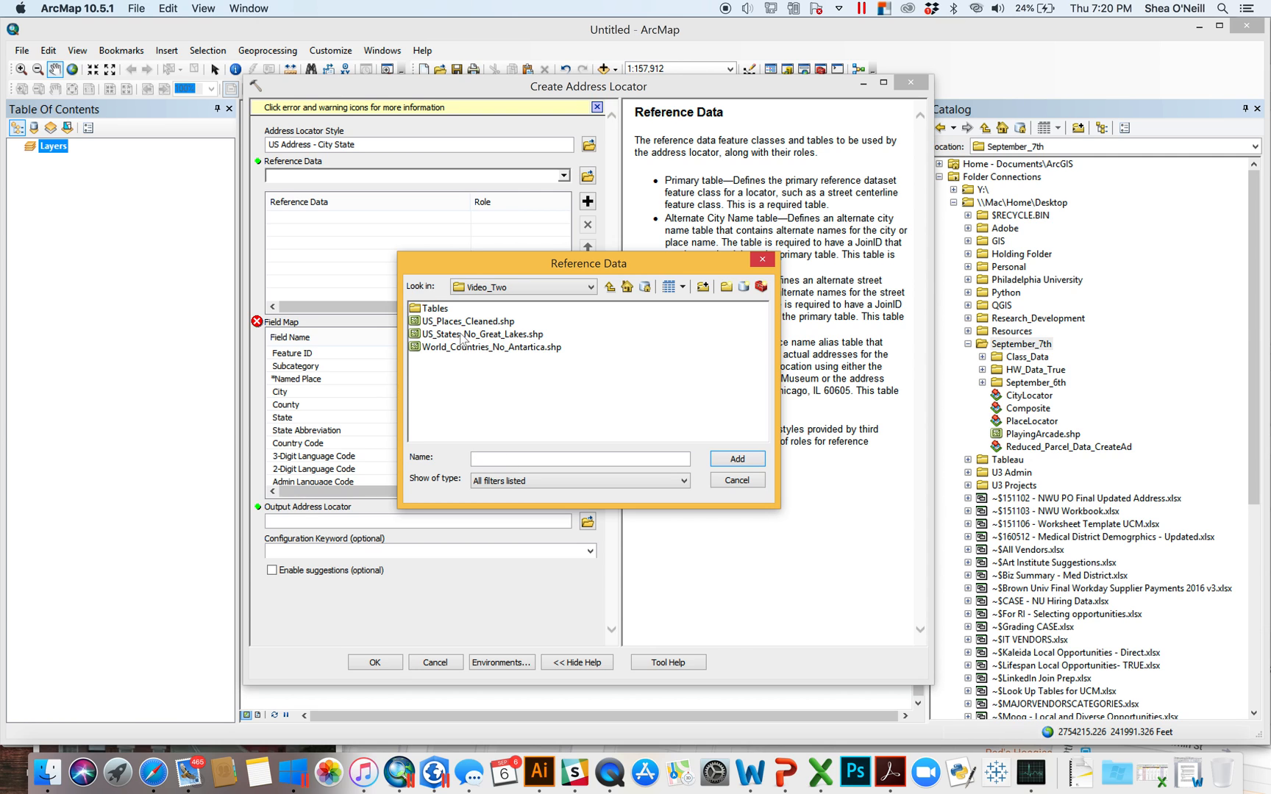
click(460, 323)
click(738, 459)
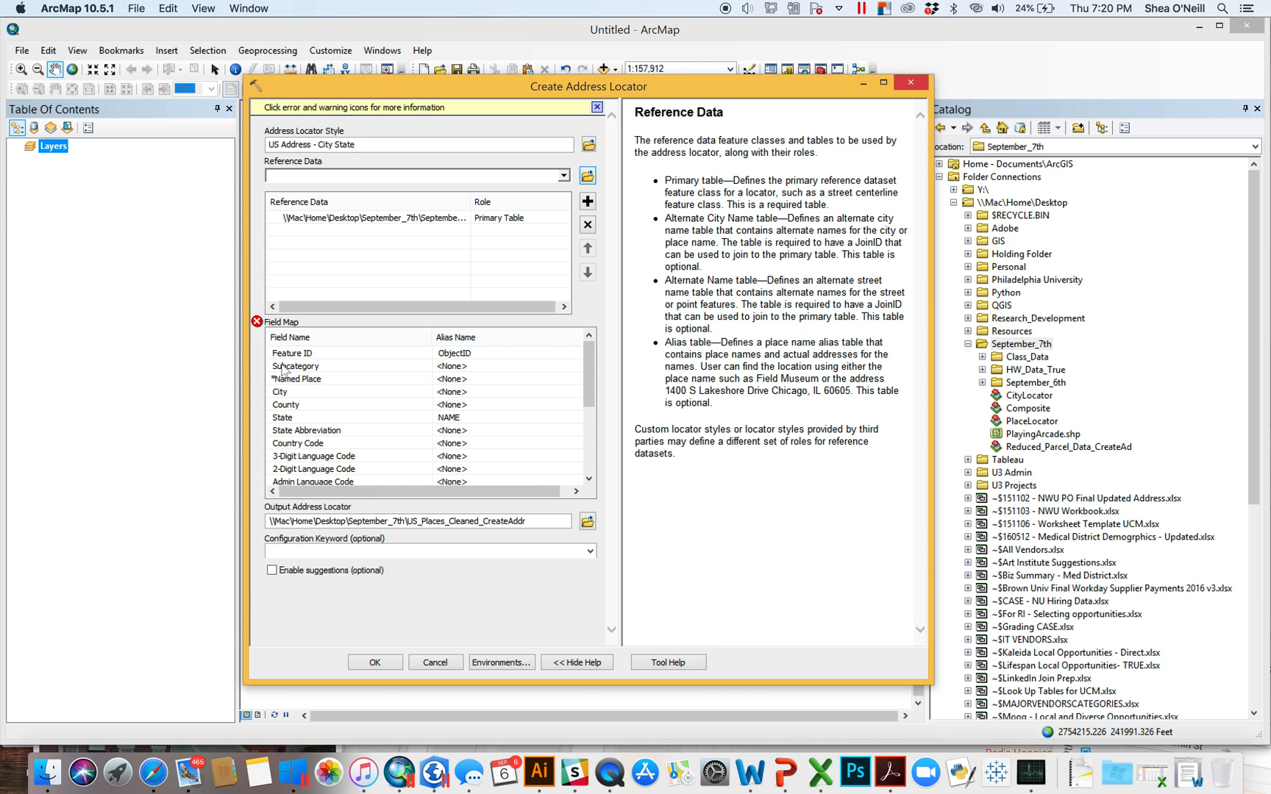
- In the locator field map, map Named Place and City to NAMELSAD and State Abbreviation to STUSPS
click(459, 379)
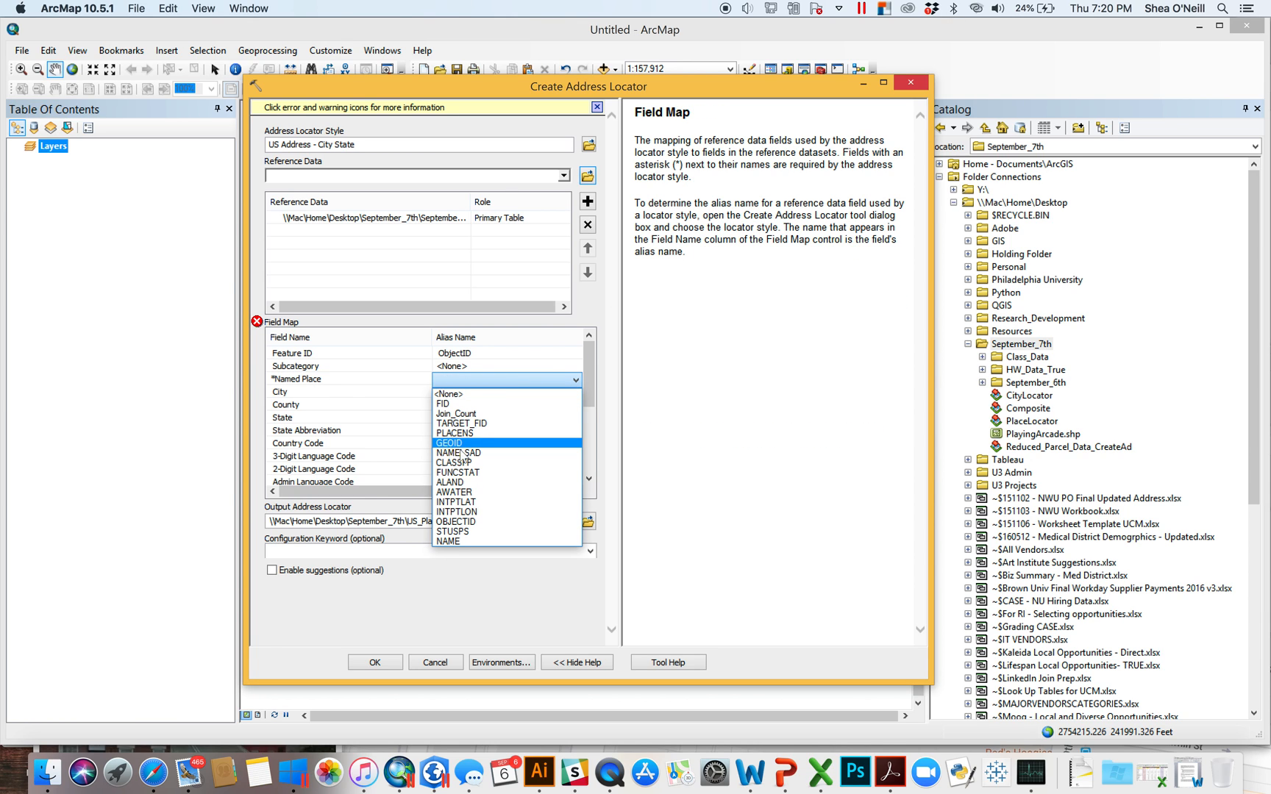
click(459, 453)
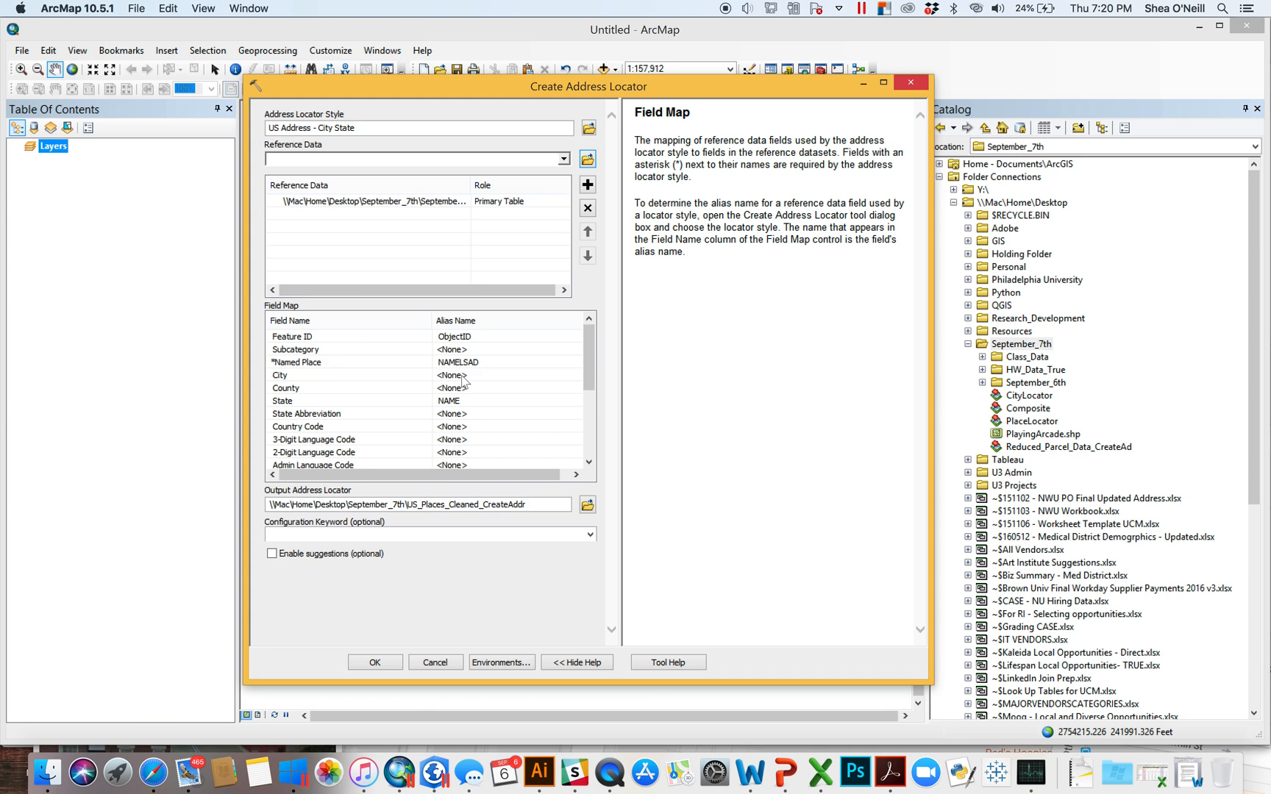
click(462, 376)
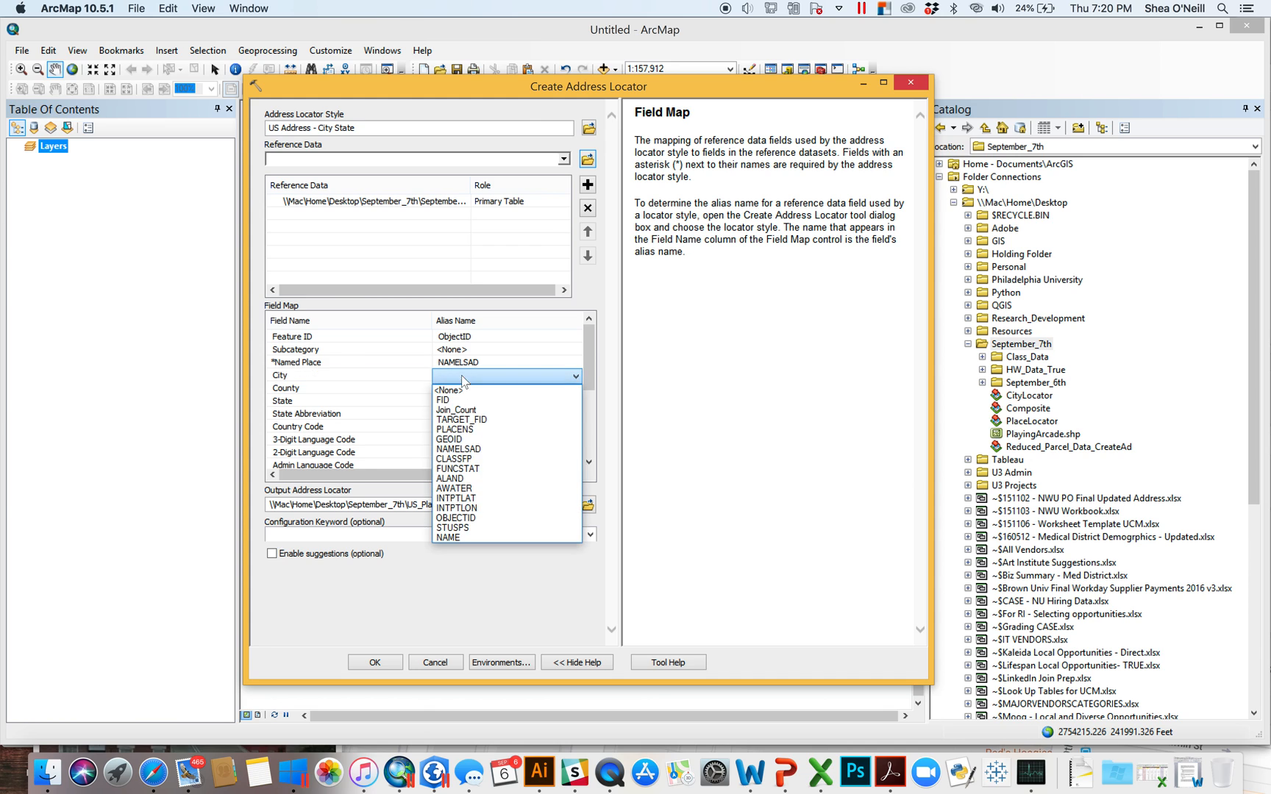
click(476, 454)
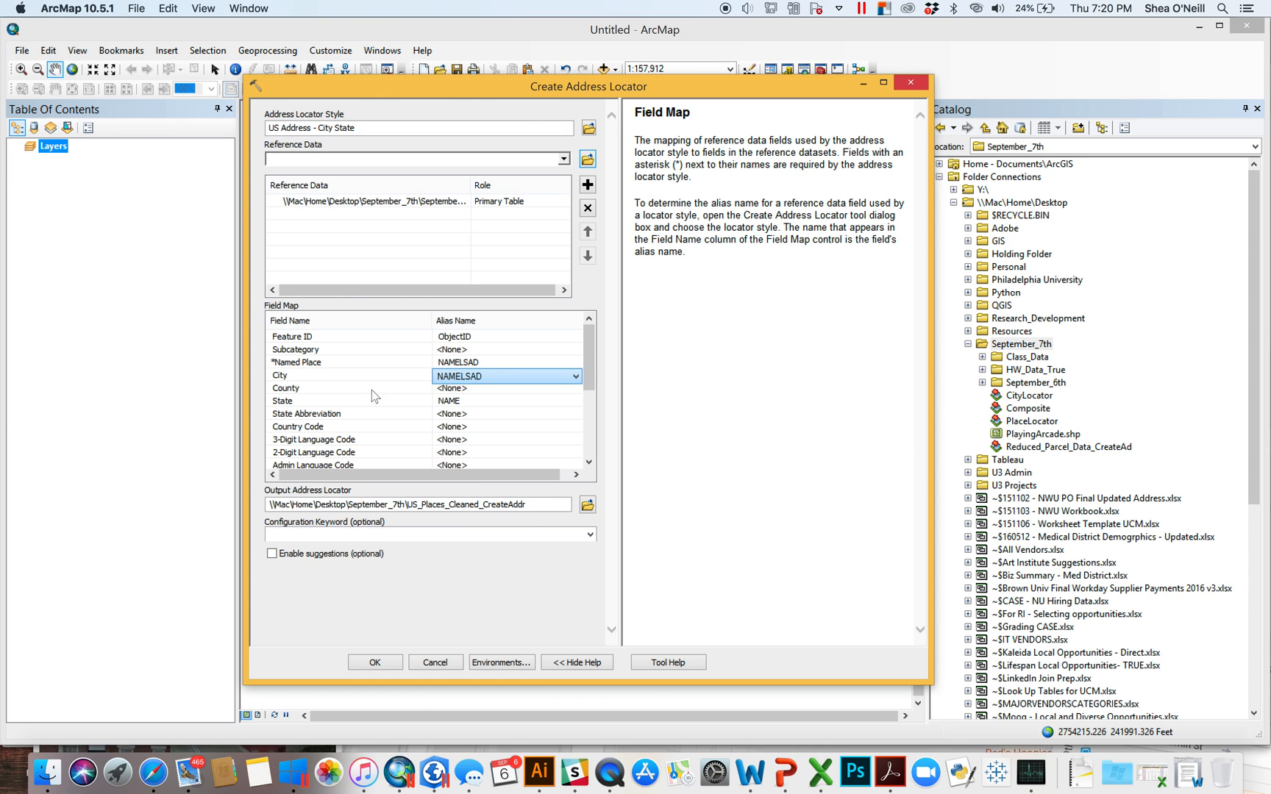
click(468, 416)
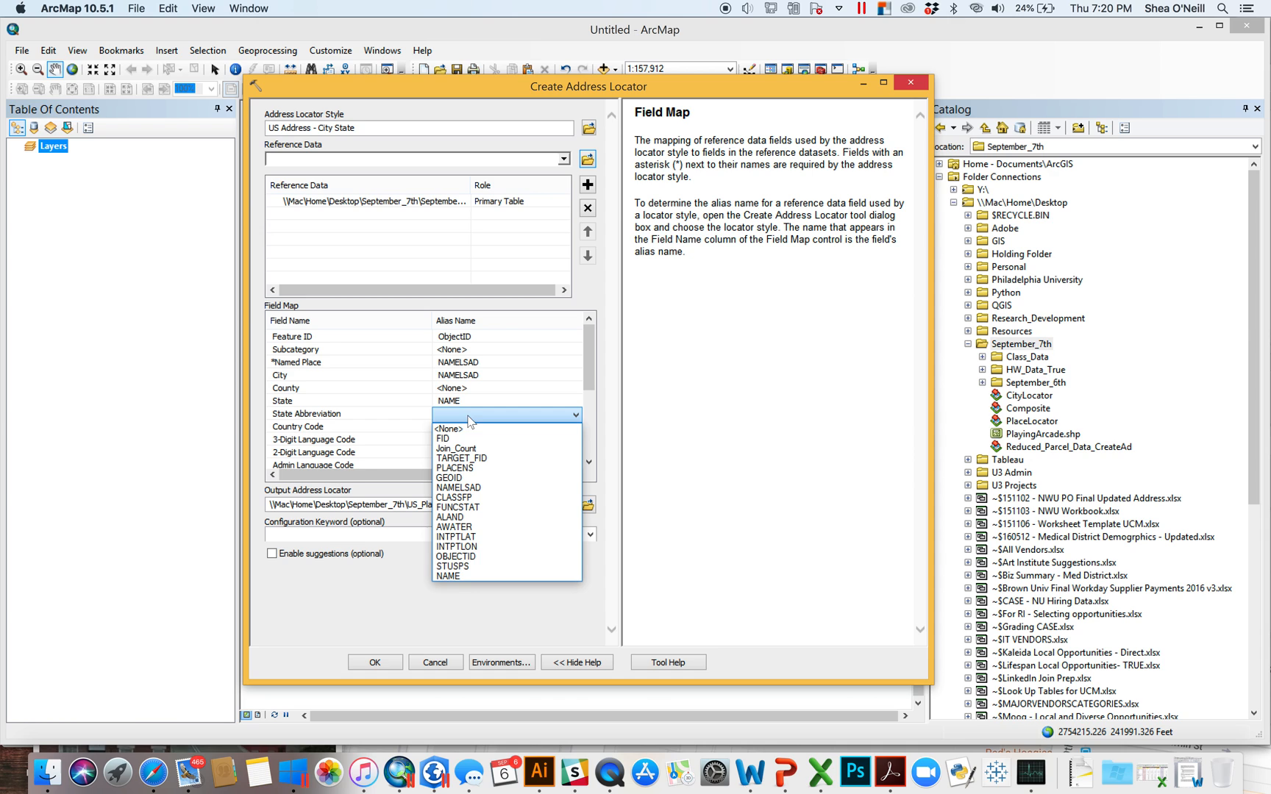
click(464, 572)
click(463, 567)
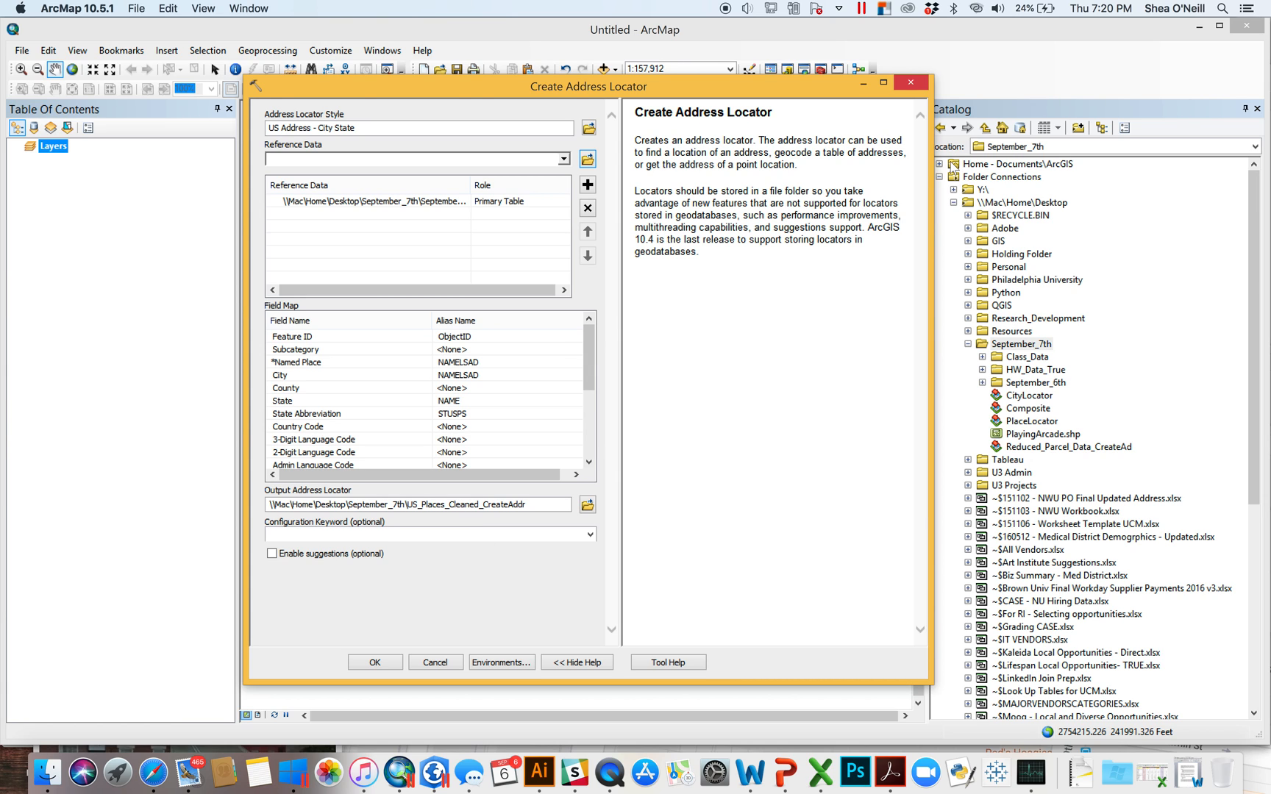
- Close the locator tool and add Musicians_DBF.dbf from Video_Two > Tables > Finalized_Open_Last to the map
click(911, 84)
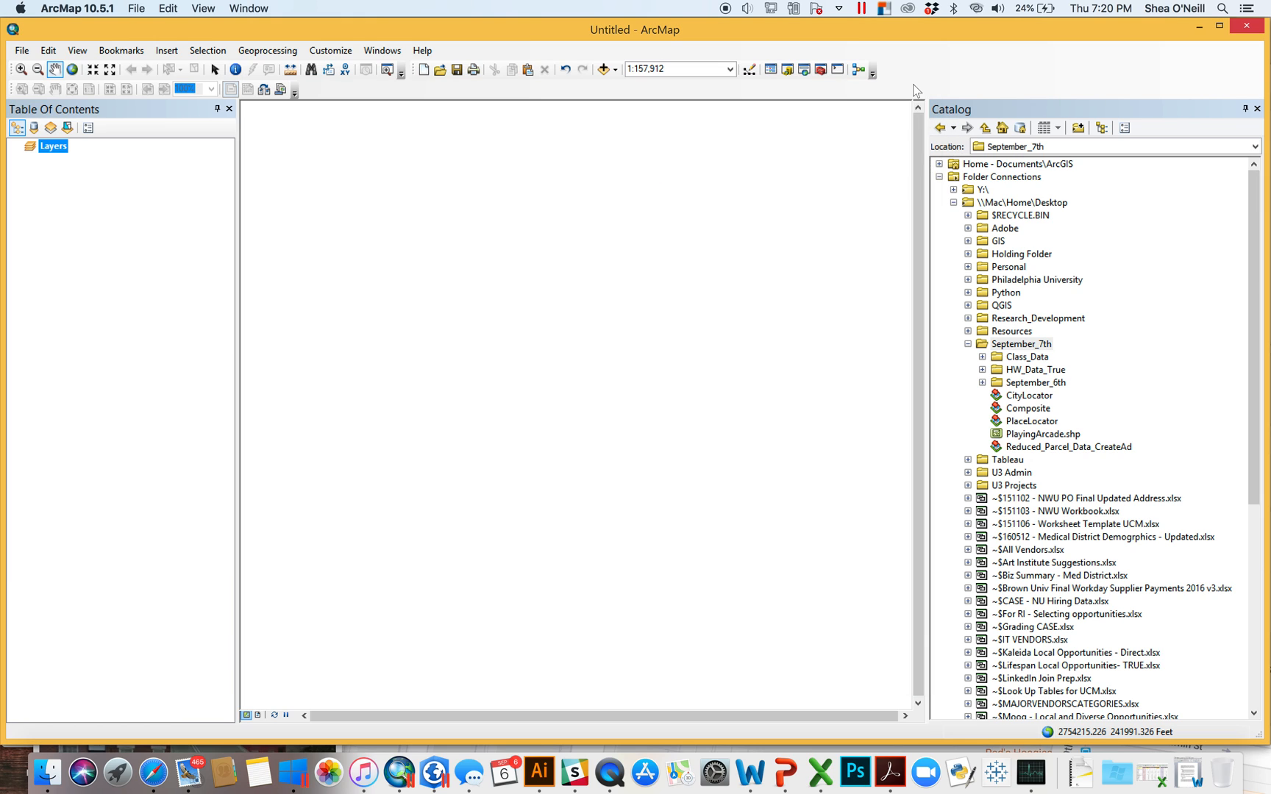
click(983, 382)
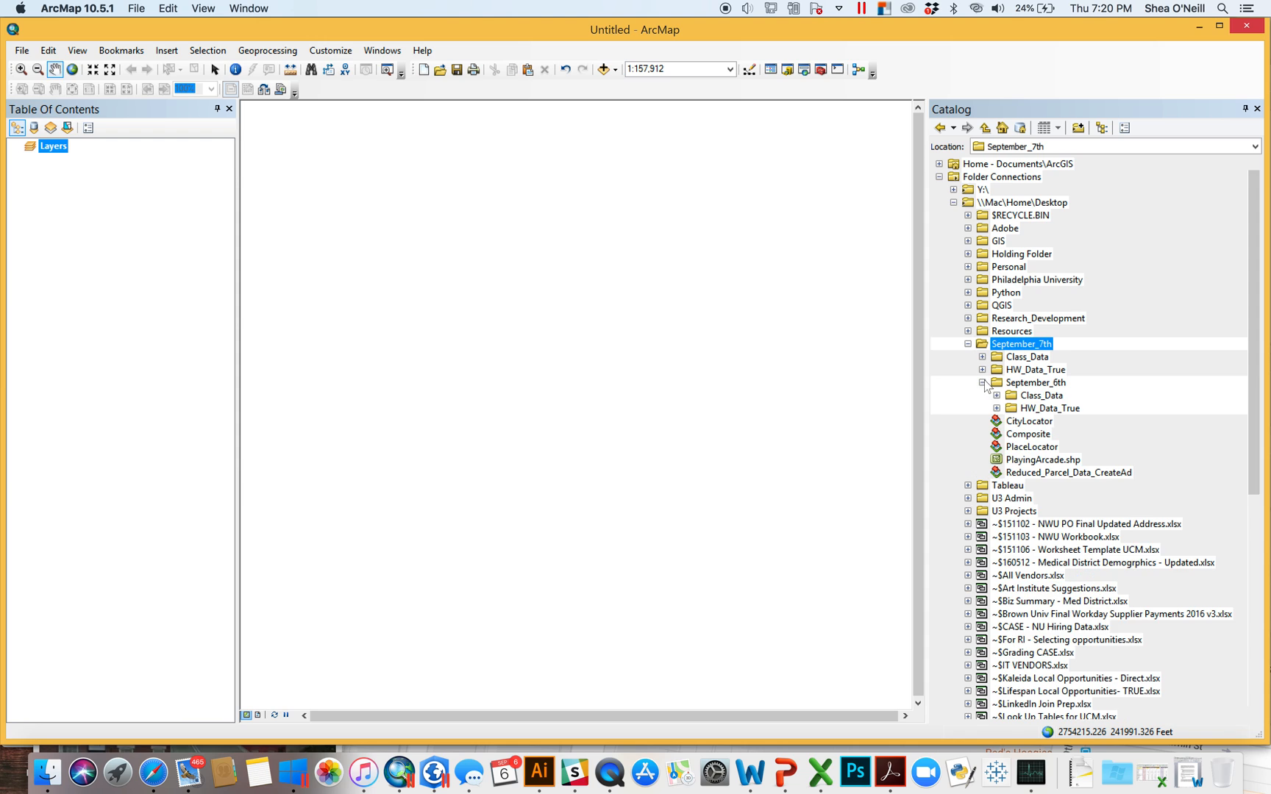
click(997, 395)
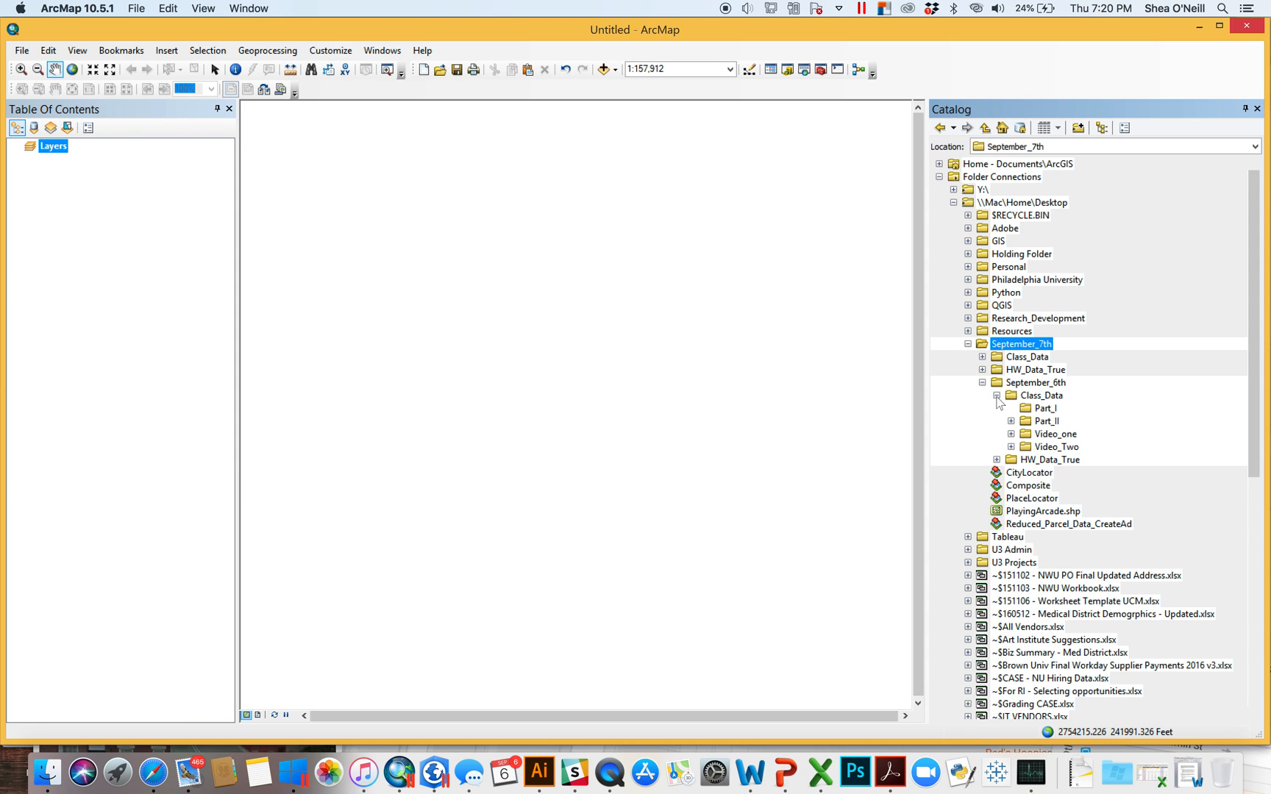
click(982, 370)
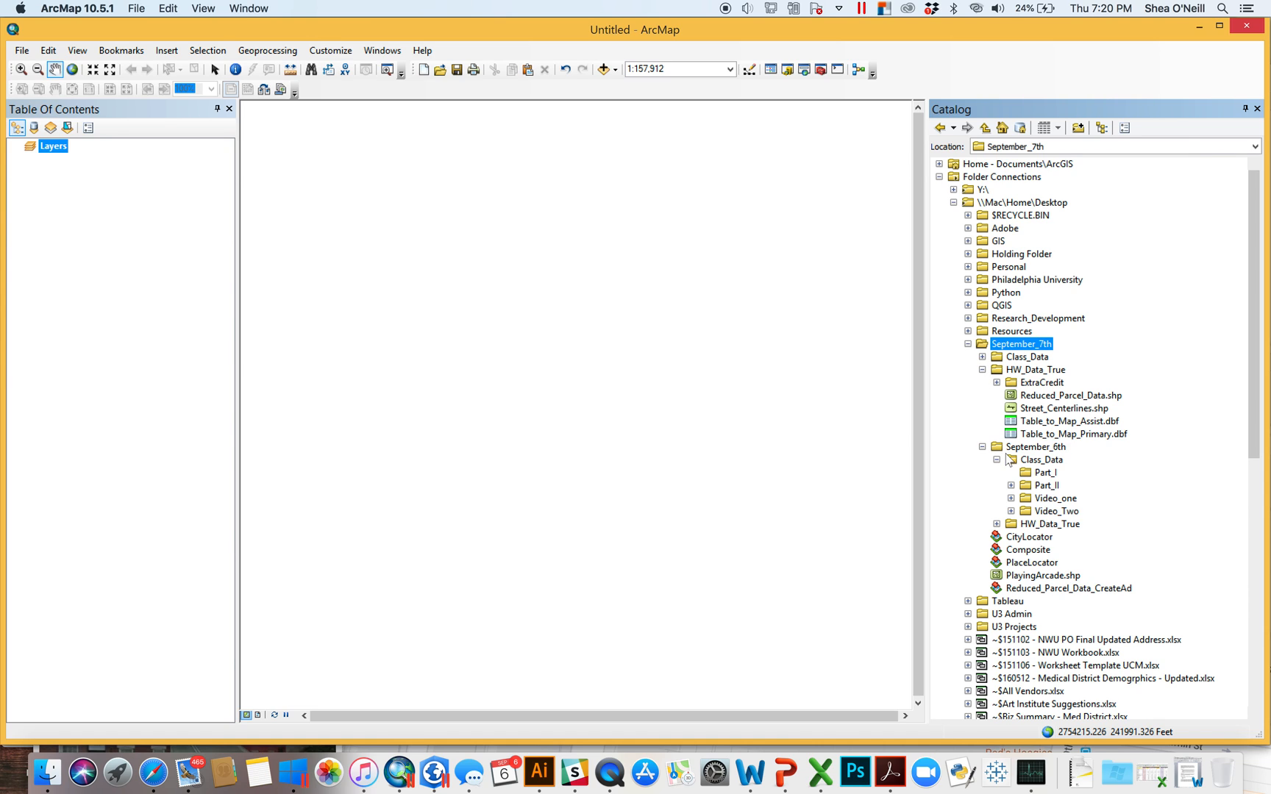
click(1010, 511)
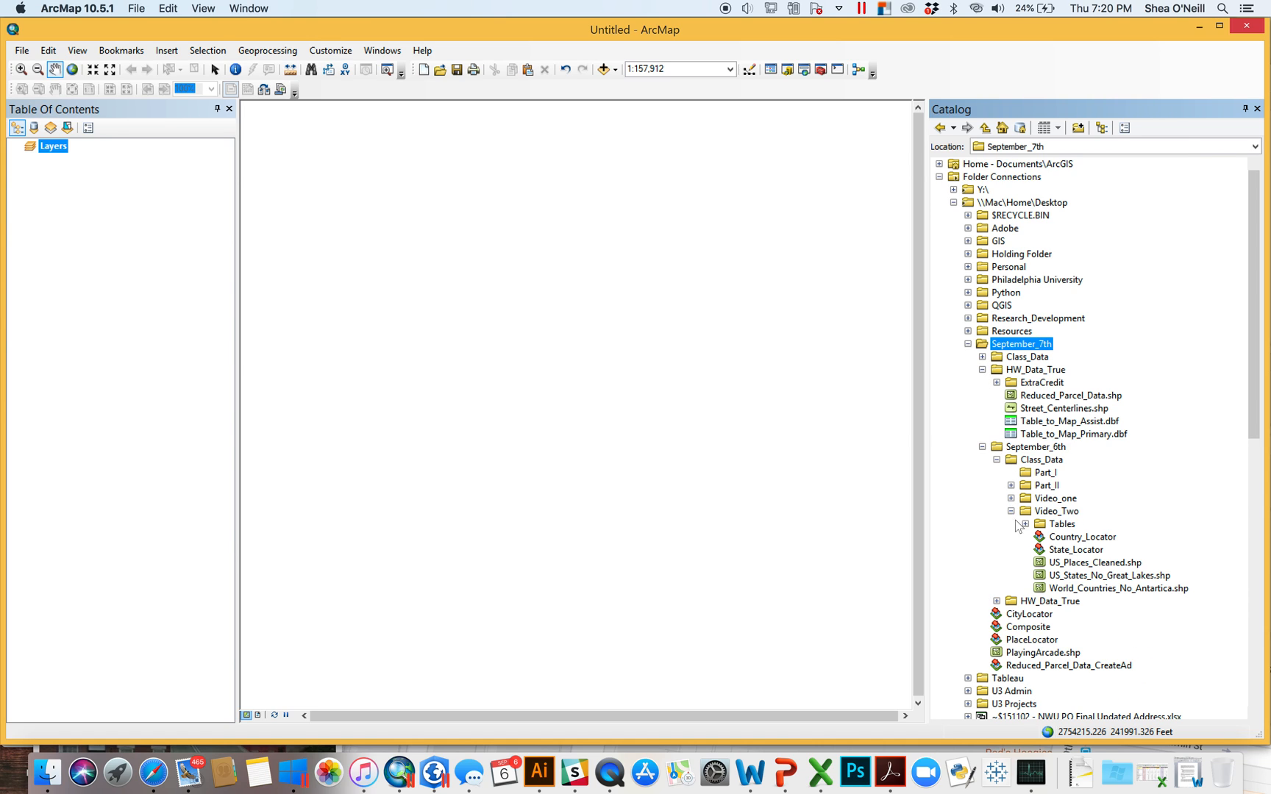
click(1025, 524)
click(1040, 538)
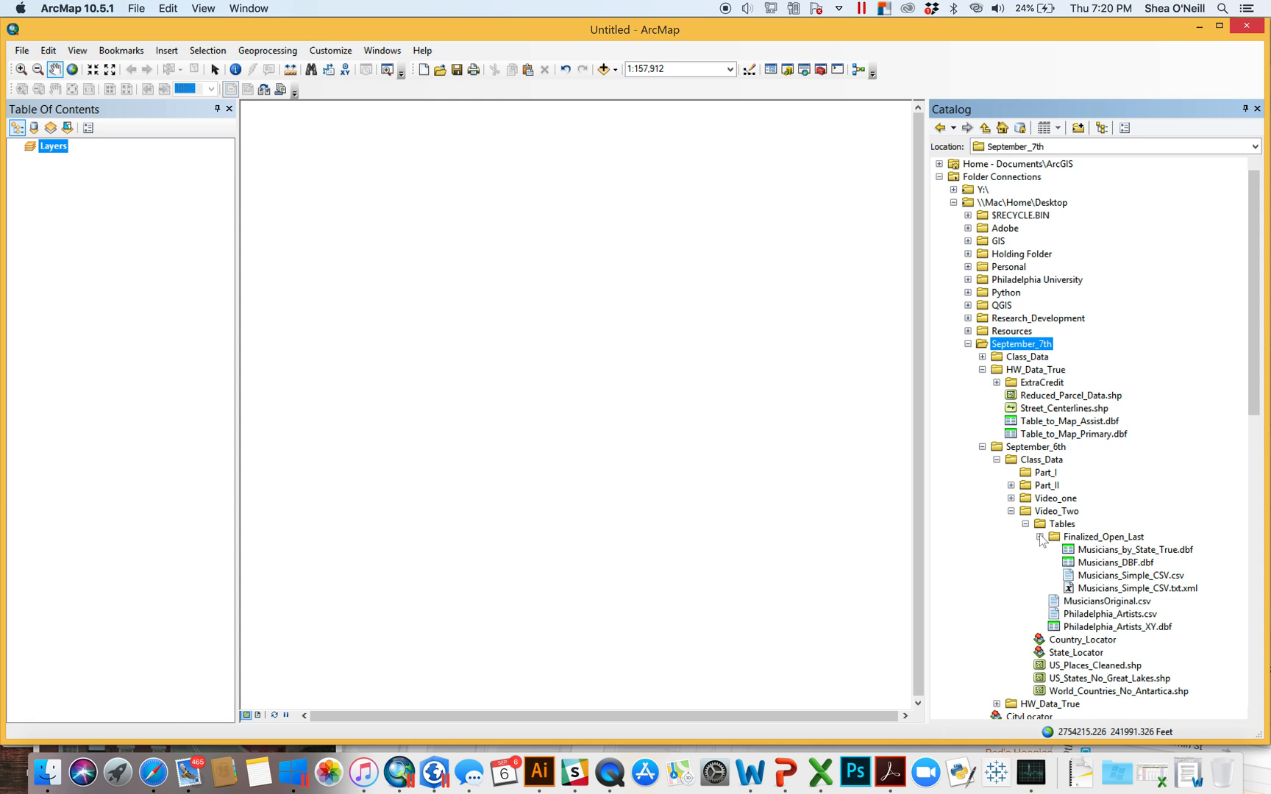
drag(1103, 564, 706, 482)
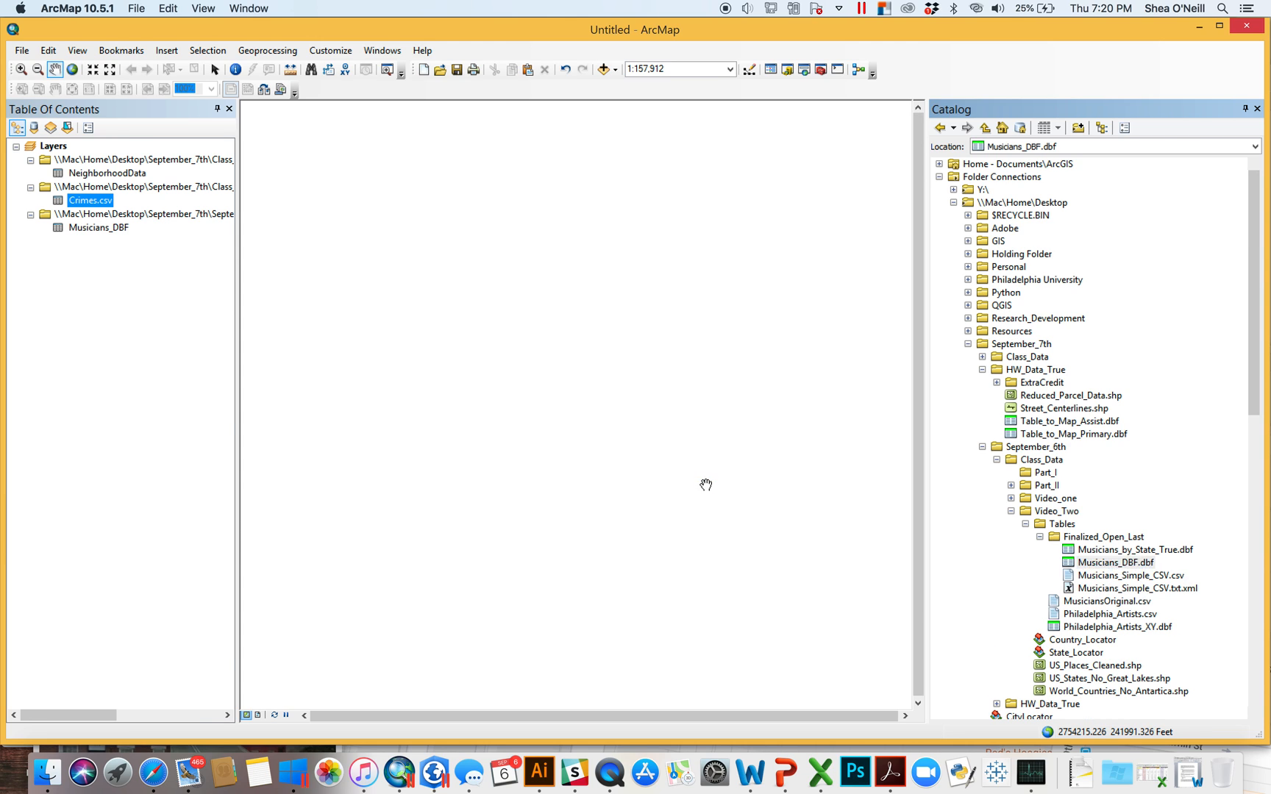
- Start Geocode Addresses for Musicians_DBF and deselect the default world geocoding service
right_click(97, 233)
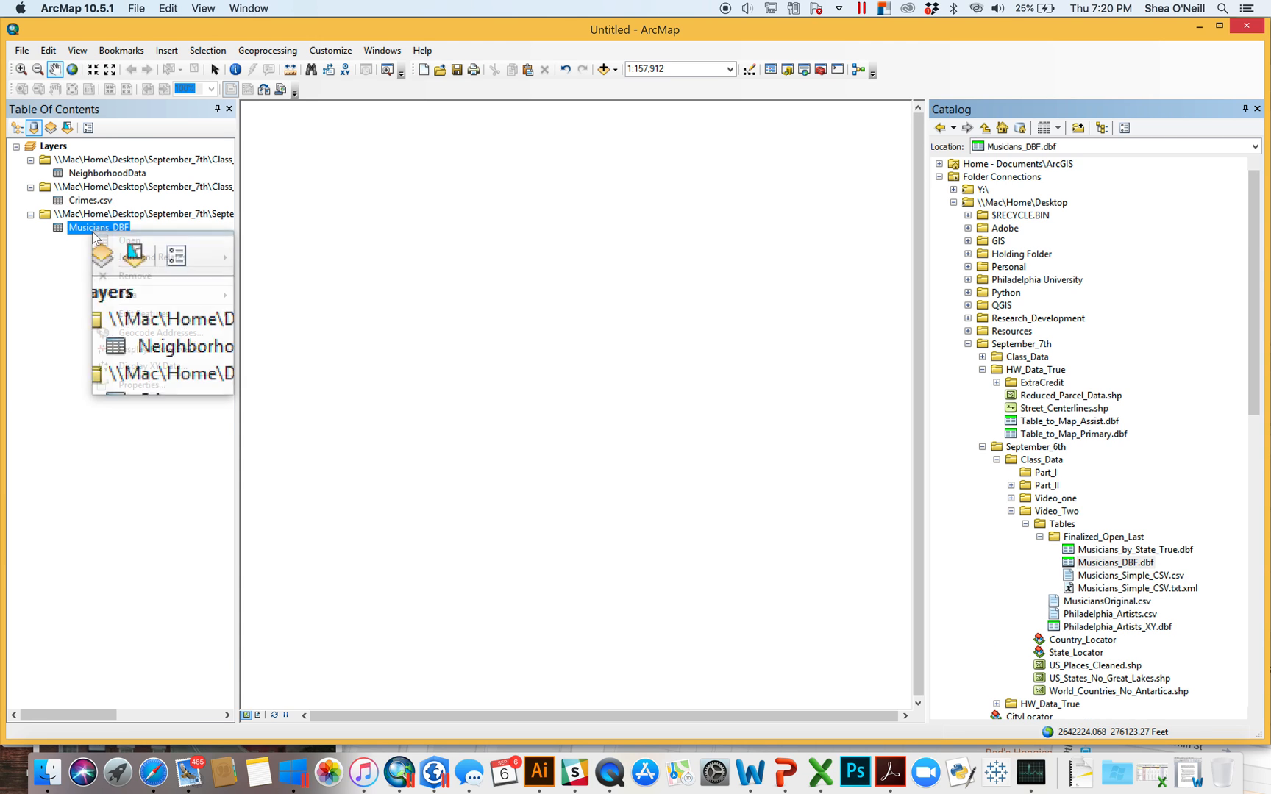
click(162, 336)
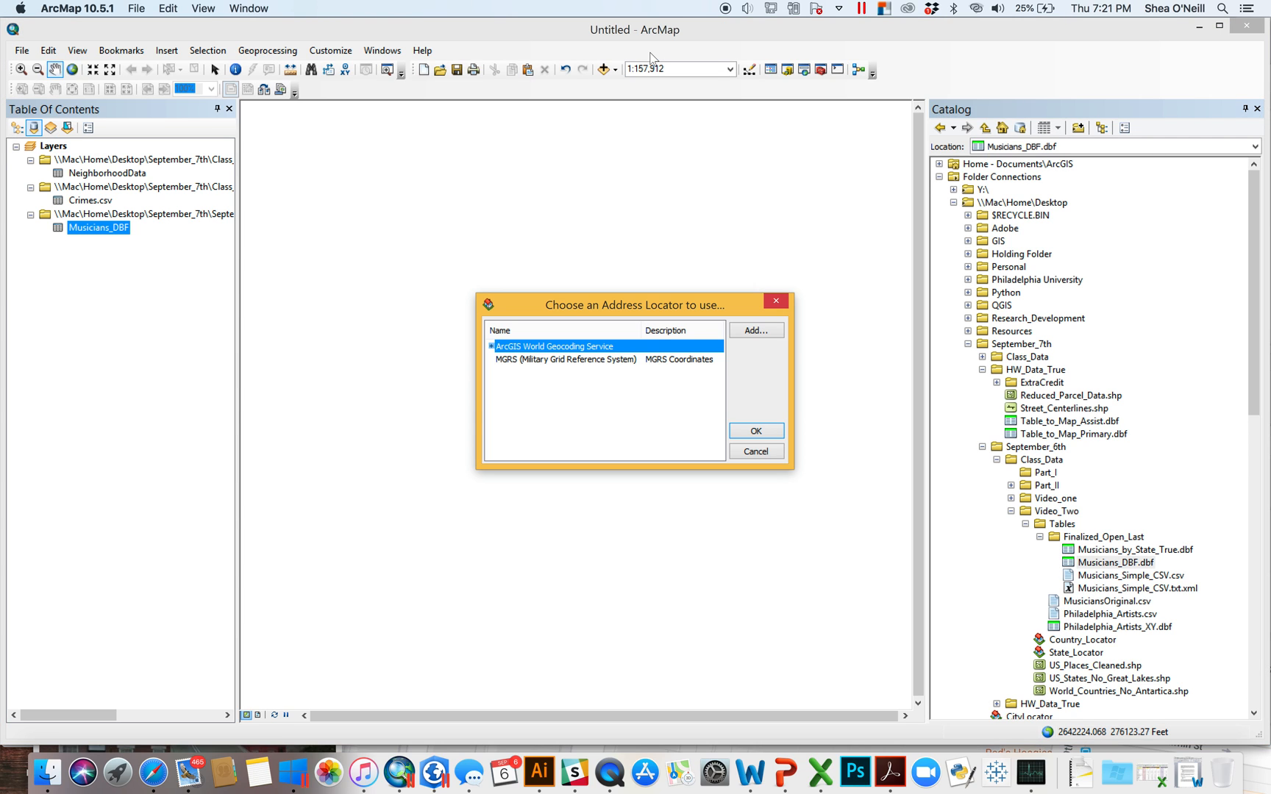
click(573, 391)
- Add CityLocator from the September_7th folder to the locator list, then close without geocoding
click(772, 331)
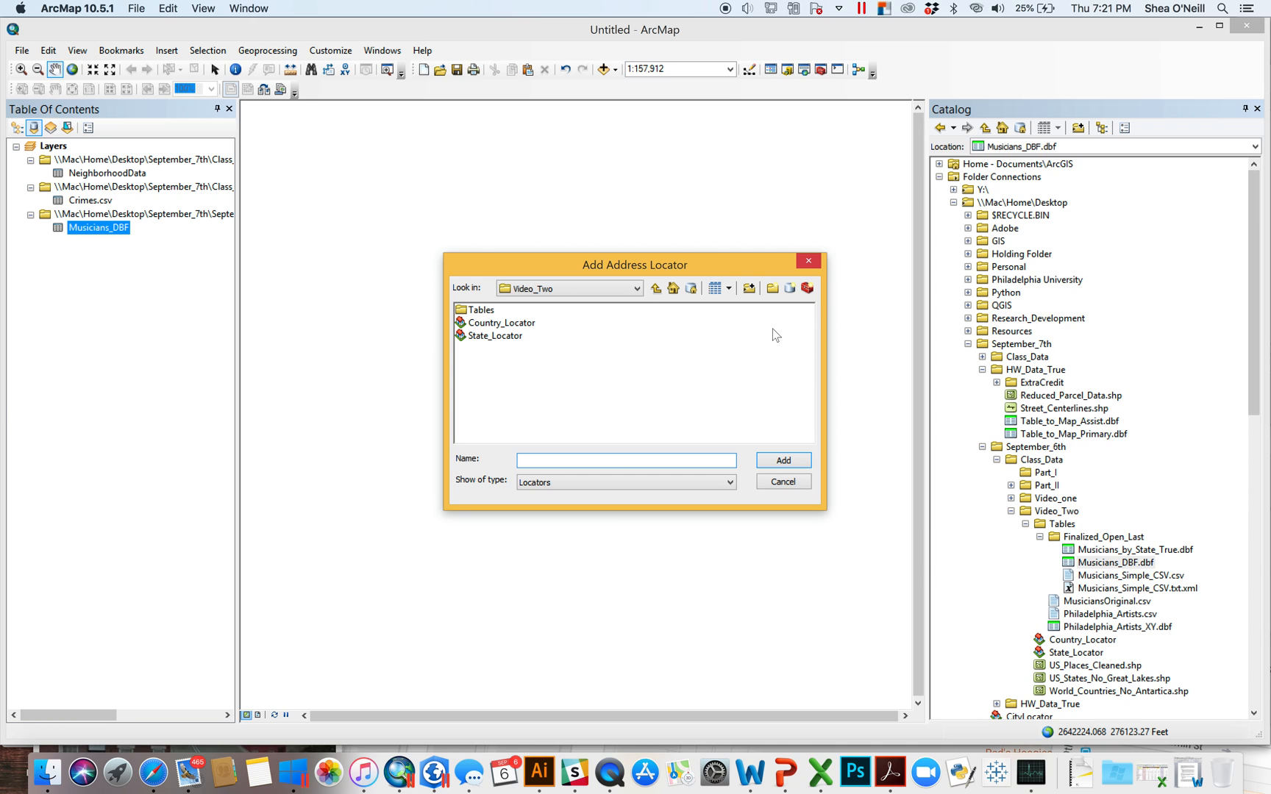
click(637, 288)
click(562, 353)
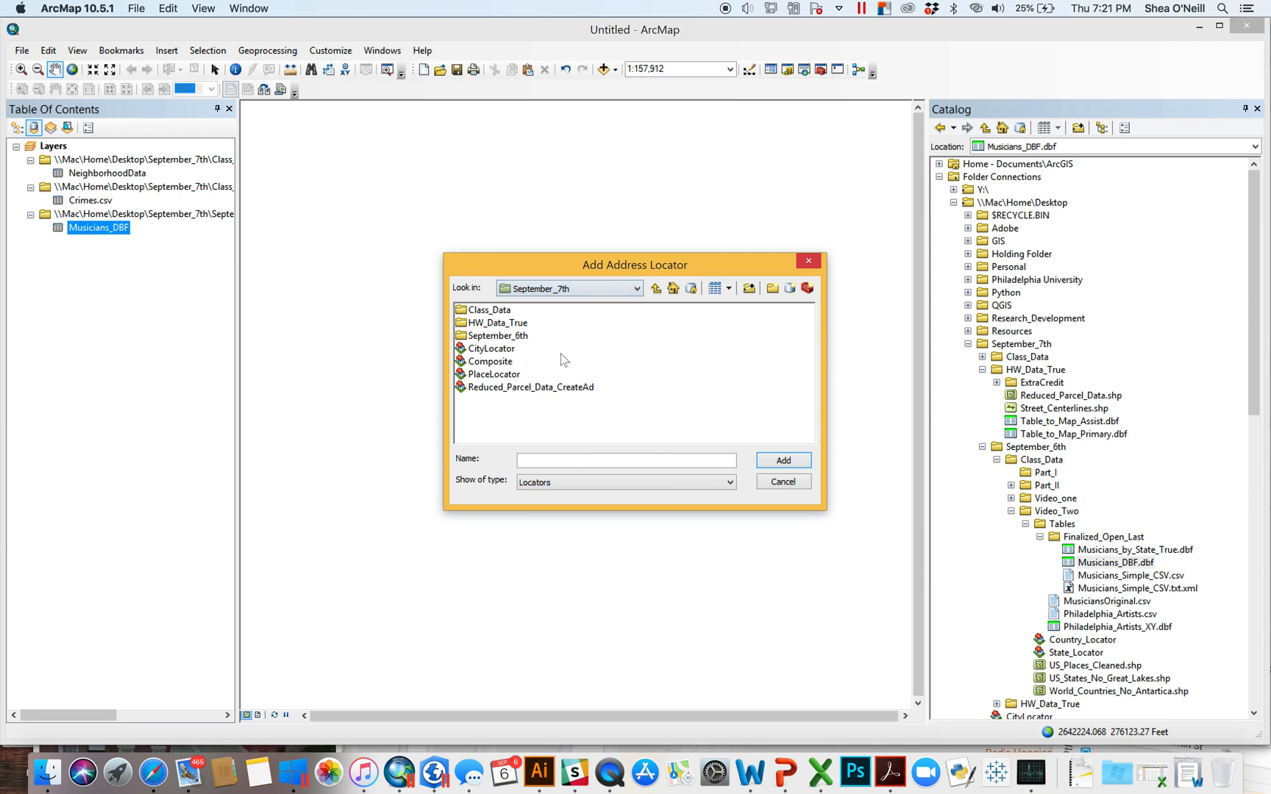
click(492, 350)
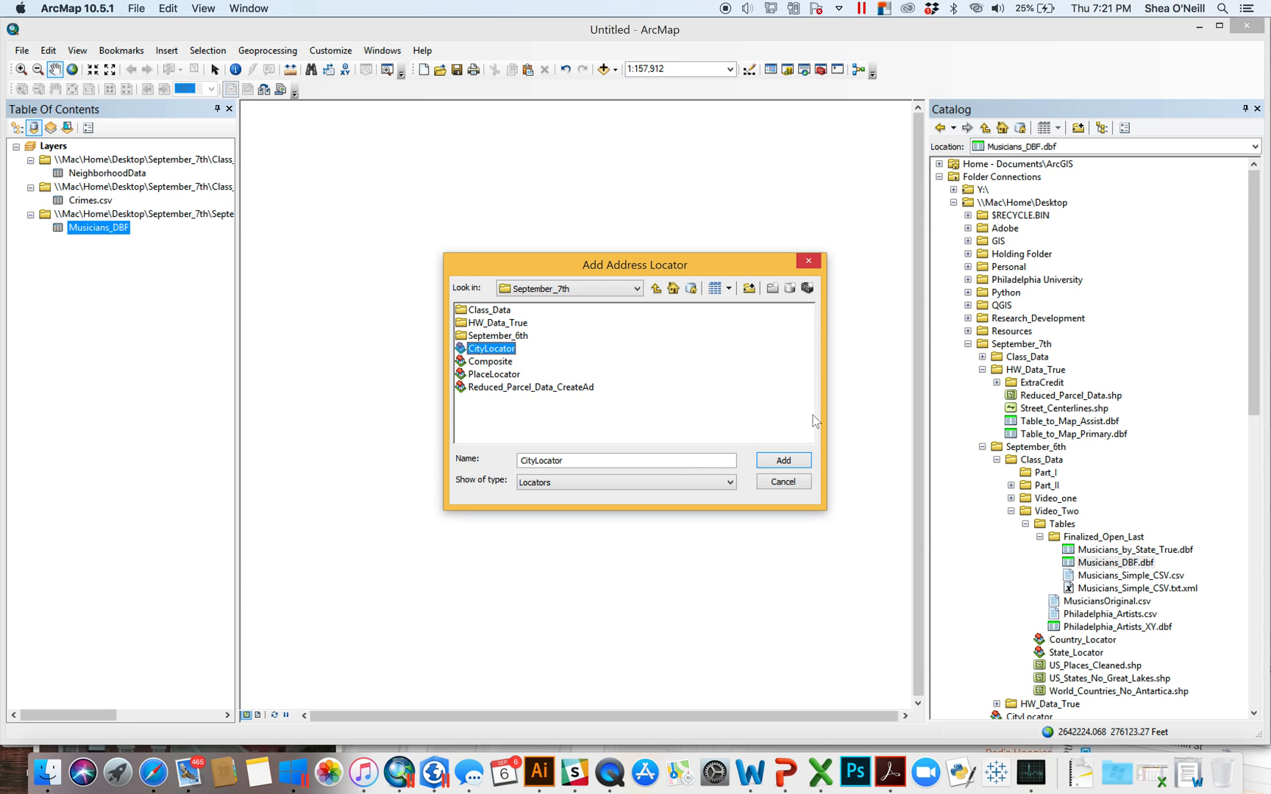
click(784, 462)
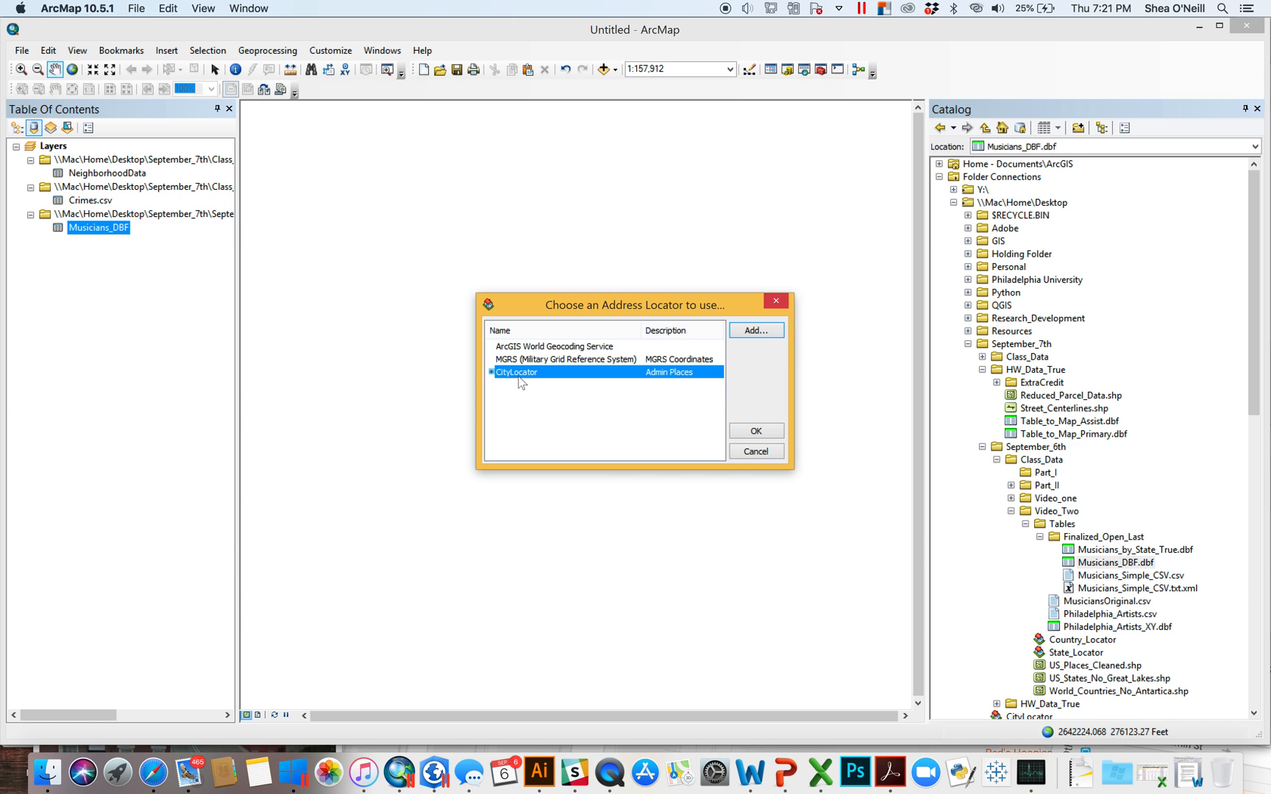
click(756, 431)
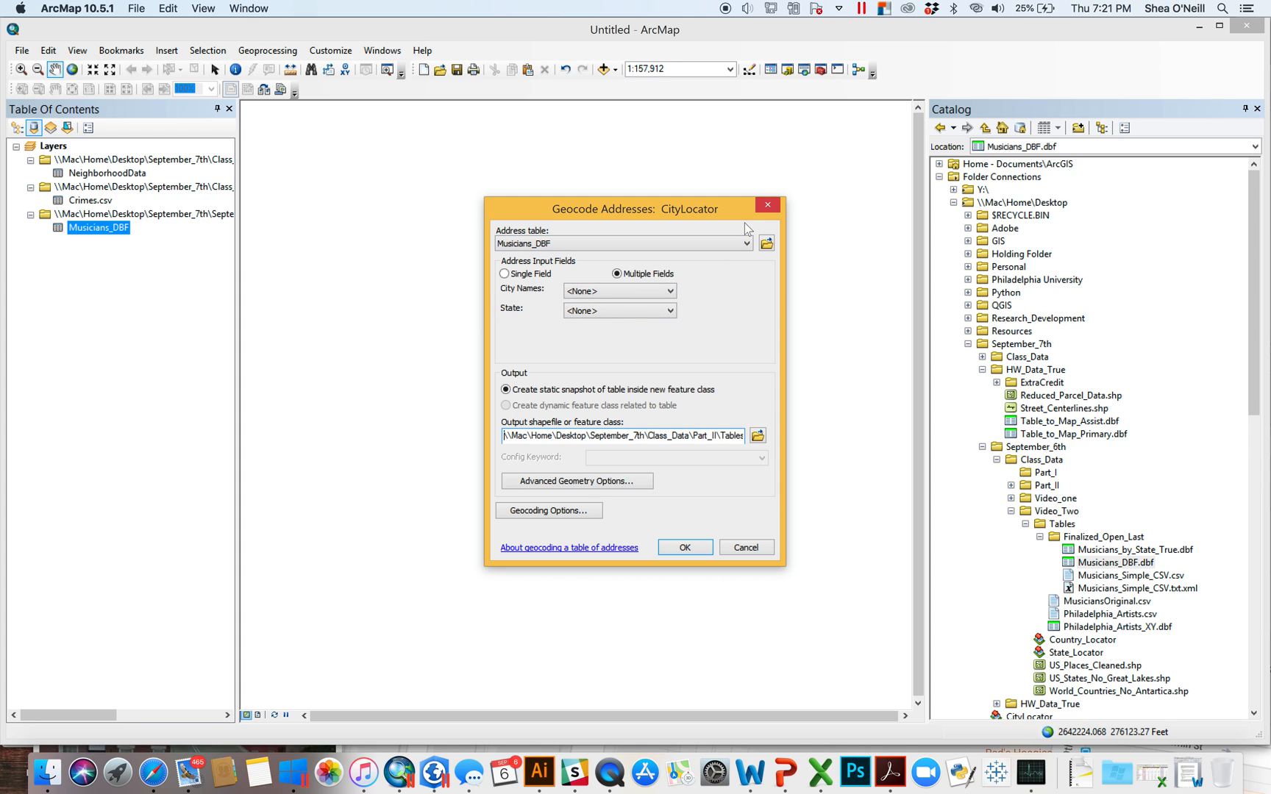
click(767, 205)
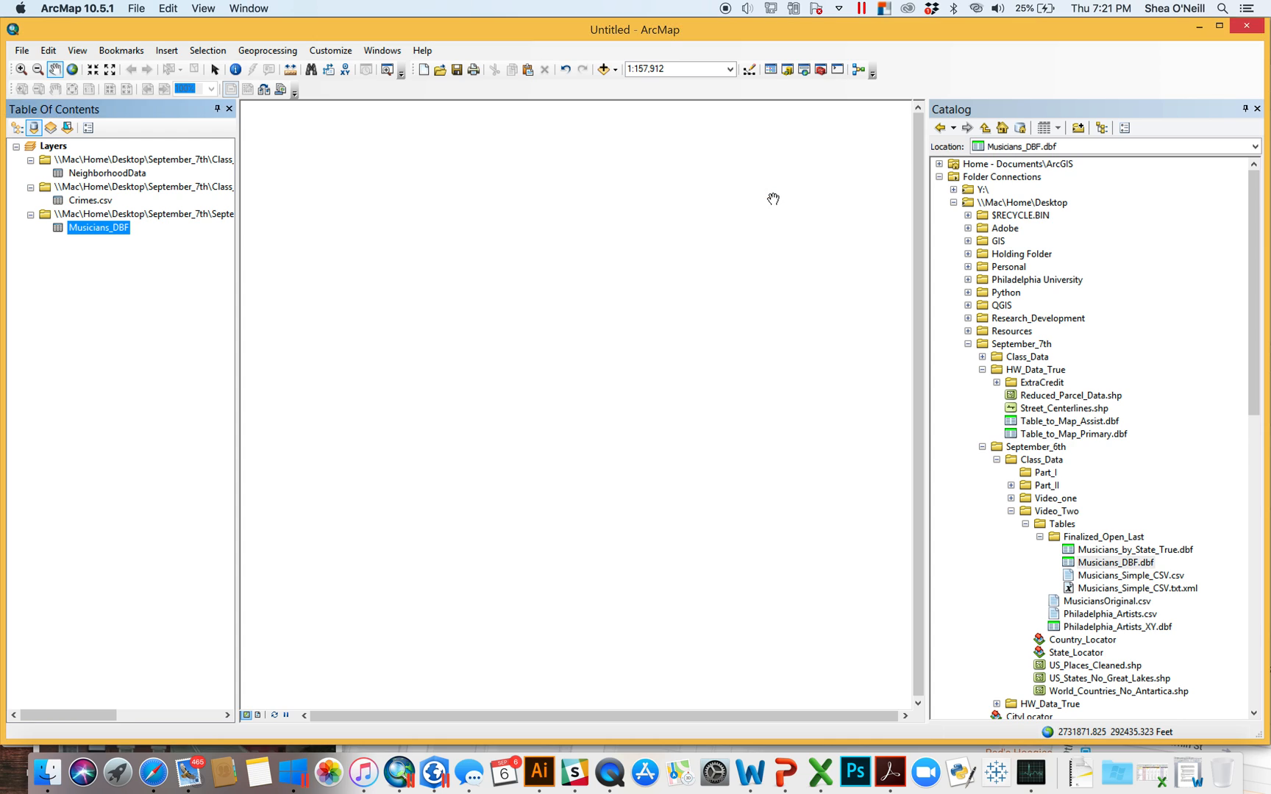
click(1199, 26)
- Return to ArcGIS Pro and close the Geocode Table pane to show Map3's musician points
click(690, 43)
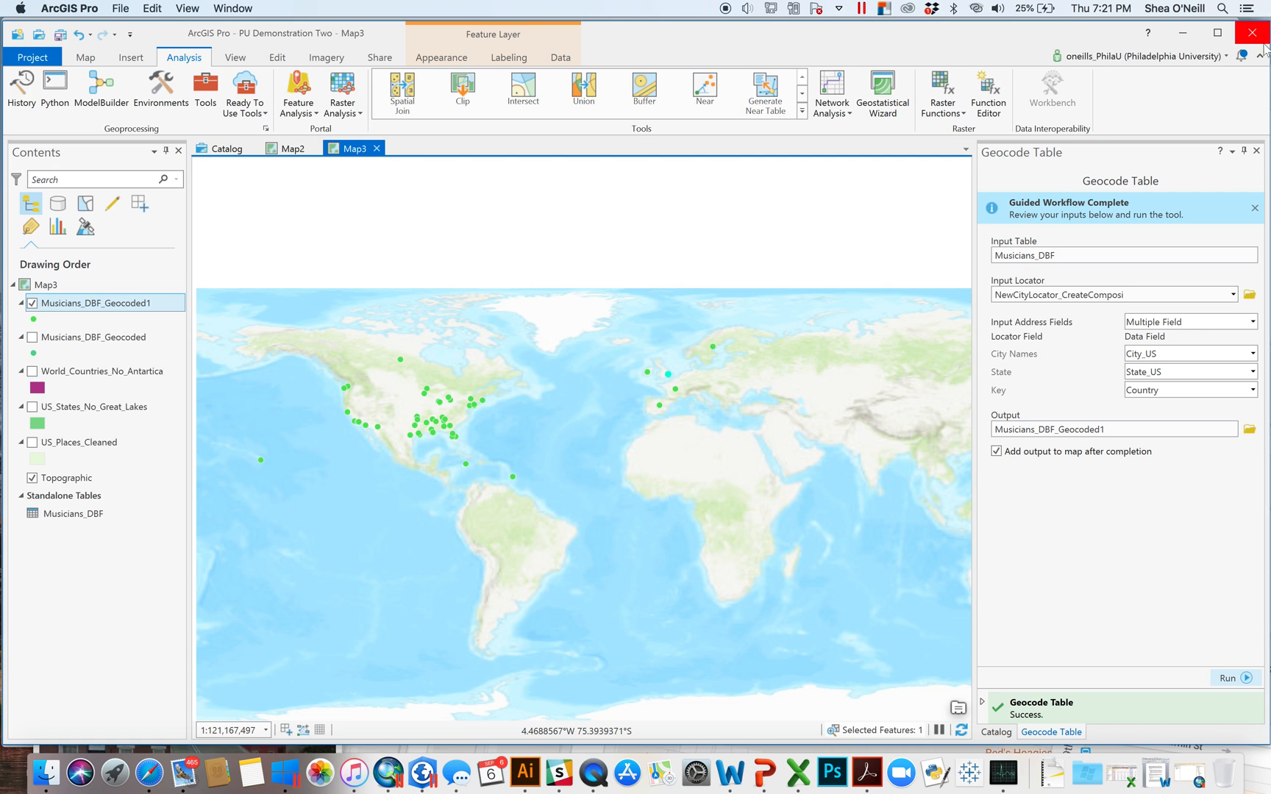
click(1256, 151)
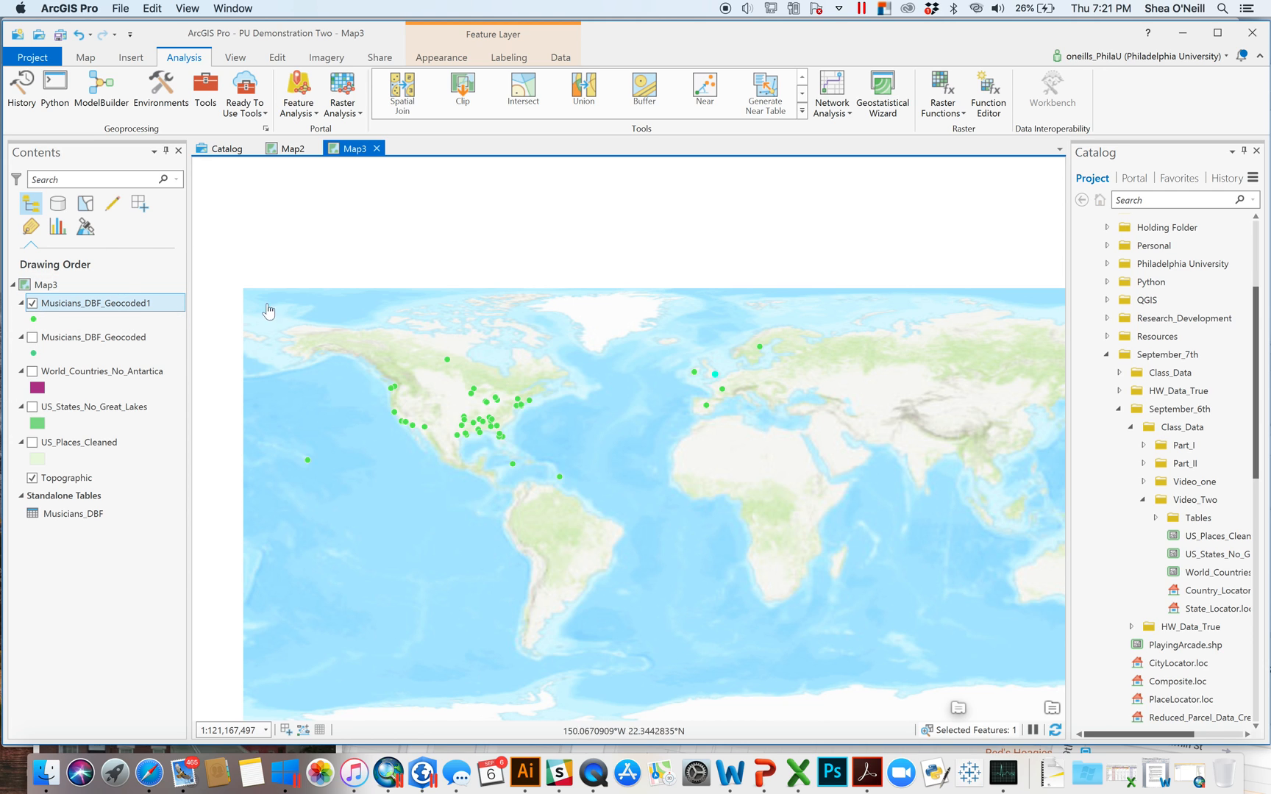
right_click(100, 305)
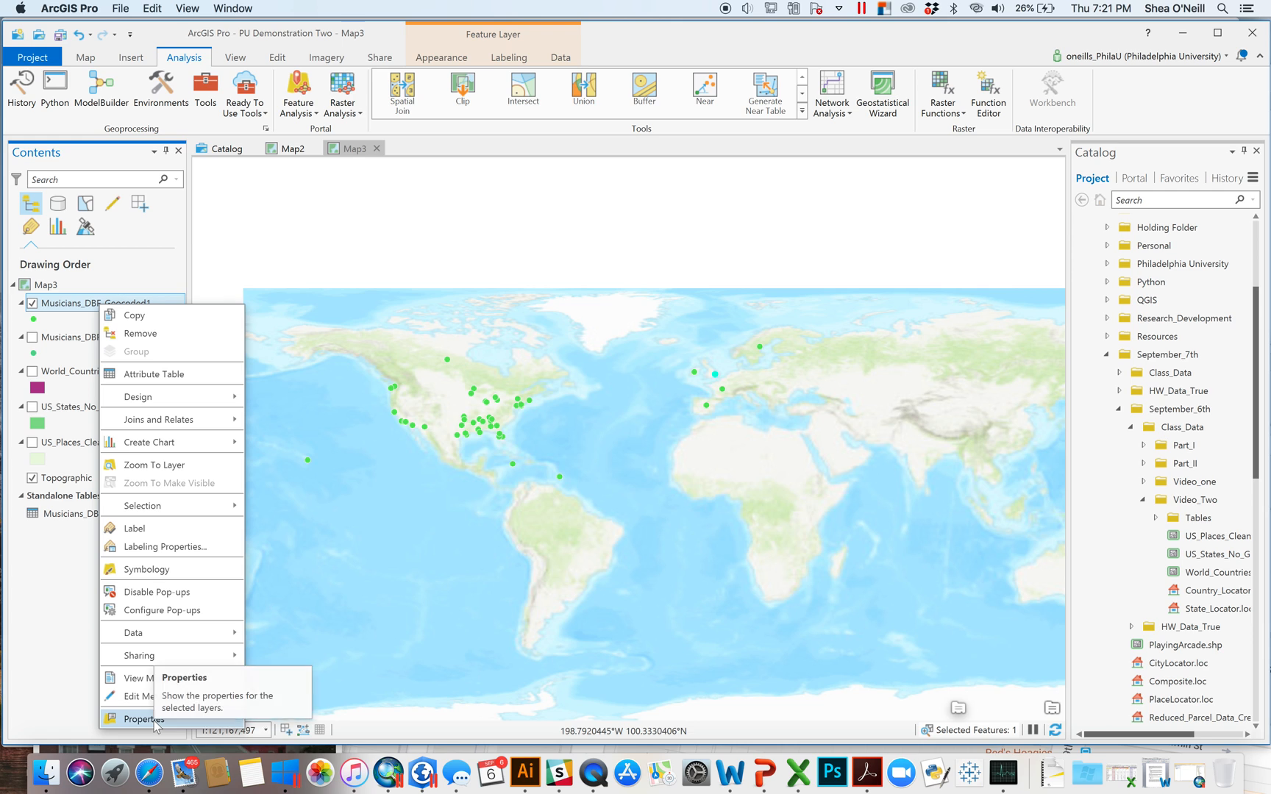
click(188, 375)
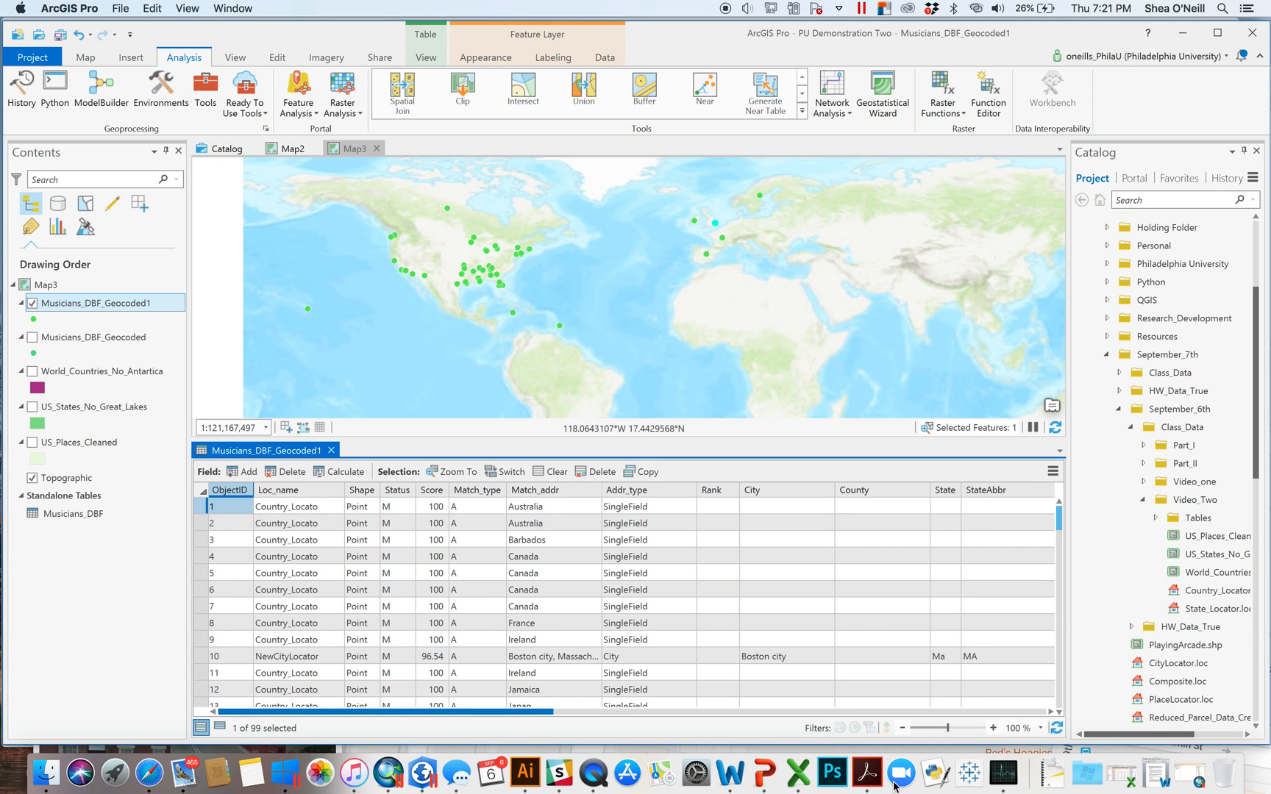
drag(1074, 752, 1023, 706)
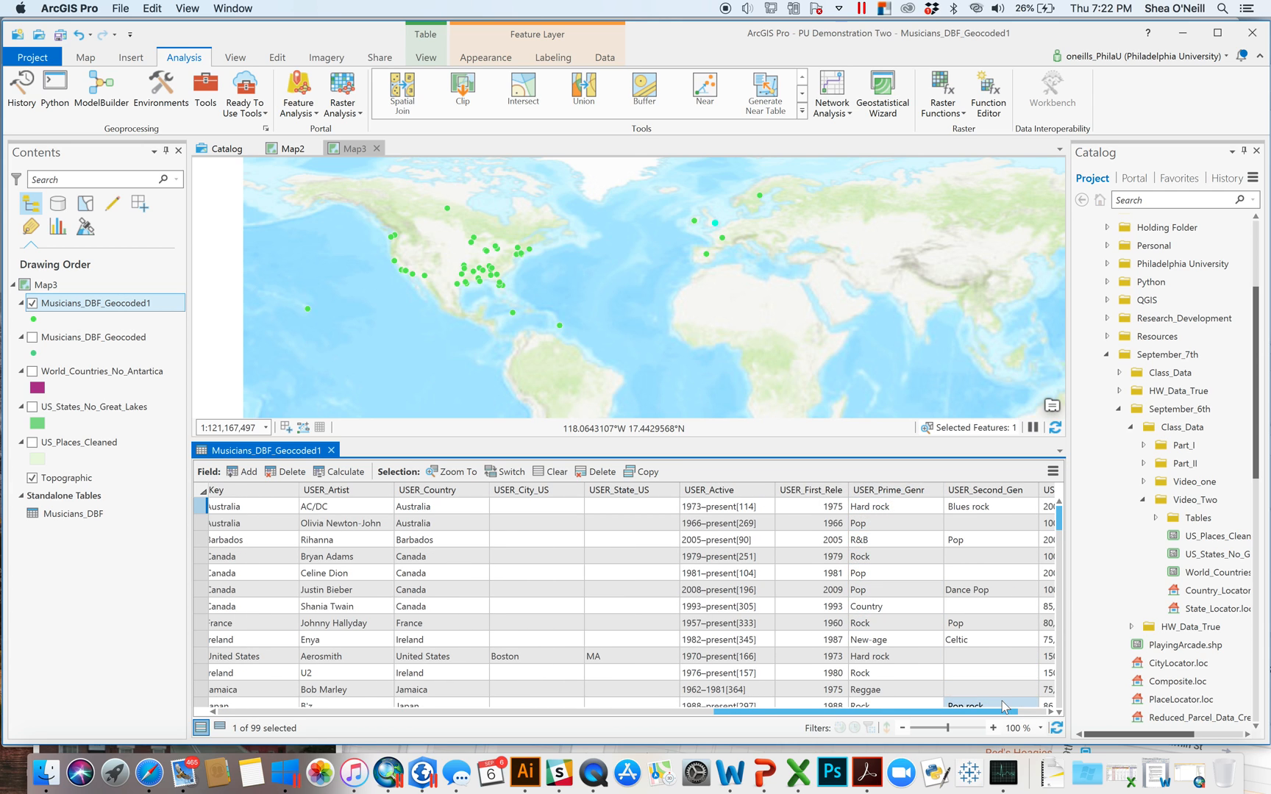
drag(993, 712, 1022, 712)
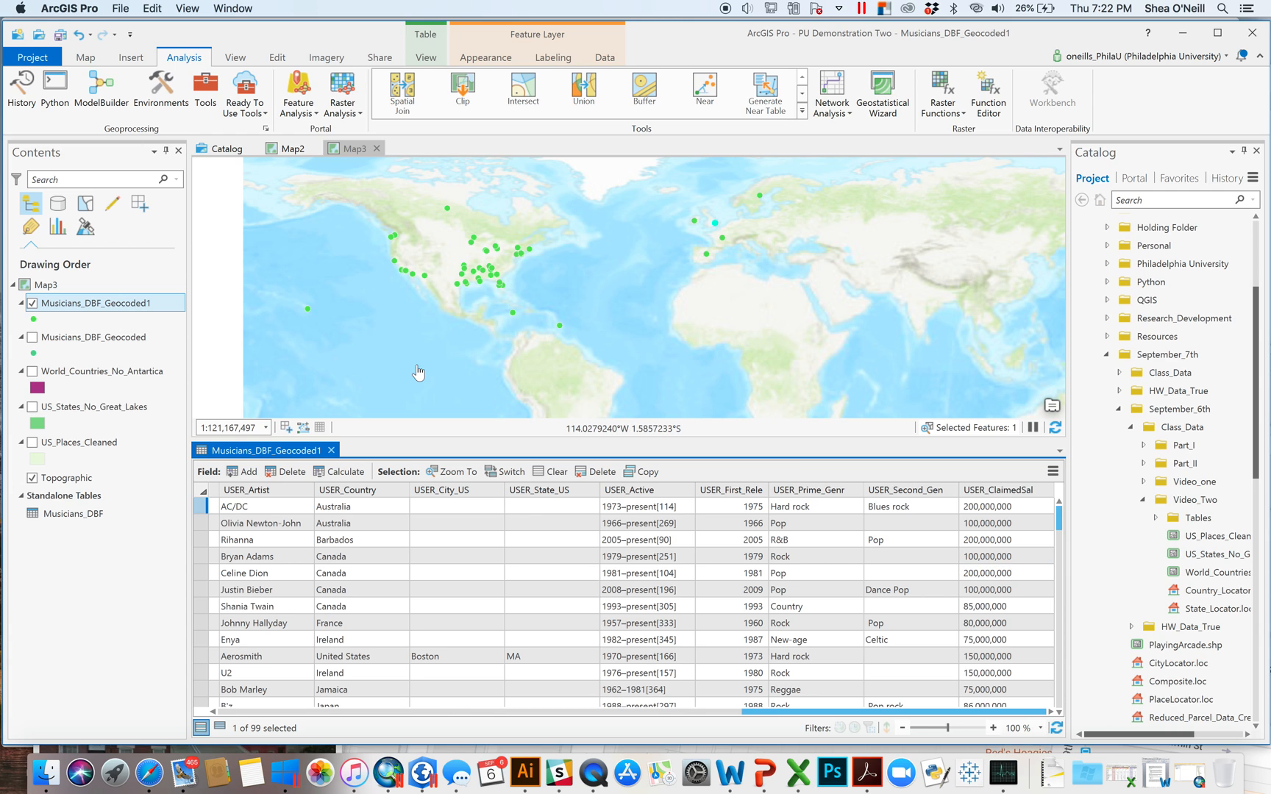
click(331, 450)
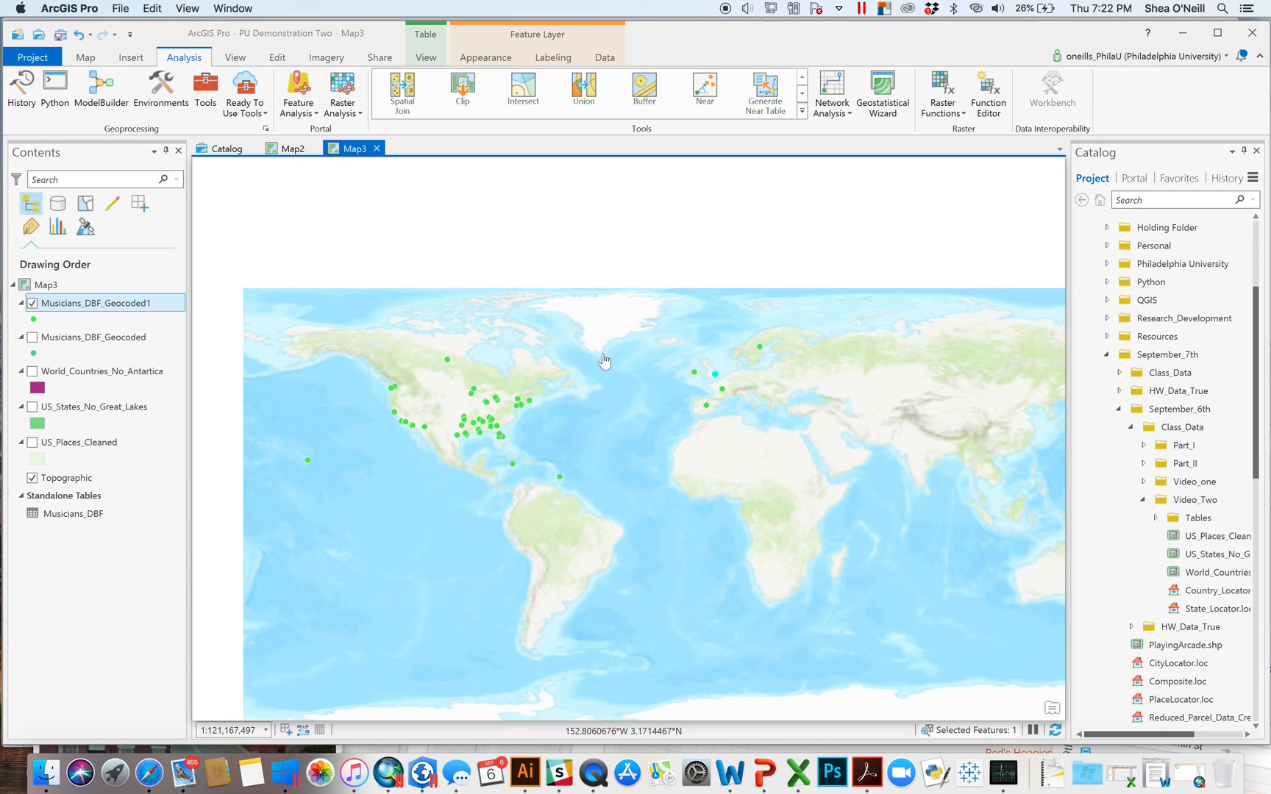